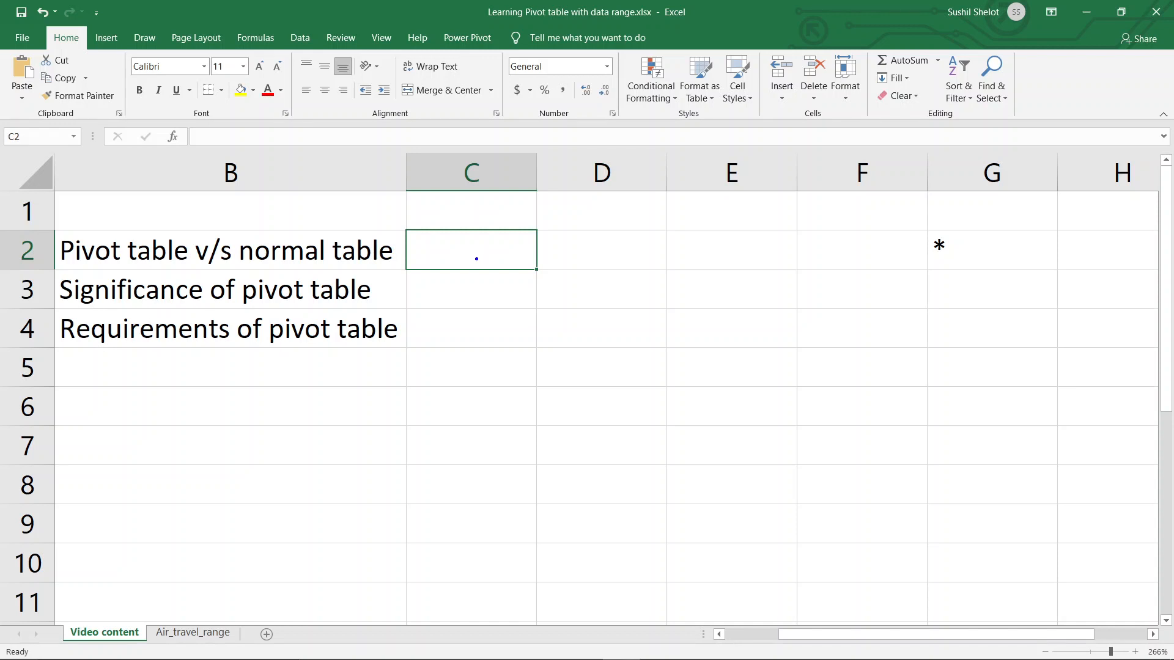
Step: Annotate the screen beside the topic list with "Dynamic table" and "Summary, analysis and results as desired by the user" on separate lines
drag(479, 263, 479, 284)
text(Dynamic table)
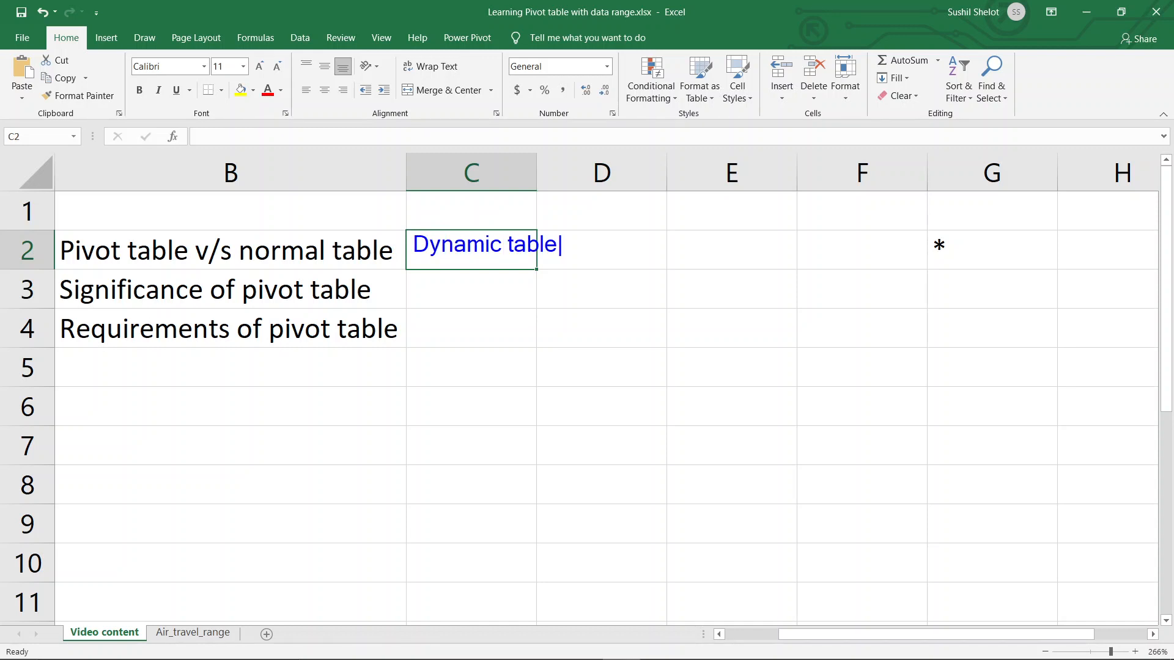
key(alt+Return)
text(Summa)
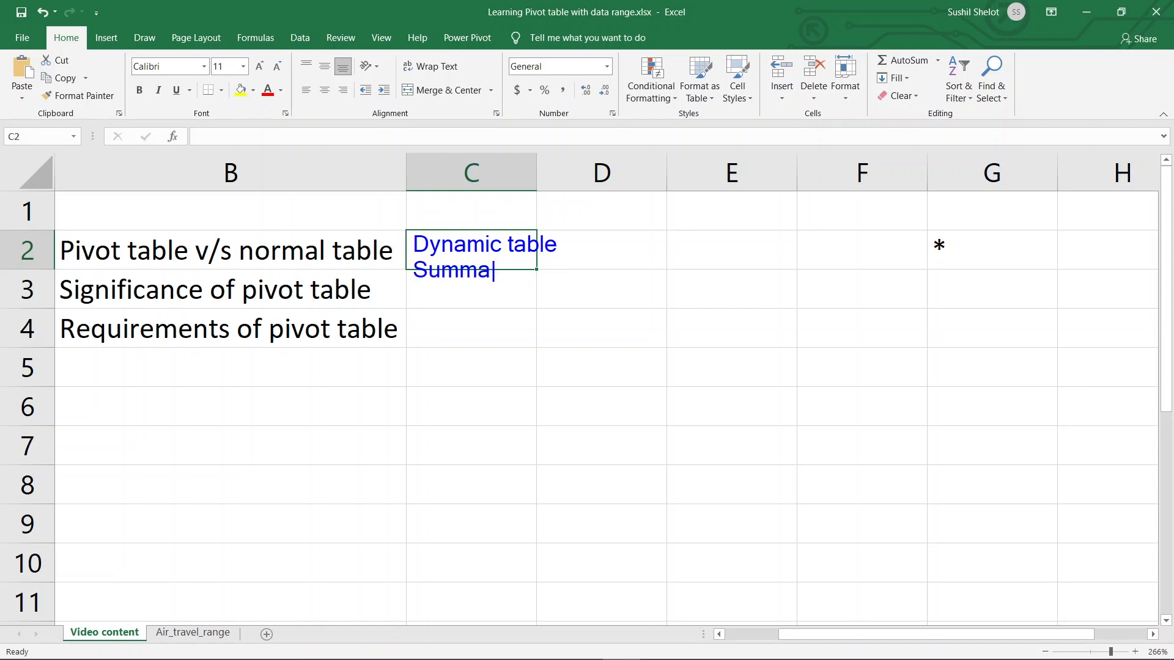
text(ry, analysis a)
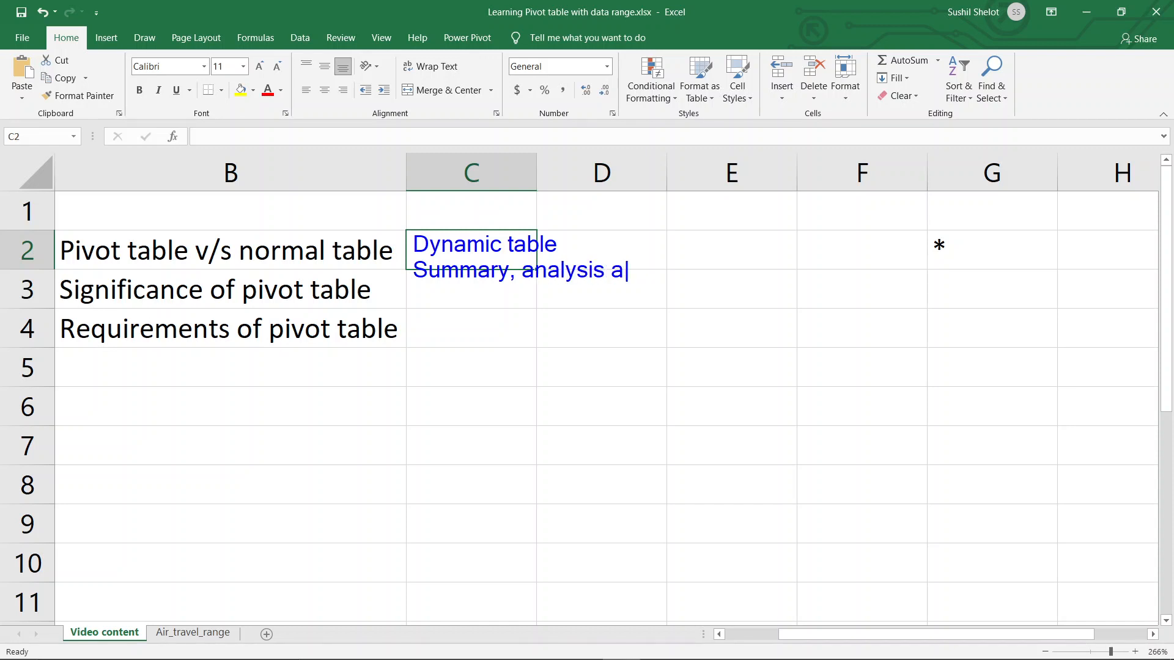
text(nd resul)
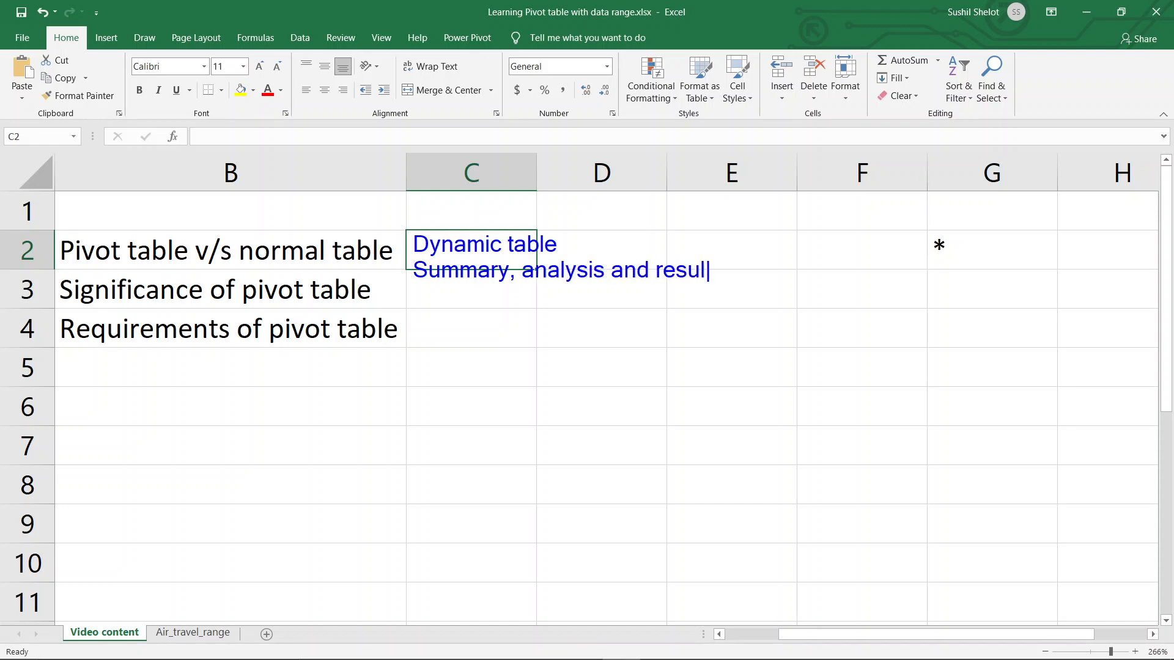
text(ts as desi)
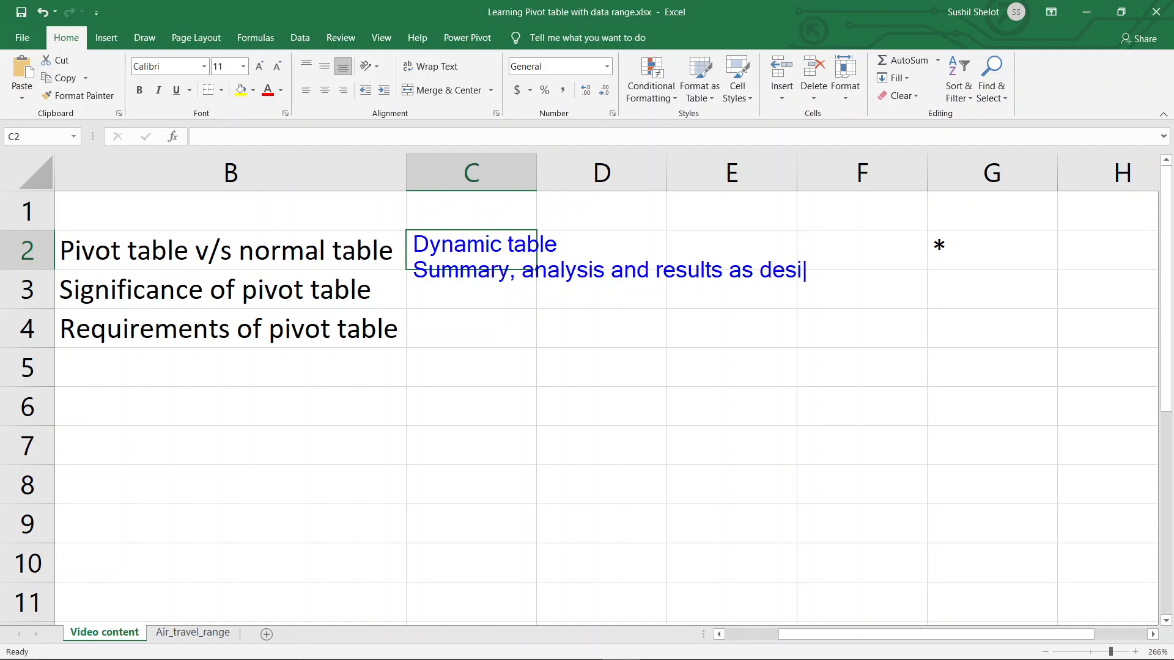
text(red by the )
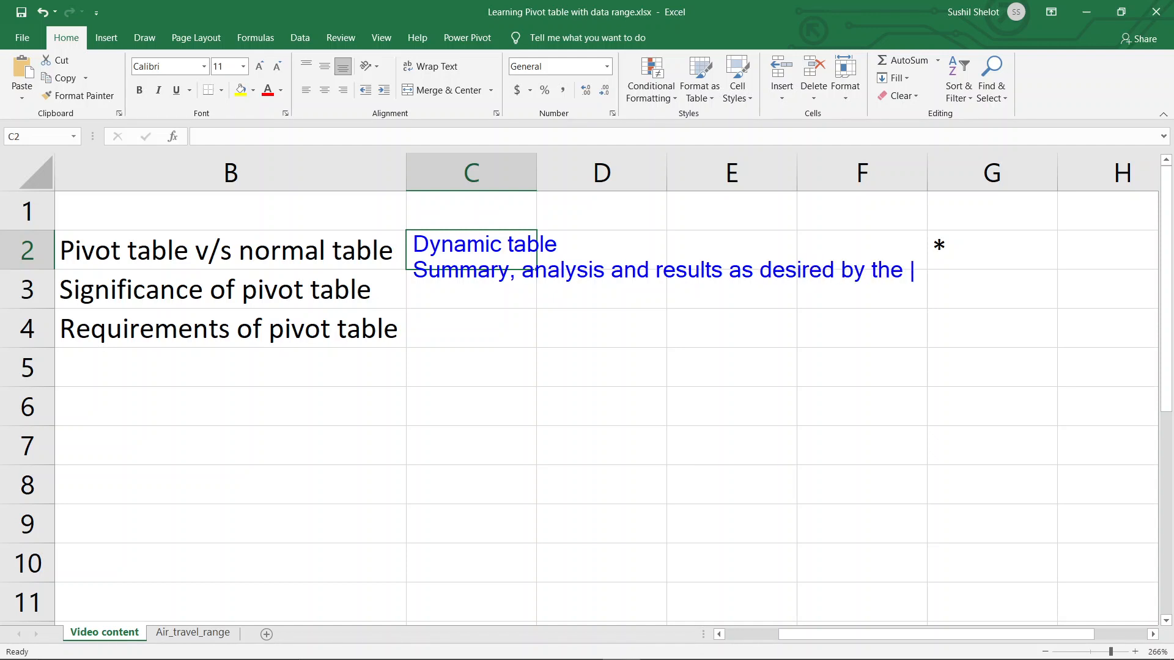
text(user)
key(Return)
Step: Add the annotation line "Formulae and filters are mostly inbuilt" and clear the screen annotations
text(Formula)
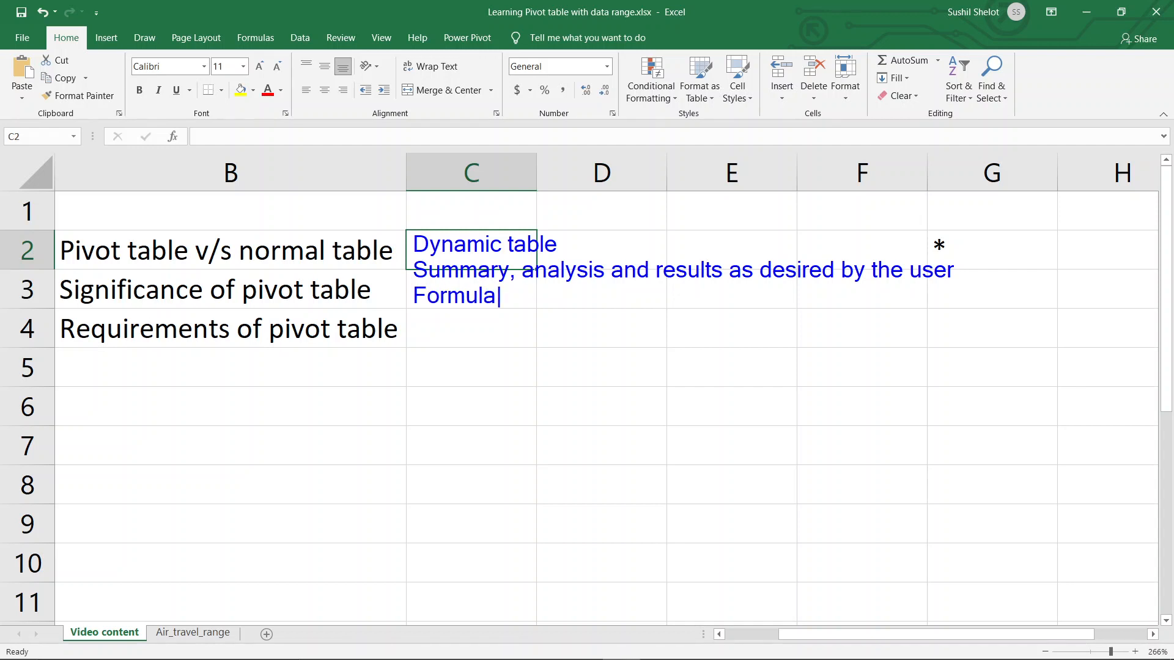
text(e and filt)
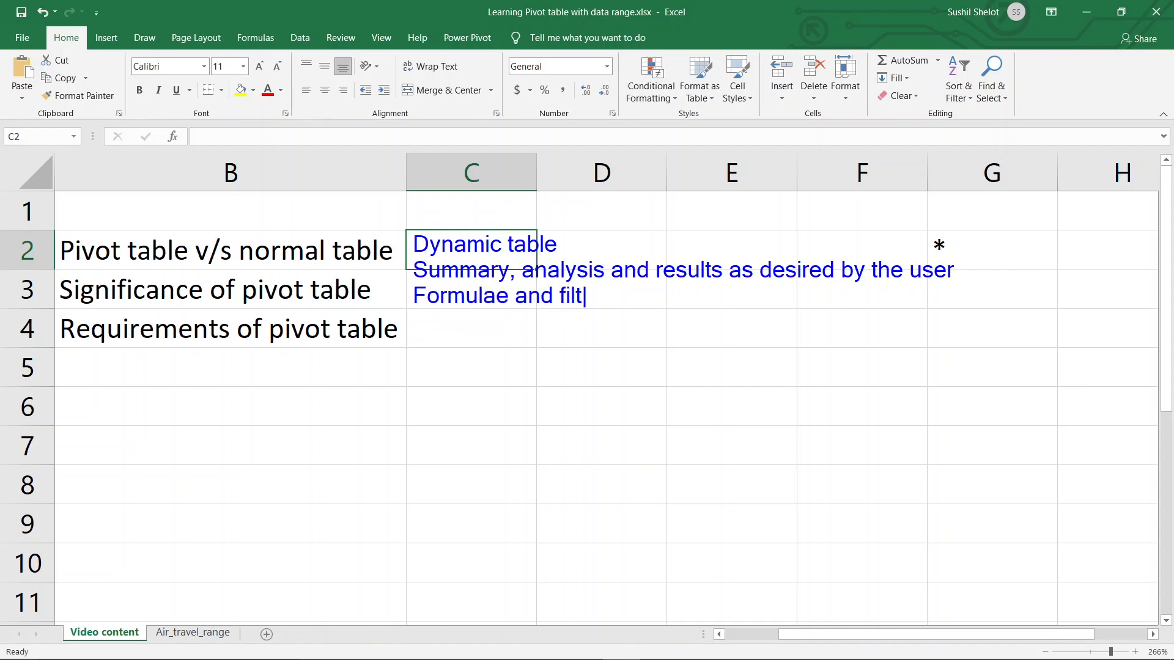
text(ers are )
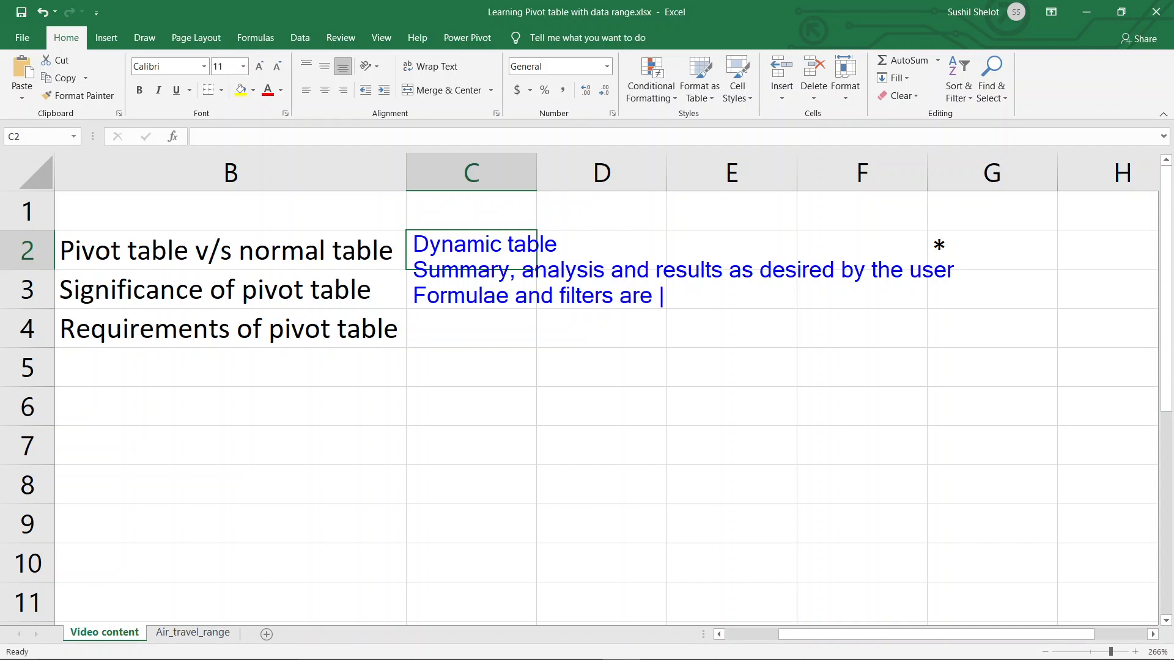
text(mostly)
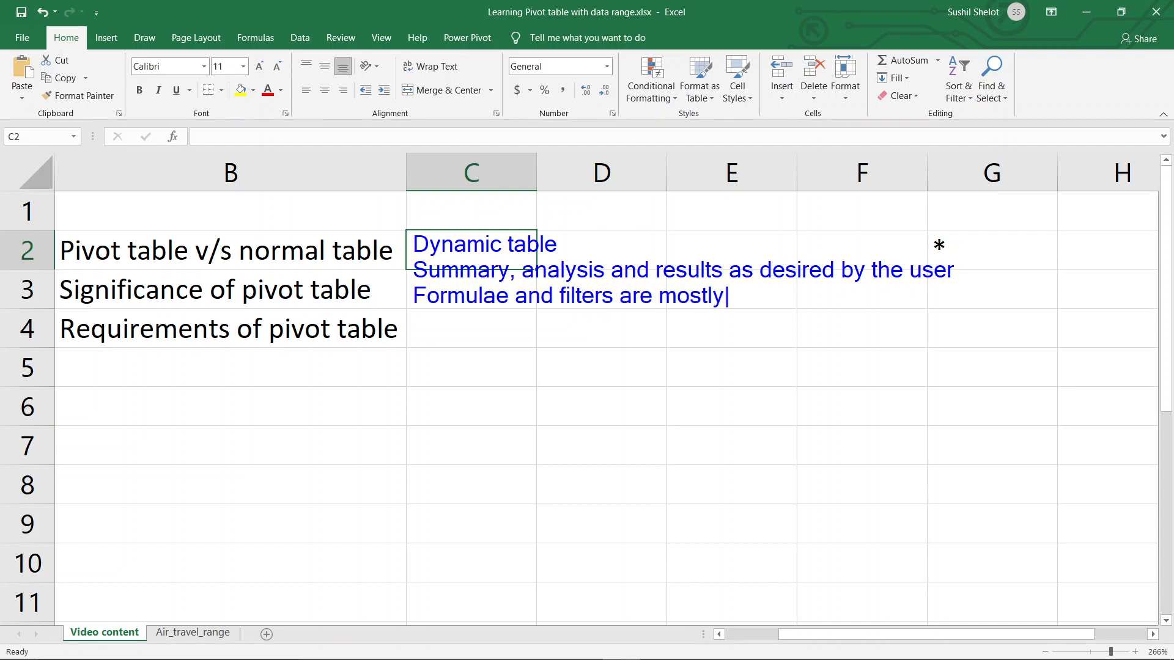
text( inbuilt)
key(alt+Return)
key(Escape)
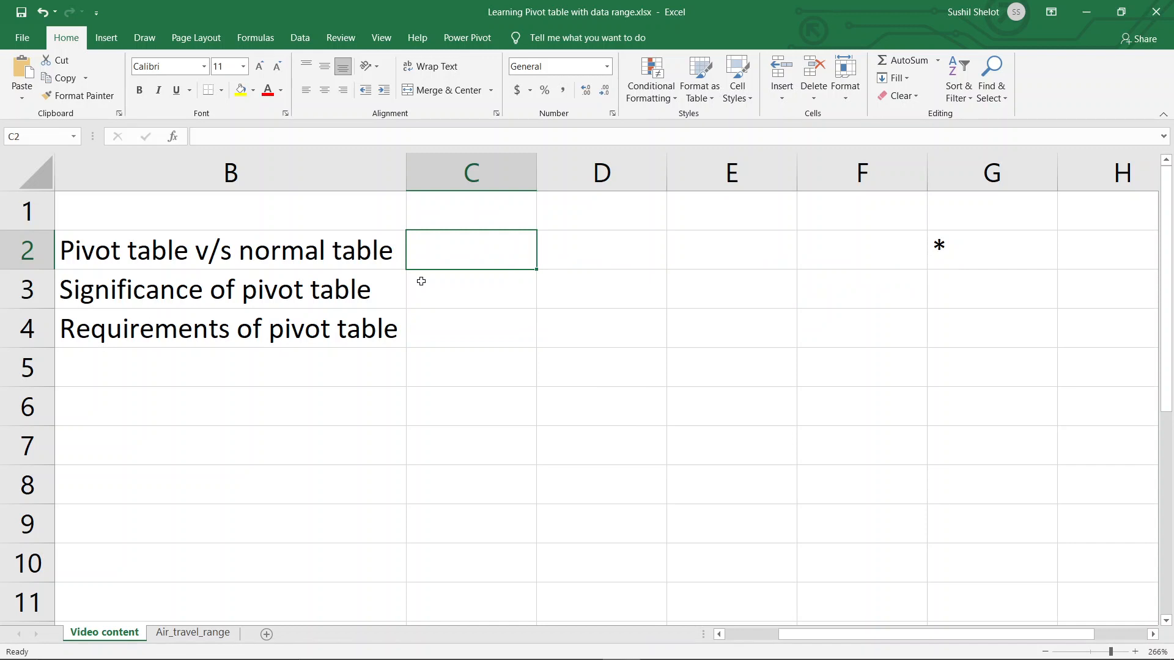
Step: Write new on-screen annotation lines reading "Couln headings" and "No row or column should be blank" beside the topic list
key(ctrl+2)
key(t)
text(Couln h)
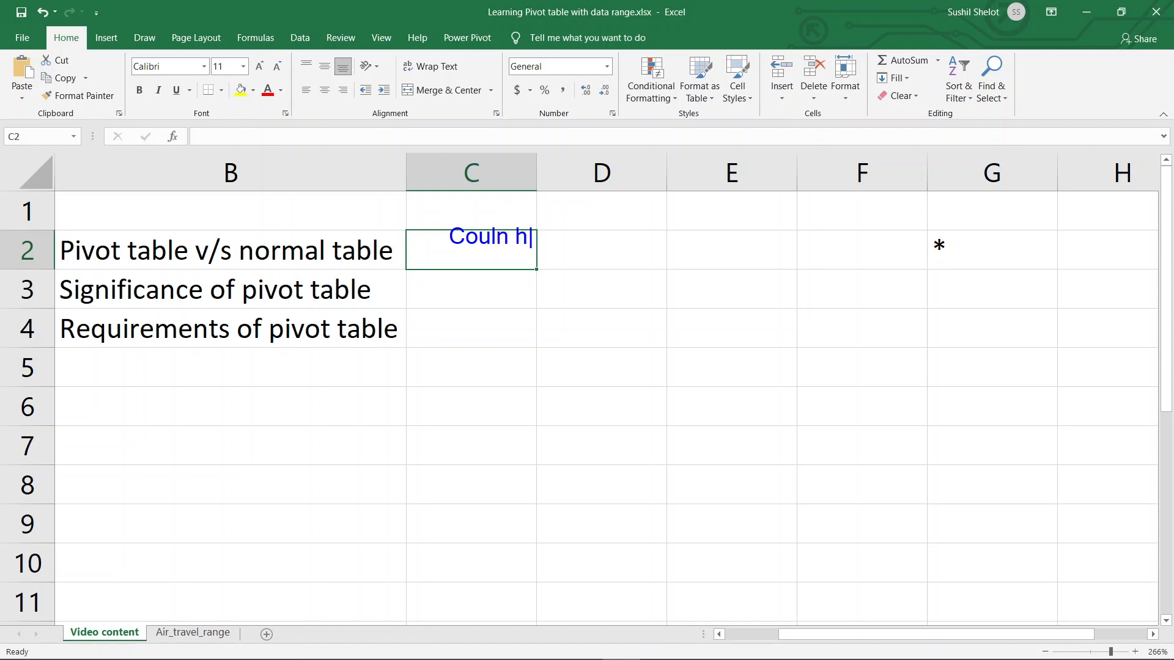
text(eadings)
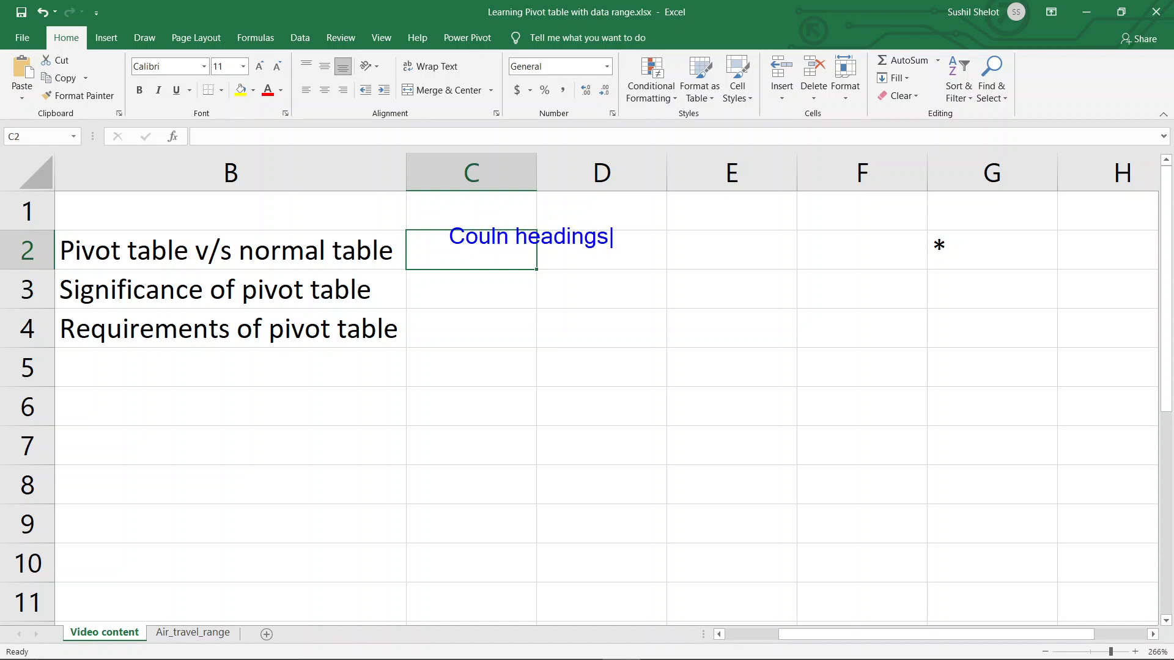
key(Return)
text(No row or co)
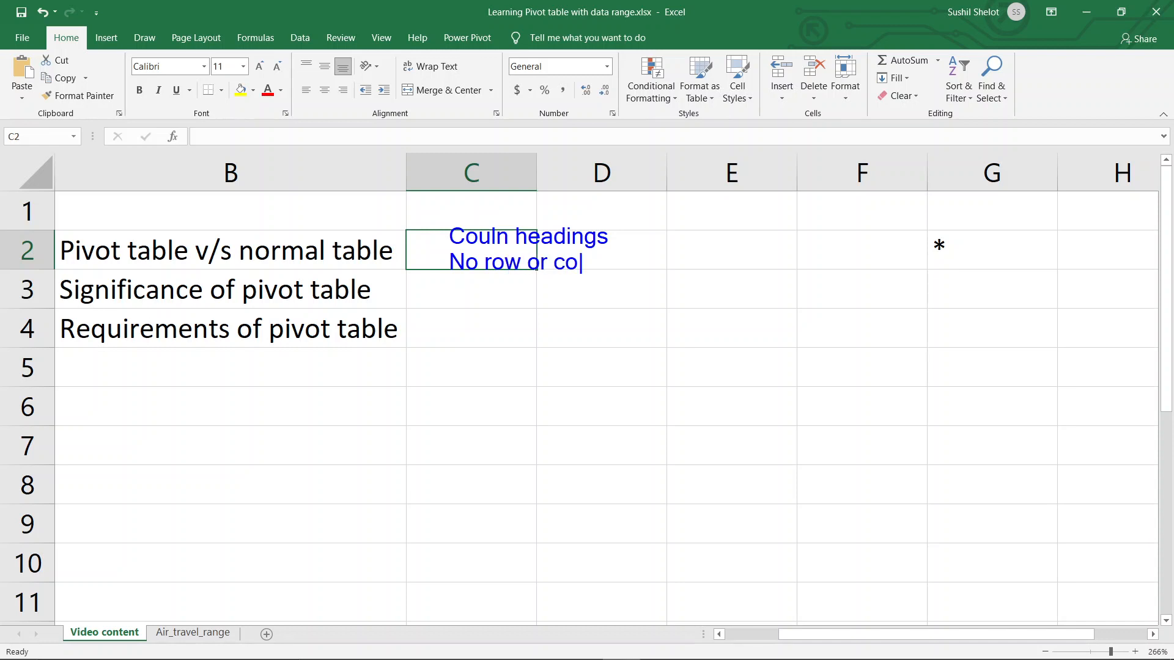
text(lumn sho)
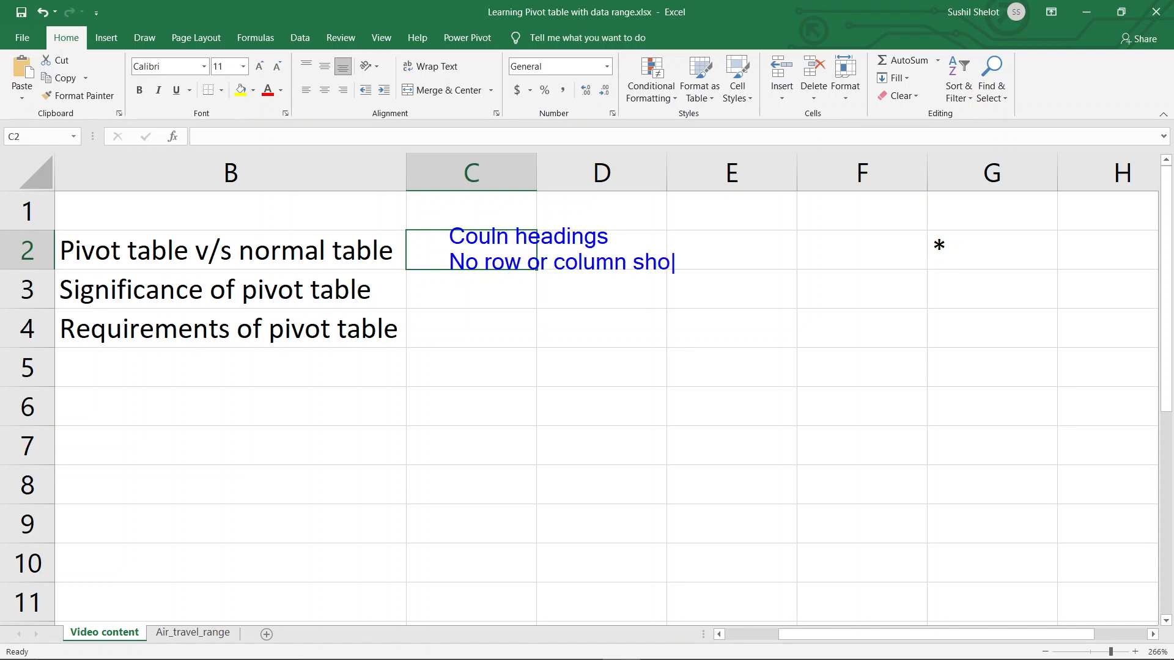
text(uld be blank)
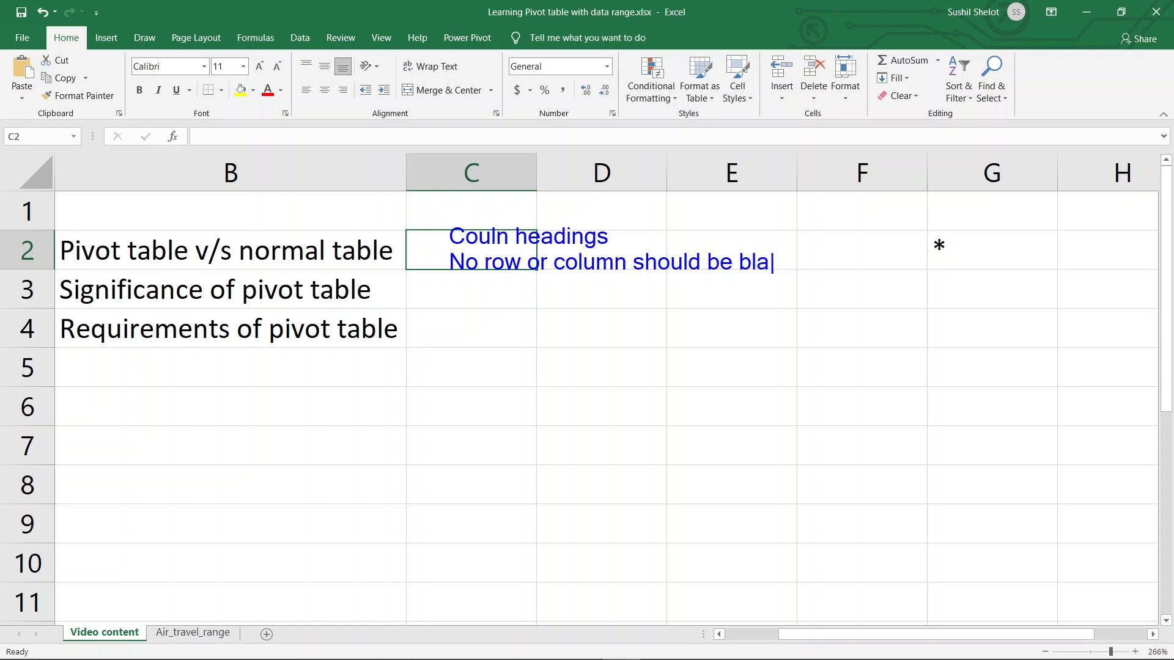
Step: Add the annotation line "No total or sub-total of rows and columns" and clear the screen annotations
key(Return)
text(An)
key(BackSpace)
key(BackSpace)
text(No total or su)
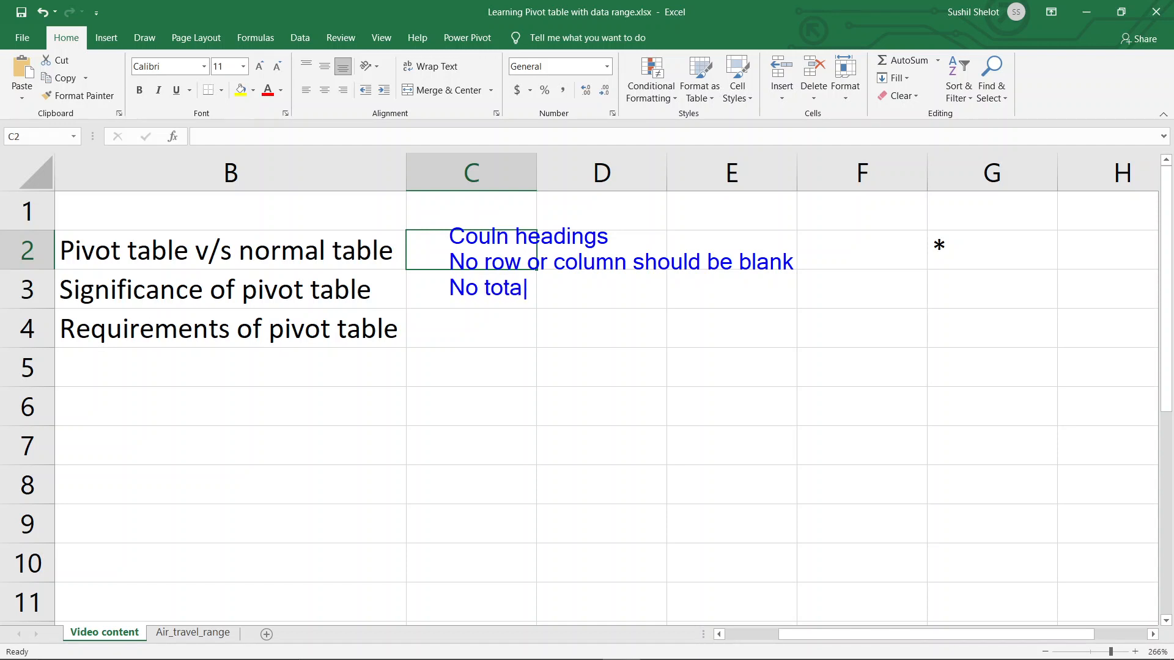
text(b-to)
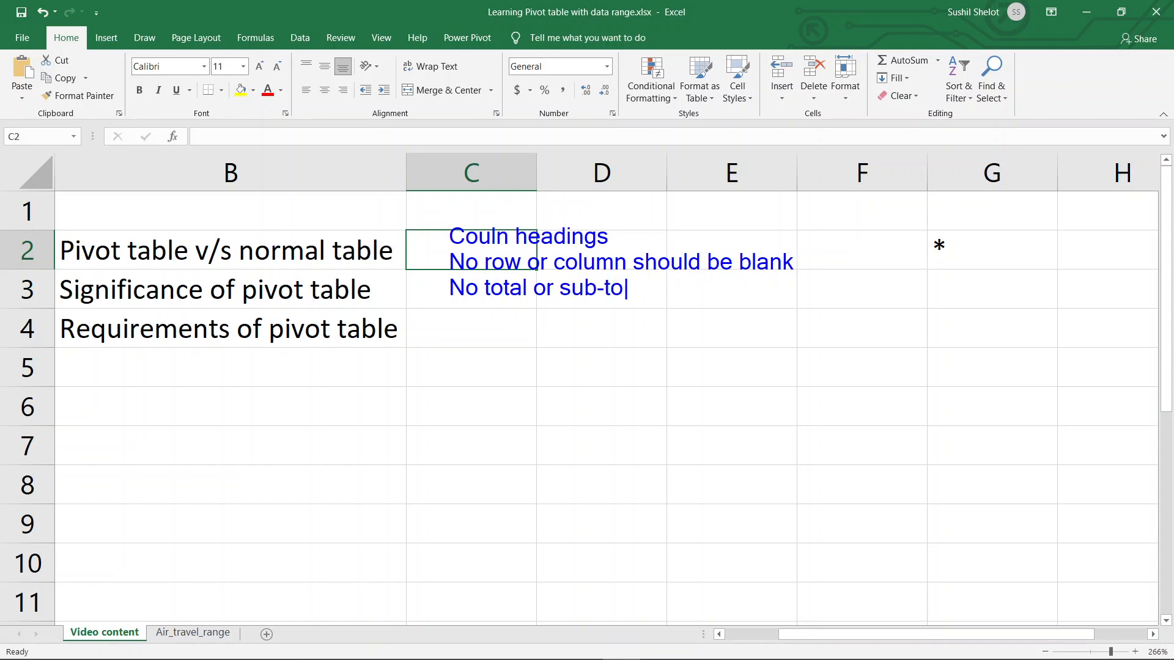
text(tal of rows and )
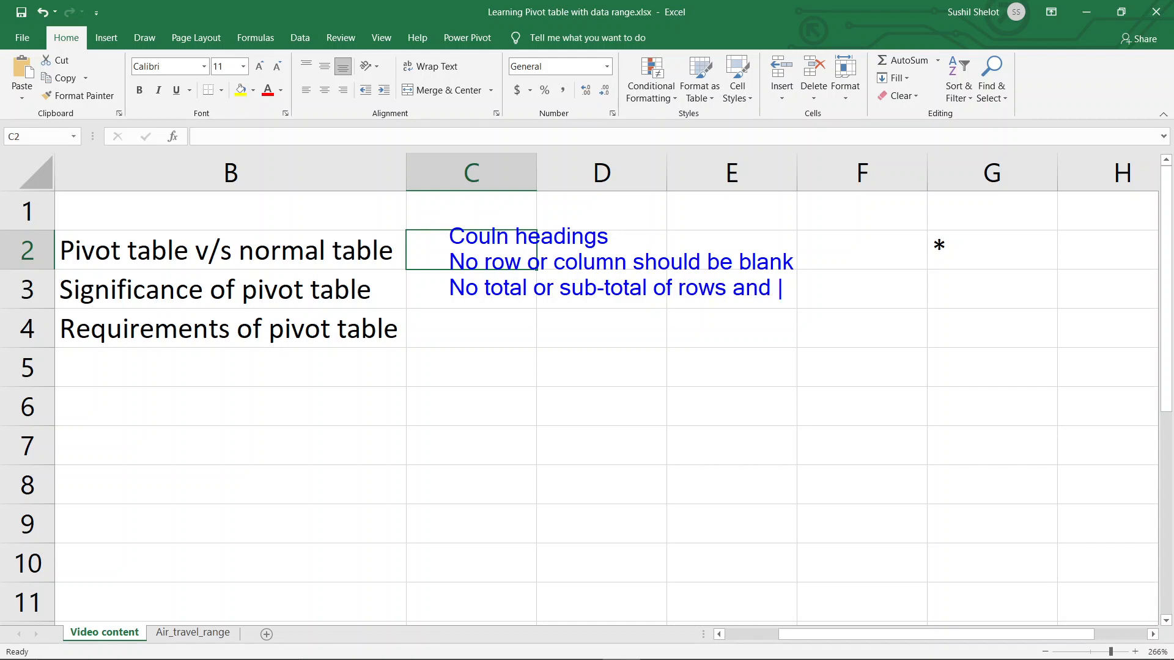
text(columns)
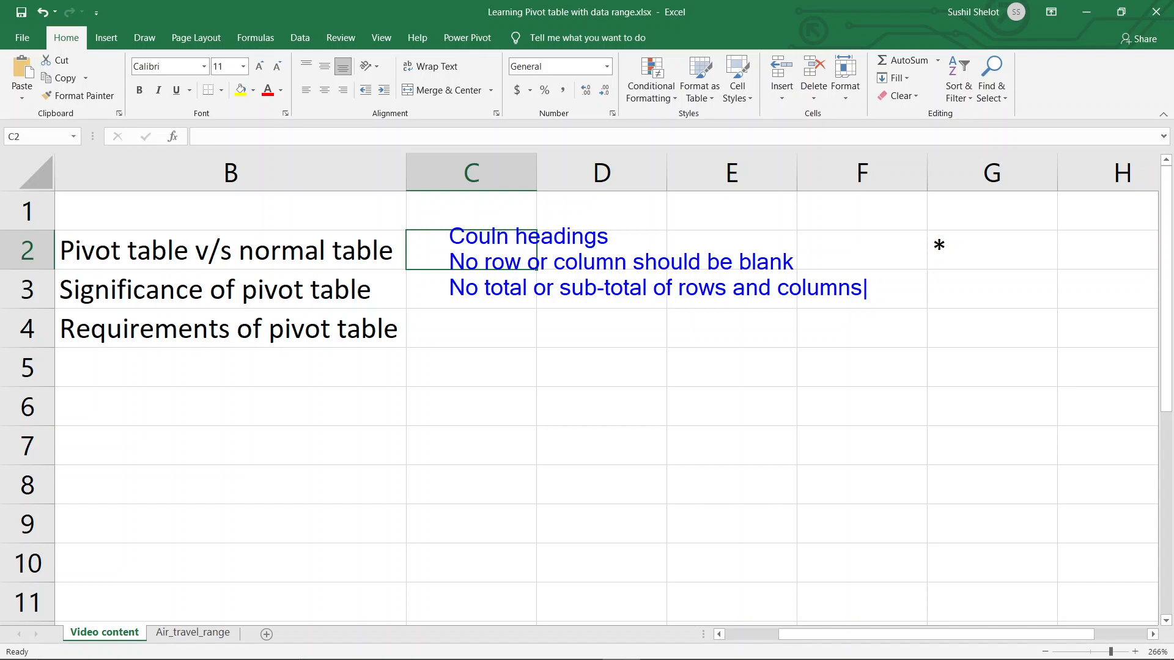
key(Escape)
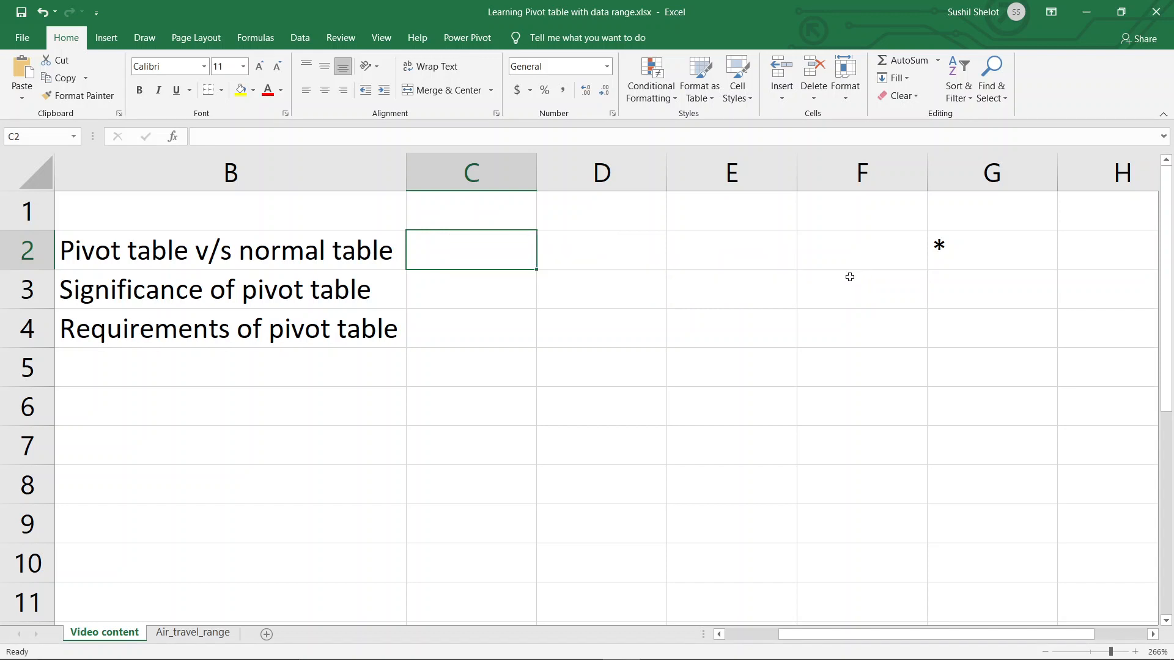
Step: Create a PivotTable on a new worksheet from range A1:J4 of the Air_travel_range sheet, above its blank row
click(216, 639)
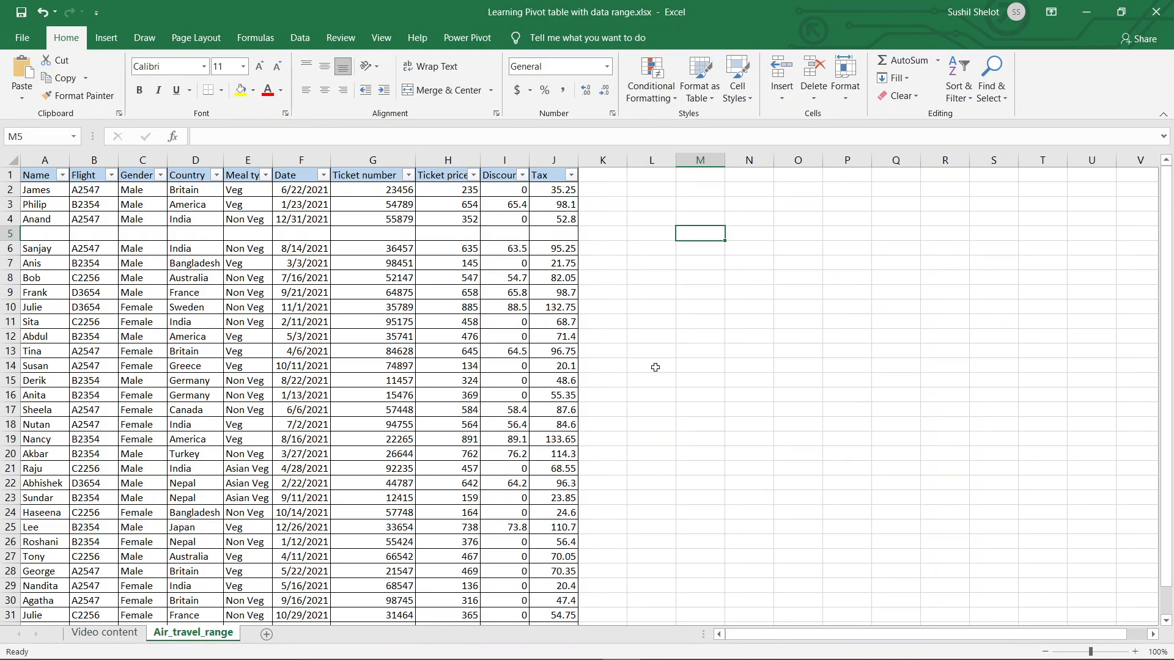
click(5, 234)
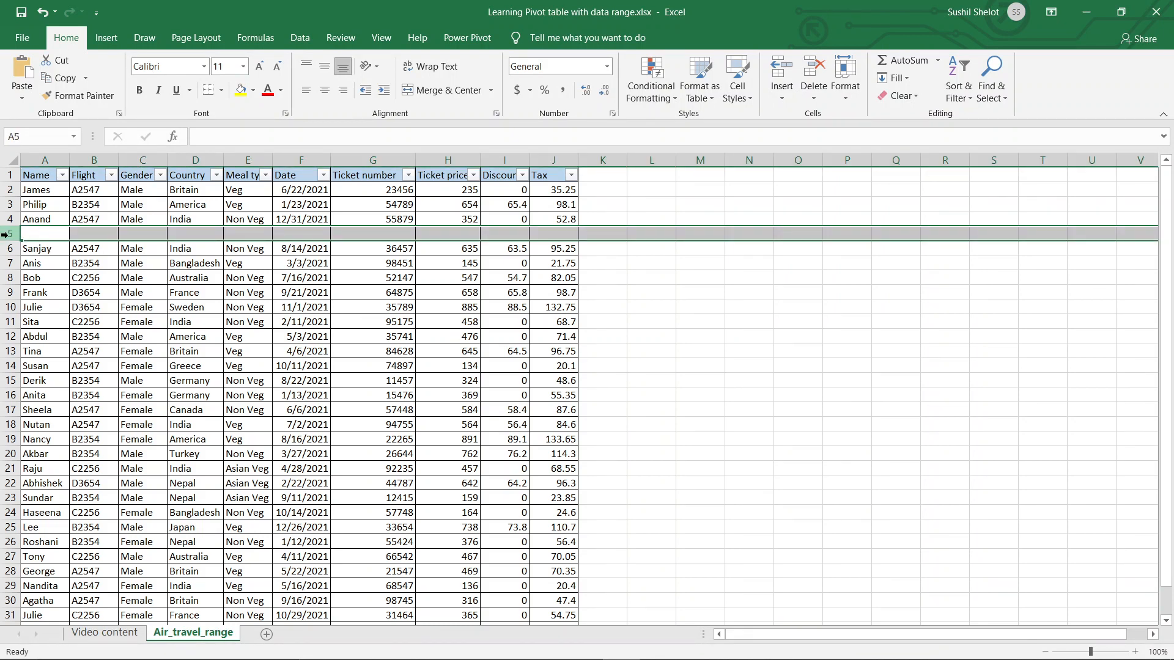
click(91, 204)
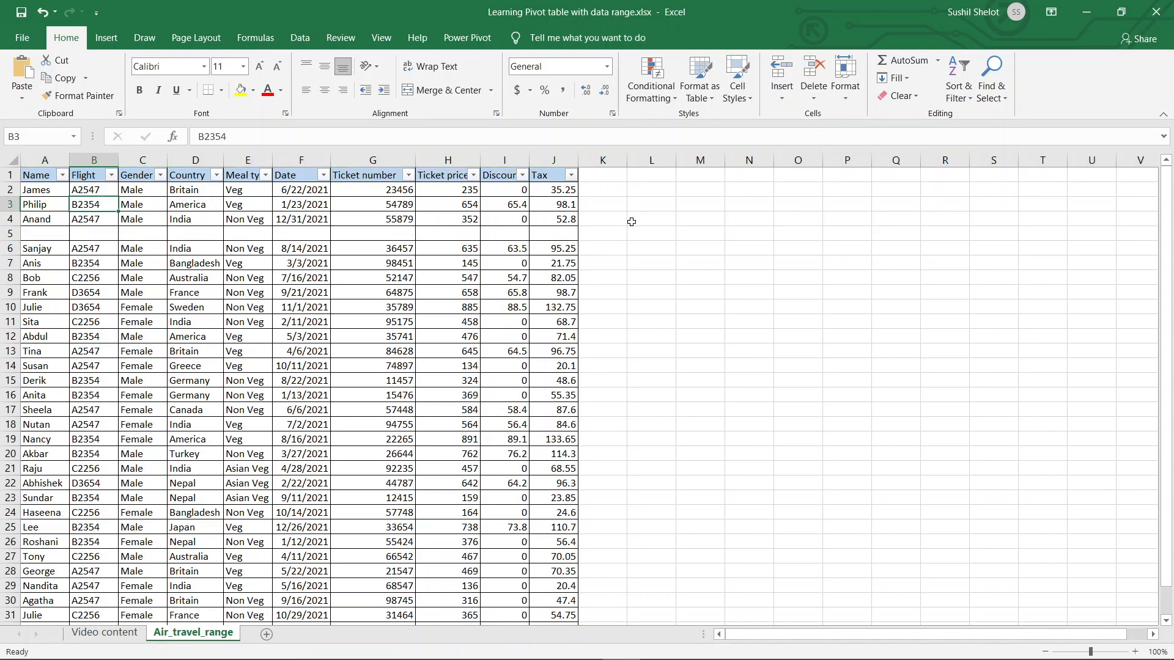
click(102, 40)
click(34, 67)
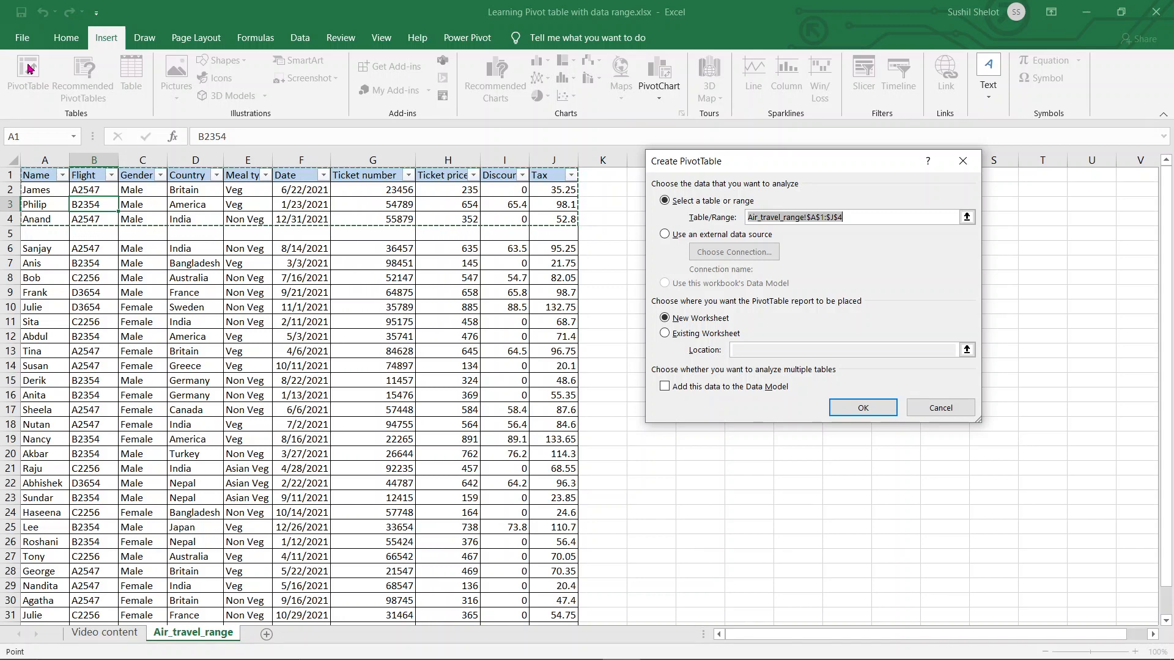
click(854, 409)
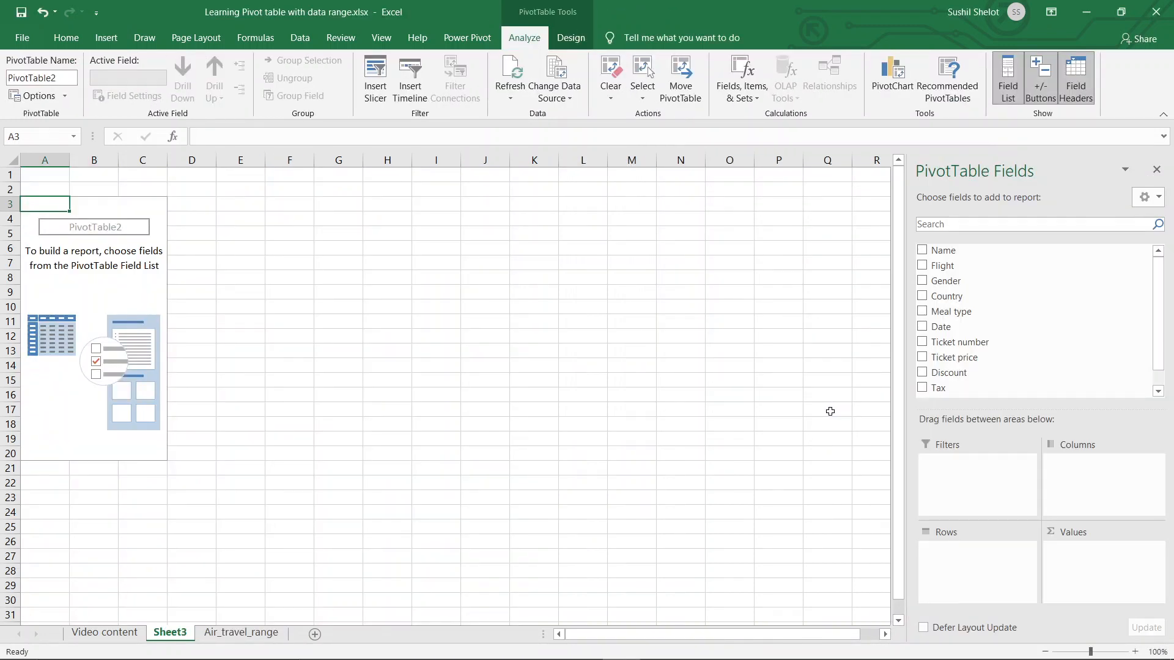
Step: Add the Name field to the PivotTable rows and select the listed names
click(922, 250)
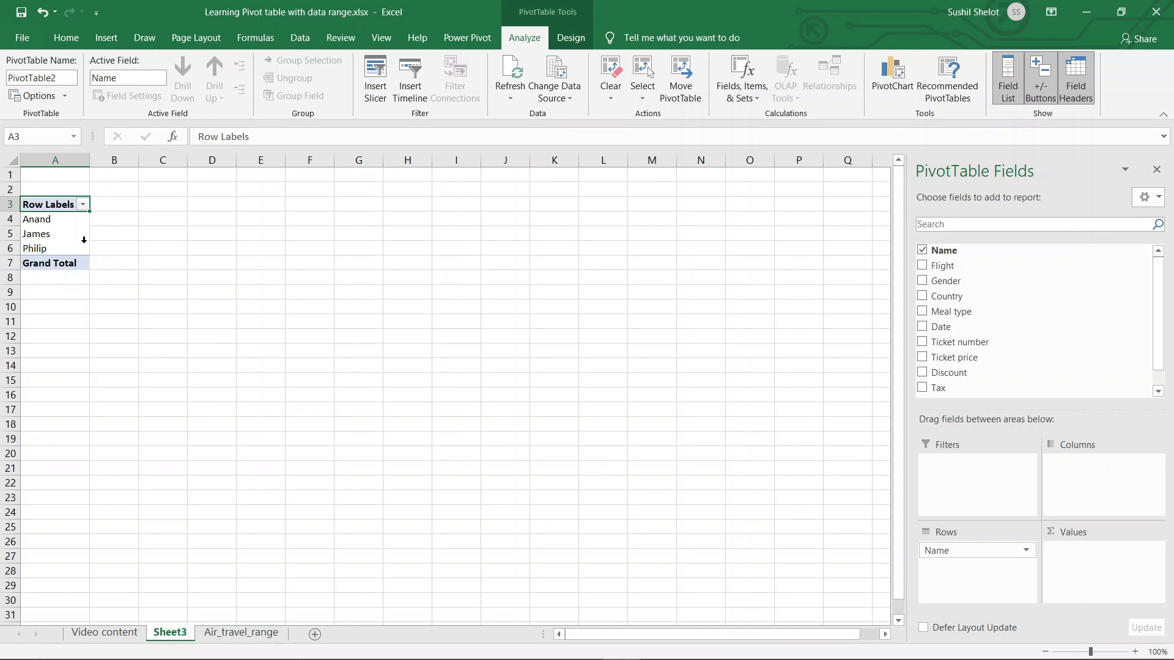
drag(71, 220, 71, 250)
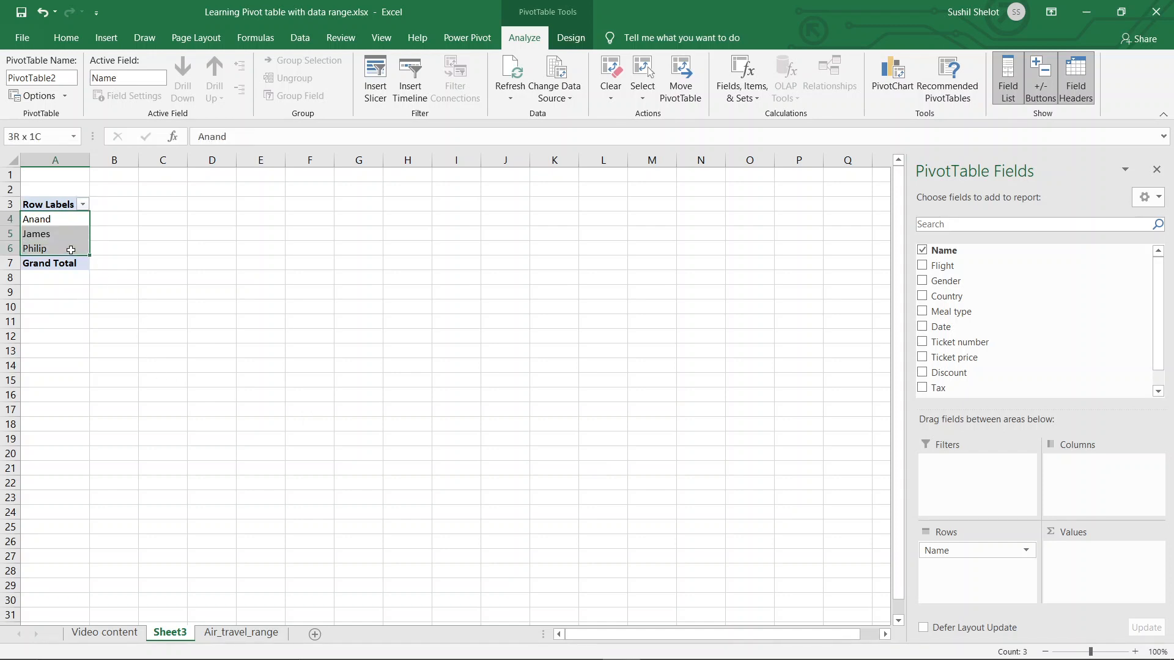
Step: Delete the blank row 5 from the Air_travel_range sheet
click(243, 634)
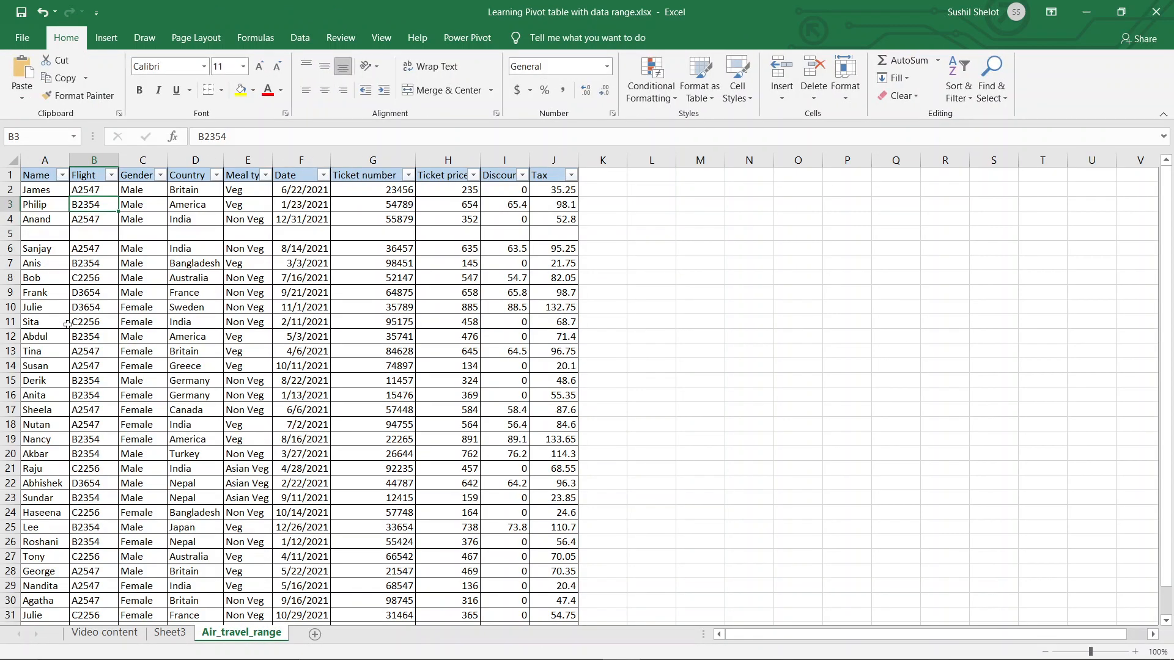
click(10, 234)
right_click(11, 235)
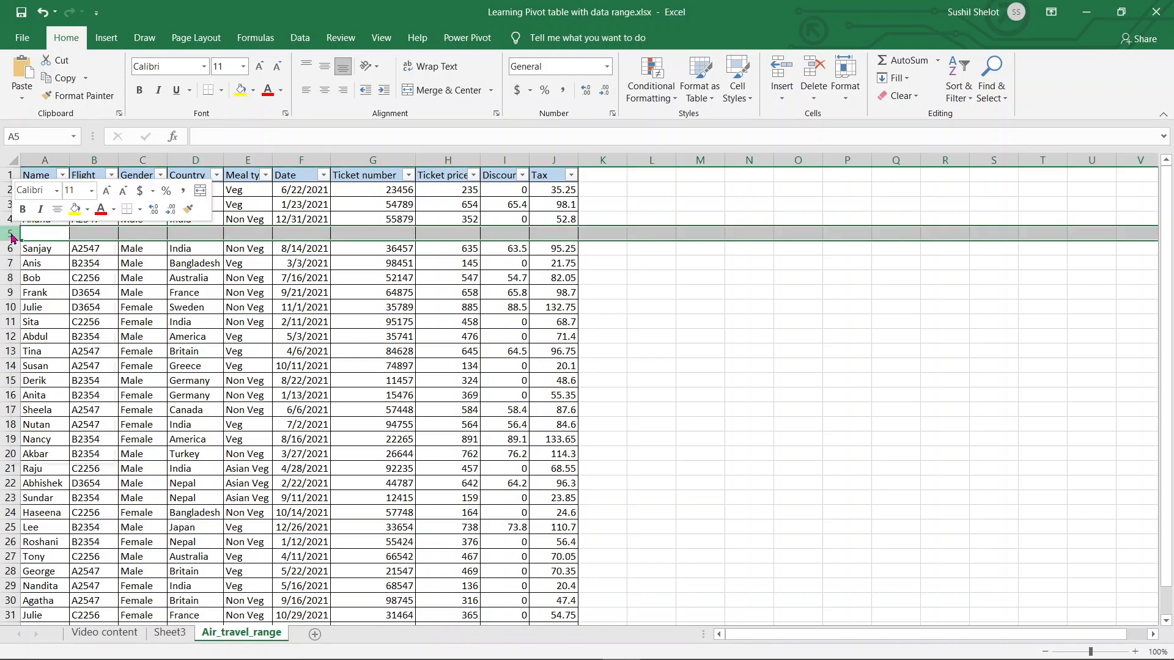
click(49, 360)
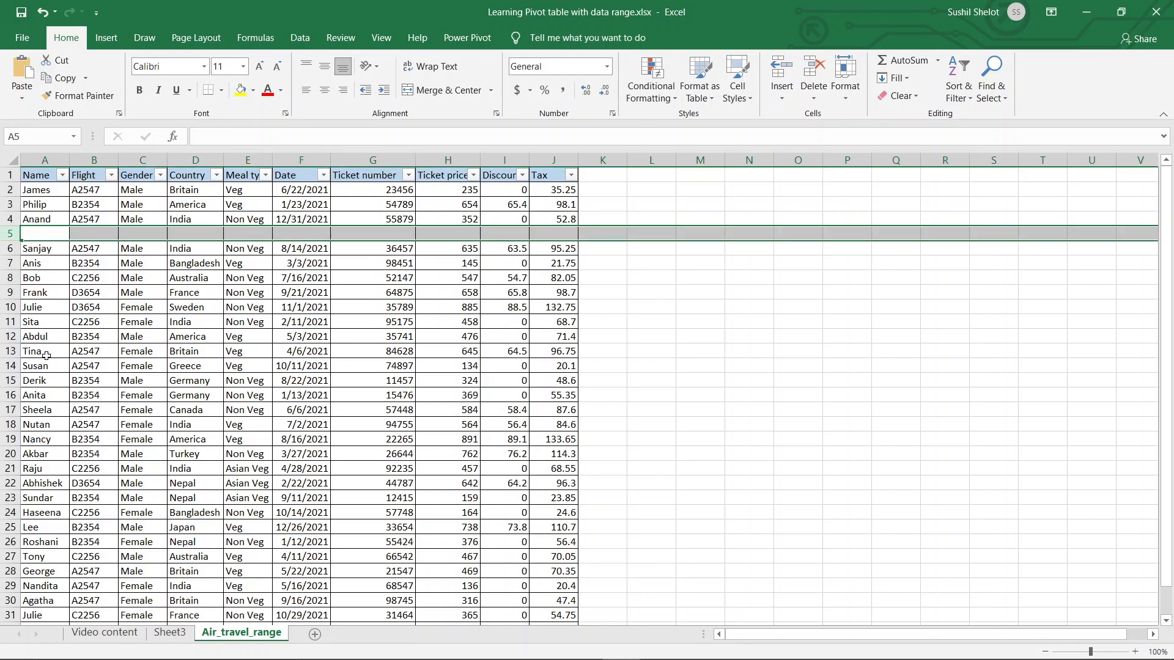
click(636, 374)
Step: Delete the worksheet Sheet3 that holds the incomplete PivotTable
click(170, 632)
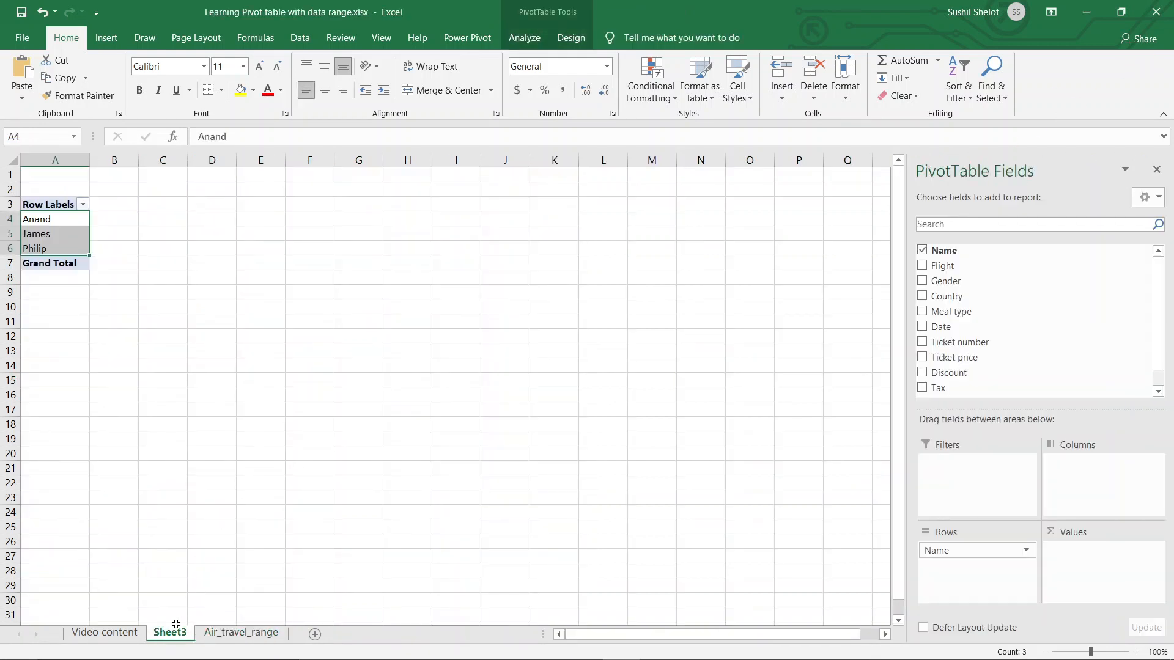
right_click(173, 638)
click(208, 474)
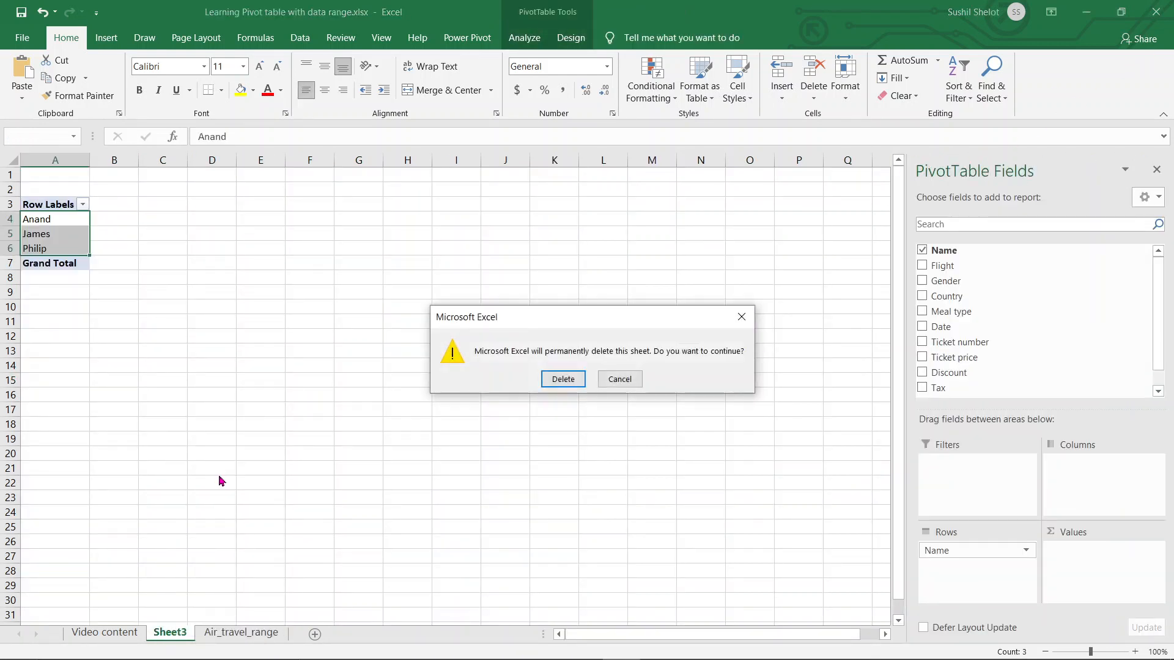
click(561, 382)
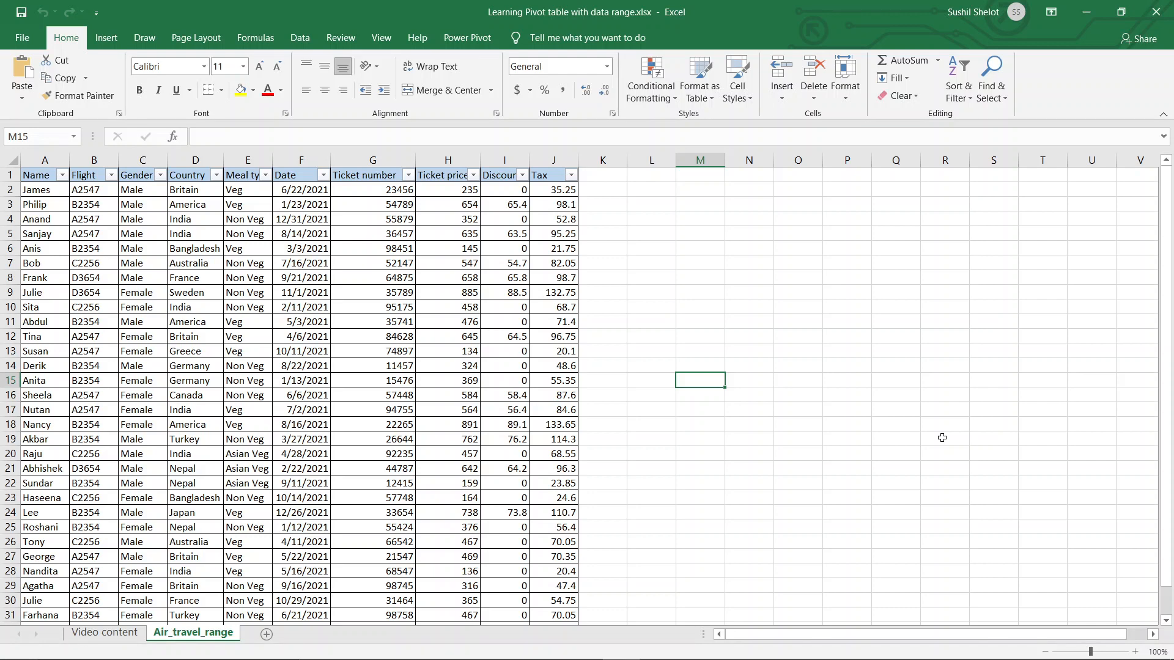
Step: Examine the Air_travel_range data by selecting the header row A1:J1 and the full data range from A1
click(211, 321)
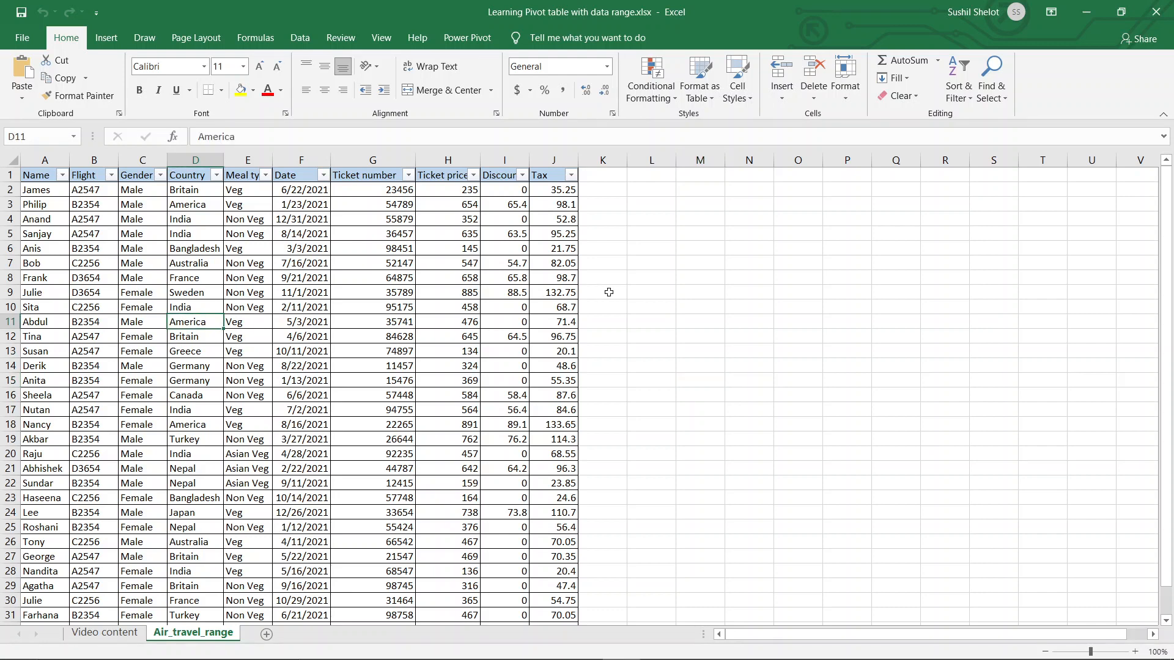
scroll(609, 292, down, 3)
scroll(609, 292, up, 3)
drag(43, 179, 555, 170)
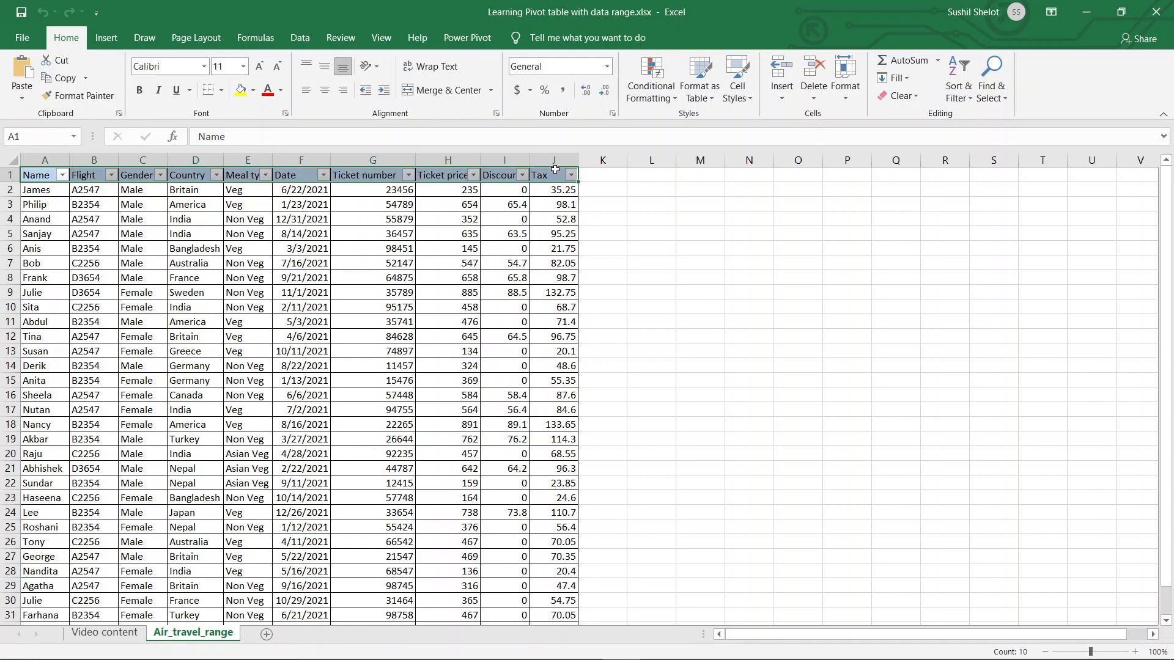
click(381, 320)
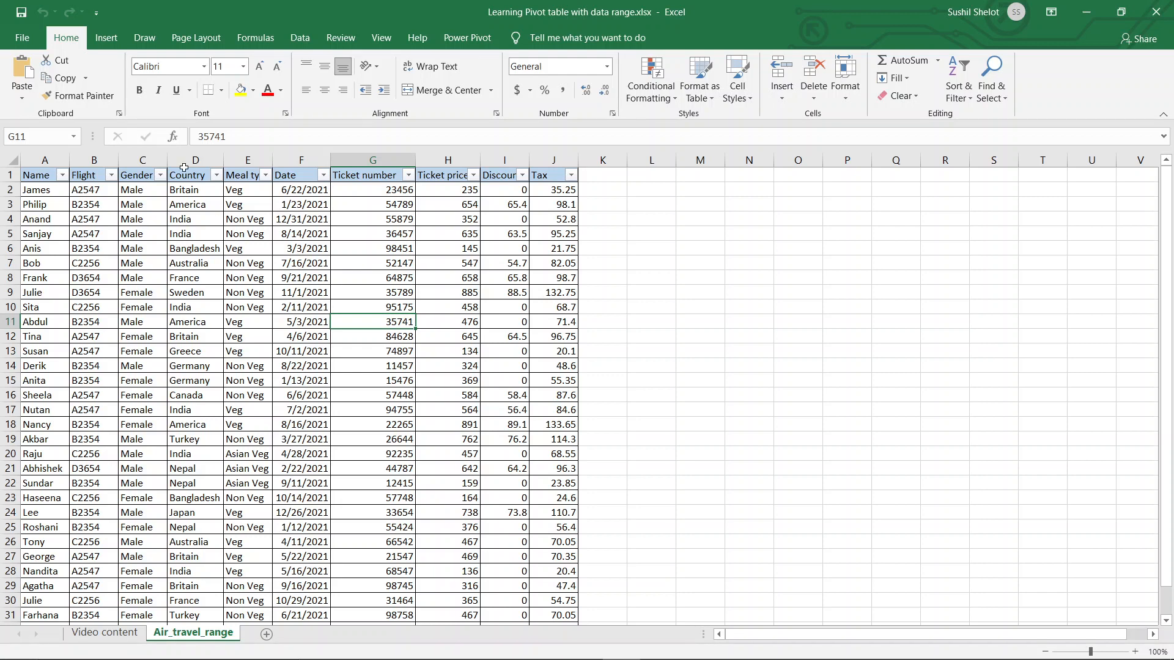
drag(28, 177, 546, 585)
scroll(494, 469, up, 1)
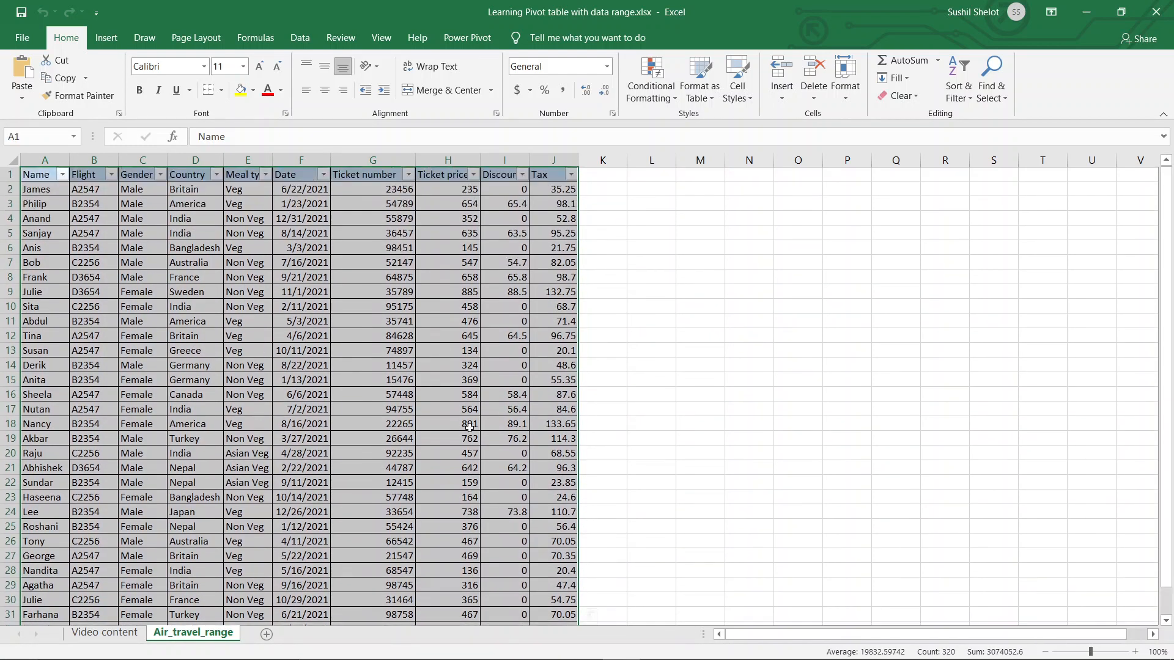
click(75, 236)
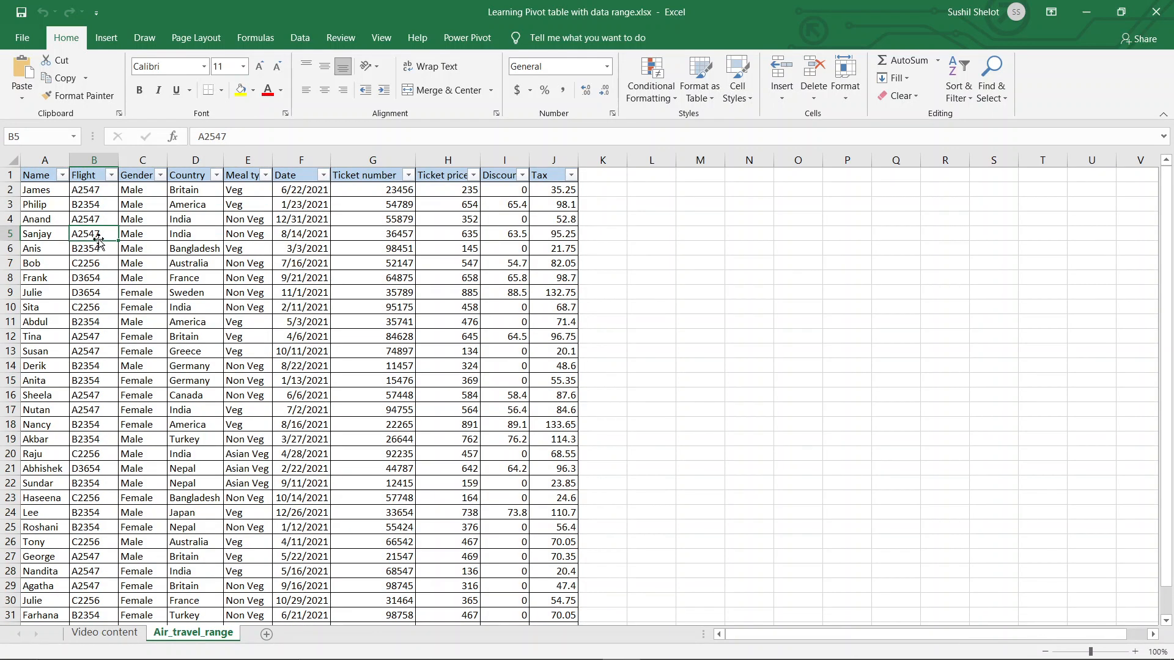
Step: Preview the recommended PivotTables for the data, including Sum of Tax by Meal type and Sum of Discount by Meal type, without inserting any
click(211, 253)
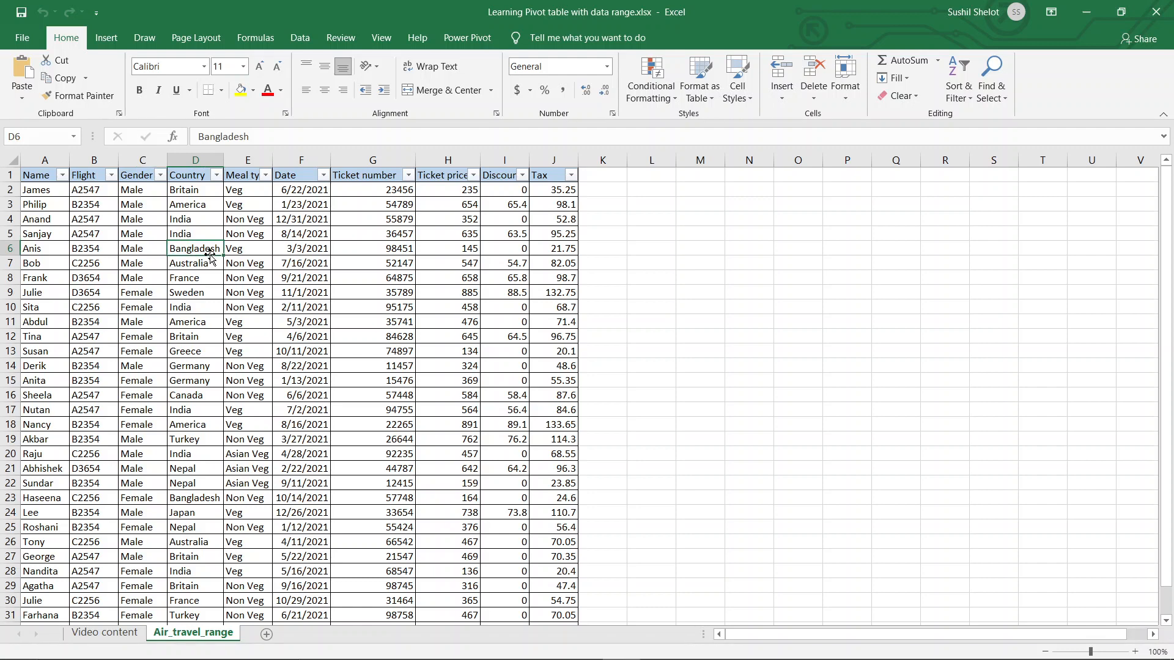
click(105, 41)
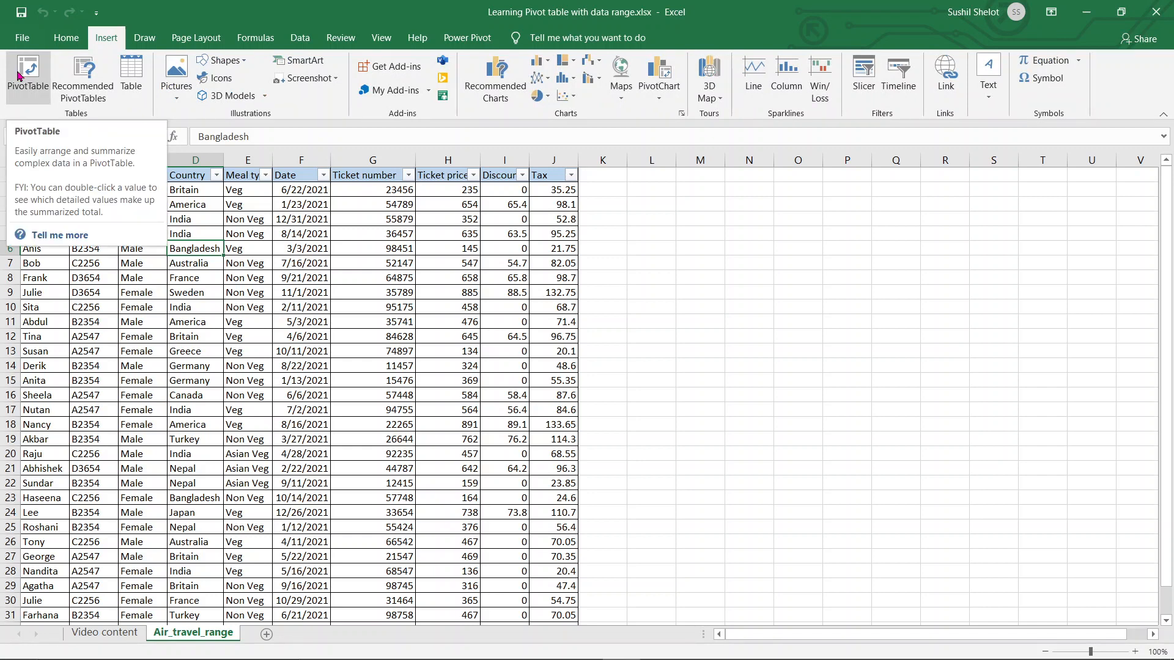
click(80, 80)
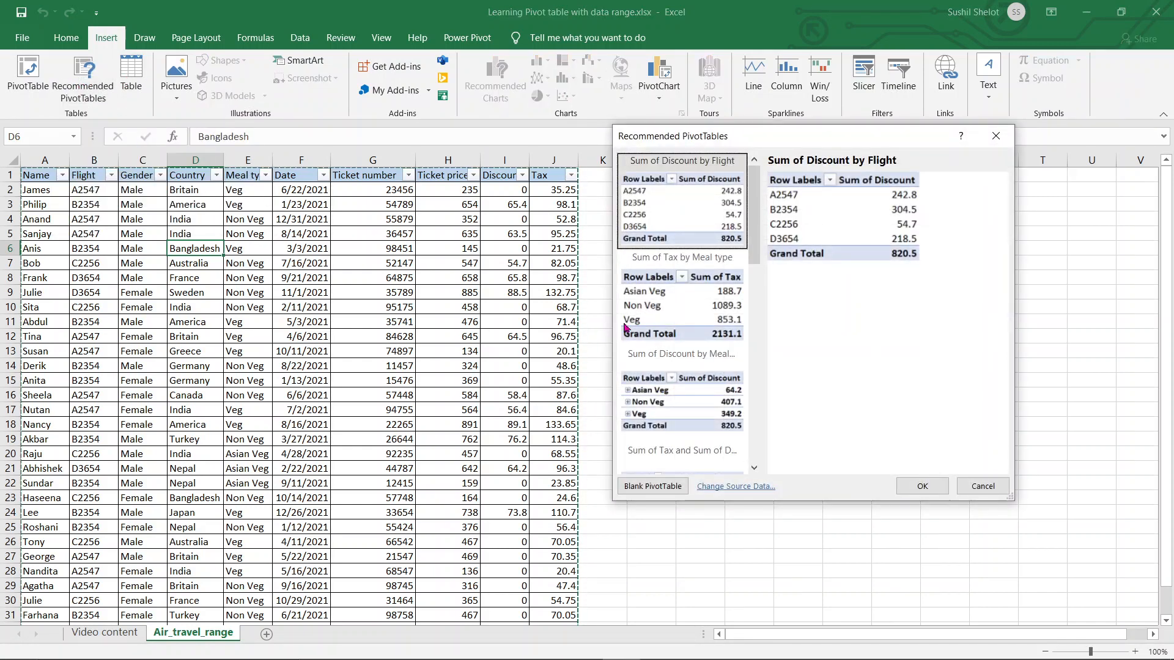
click(701, 280)
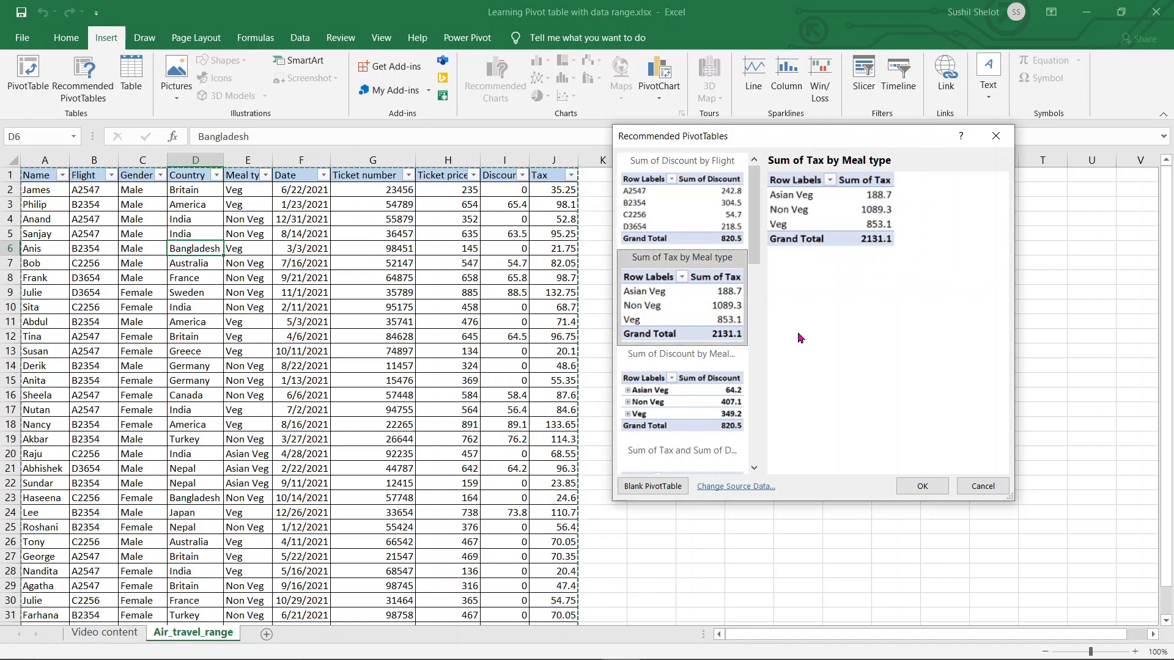
click(698, 404)
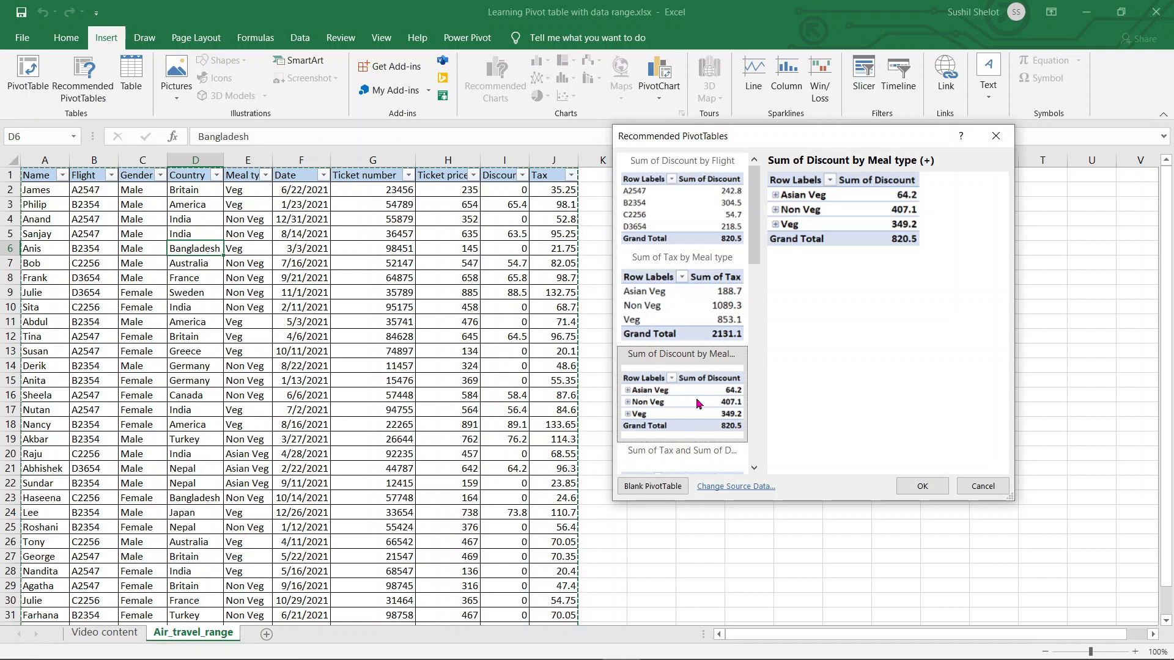
click(983, 486)
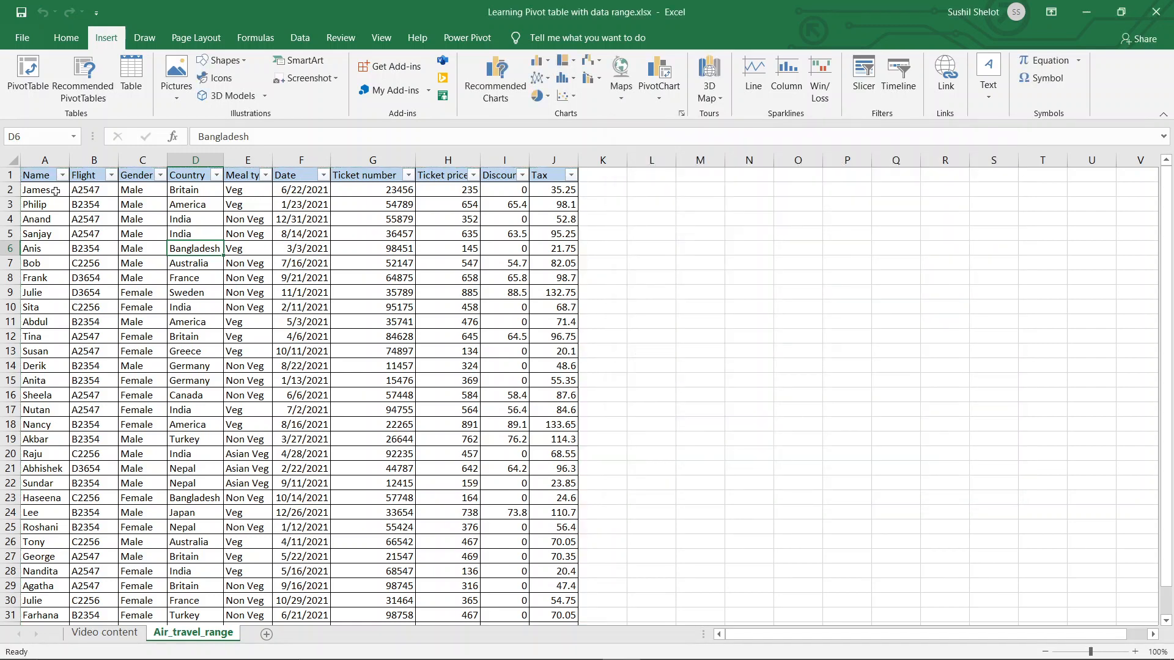
Step: Create a PivotTable on a new worksheet from range A1:J32 of the Air_travel_range sheet
click(29, 90)
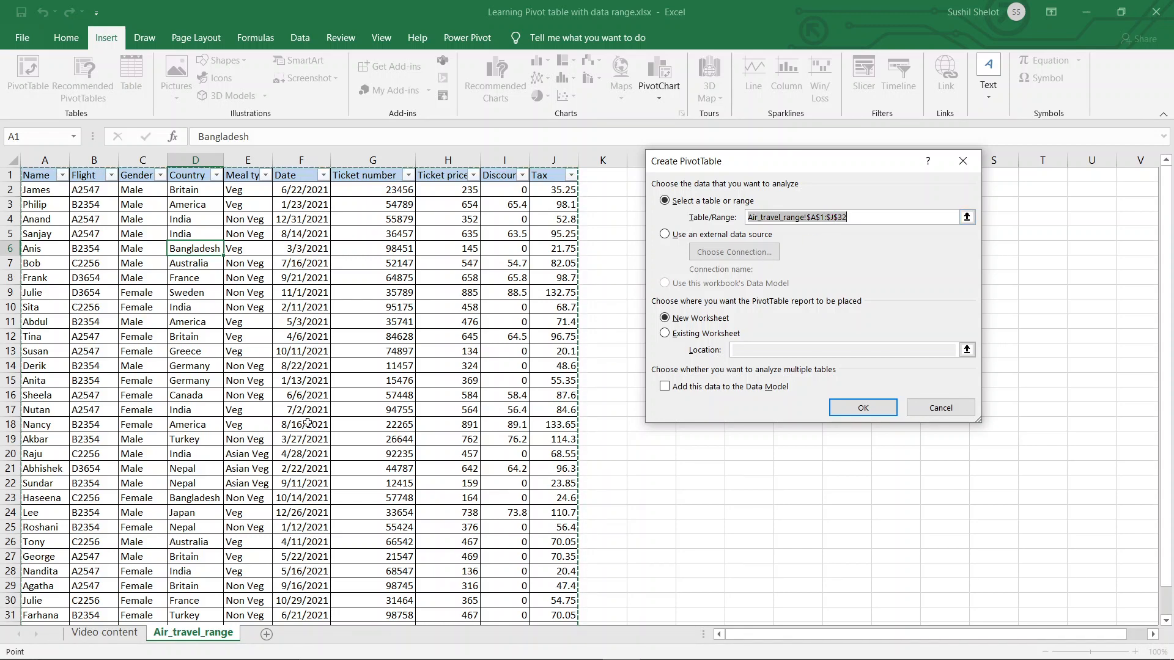
scroll(308, 423, down, 3)
scroll(306, 425, up, 1)
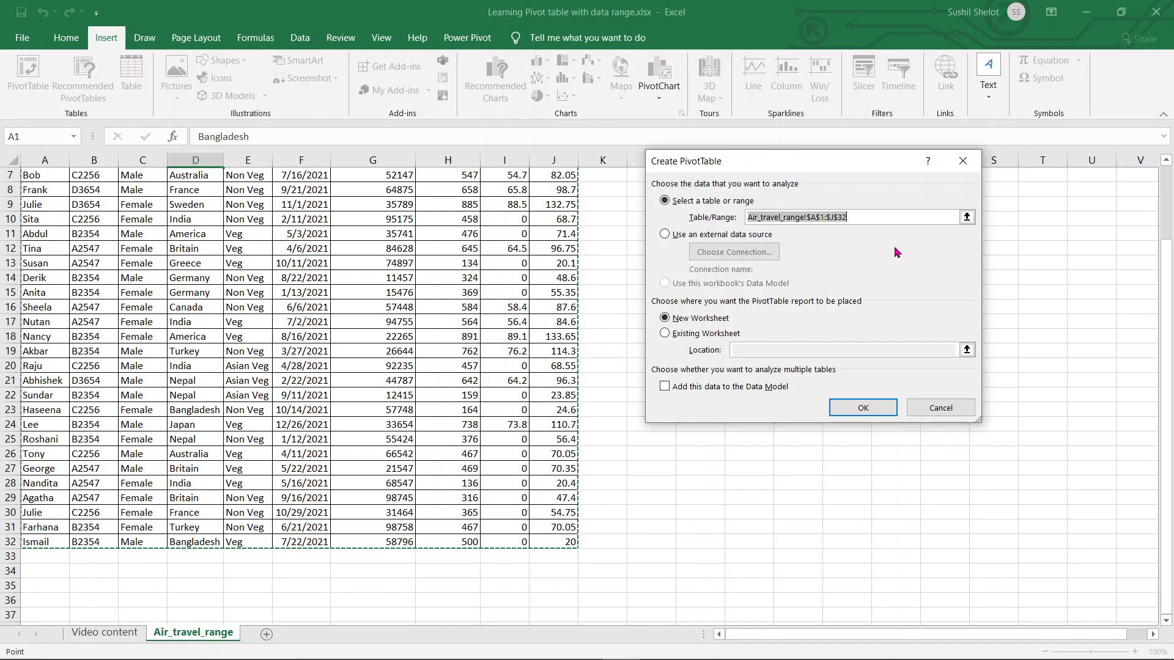
click(663, 236)
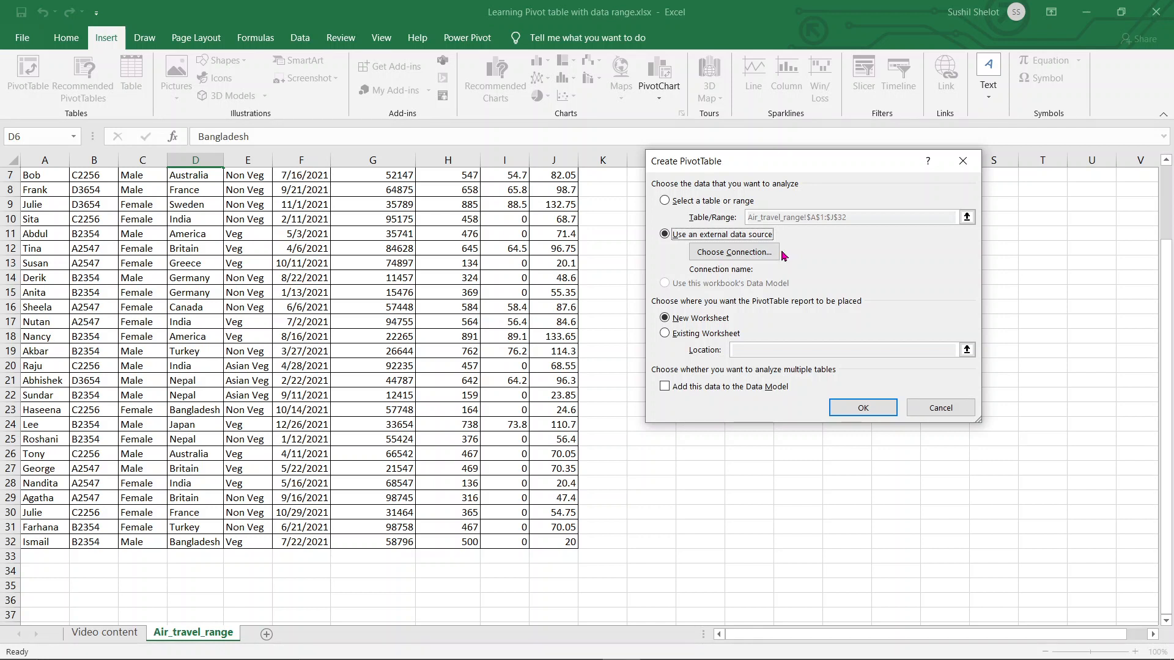
key(Up)
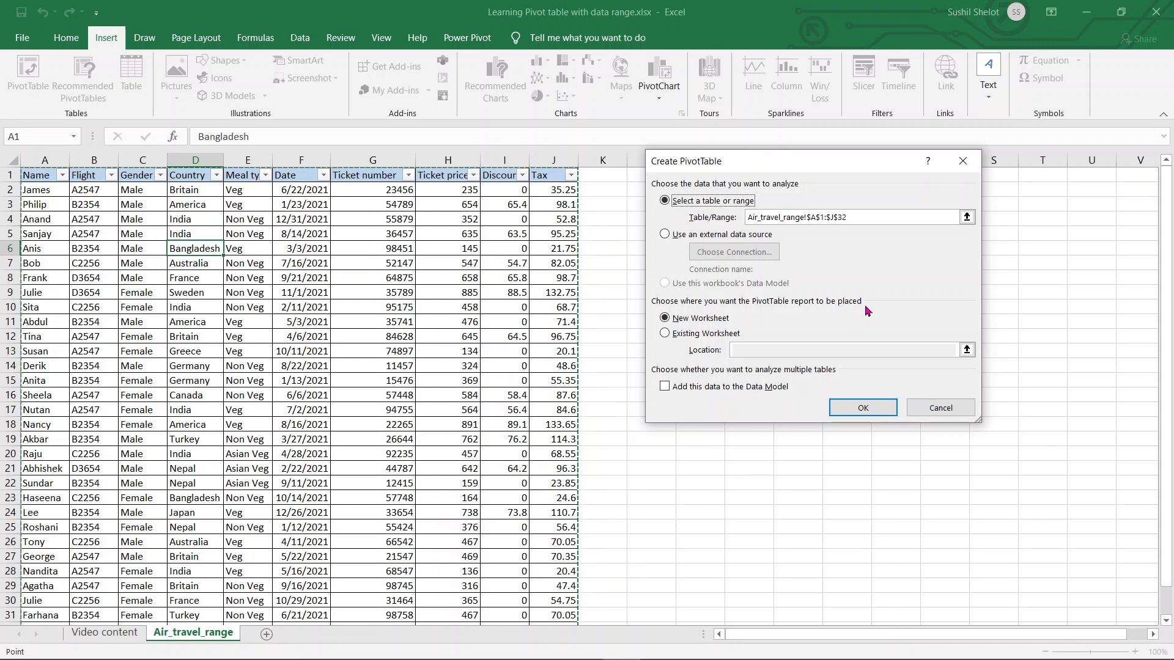
click(664, 334)
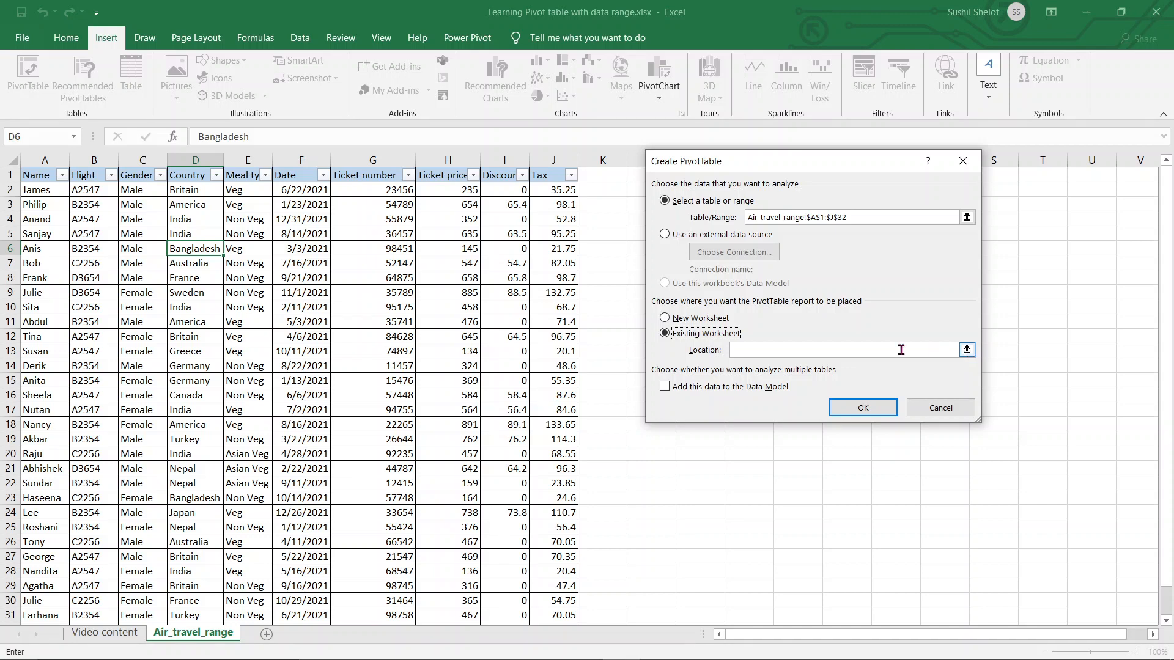
click(665, 319)
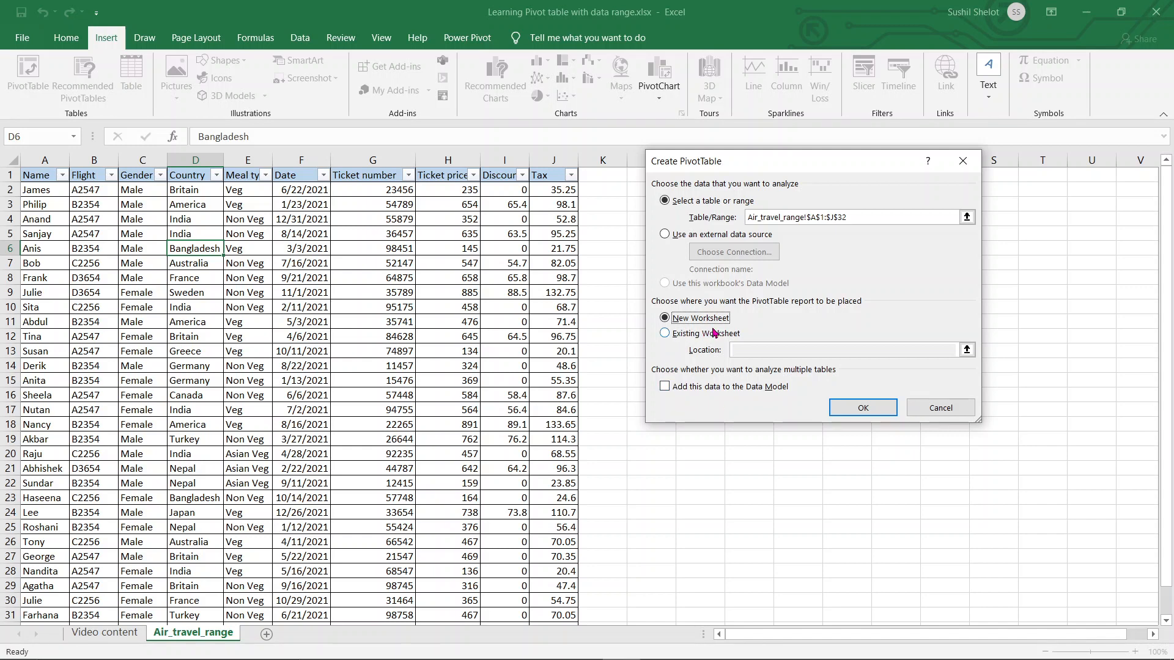
click(848, 408)
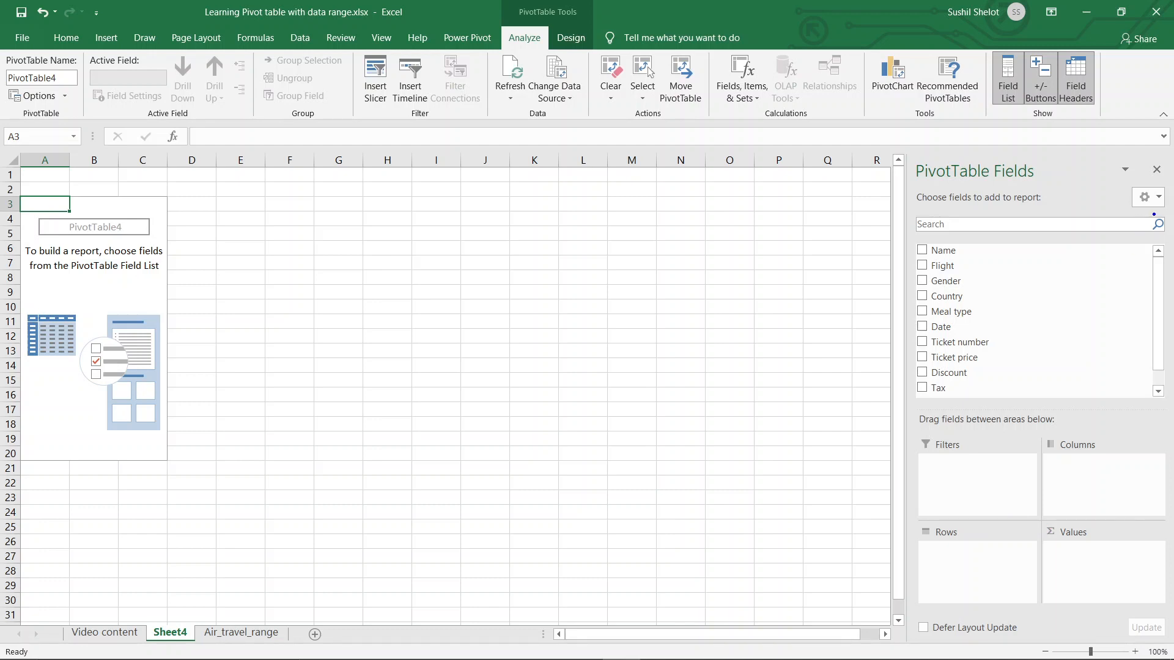
mouse_move(1155, 211)
mouse_down()
mouse_move(877, 413)
mouse_move(1094, 587)
mouse_move(1118, 155)
mouse_up()
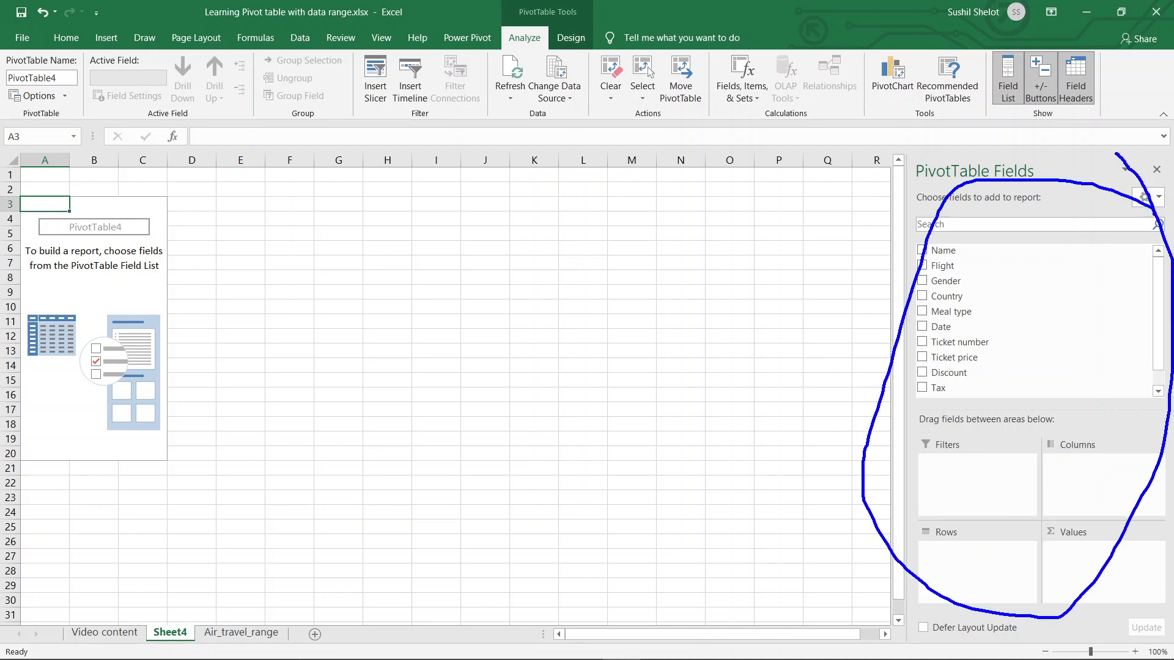
mouse_move(1031, 295)
mouse_down()
mouse_move(1017, 341)
mouse_move(1018, 263)
mouse_up()
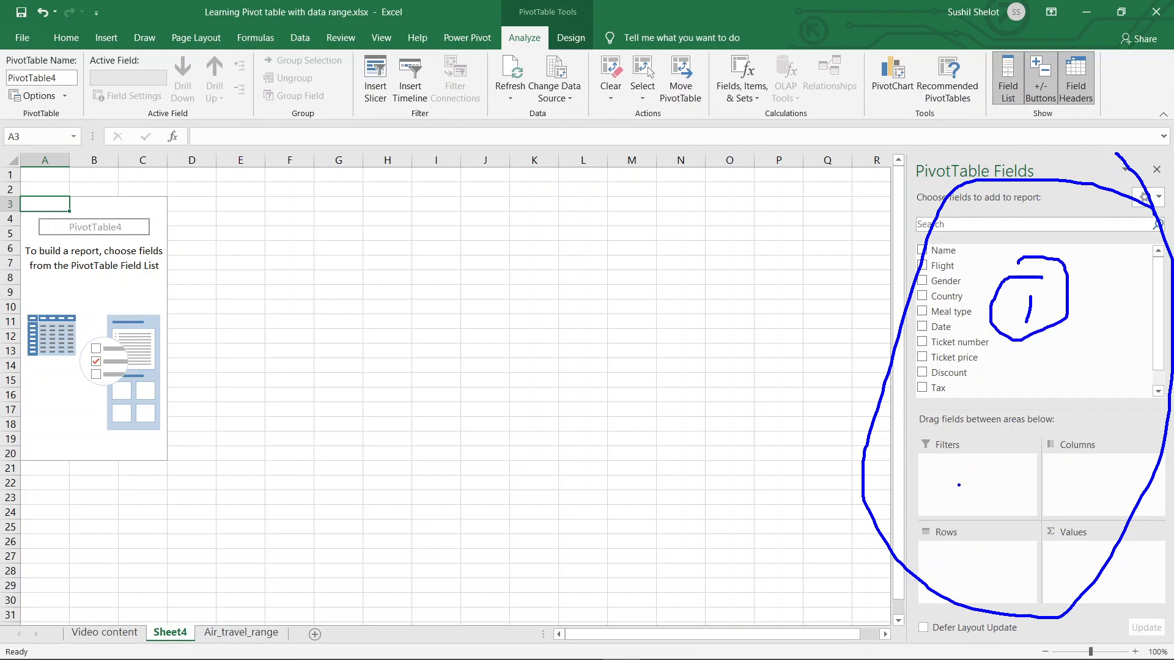
mouse_move(973, 561)
mouse_down()
mouse_move(996, 583)
mouse_move(944, 569)
mouse_move(1012, 559)
mouse_up()
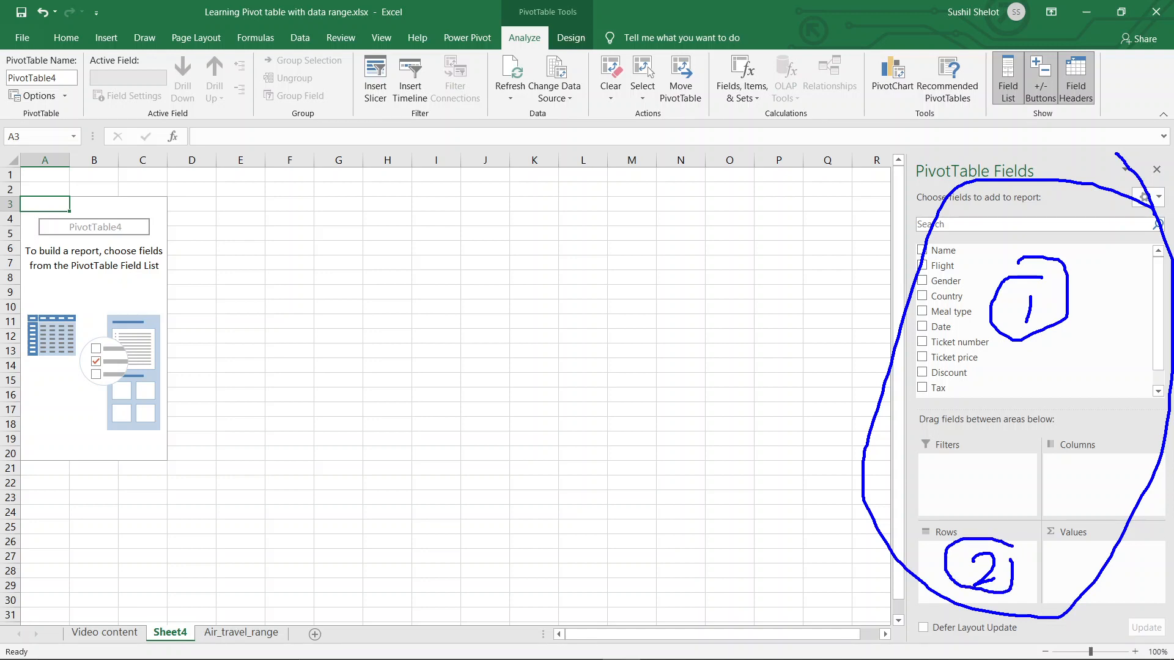
mouse_move(1072, 462)
mouse_down()
mouse_move(1074, 483)
mouse_move(1054, 491)
mouse_move(1112, 463)
mouse_up()
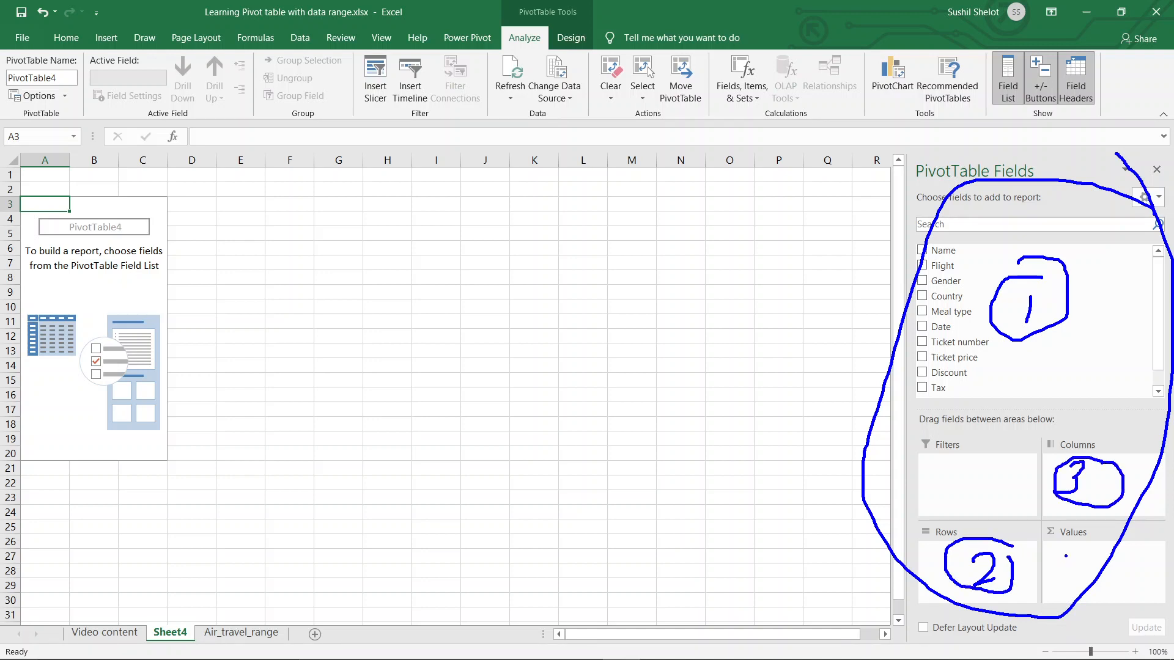
drag(1066, 556, 1084, 572)
mouse_move(976, 473)
mouse_down()
mouse_move(1000, 472)
mouse_move(1003, 491)
mouse_move(972, 508)
mouse_up()
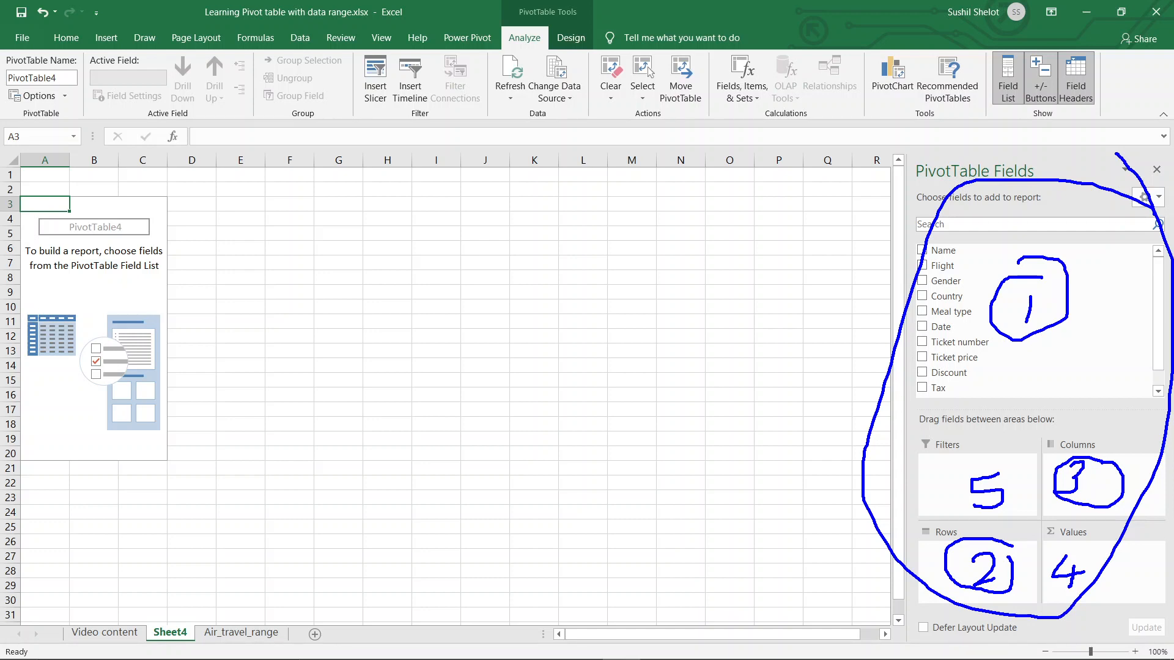
key(Escape)
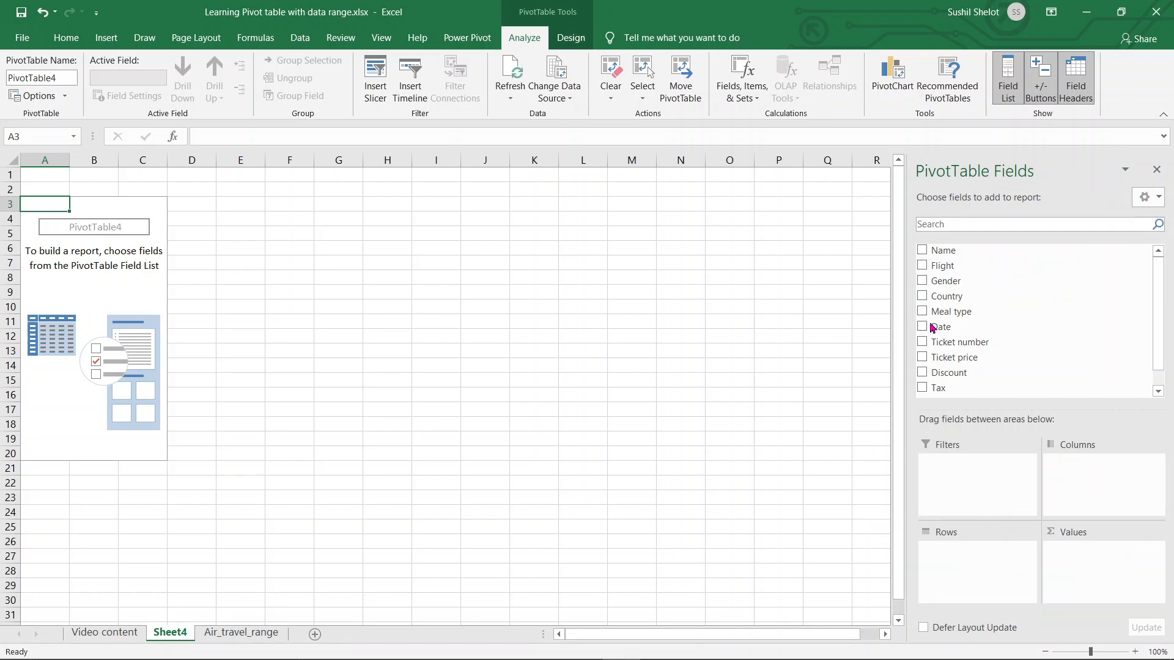
Step: Add the Name field to the PivotTable rows and select all the listed names
click(922, 251)
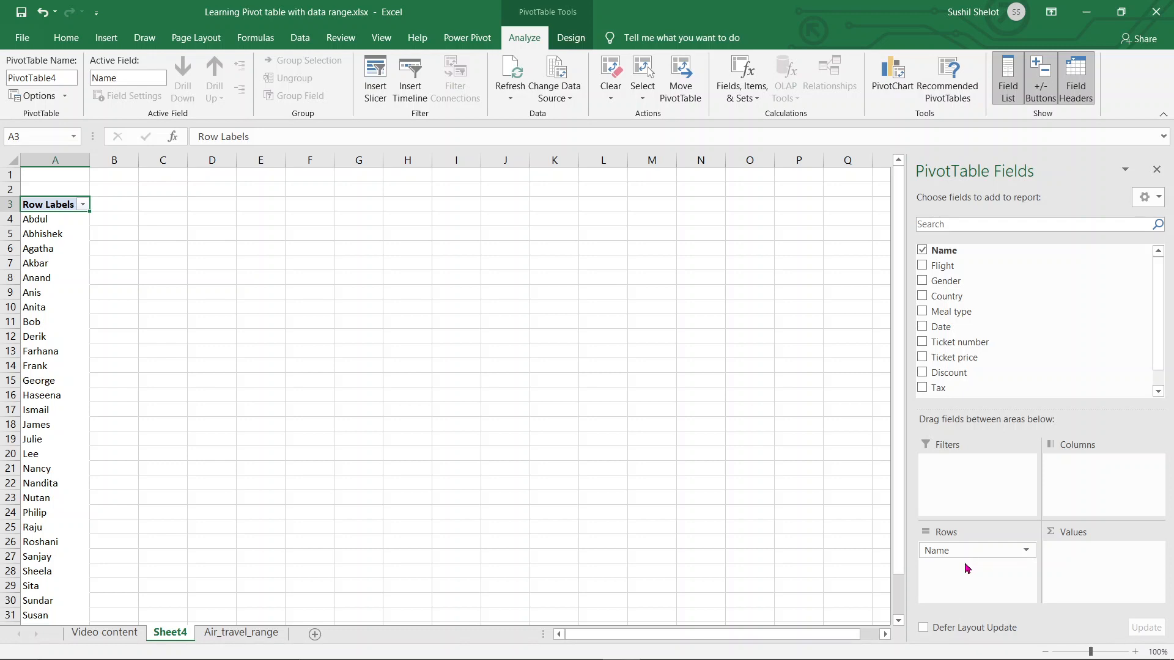
drag(61, 218, 61, 602)
scroll(373, 408, up, 2)
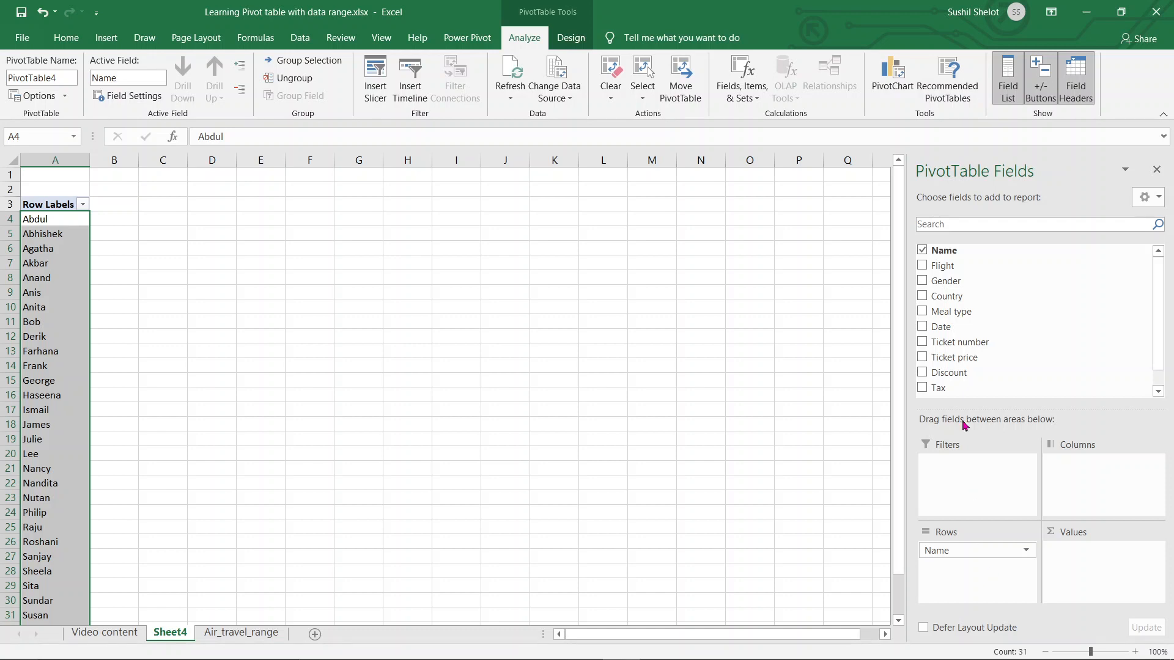
Step: Add the Flight, Country, Gender, Meal type and Date fields to the PivotTable rows and review the row field list
click(922, 267)
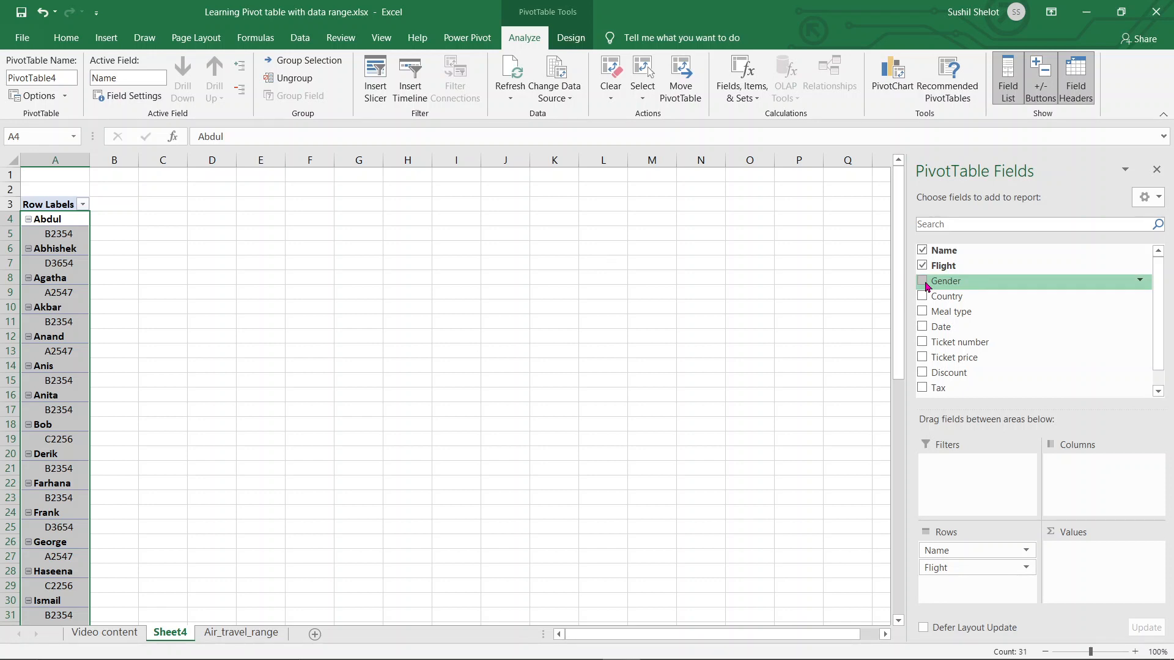
key(alt)
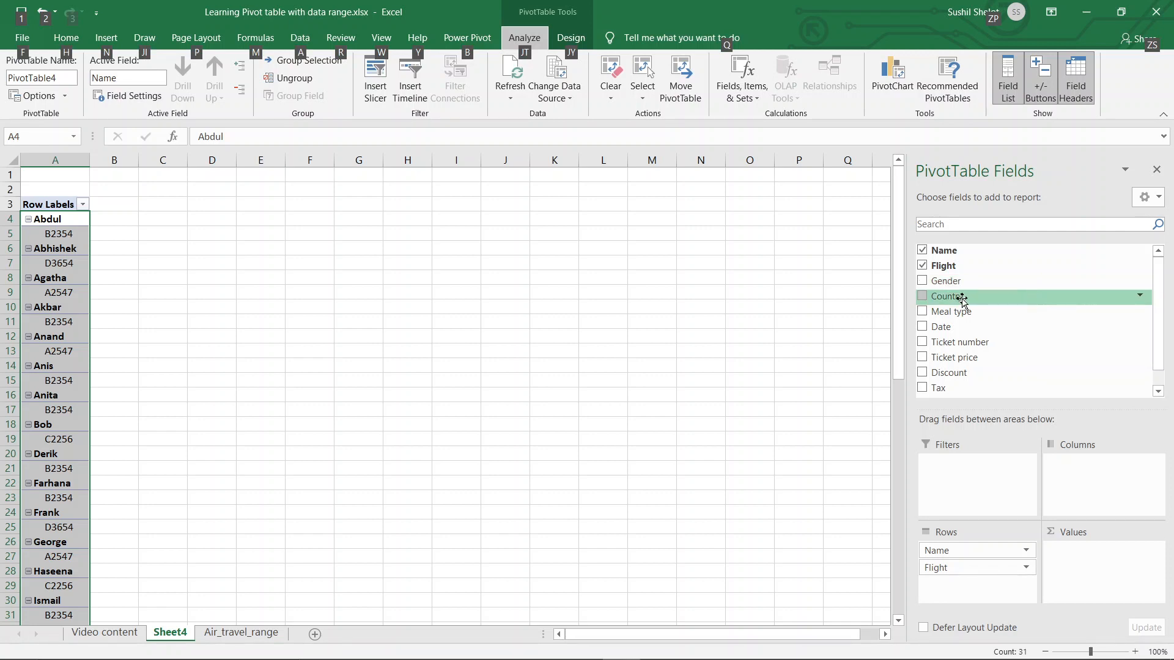
click(922, 296)
click(922, 281)
click(922, 311)
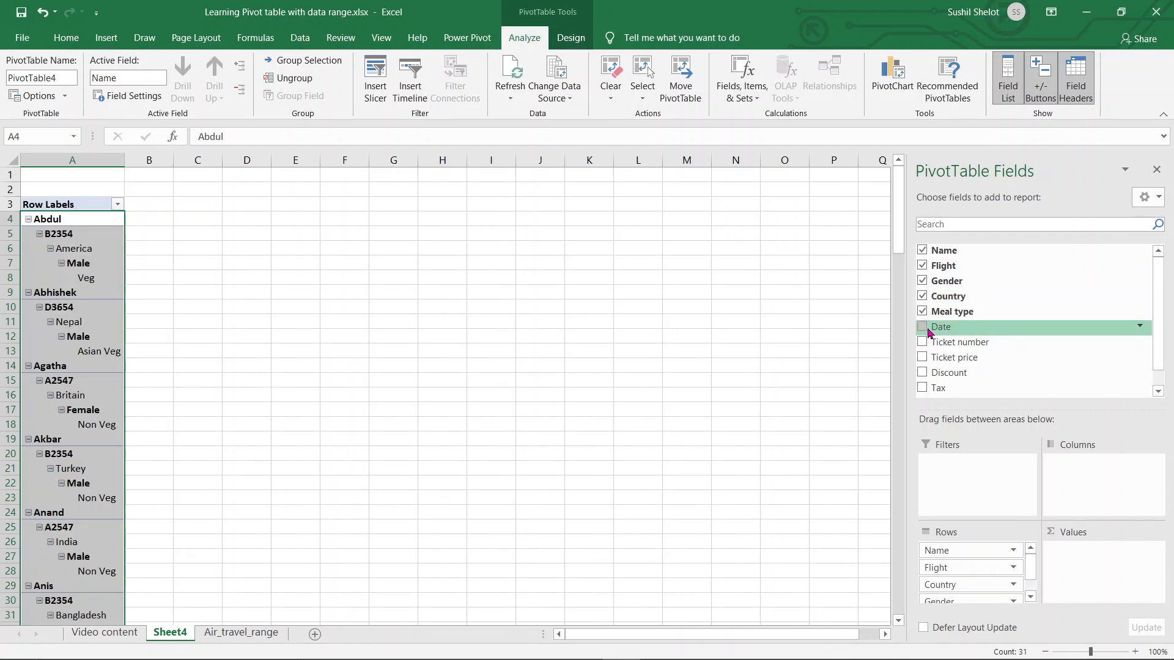
click(923, 327)
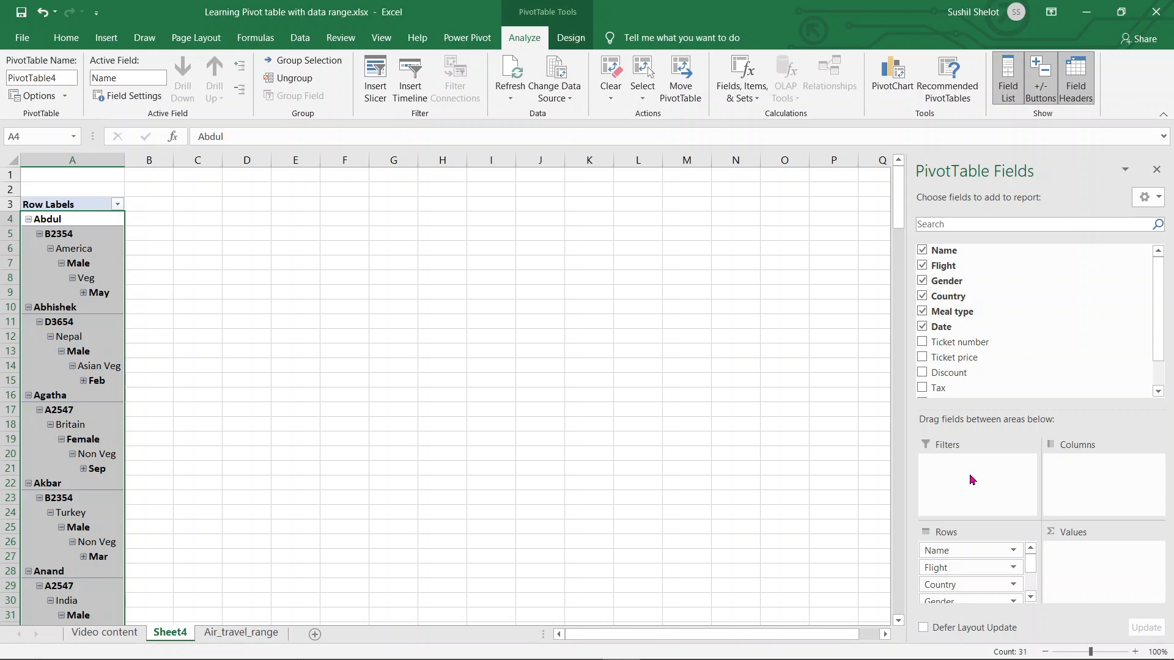
drag(1030, 562, 1031, 598)
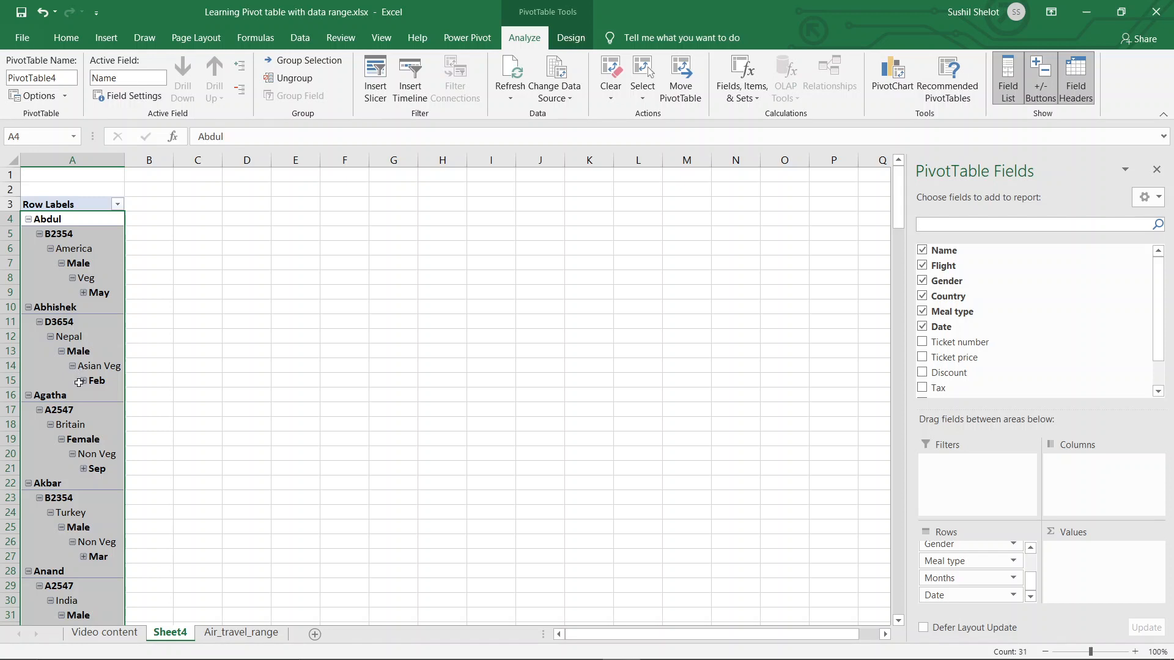
Step: Add Ticket number, Ticket price, Discount and Tax as summed values, and remove the Months field from the PivotTable
click(922, 343)
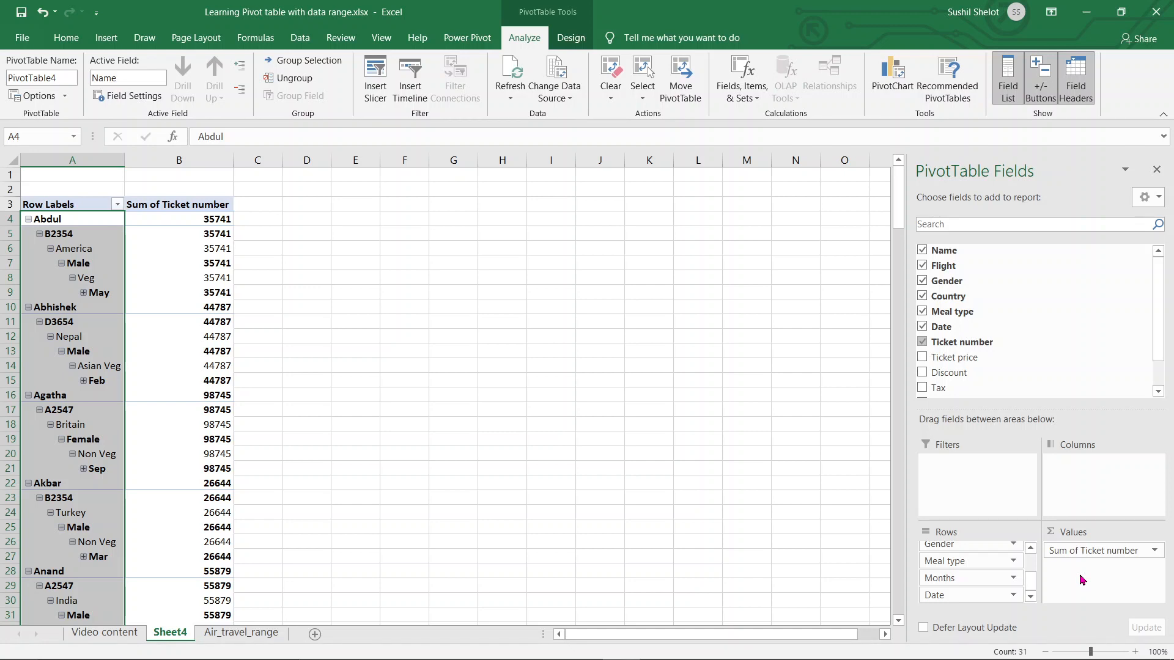
click(923, 359)
click(922, 372)
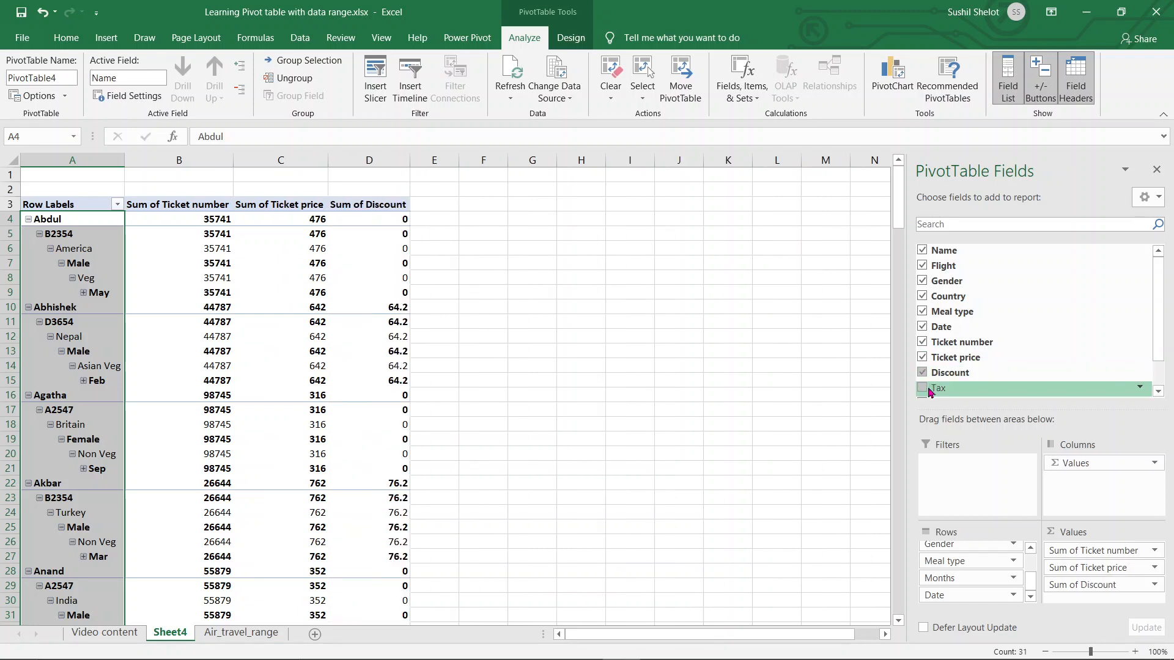
click(922, 387)
scroll(1032, 363, down, 1)
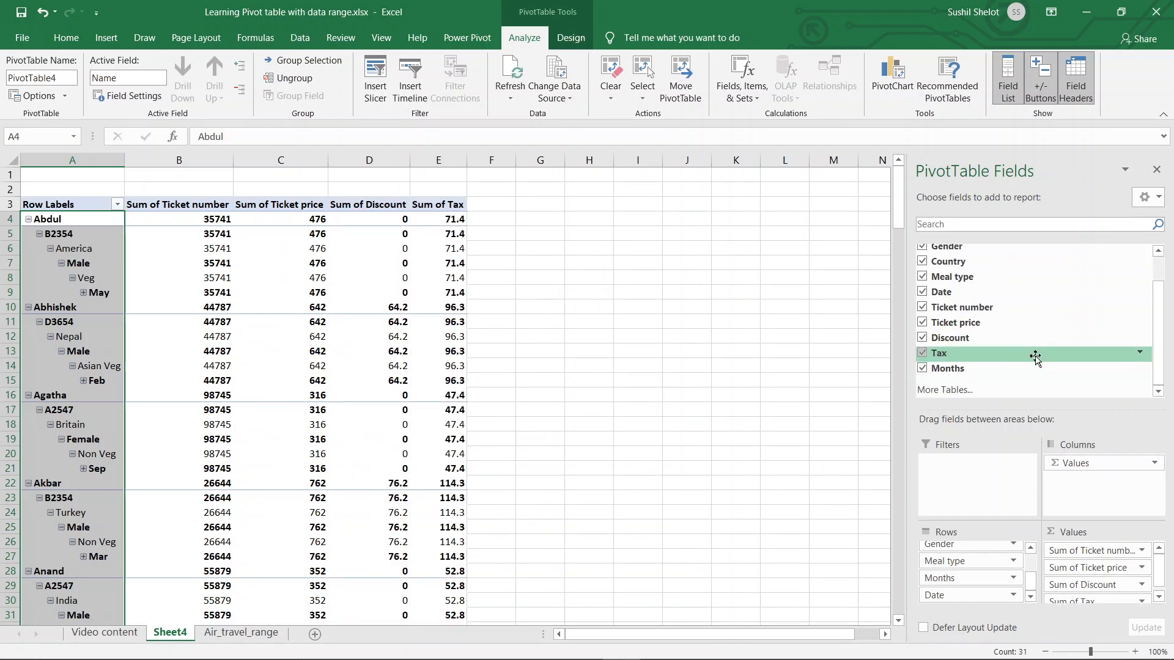
click(924, 374)
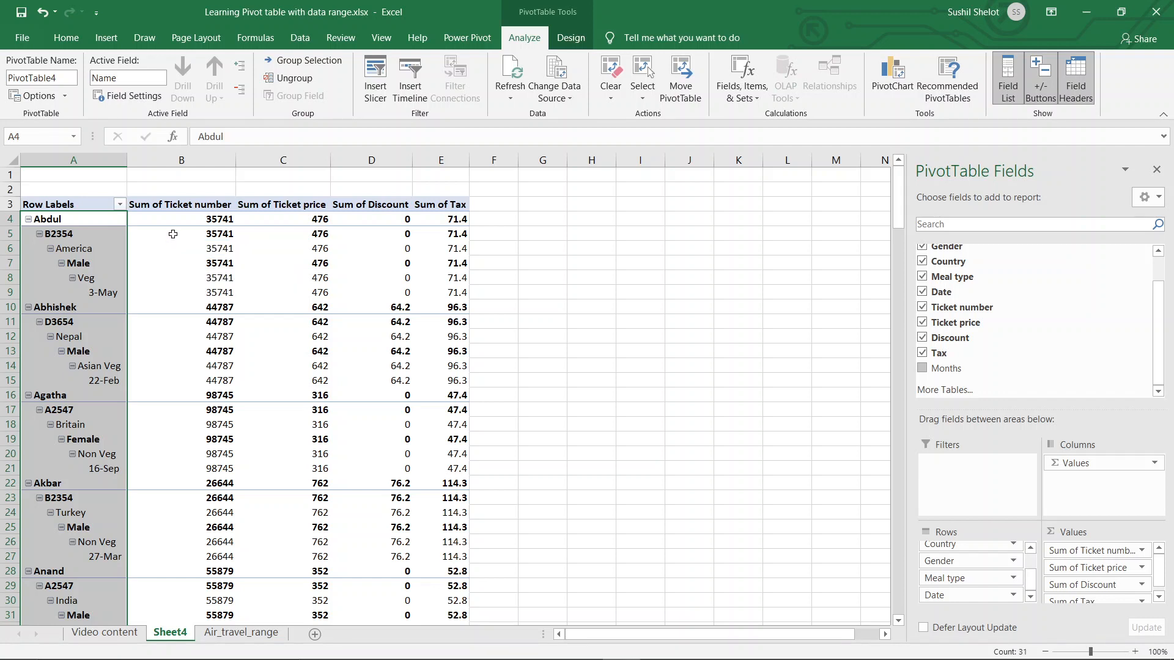
Step: Summarize the Ticket number values in the PivotTable by Count instead of Sum
right_click(176, 240)
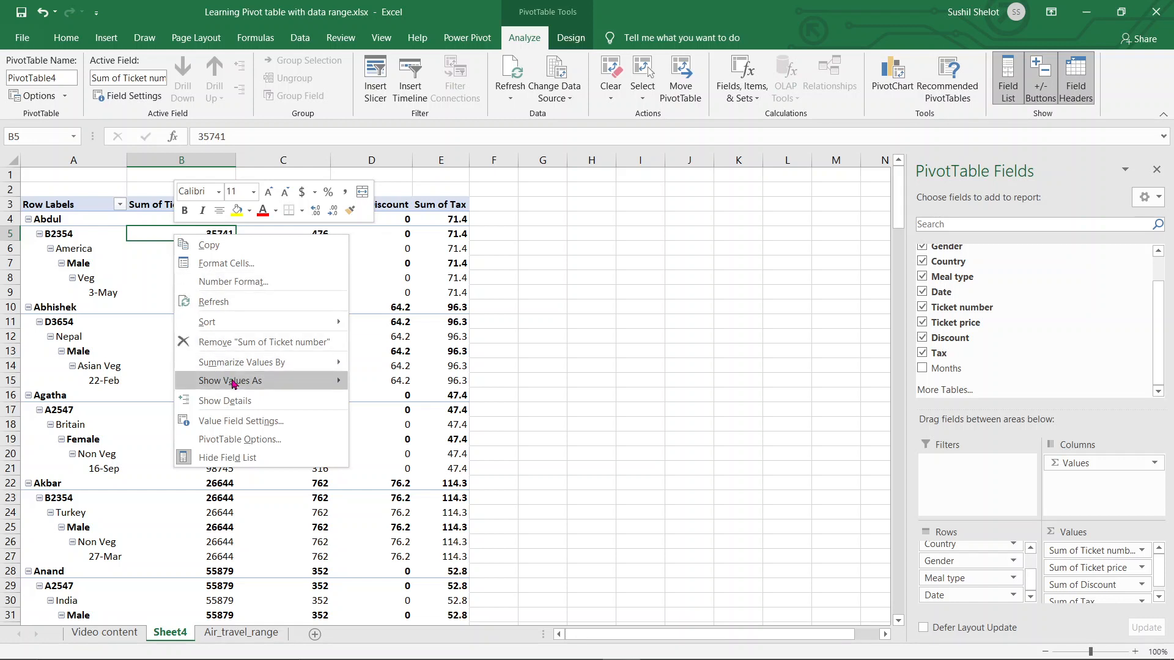
mouse_move(234, 387)
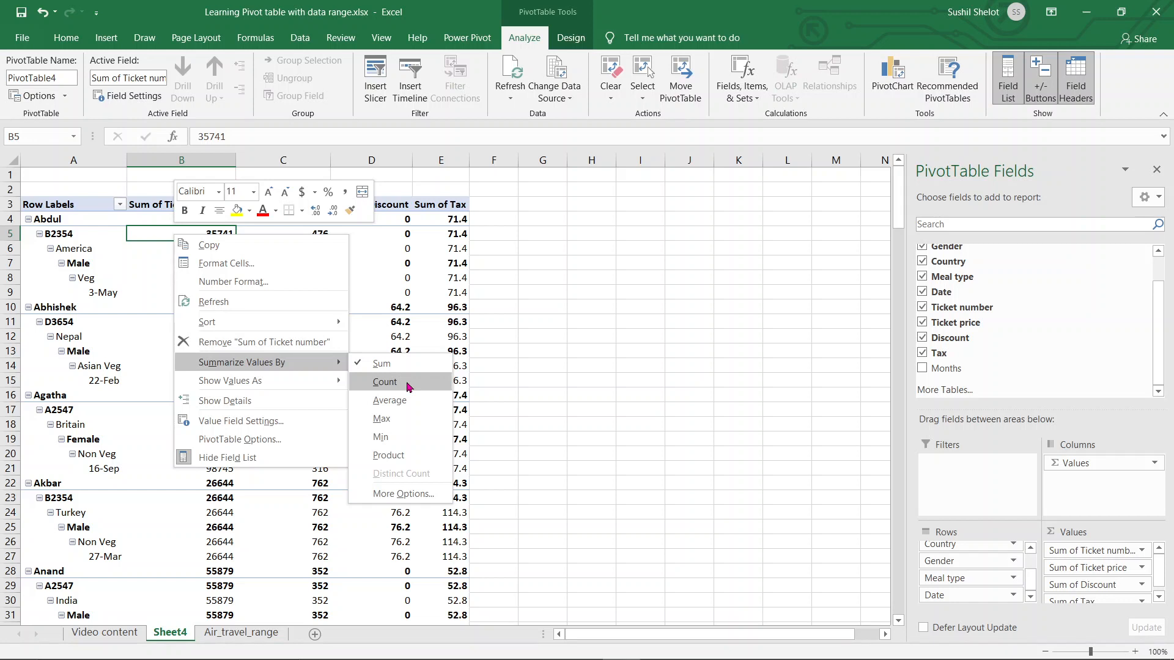
click(408, 387)
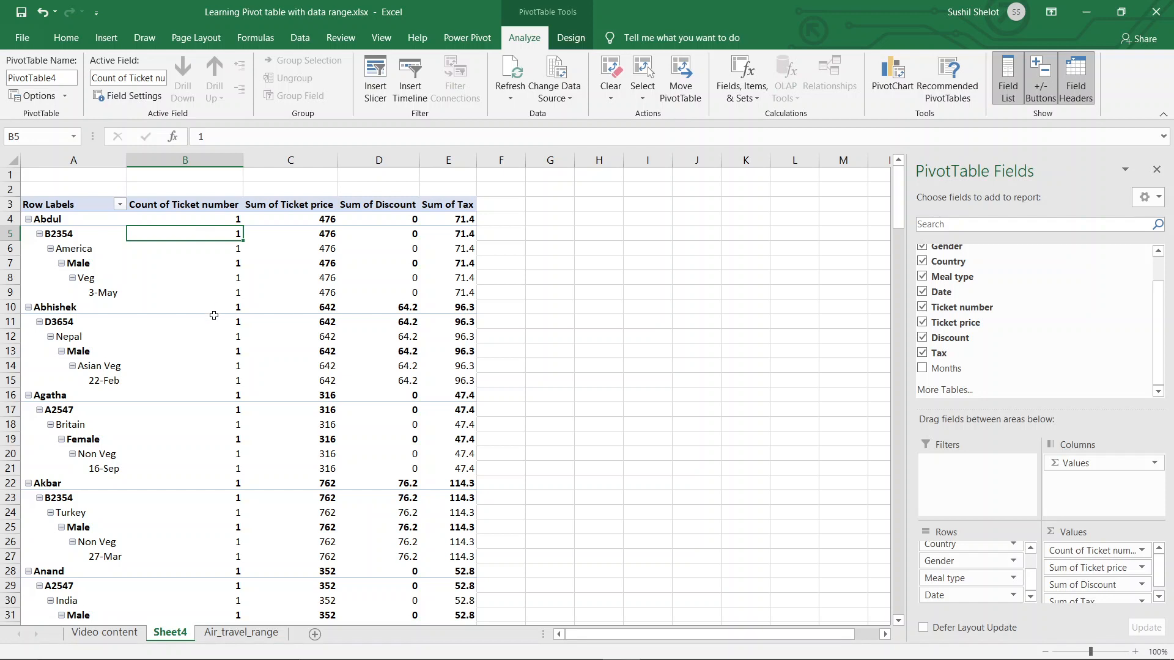
mouse_move(214, 315)
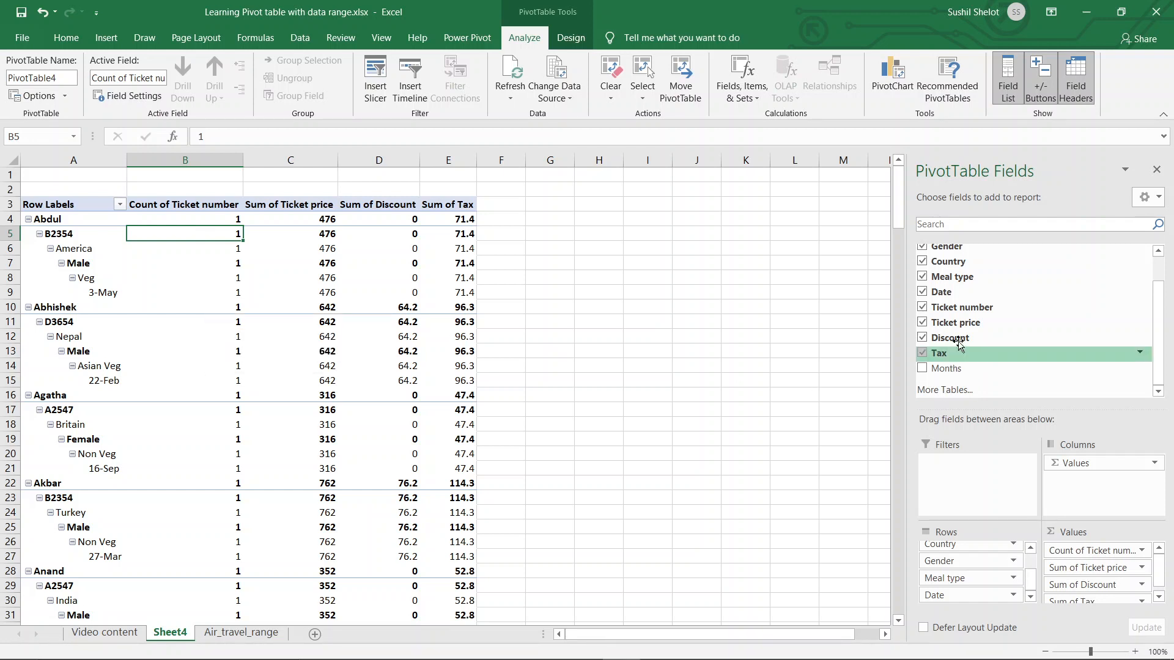
Step: Remove the Gender, Flight, Meal type and Country fields from the PivotTable, and switch to the Air_travel_range sheet
scroll(1141, 368, up, 2)
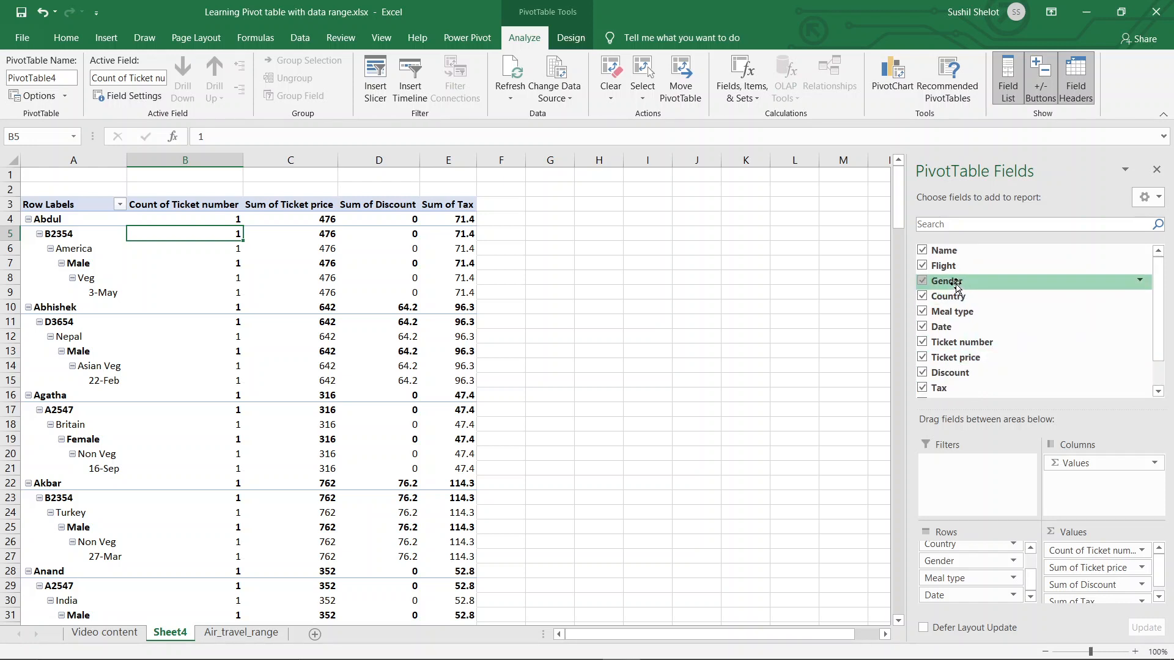
drag(956, 286, 688, 279)
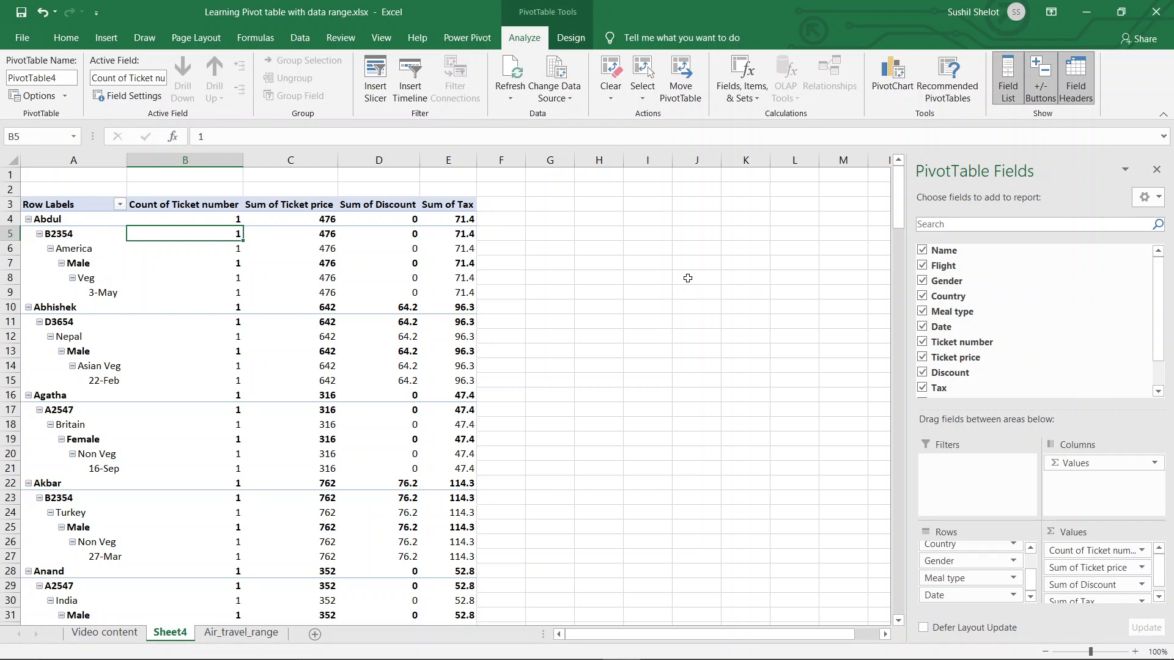
click(922, 281)
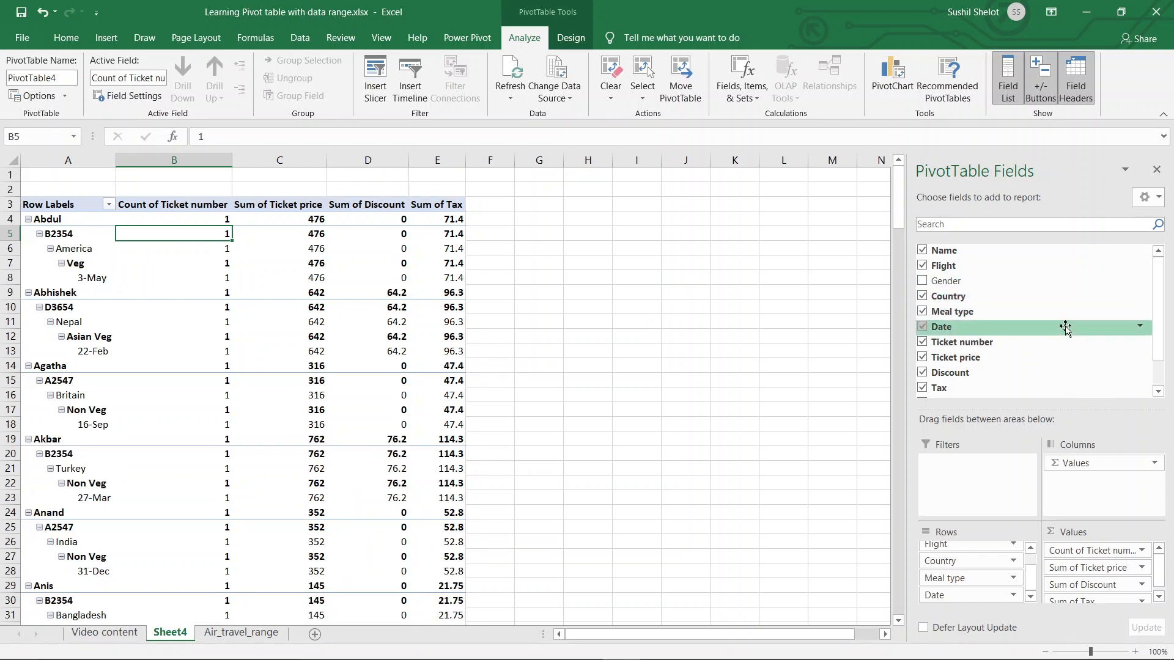
click(922, 266)
click(922, 312)
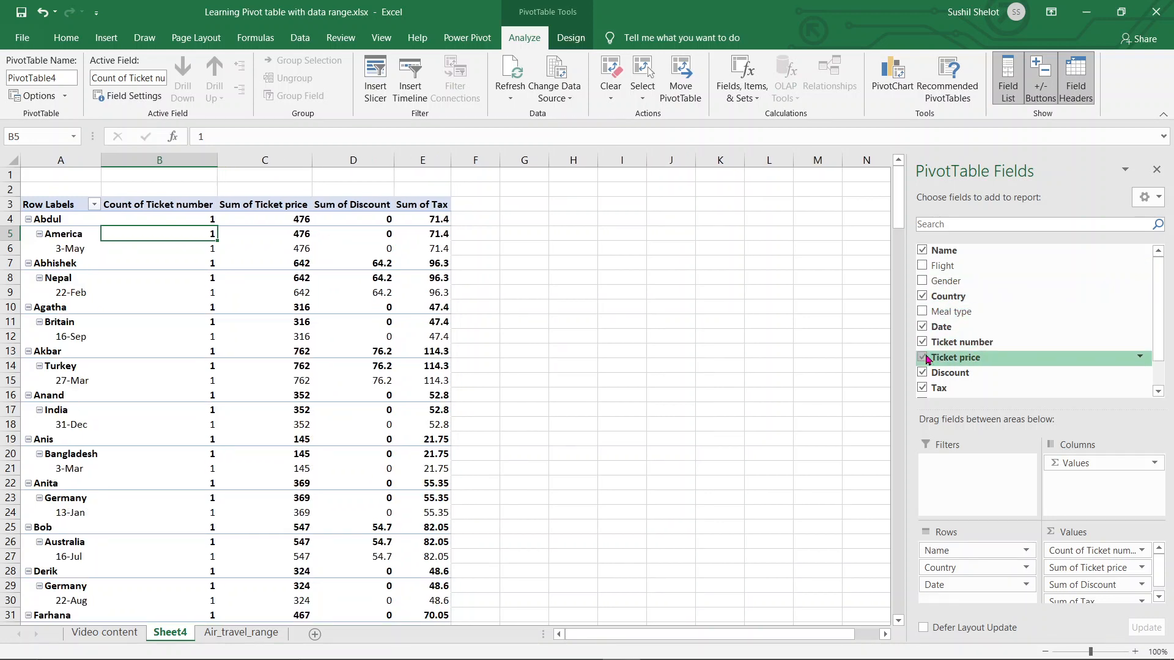
click(922, 297)
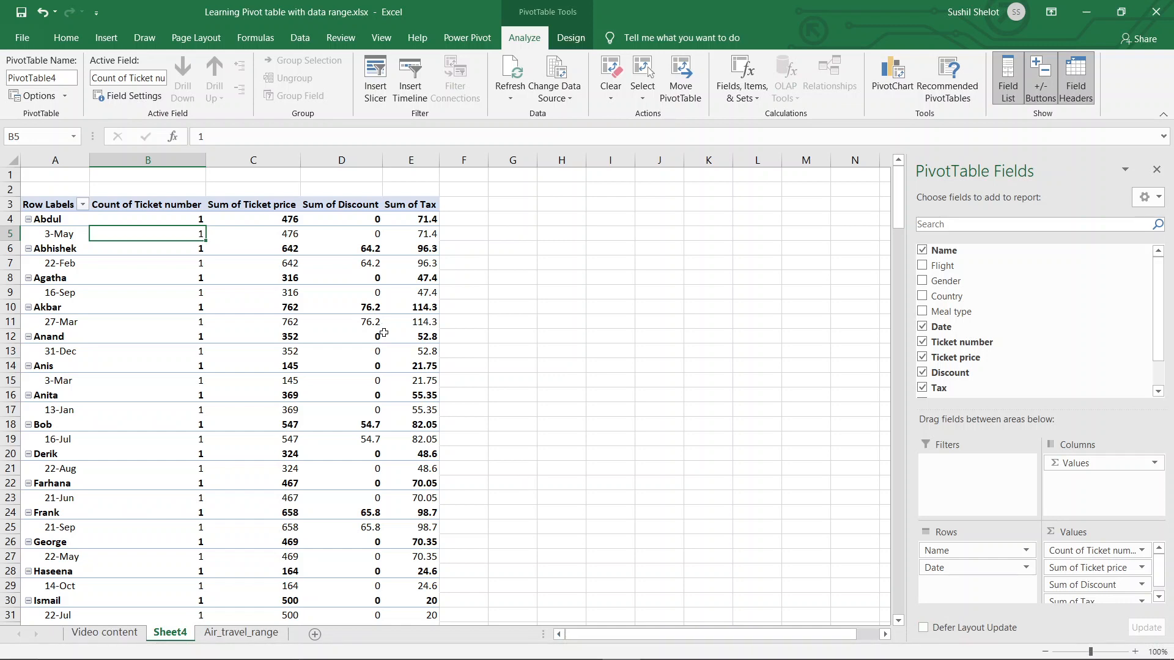
mouse_move(383, 333)
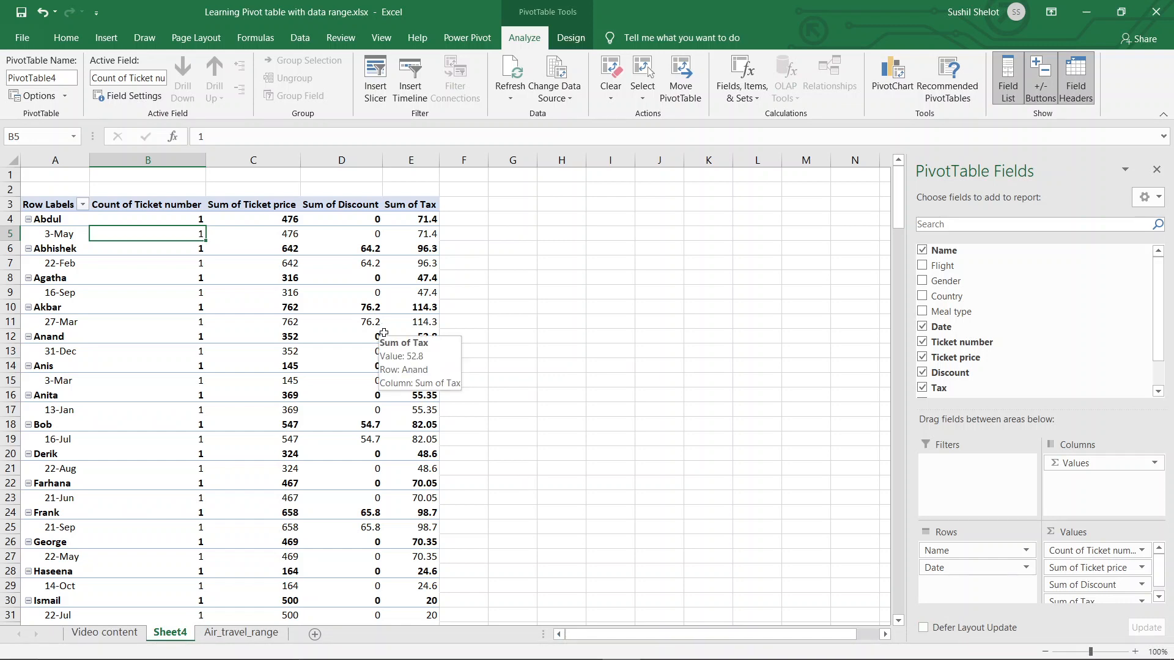
key(alt)
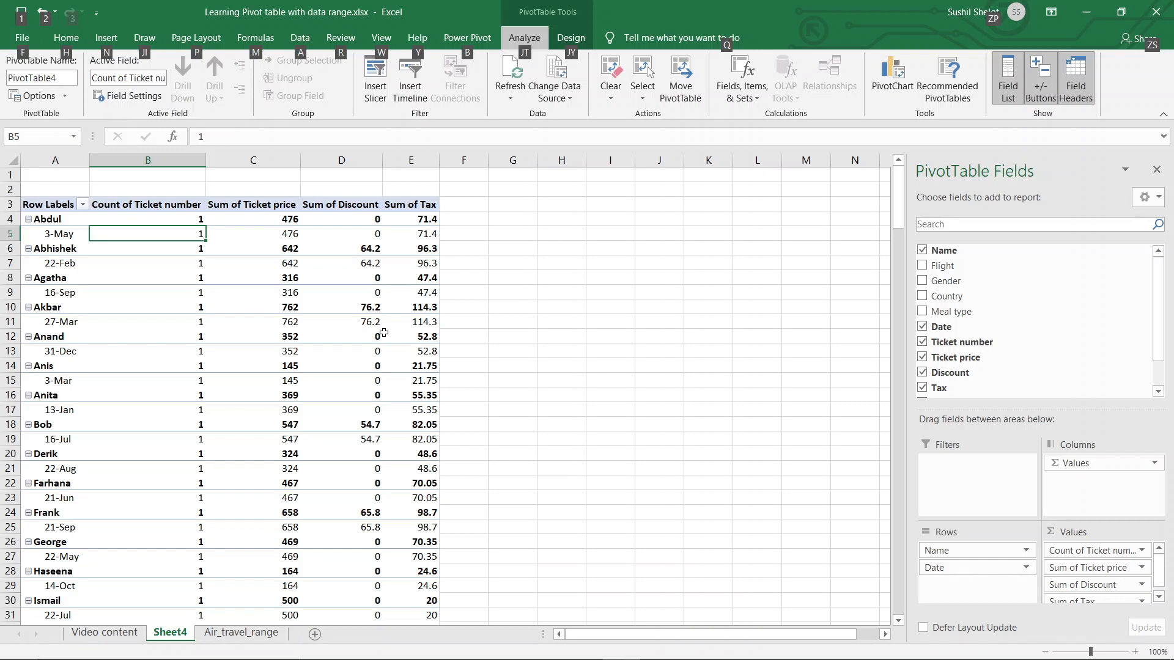
click(256, 636)
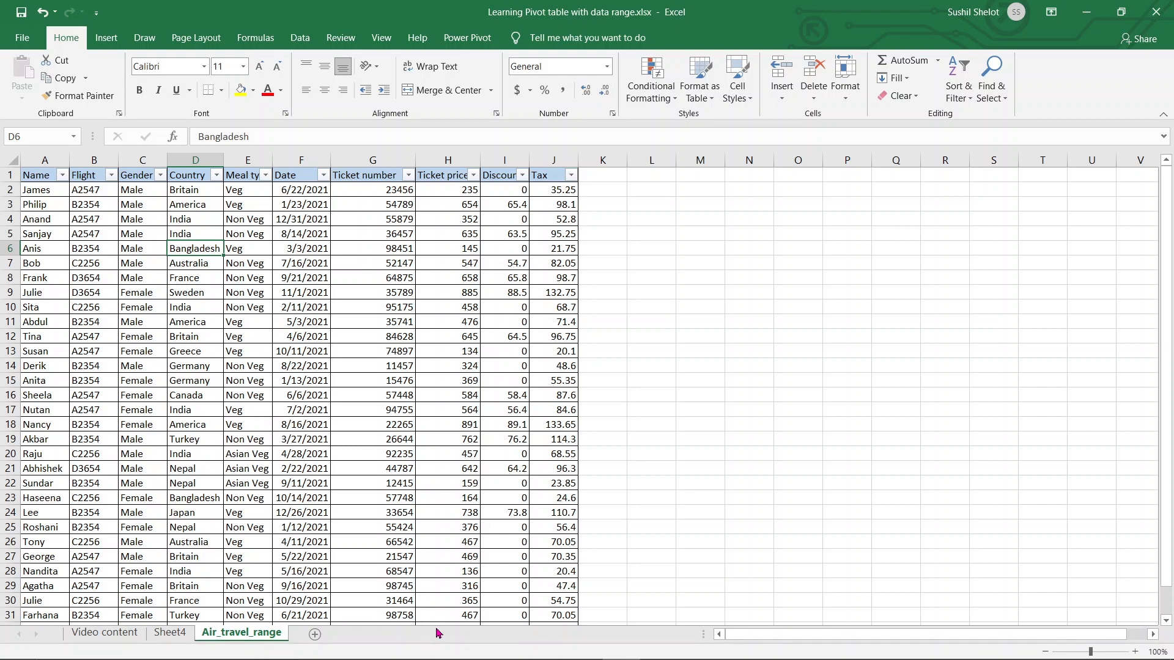
click(617, 193)
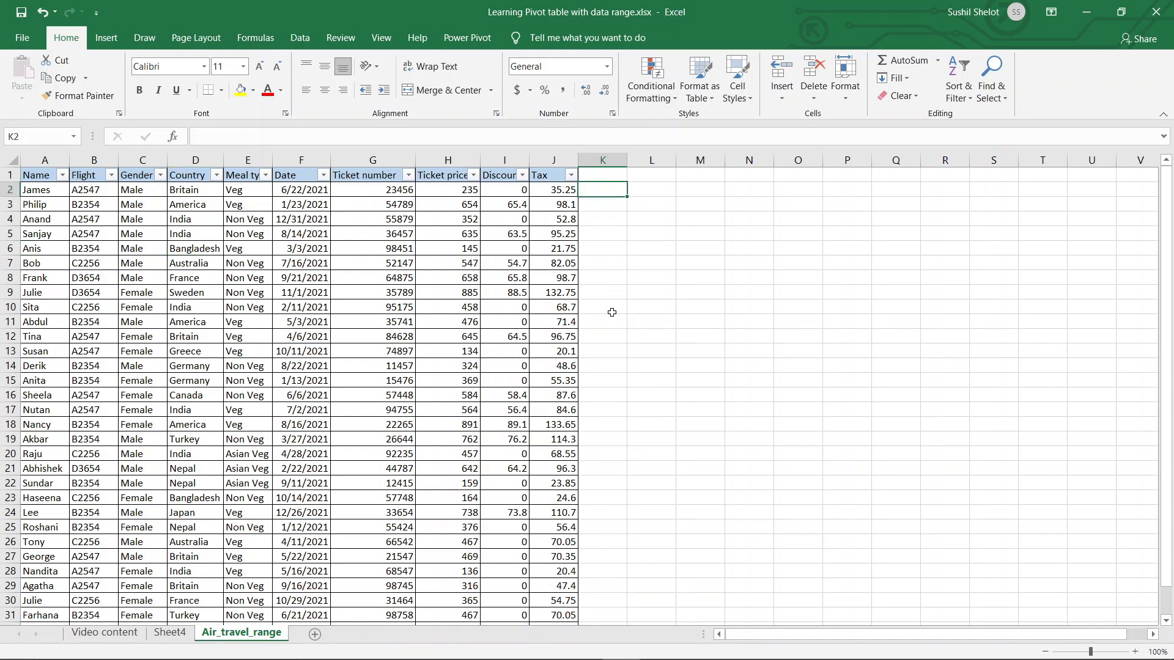
text(dg)
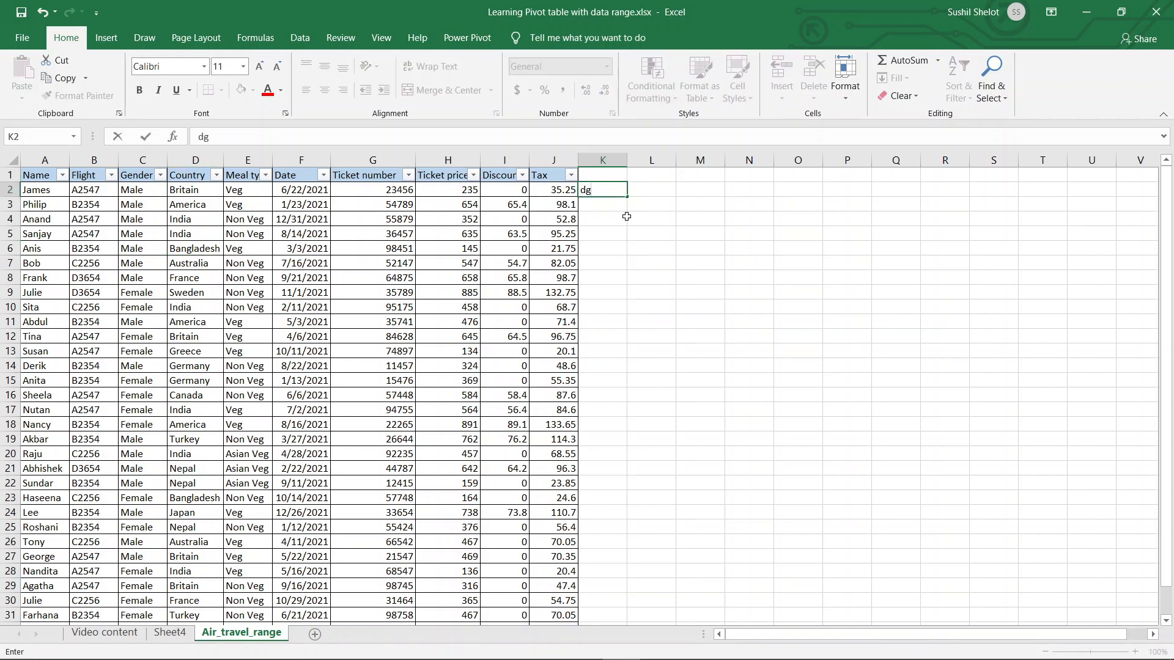
key(BackSpace)
key(BackSpace)
Step: Start a new record in row 33 below the source data with a passenger name, flight B2354, Male, India and Veg
scroll(626, 217, down, 4)
click(59, 468)
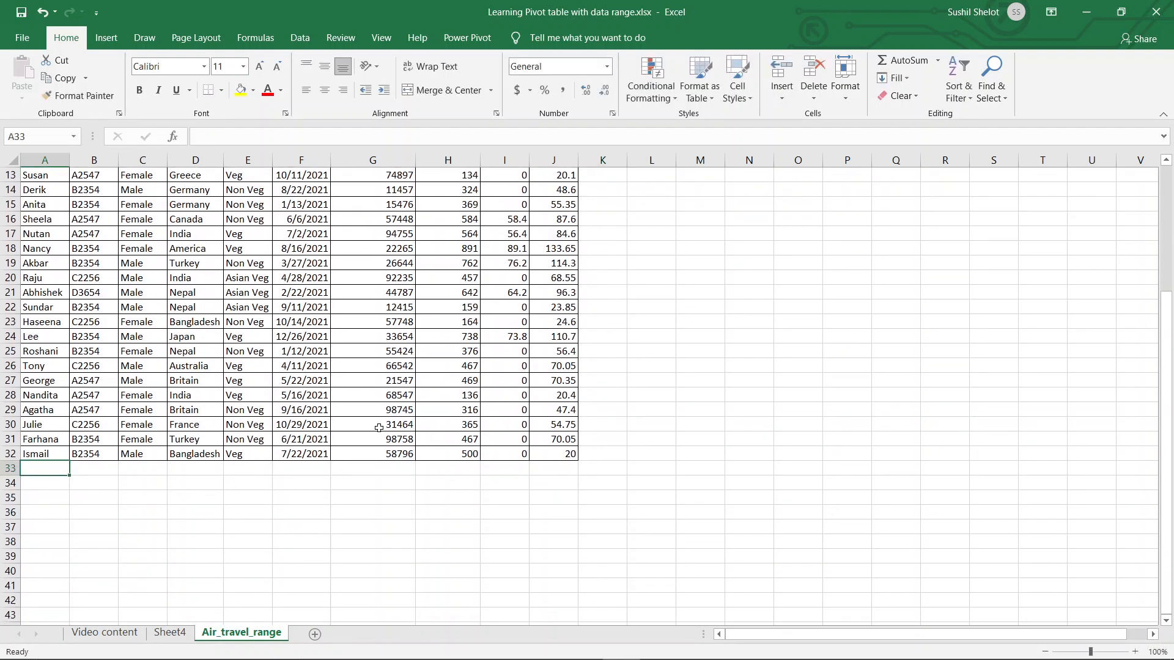
text(Ram)
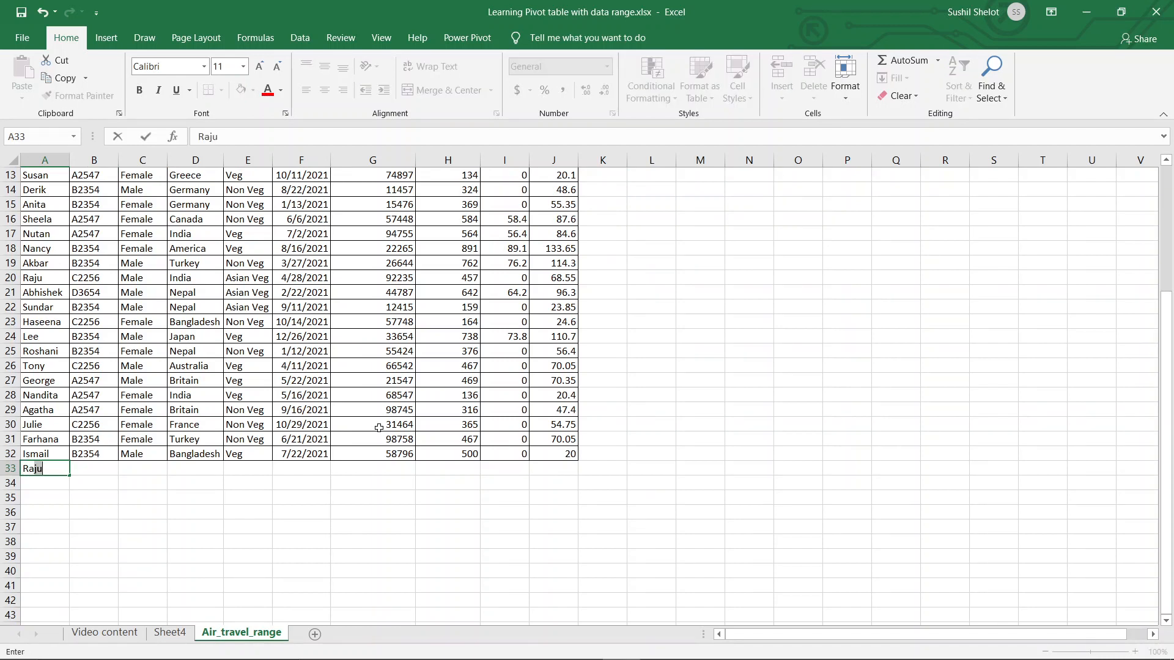
key(Tab)
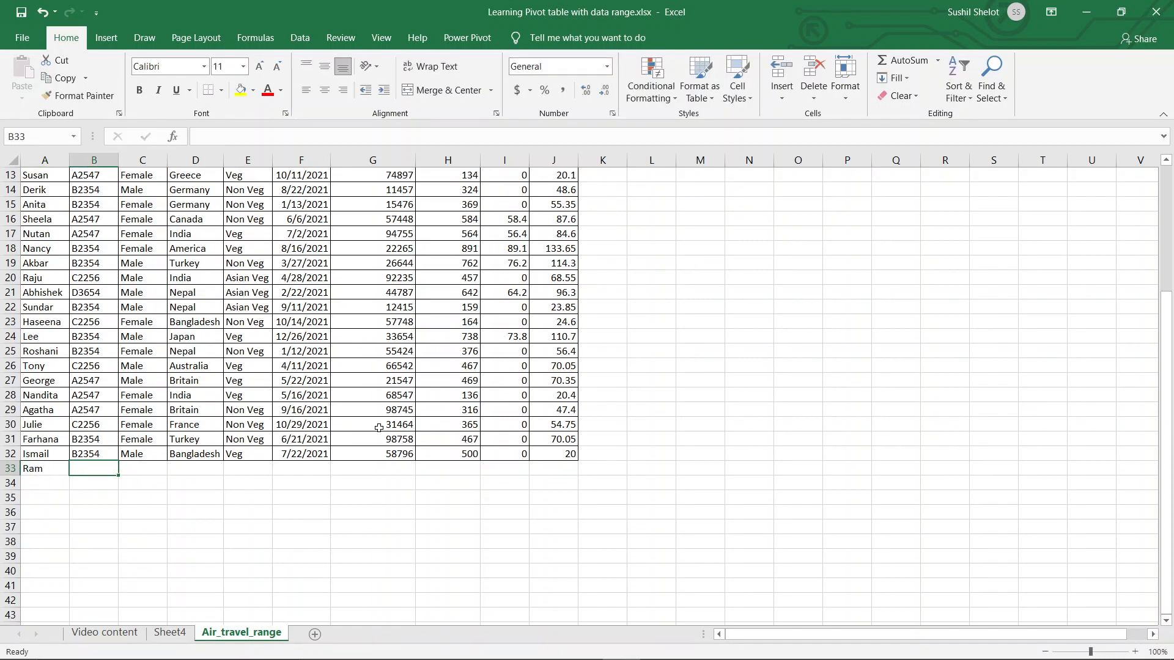
text(B2354)
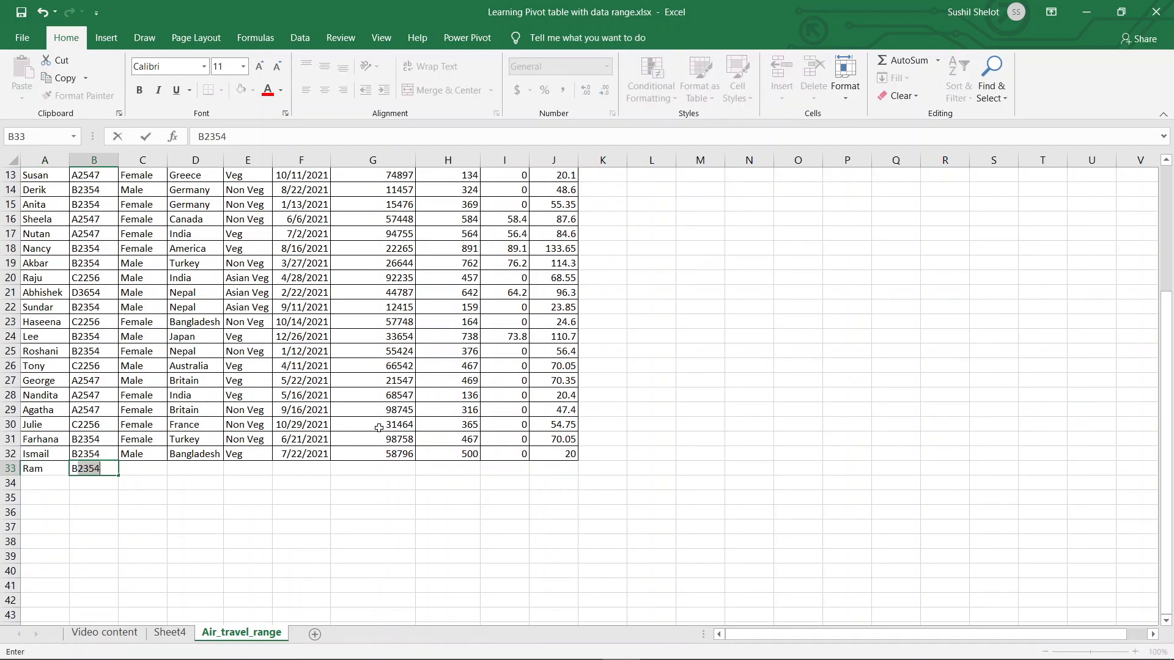
key(Tab)
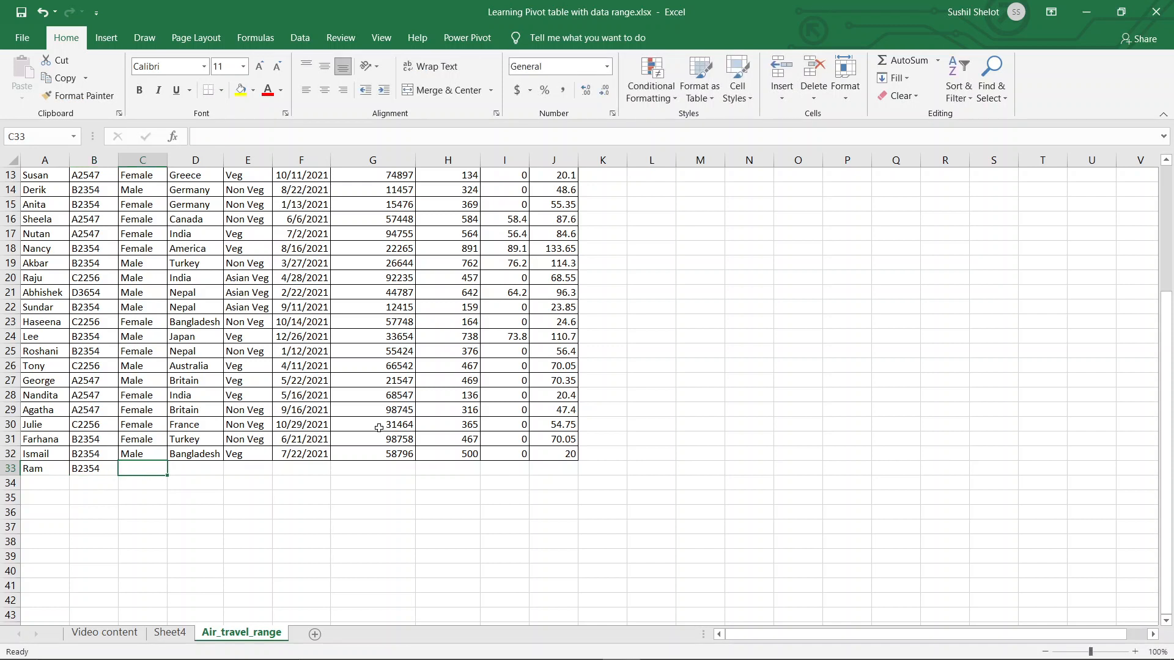
text(M)
key(Tab)
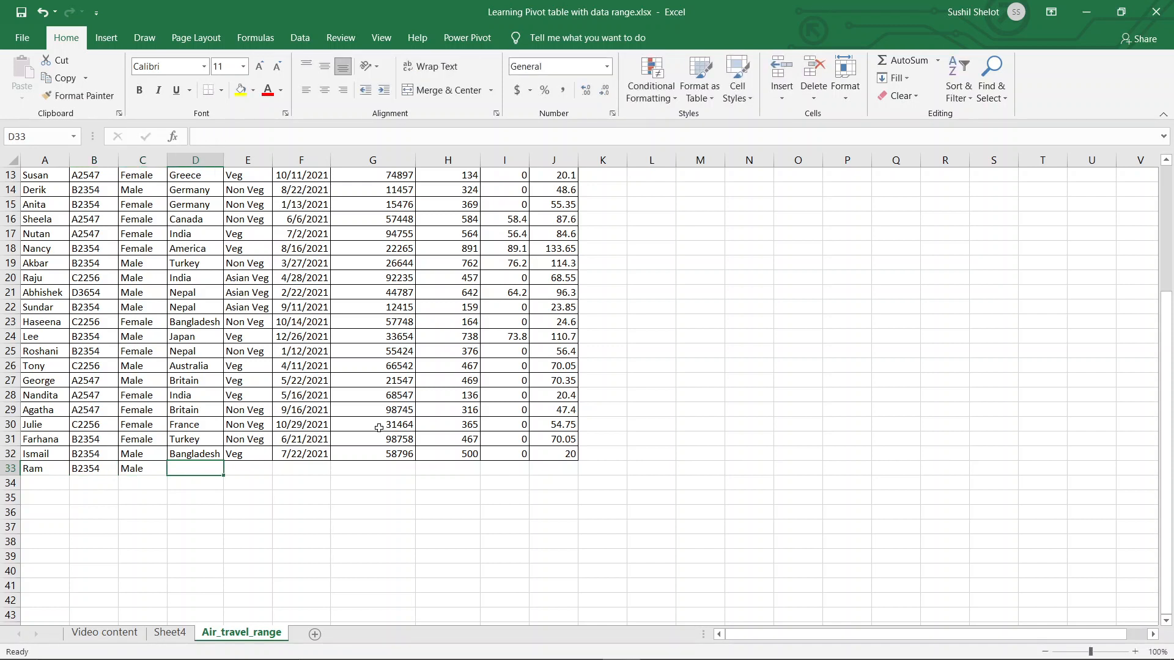
text(I)
key(Tab)
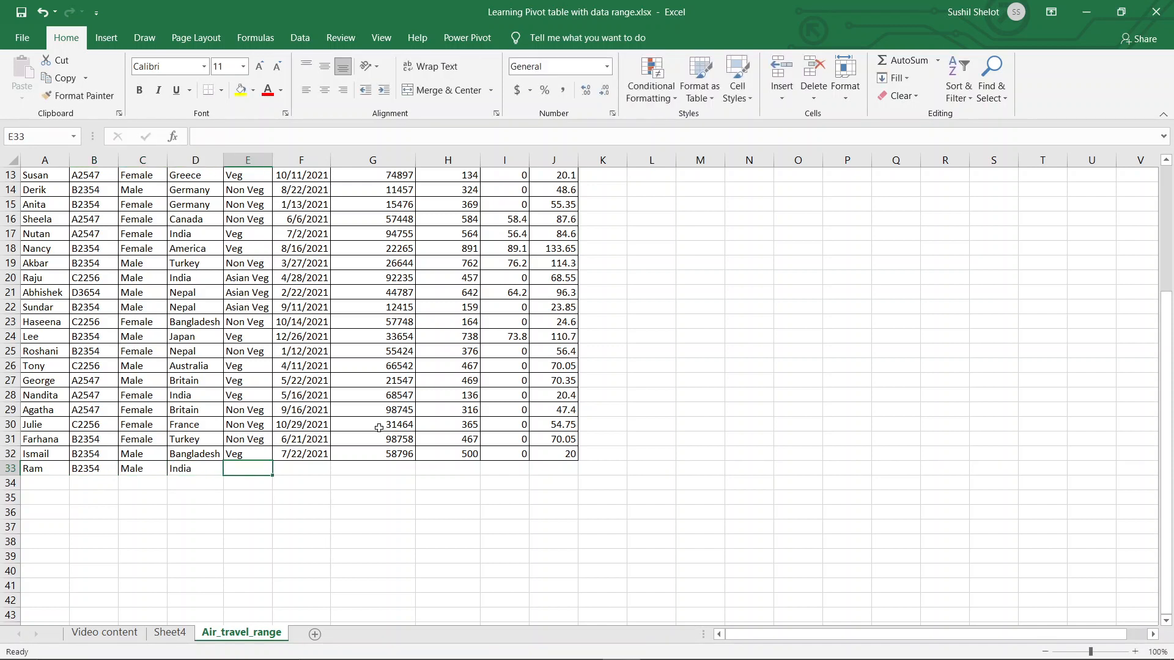
text(V)
key(Tab)
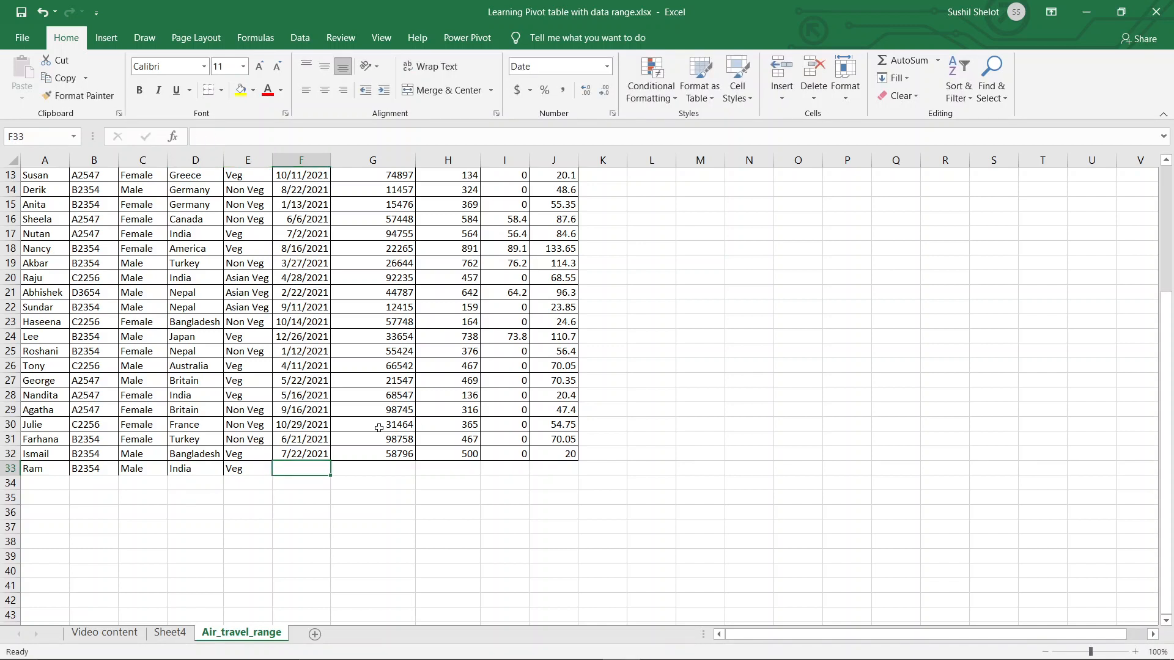
Step: Complete the row 33 record with date 23/04/2021, a ticket number, ticket price 550, discount 20 and tax 30
text(23)
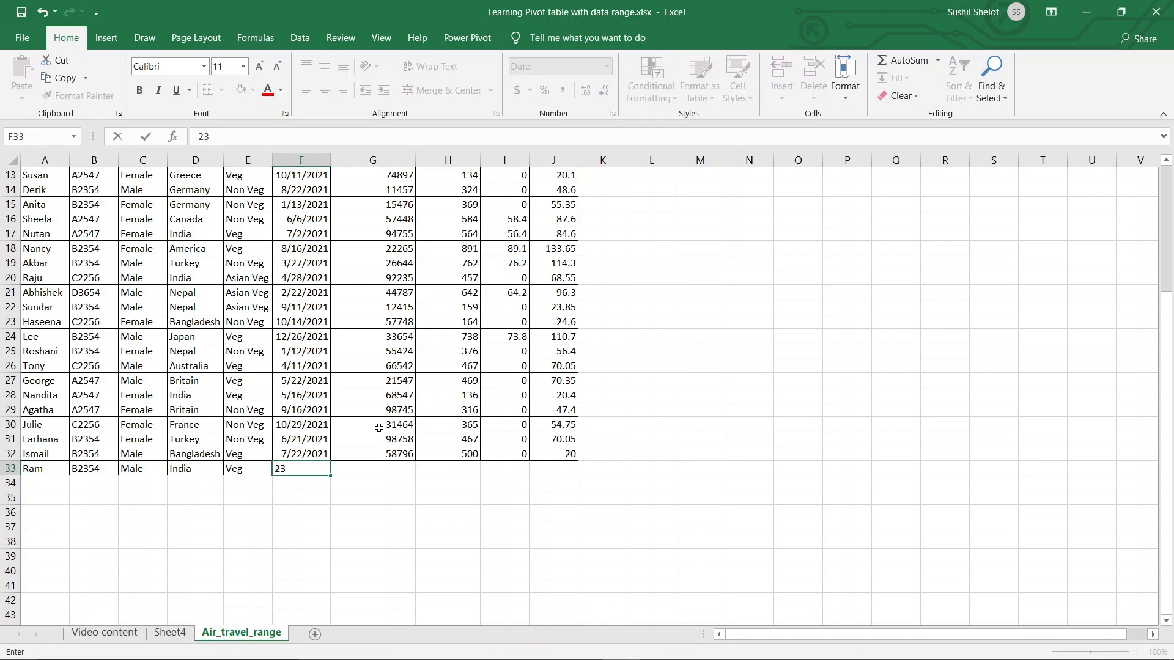
text(/04/2021)
key(Tab)
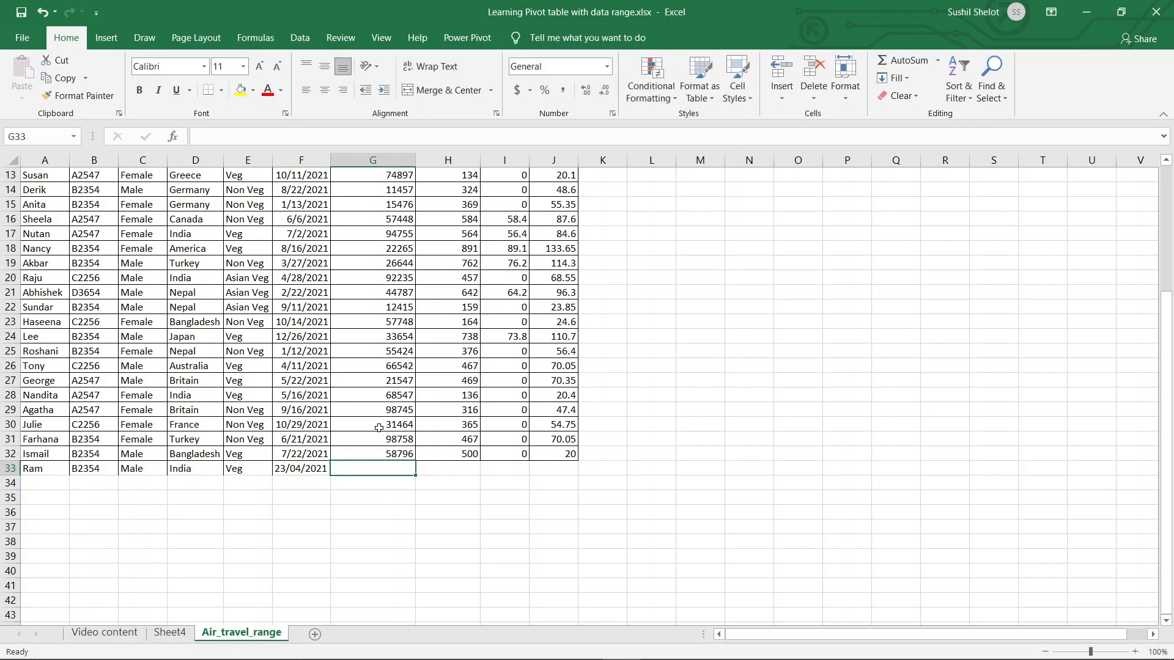
text(65478)
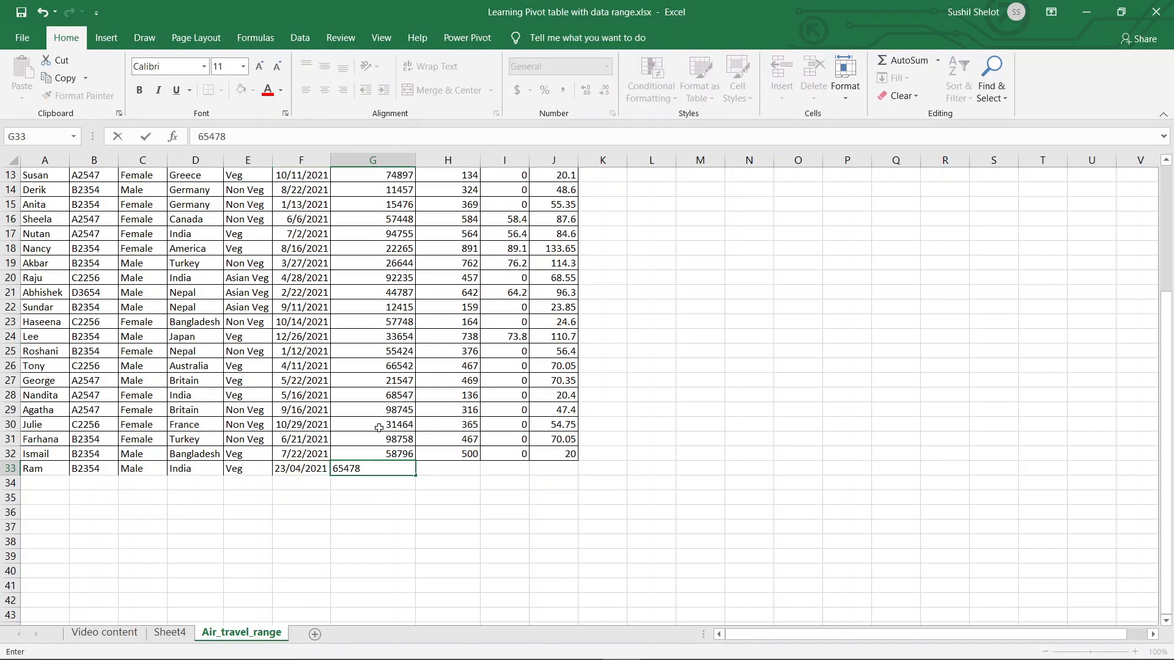
key(Tab)
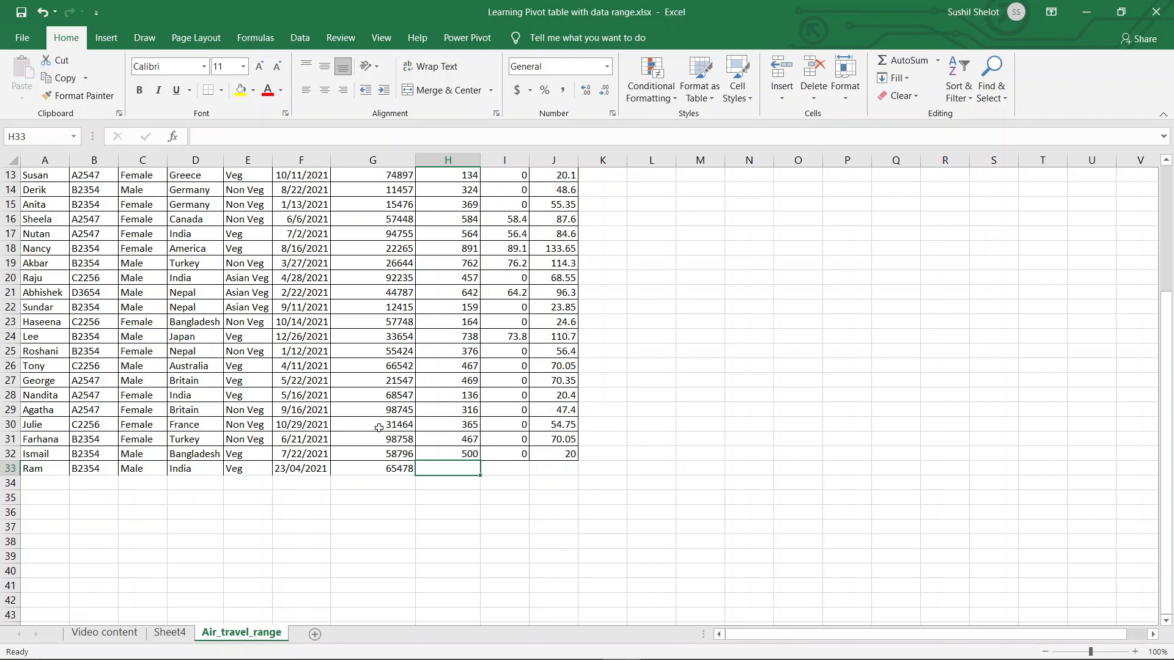
text(550)
key(Tab)
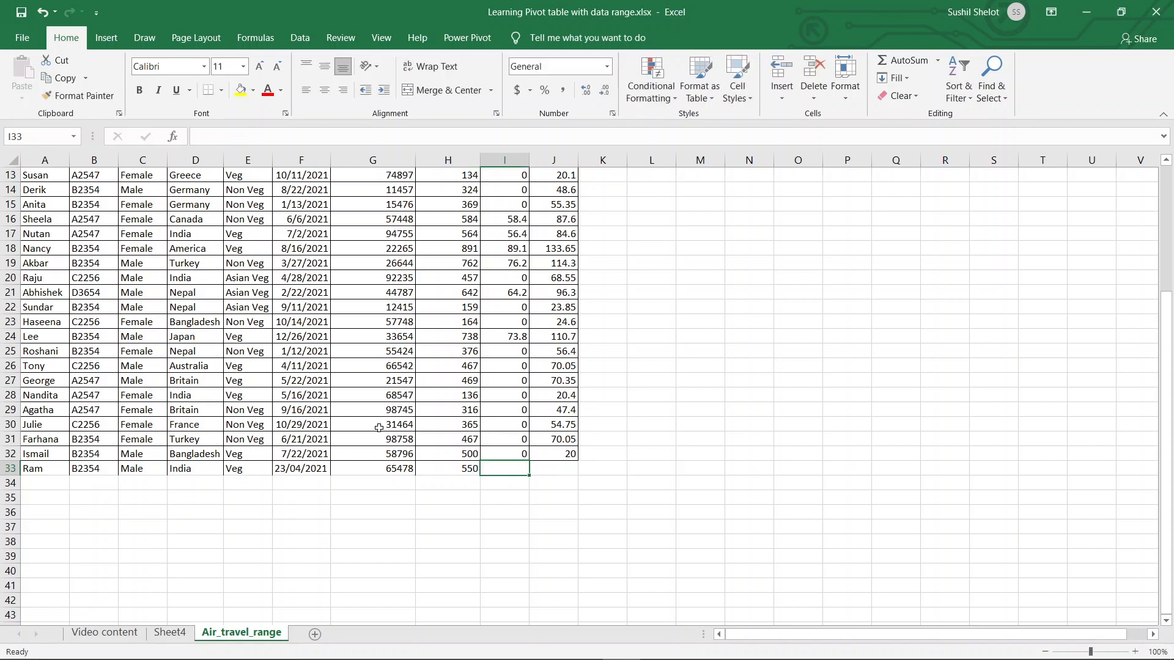
text(20)
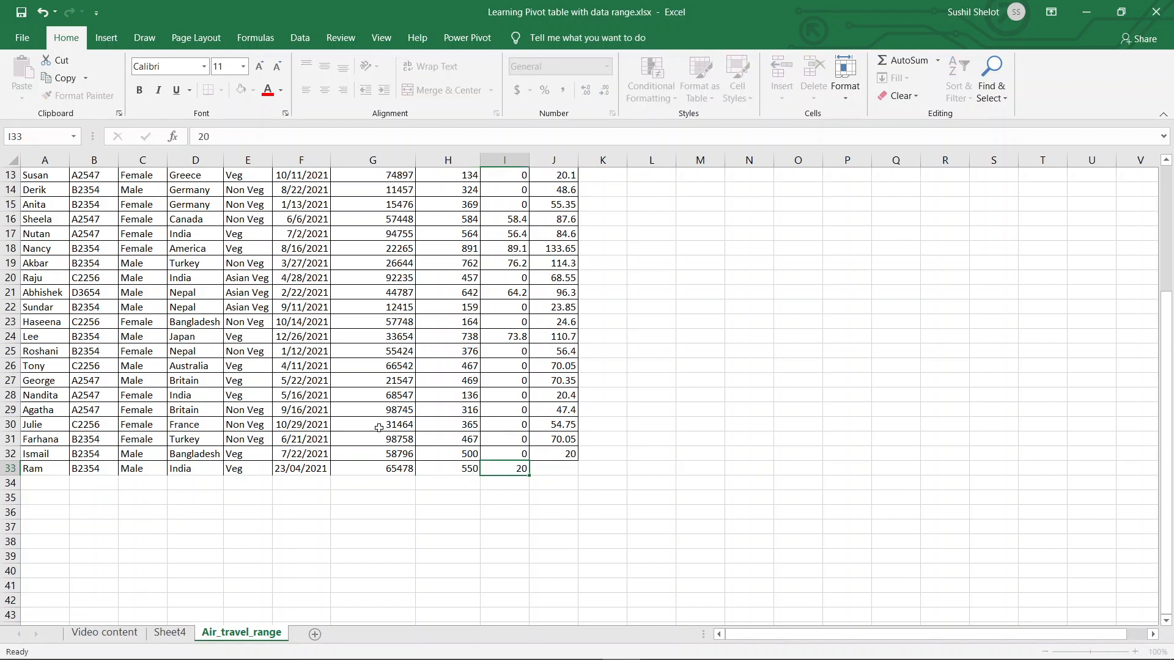
key(Tab)
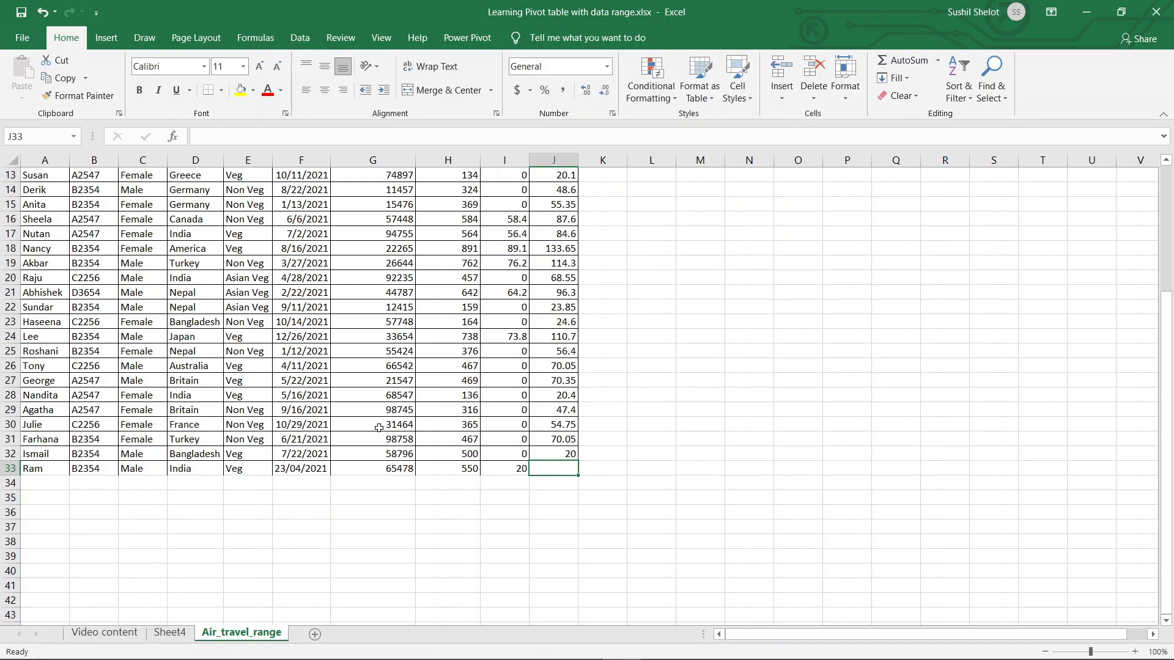
text(30)
key(Return)
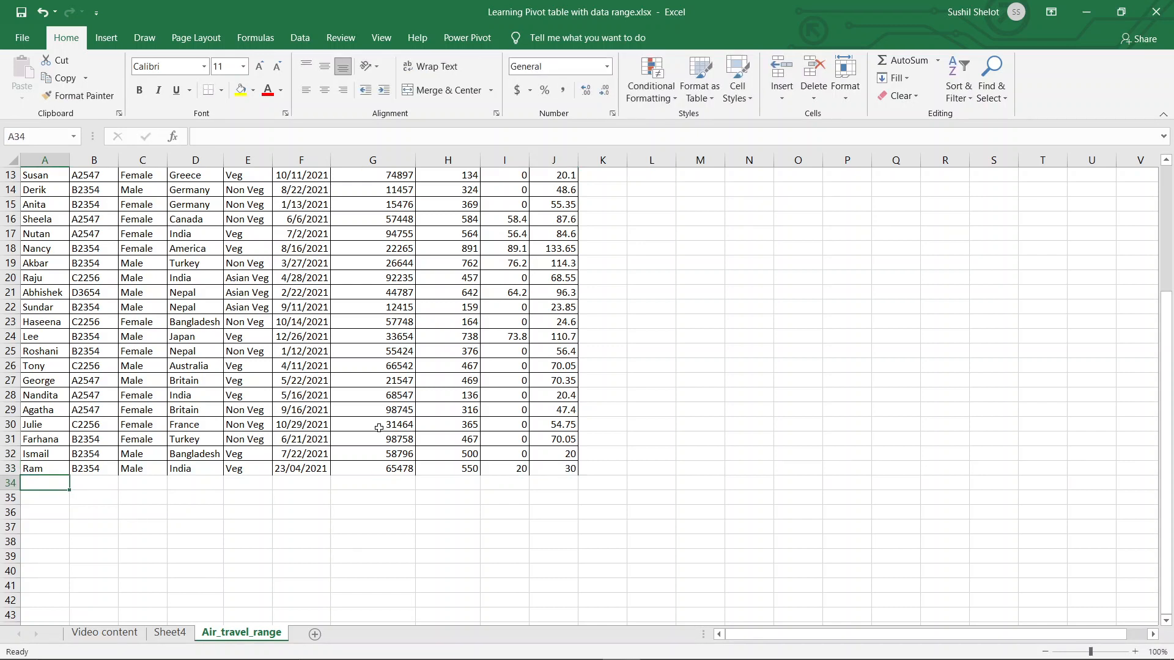
Step: Look through the whole PivotTable on Sheet4, down to the grand total, for the newly added passenger record
click(171, 633)
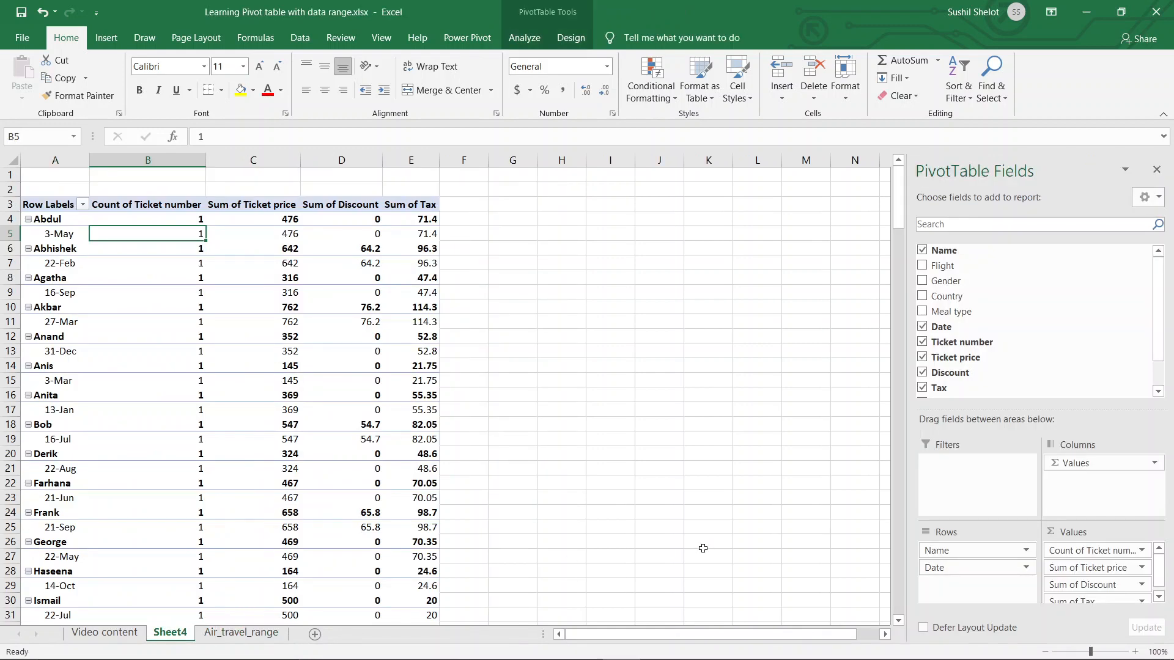
scroll(617, 339, down, 7)
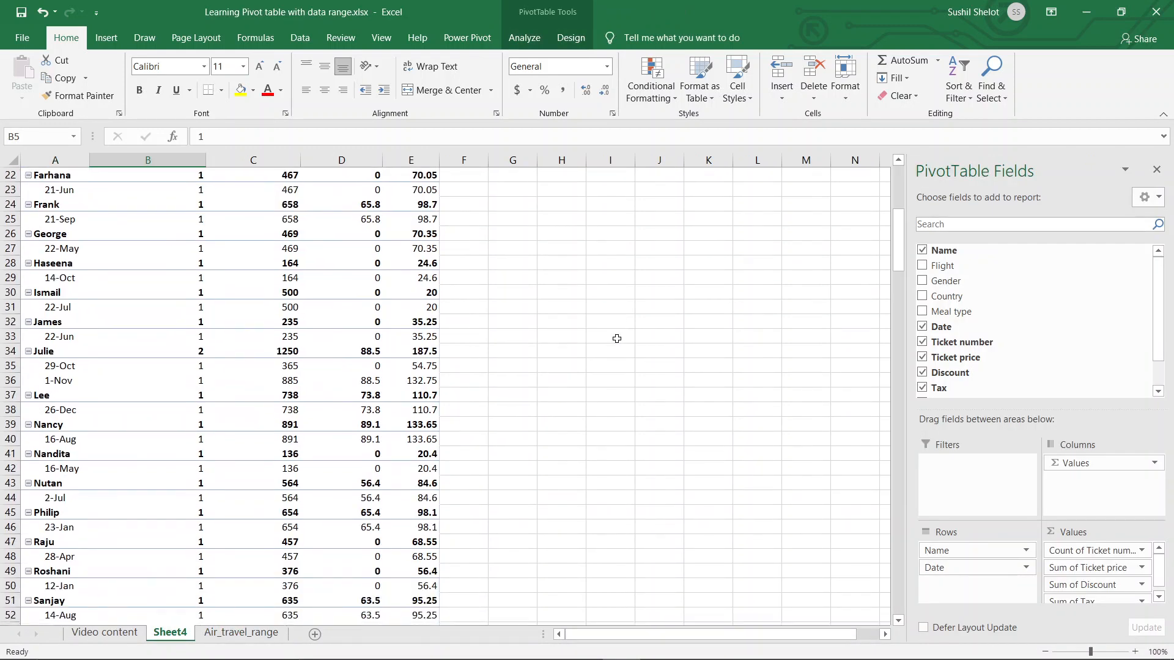
scroll(617, 339, down, 6)
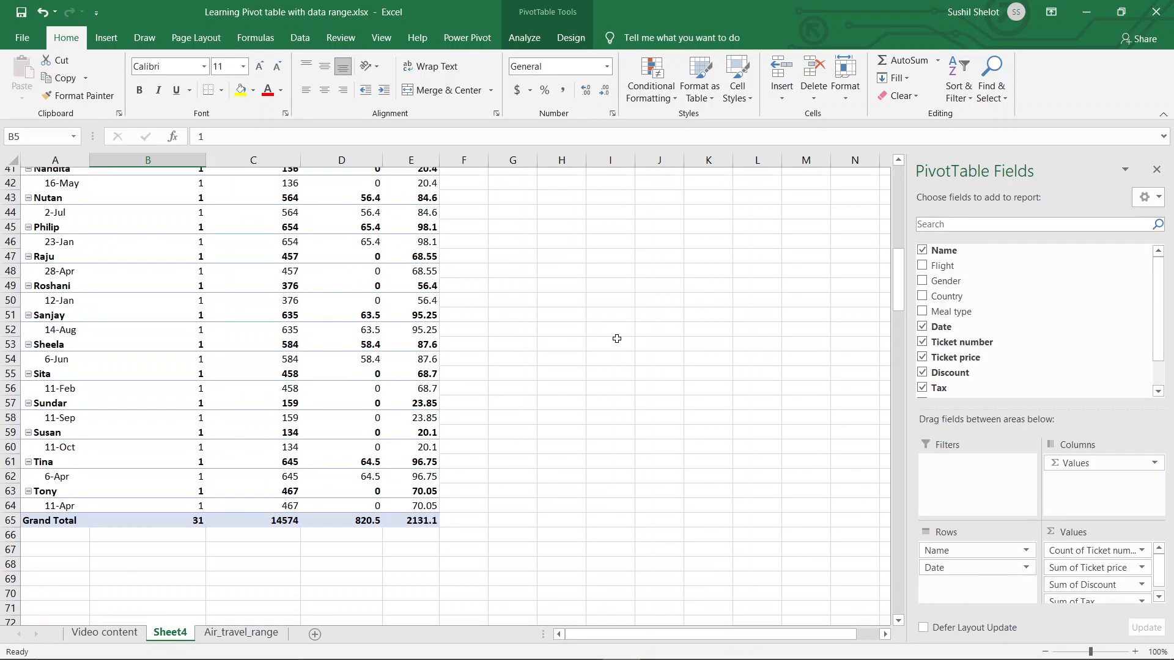
scroll(616, 339, down, 2)
scroll(615, 339, up, 14)
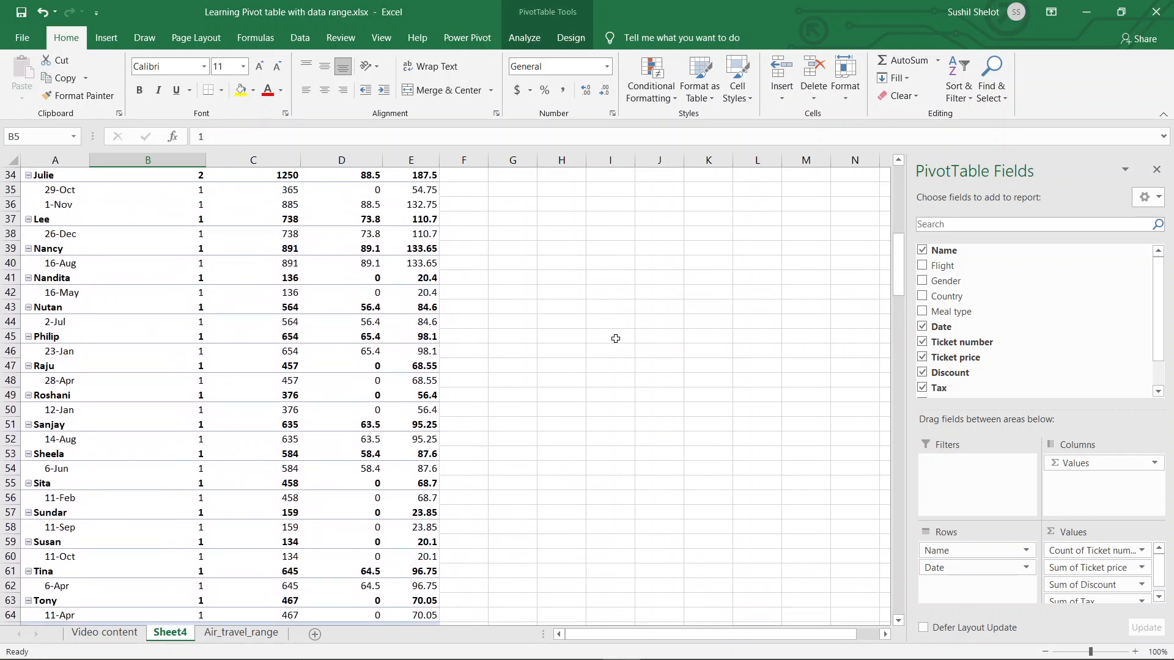
scroll(615, 342, up, 1)
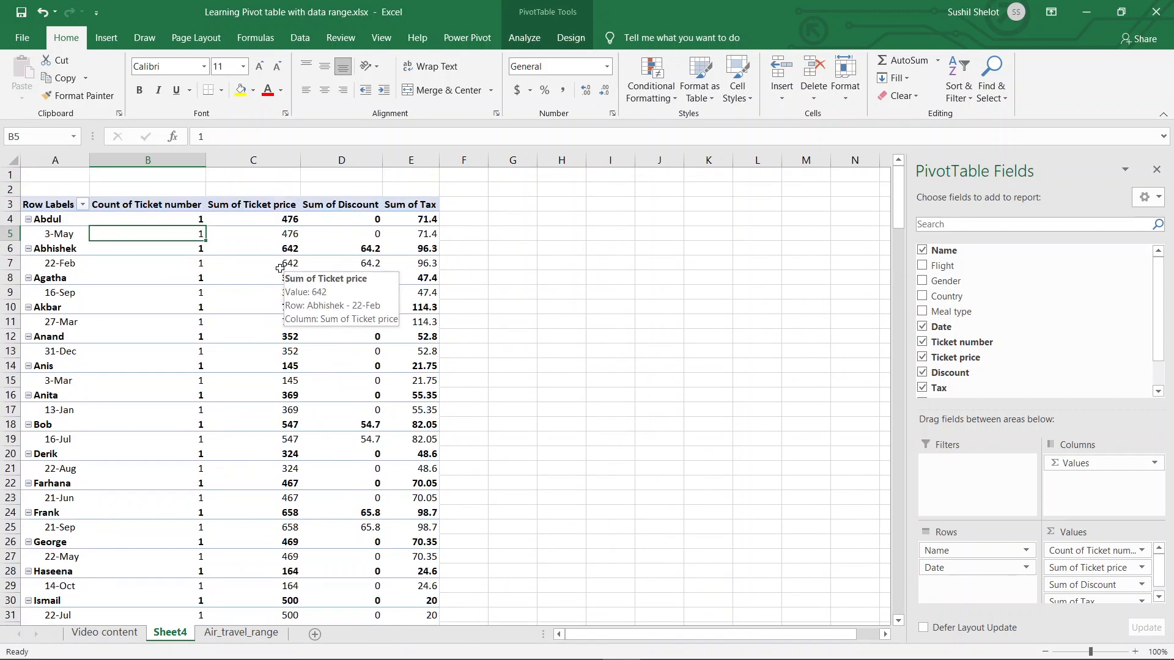
Step: Refresh all data connected to the PivotTable on Sheet4
click(280, 269)
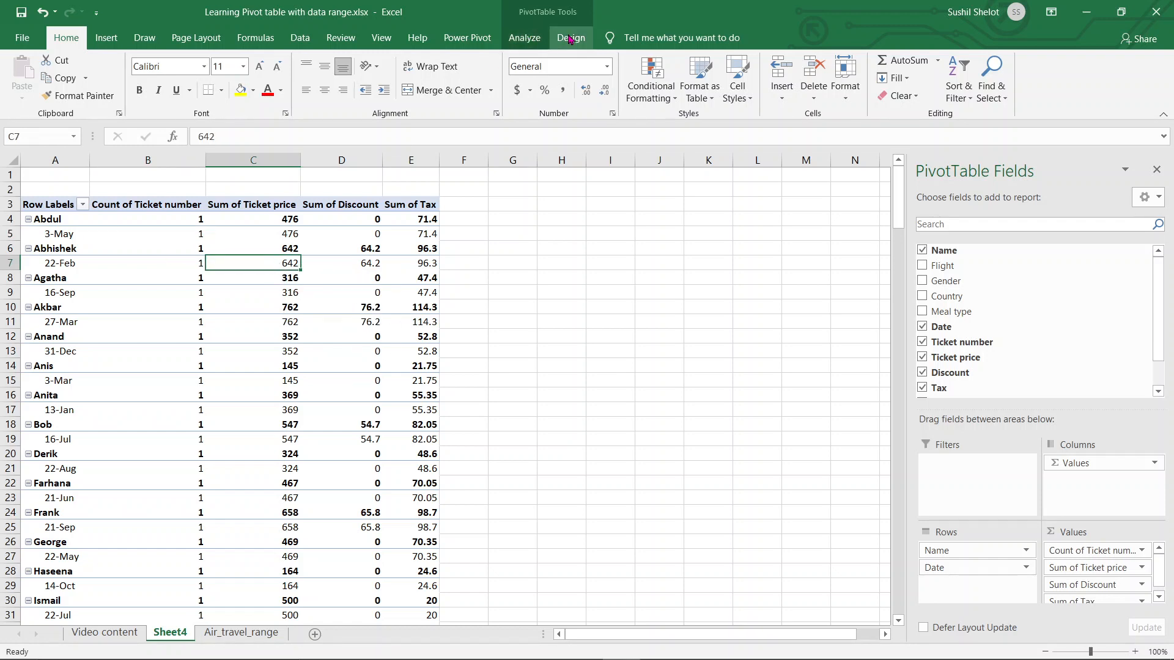
click(567, 251)
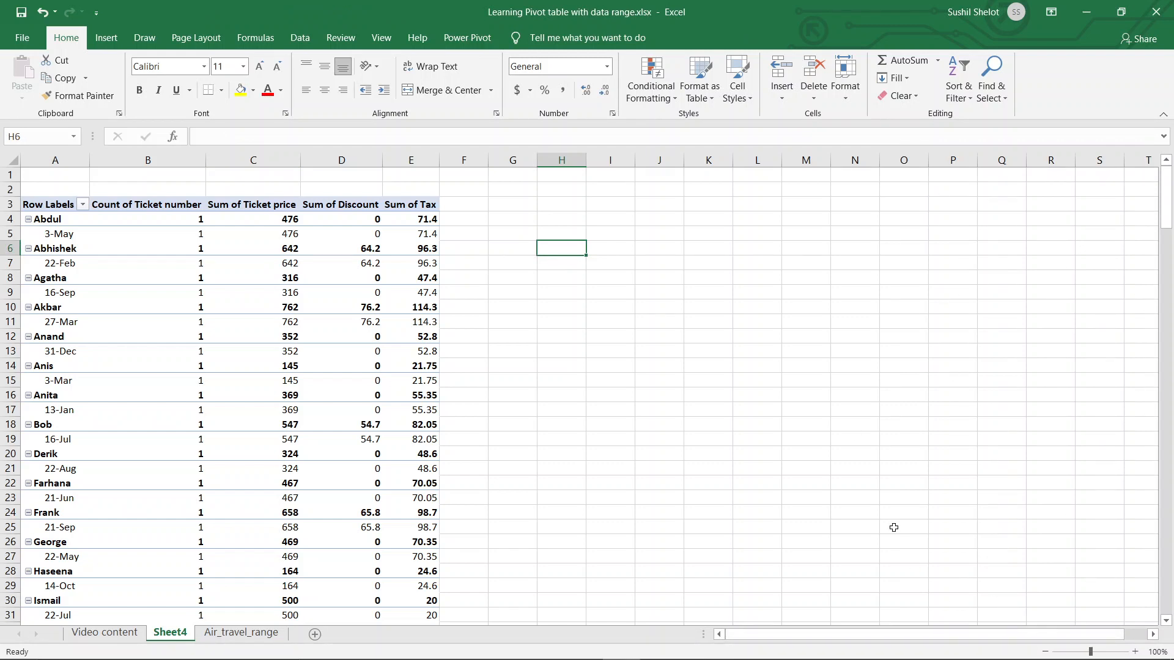
click(363, 247)
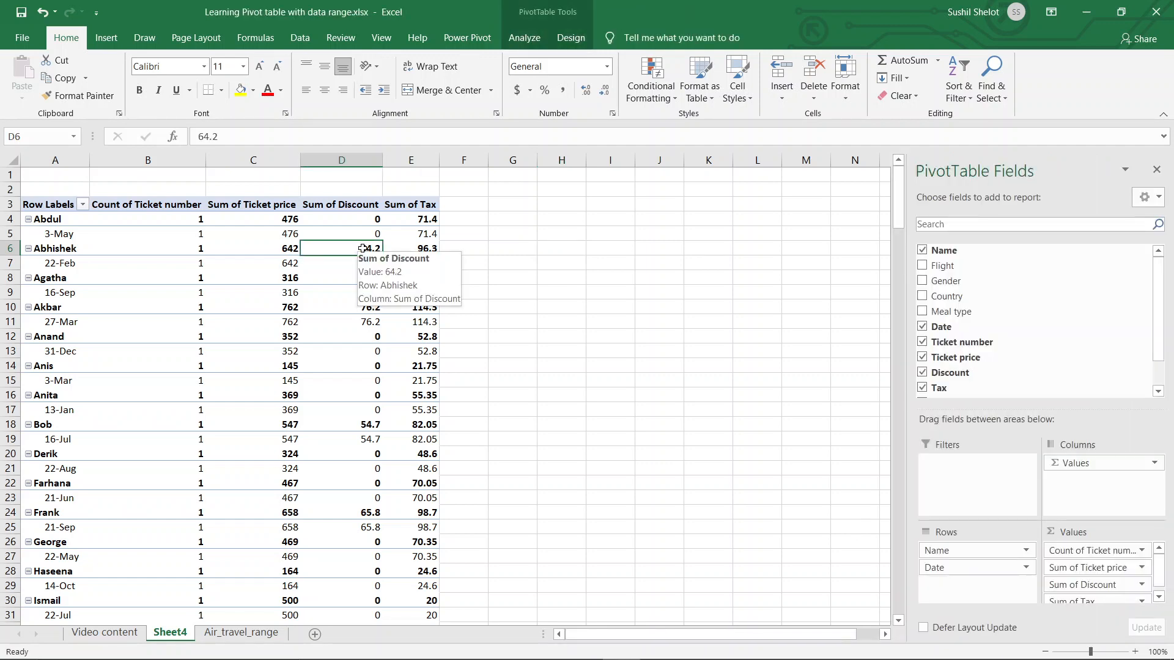
click(526, 38)
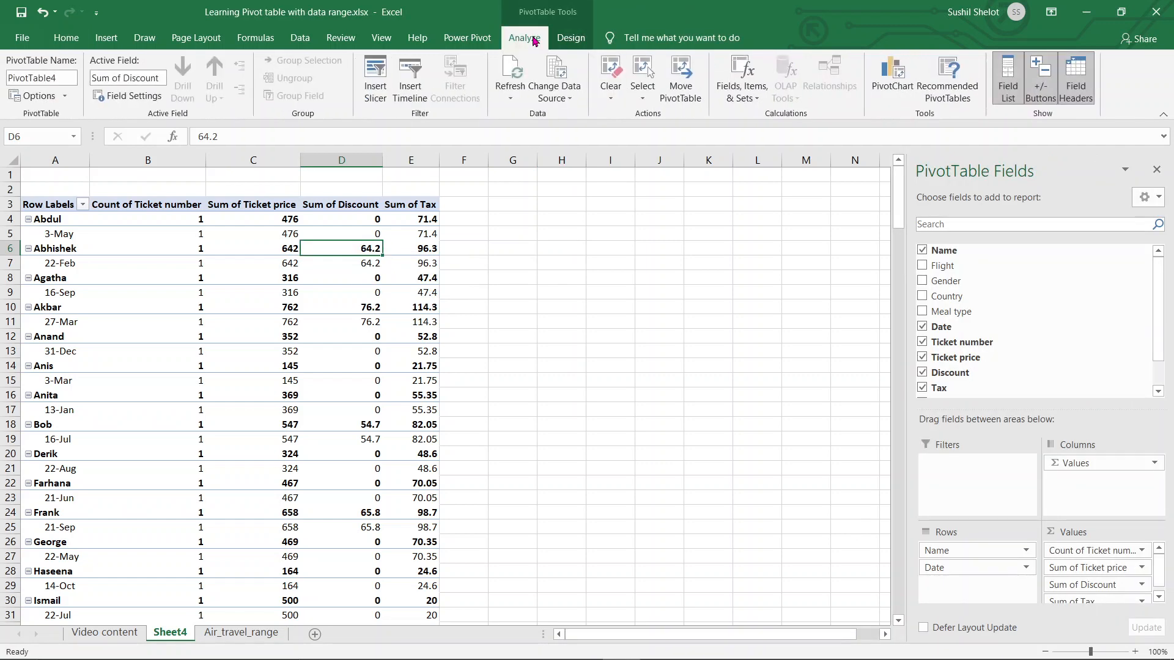
click(510, 92)
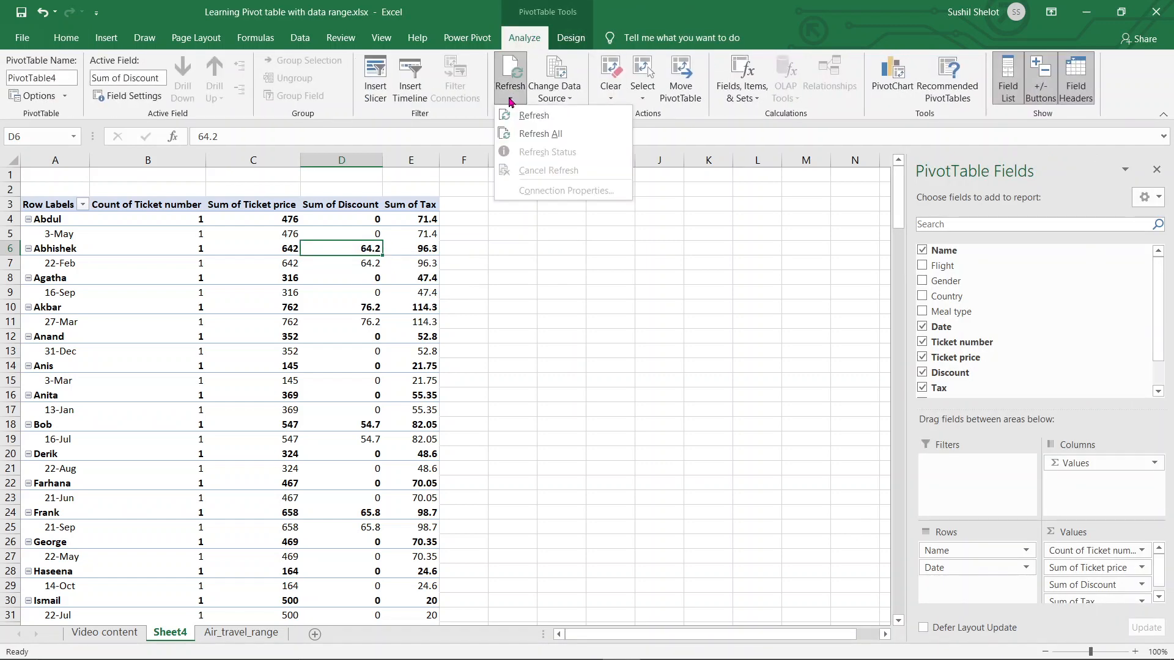
click(531, 134)
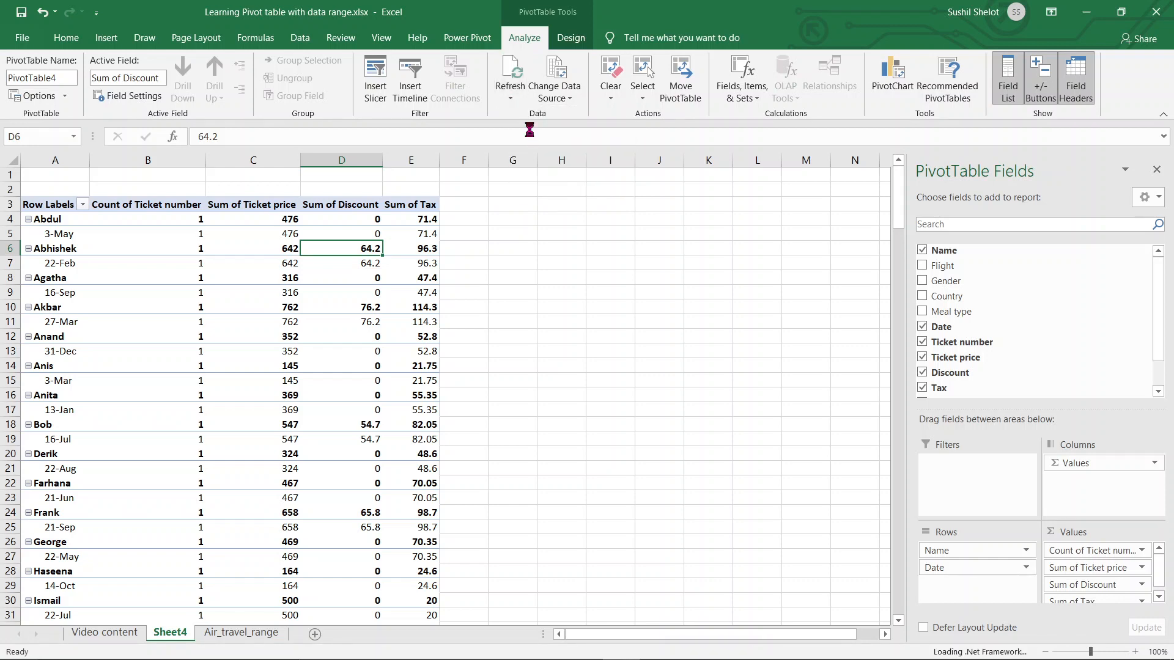
Step: Look for the added passenger down to the PivotTable's grand total, and check row 33 of Air_travel_range before returning to Sheet4
scroll(568, 289, down, 10)
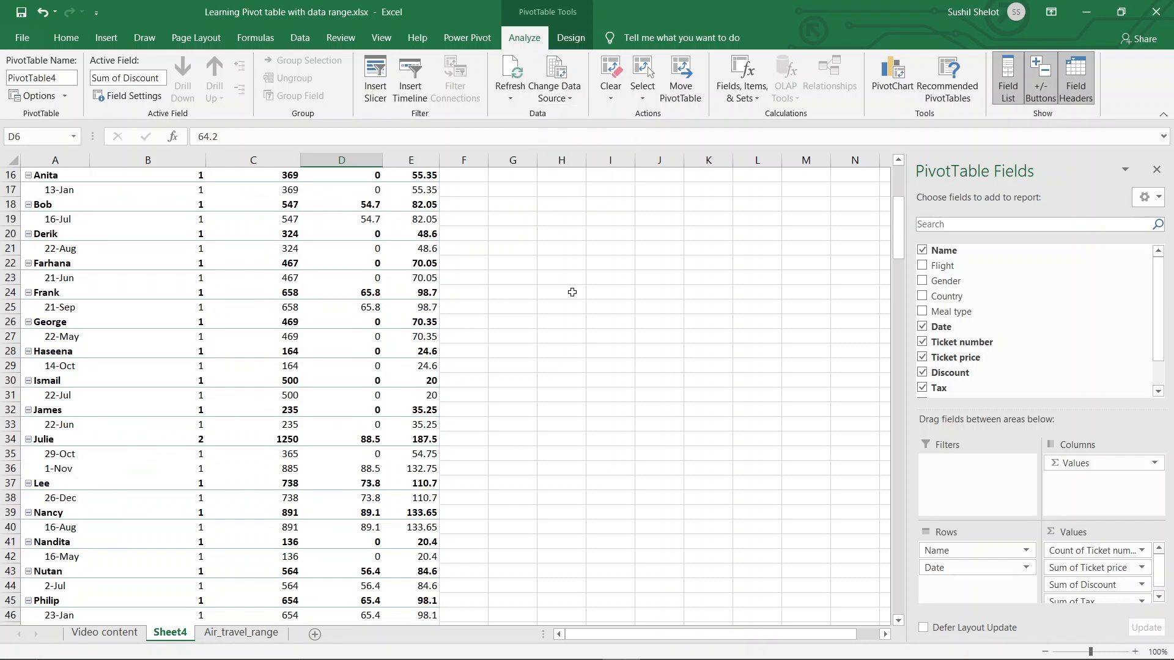
scroll(572, 293, down, 3)
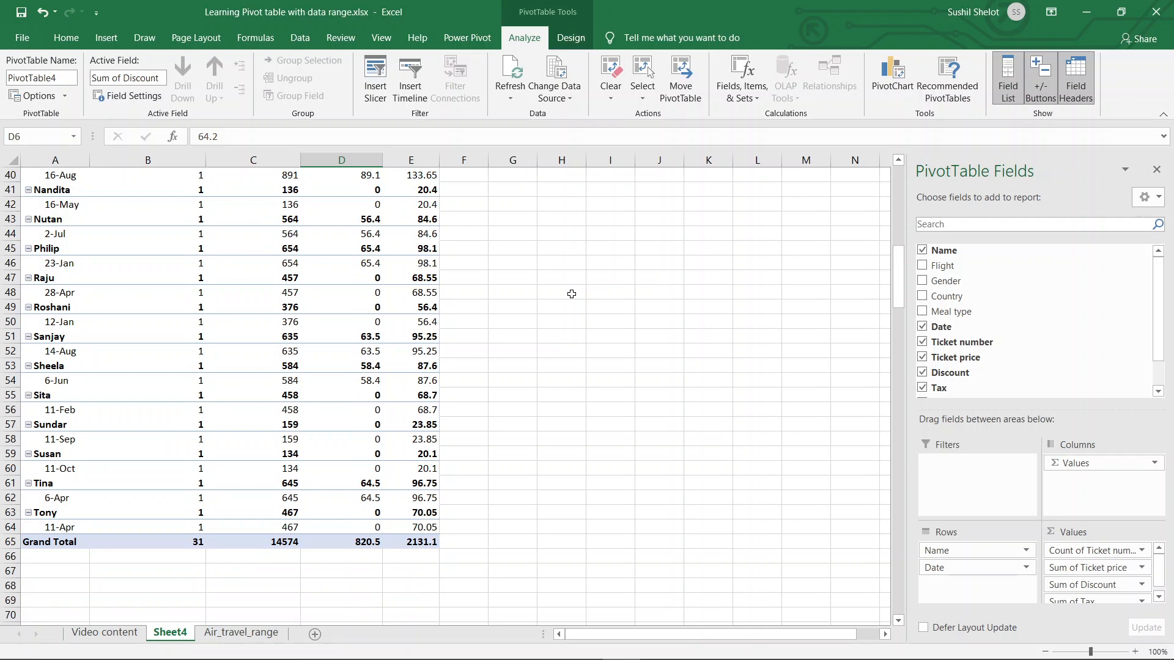
click(231, 639)
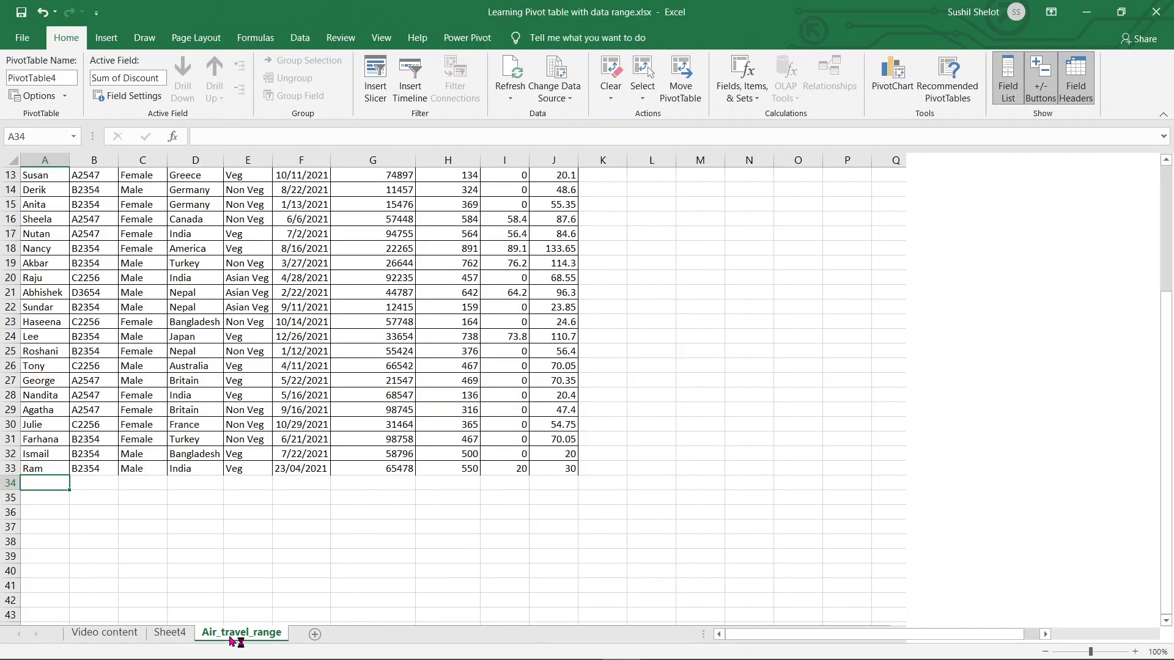
click(57, 472)
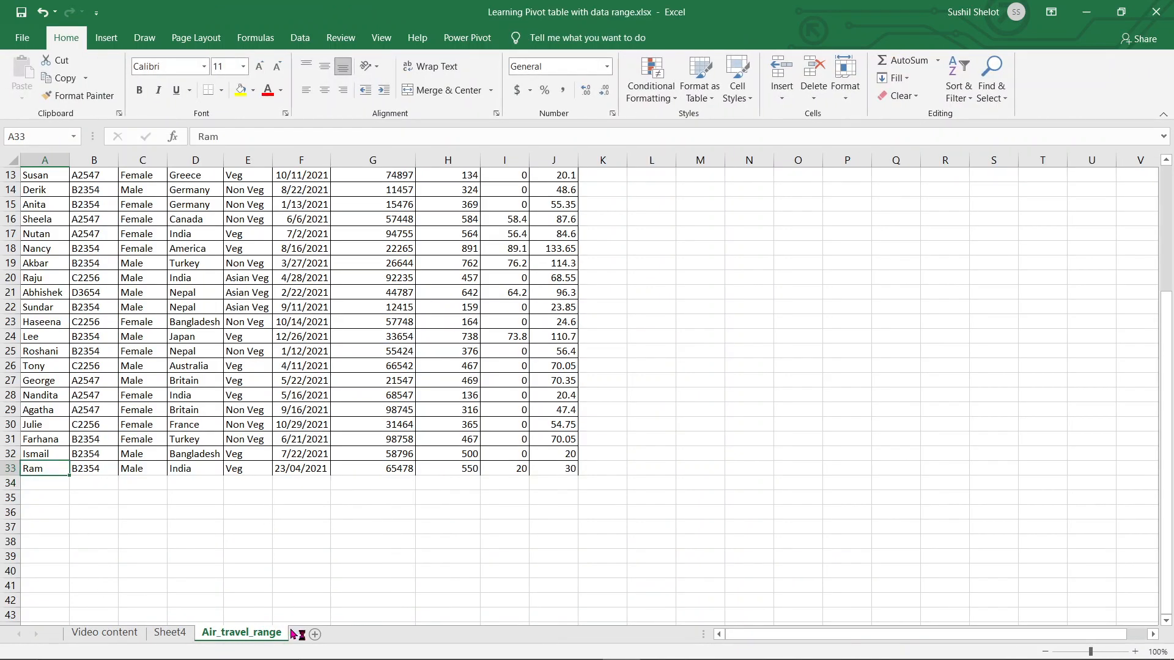
click(179, 636)
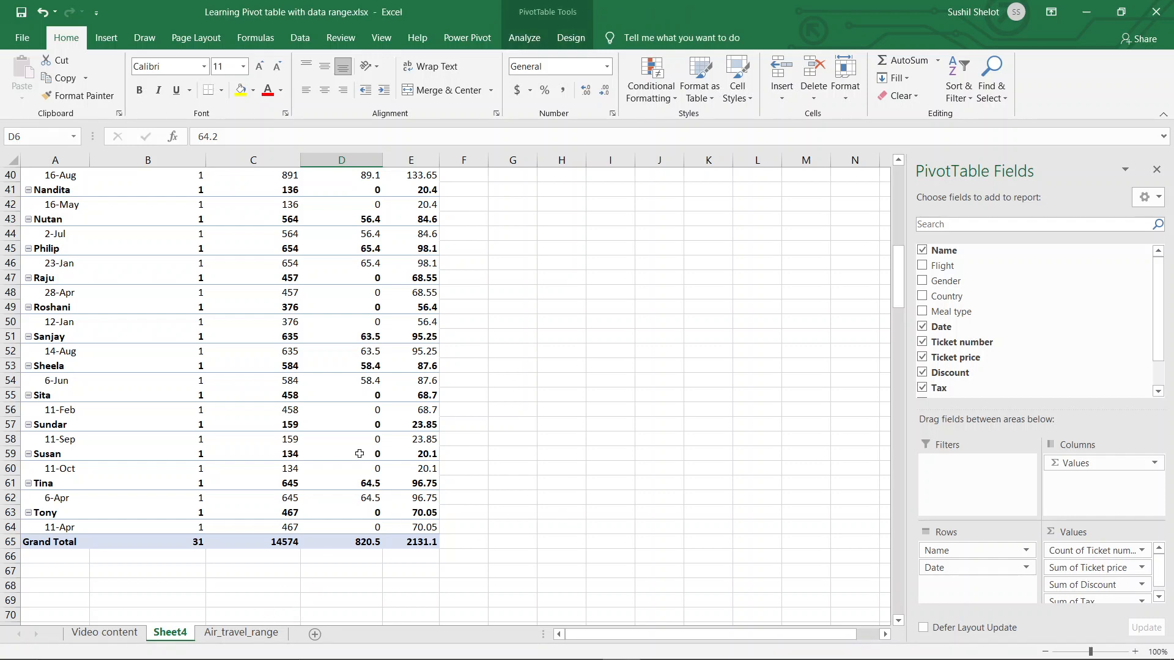
Step: Change the PivotTable's data source to the range Air_travel_range!$A$1:$J$33
click(525, 38)
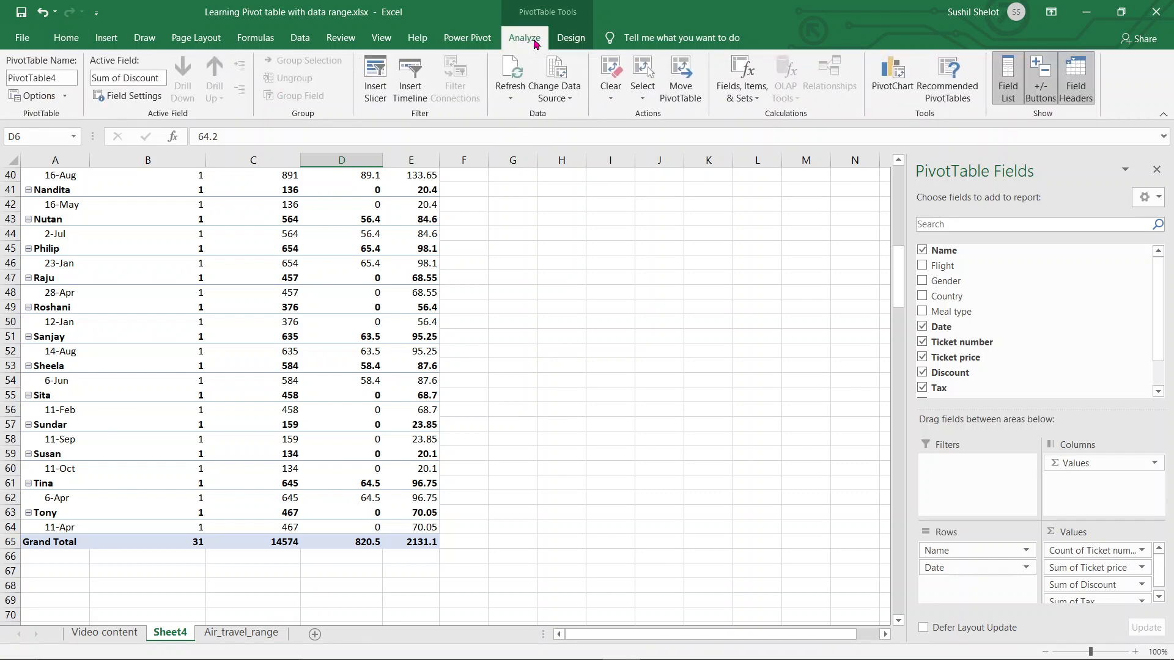
click(643, 96)
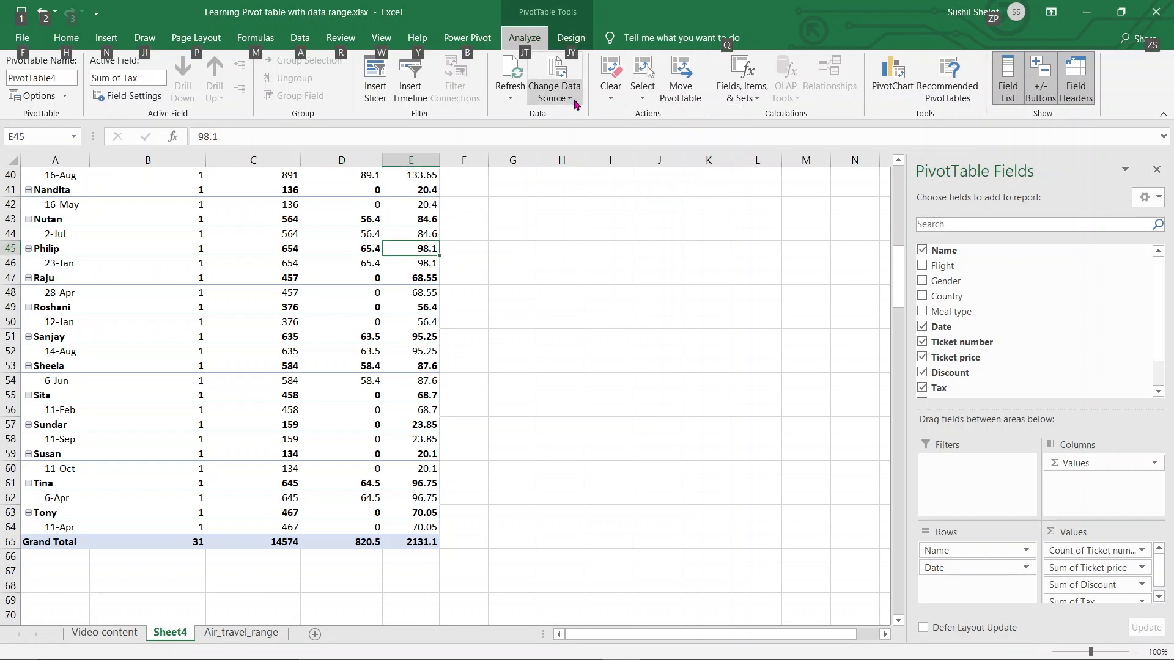
click(575, 105)
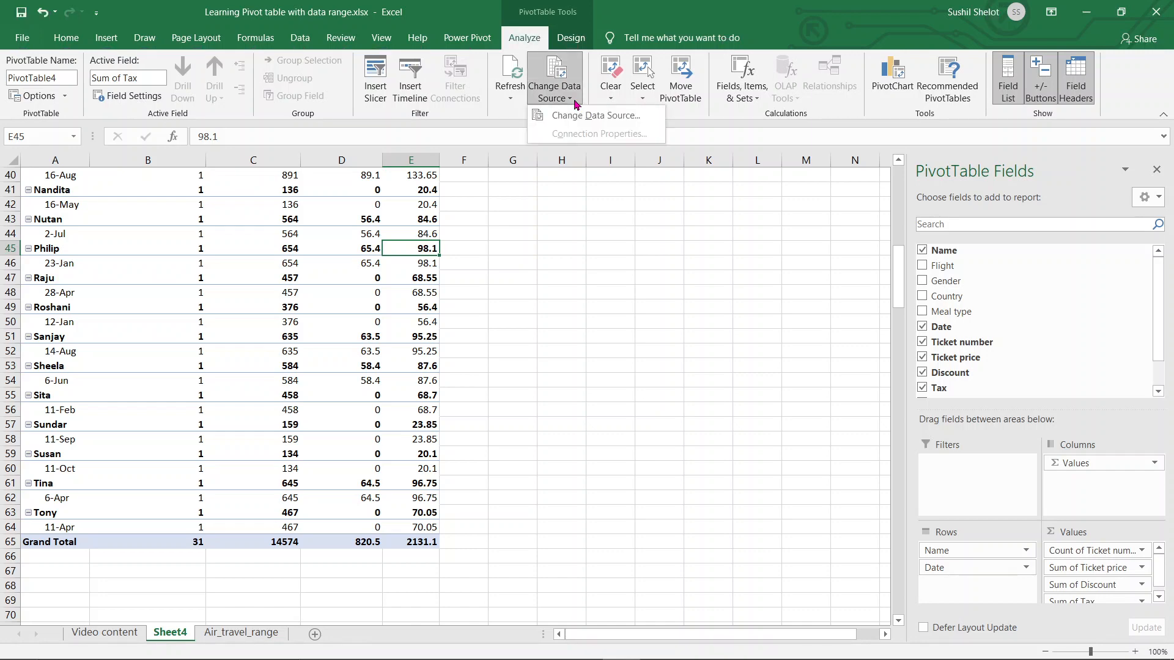
click(572, 116)
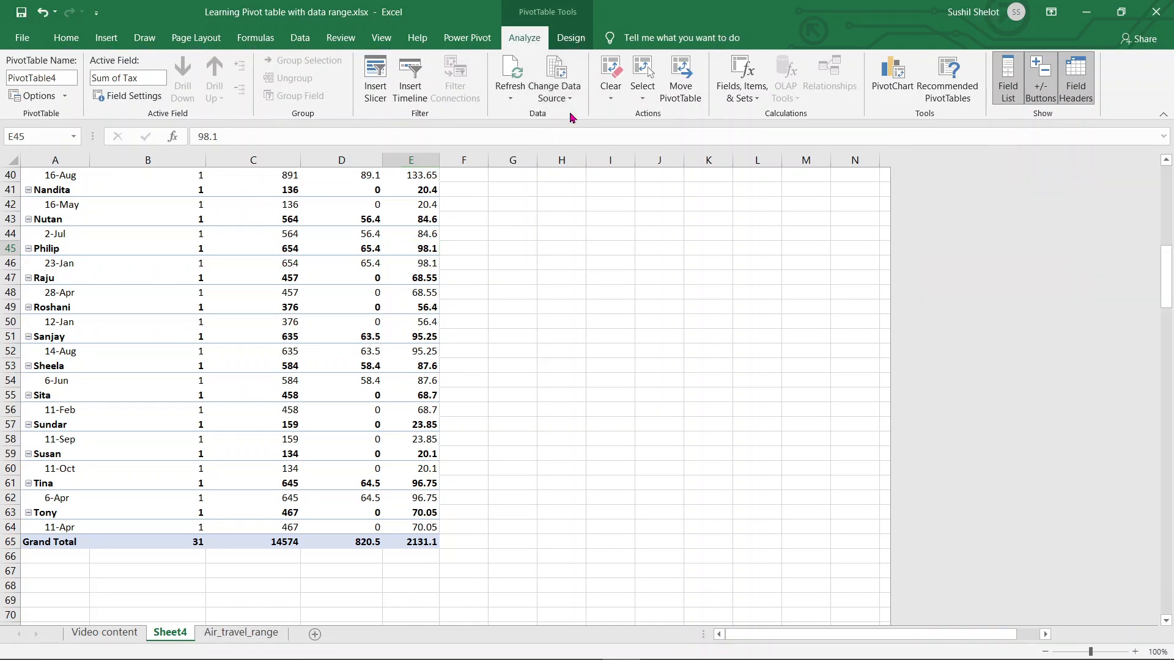
scroll(455, 414, down, 4)
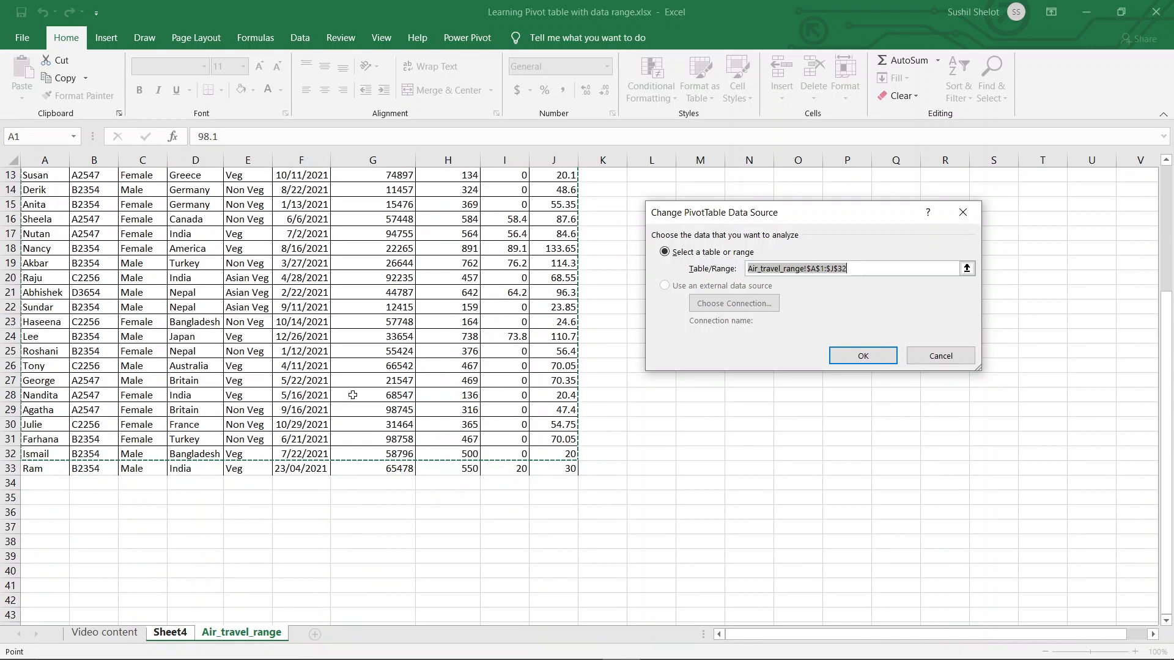
scroll(326, 407, up, 4)
drag(29, 177, 576, 584)
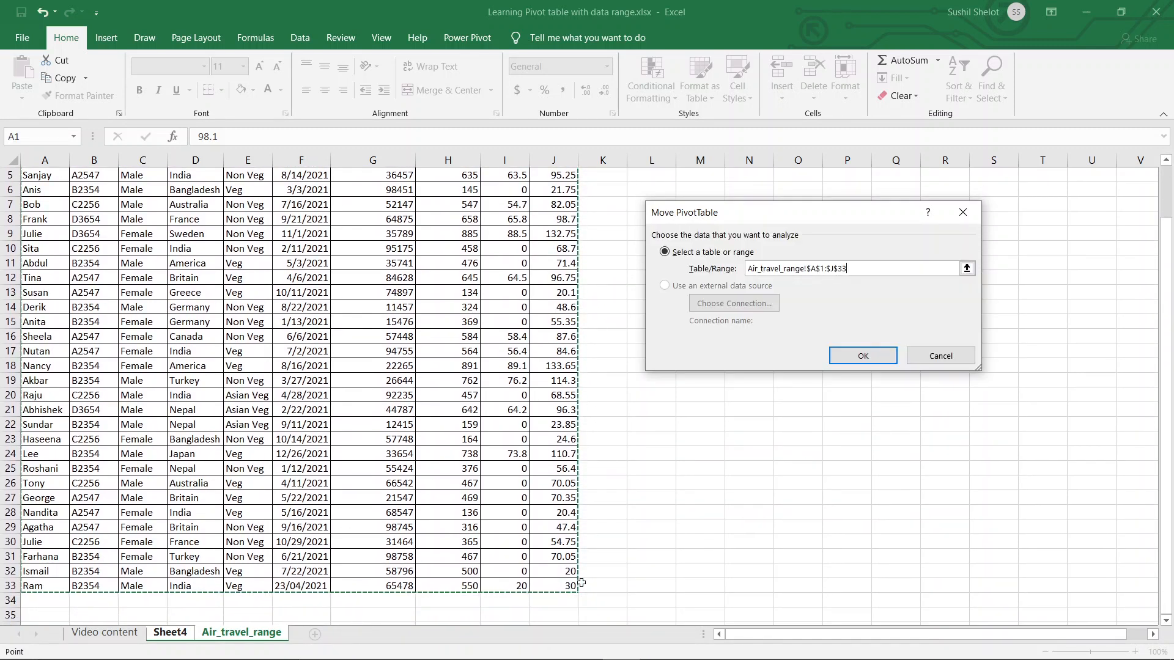
click(866, 359)
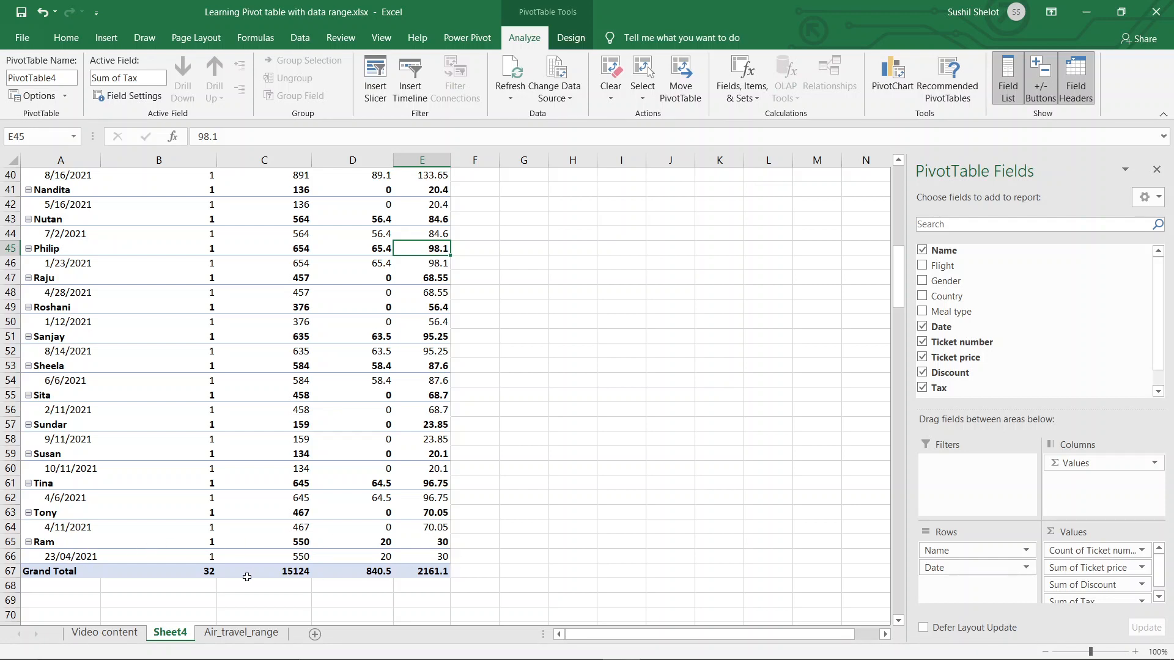
Step: Examine the added passenger's values above the grand total and the date labels up to the top of the PivotTable
mouse_move(422, 543)
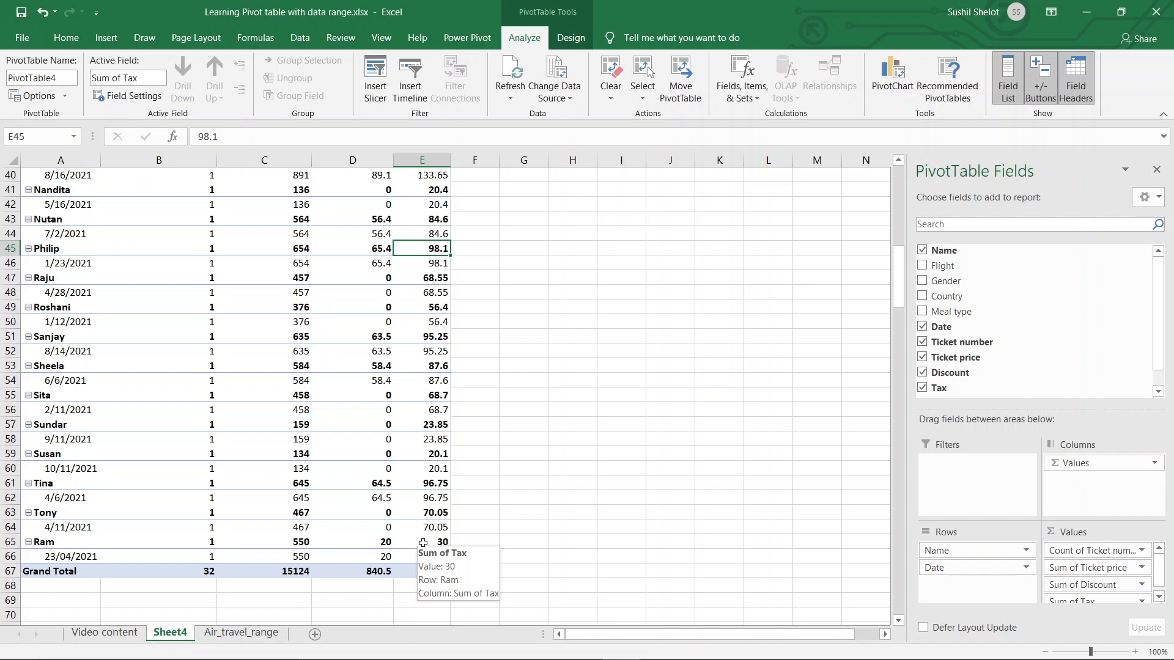
scroll(590, 497, up, 6)
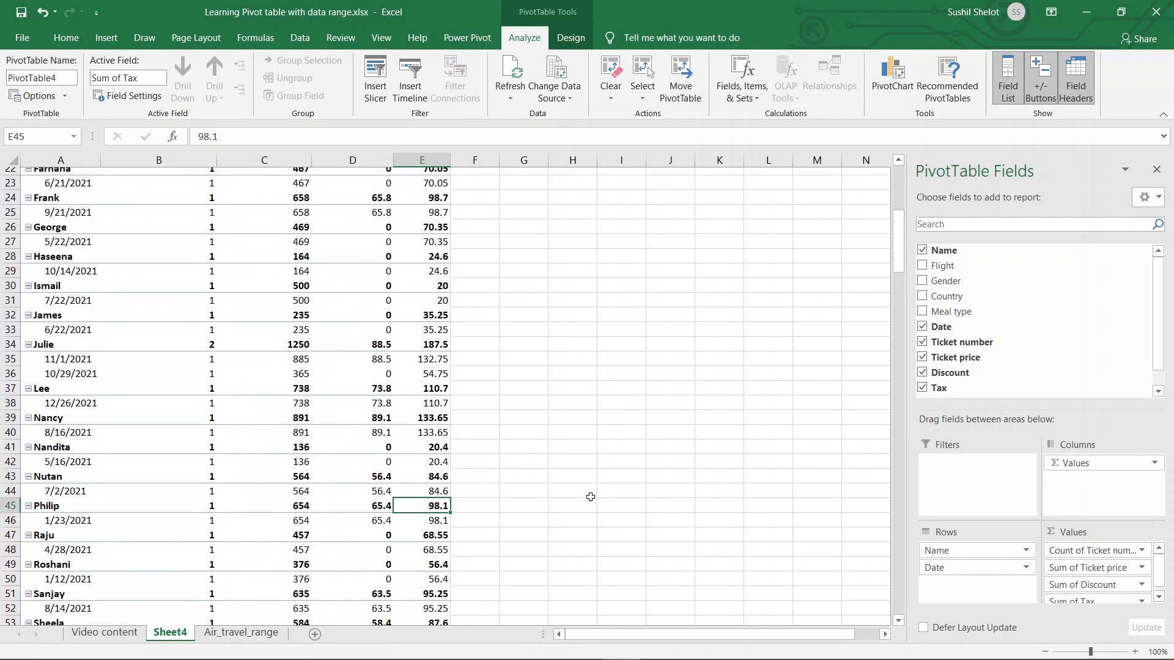
scroll(591, 498, up, 7)
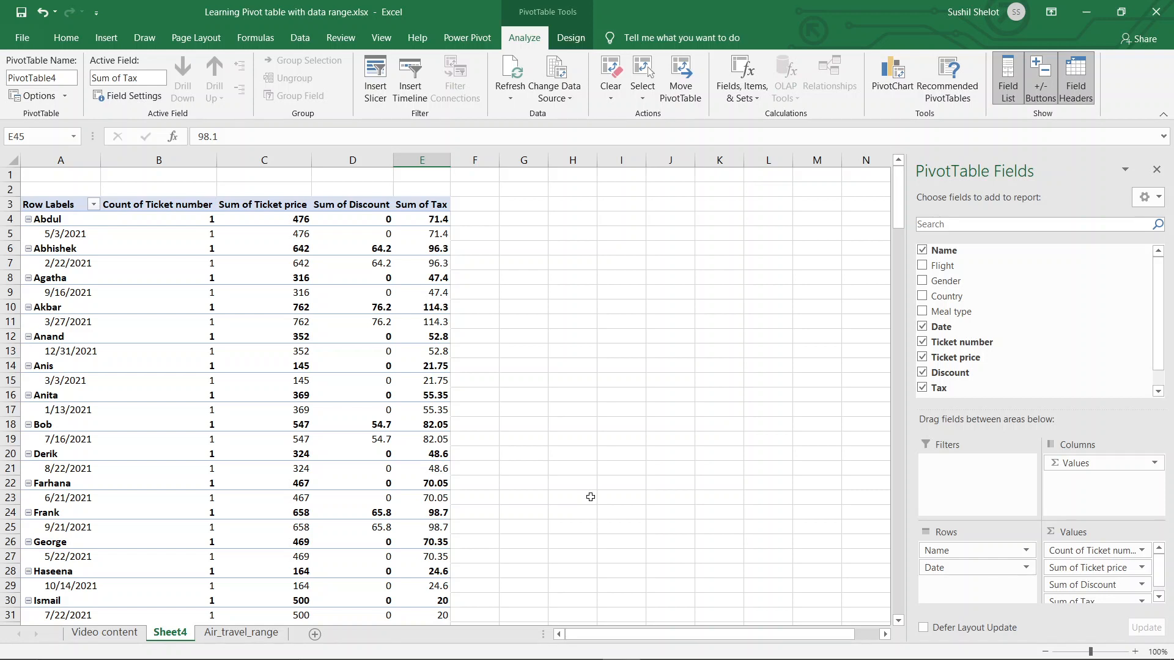
Step: Examine the Data settings in Excel Options, including the default PivotTable layout and its PivotTable options, and close them
click(30, 40)
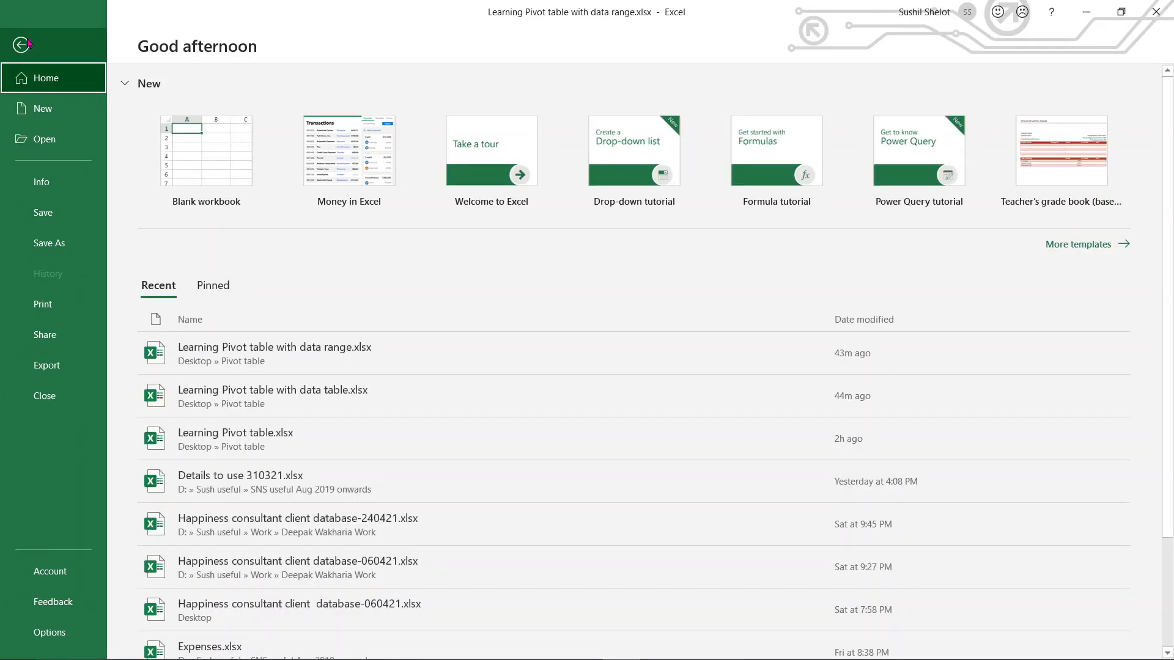
click(41, 636)
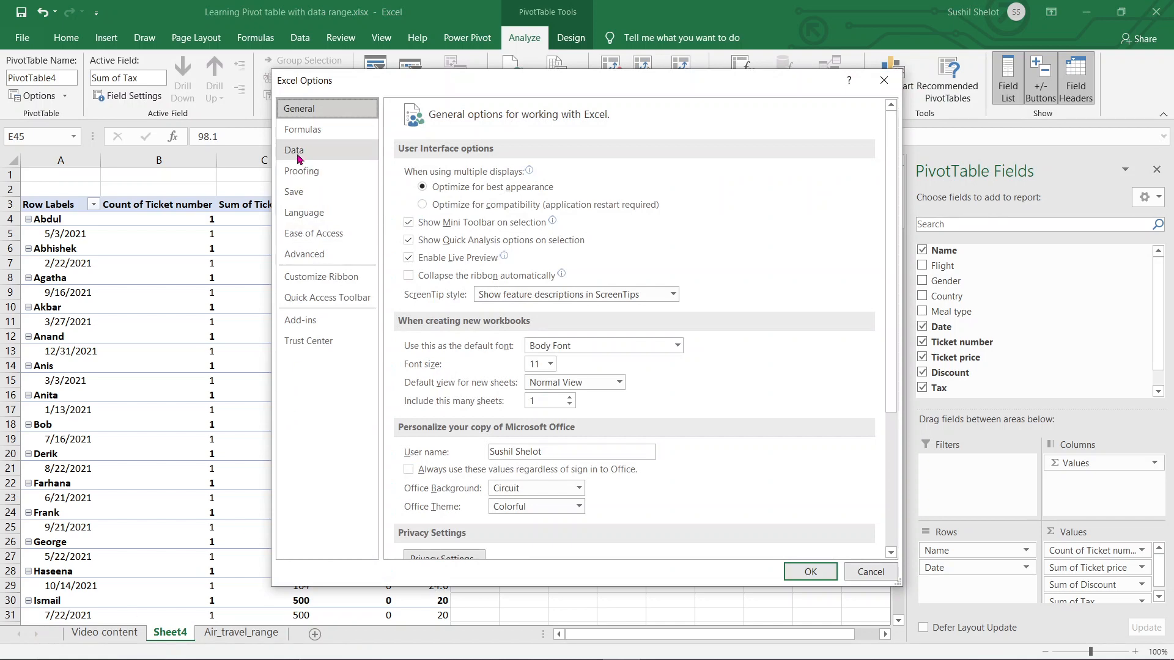
click(297, 154)
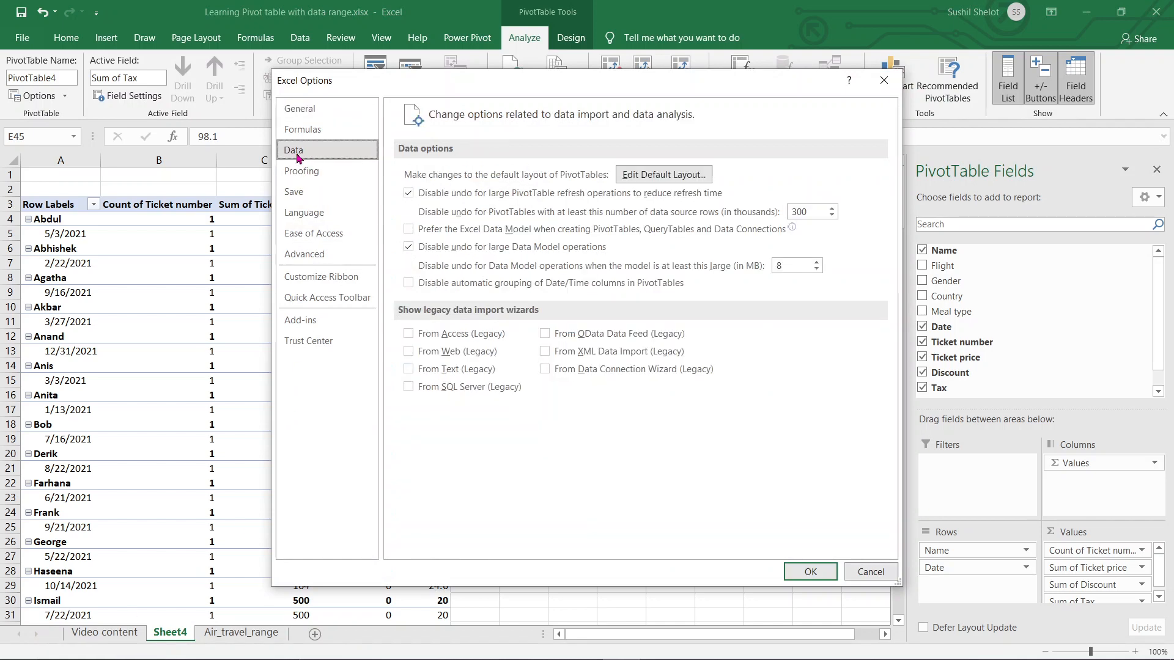
click(697, 176)
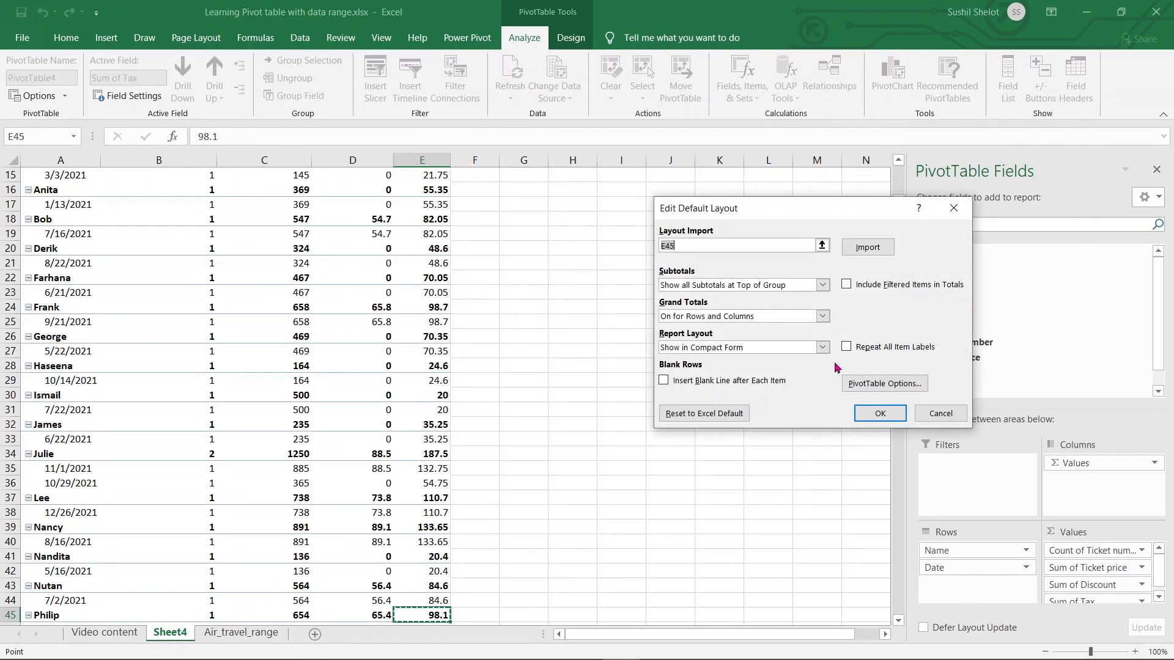
click(874, 385)
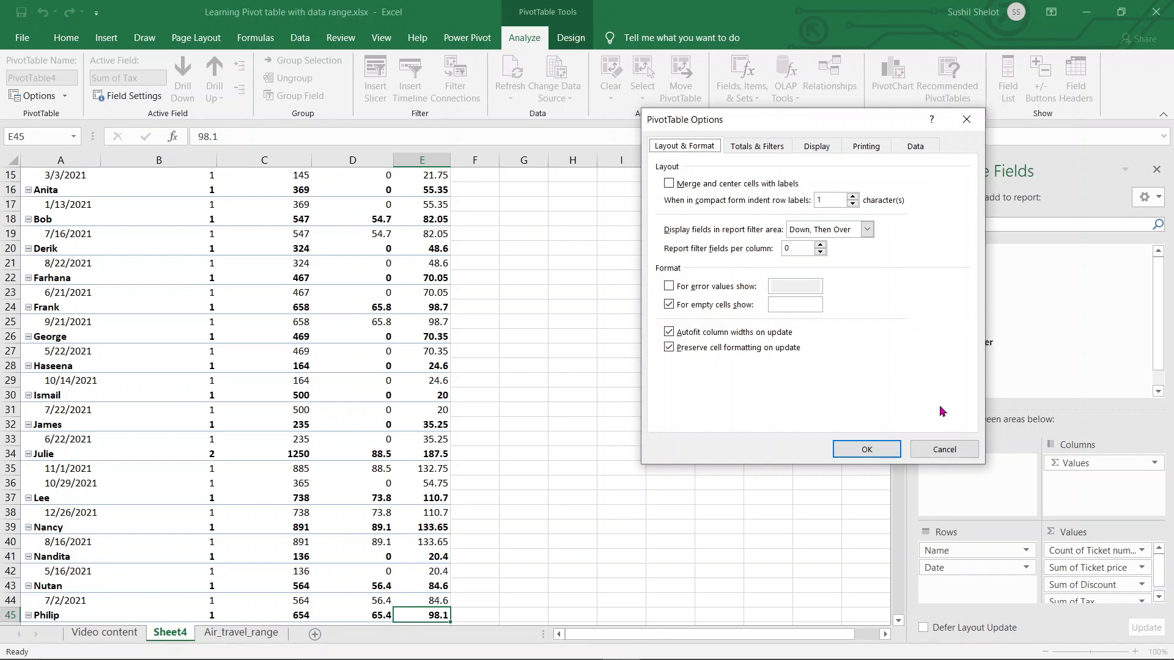
click(876, 455)
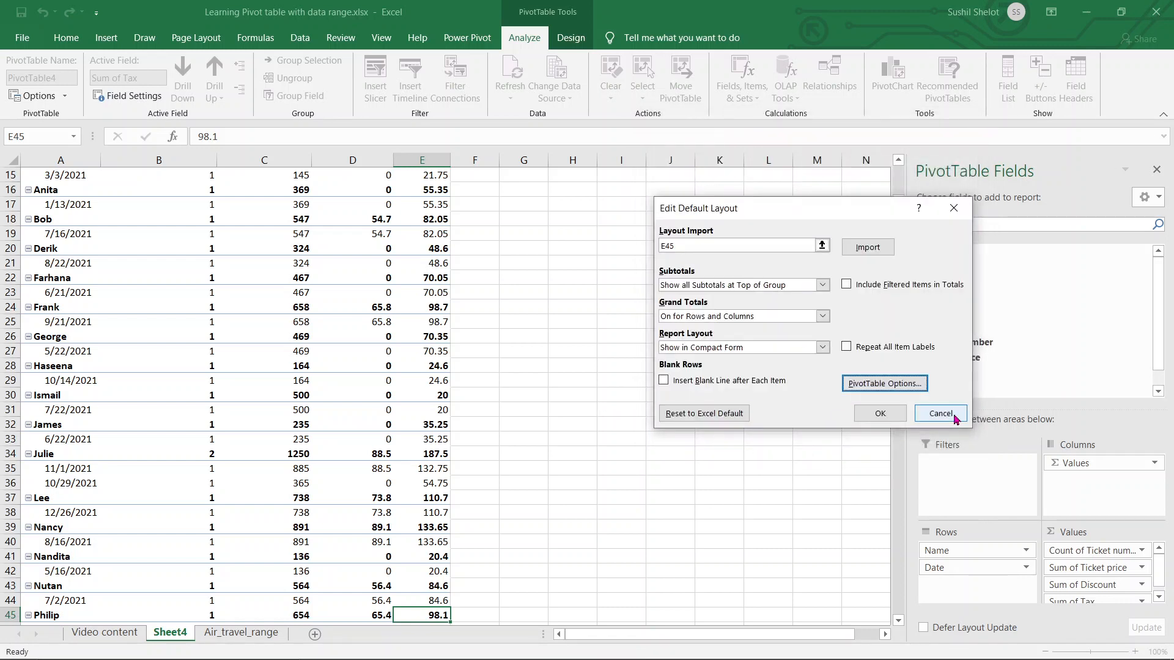
click(934, 415)
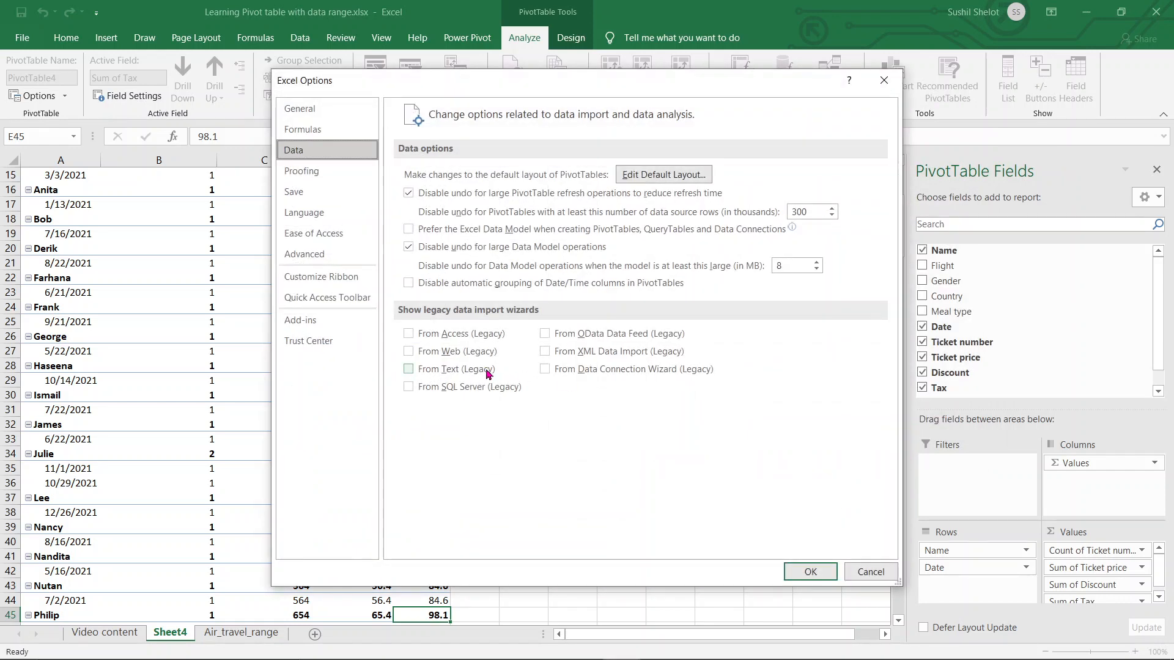
click(884, 81)
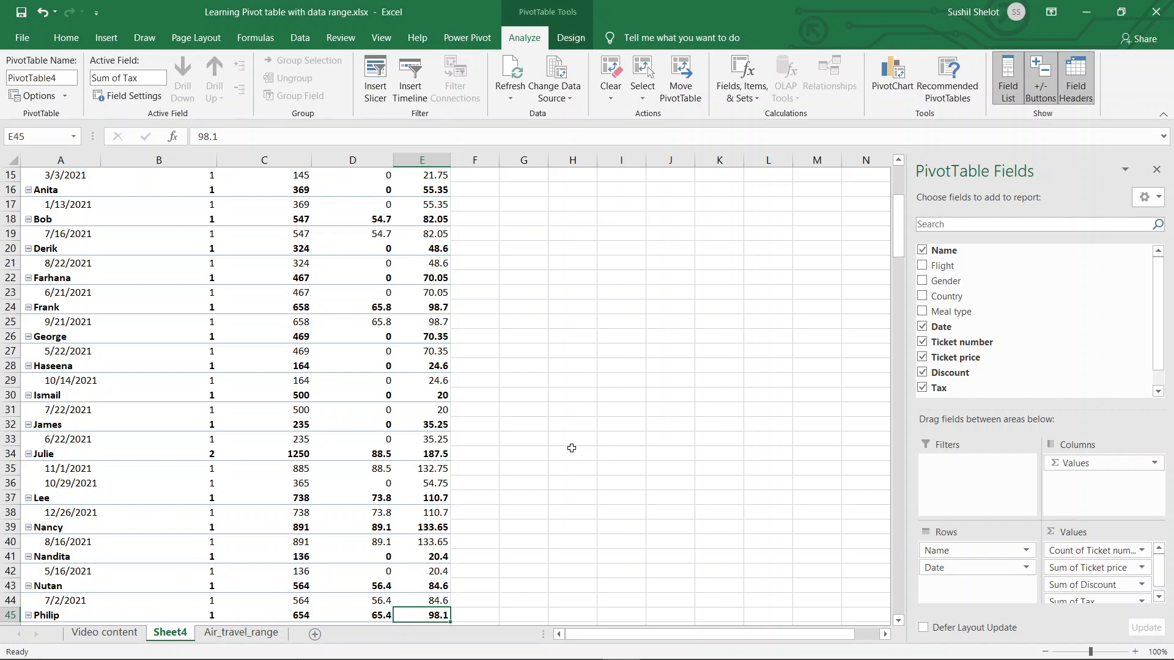
Step: Switch to the workbook "Learning Pivot table with data table.xlsx" and convert the range $A$1:$J$32 into a table with headers
key(alt+Tab)
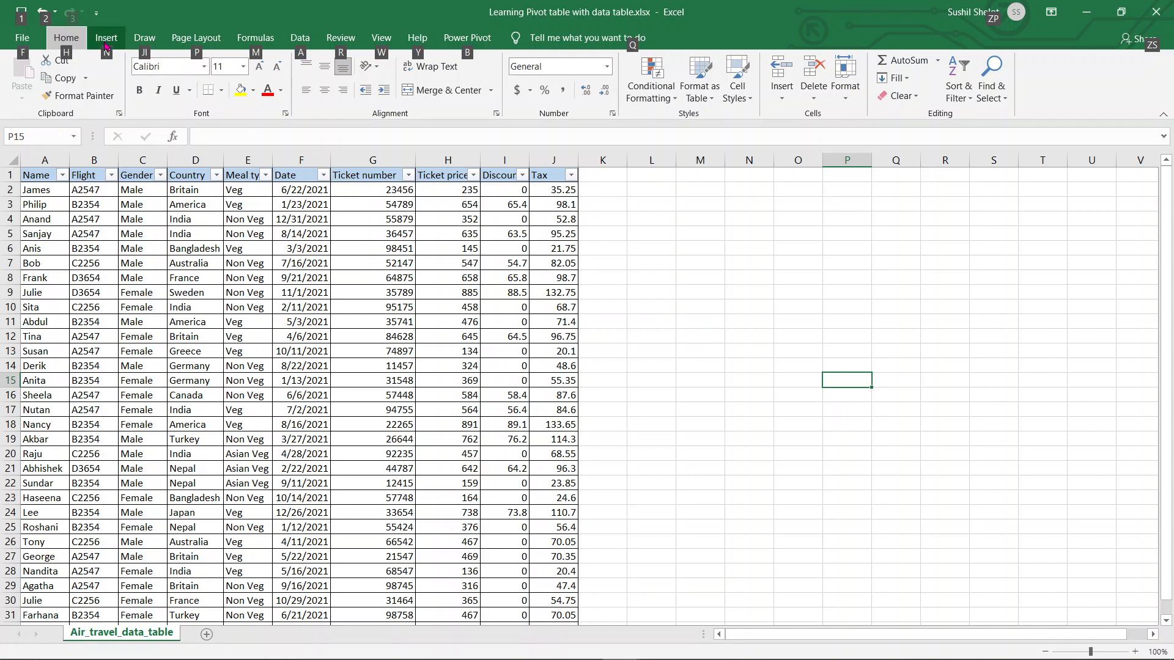
click(104, 43)
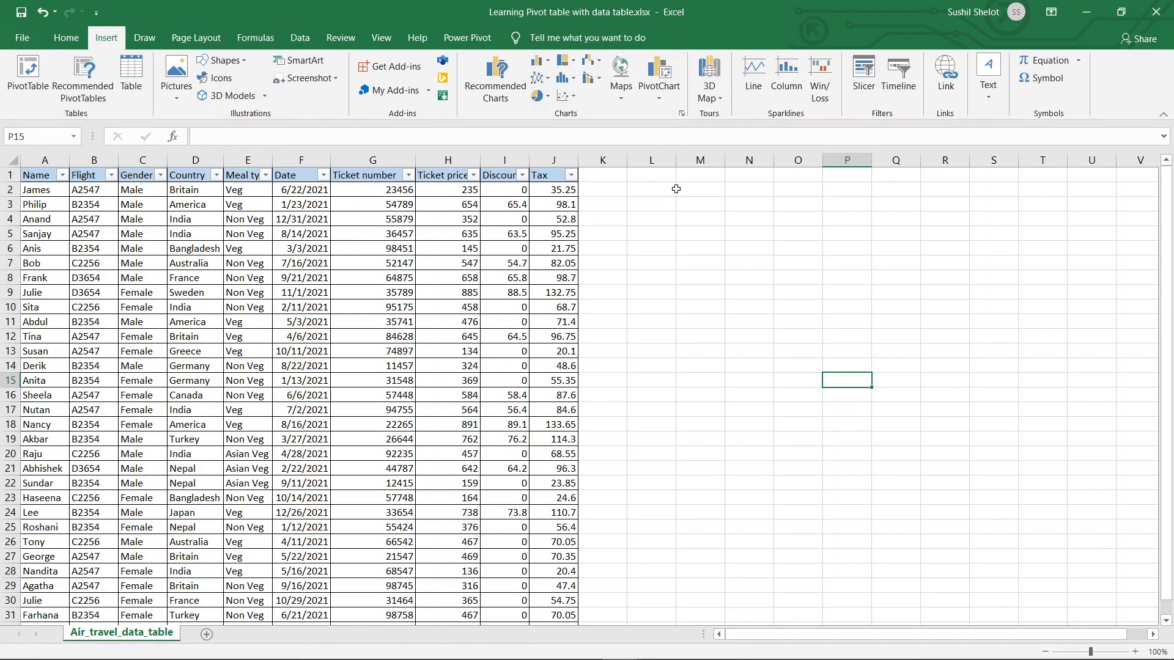
click(515, 216)
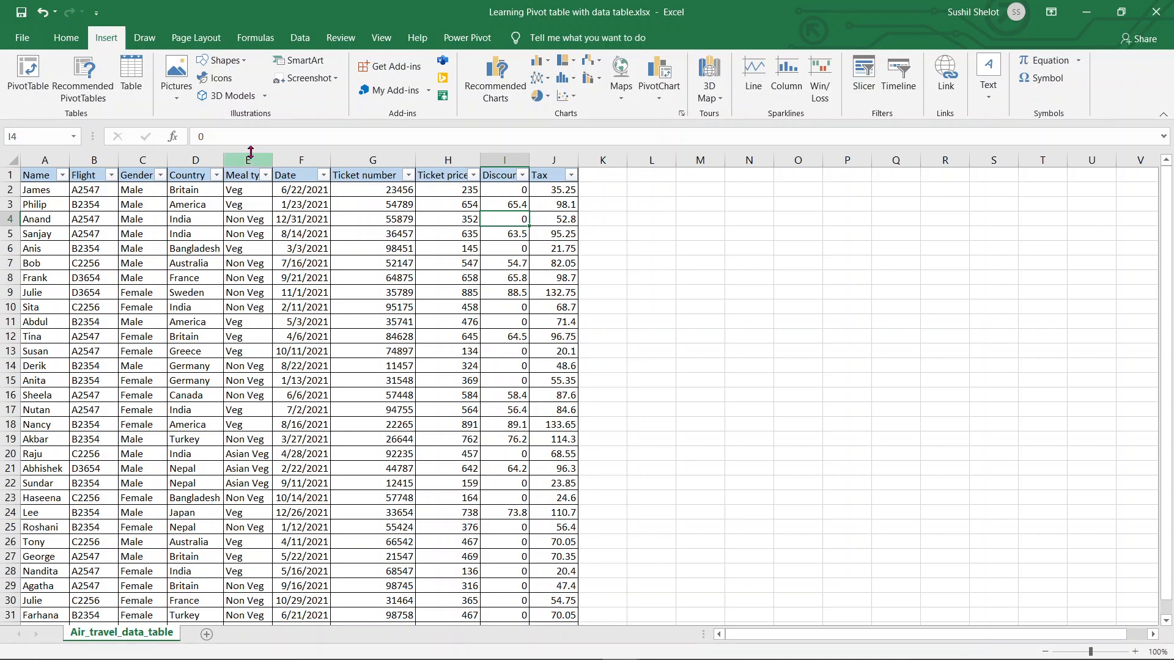
click(131, 74)
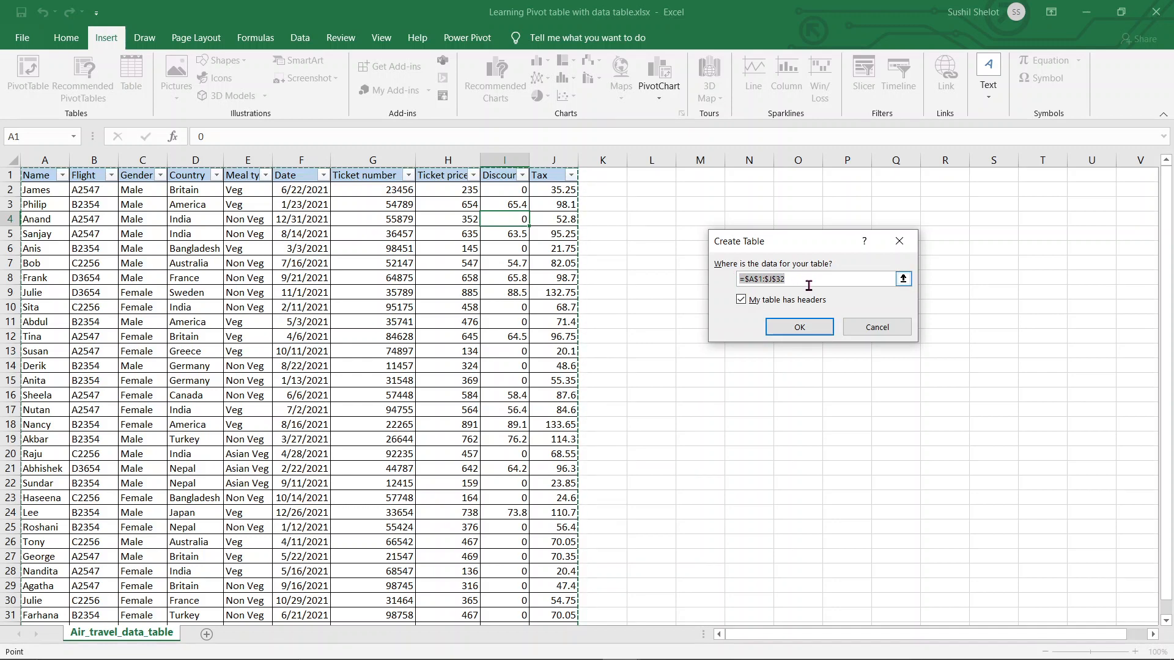
scroll(519, 332, down, 2)
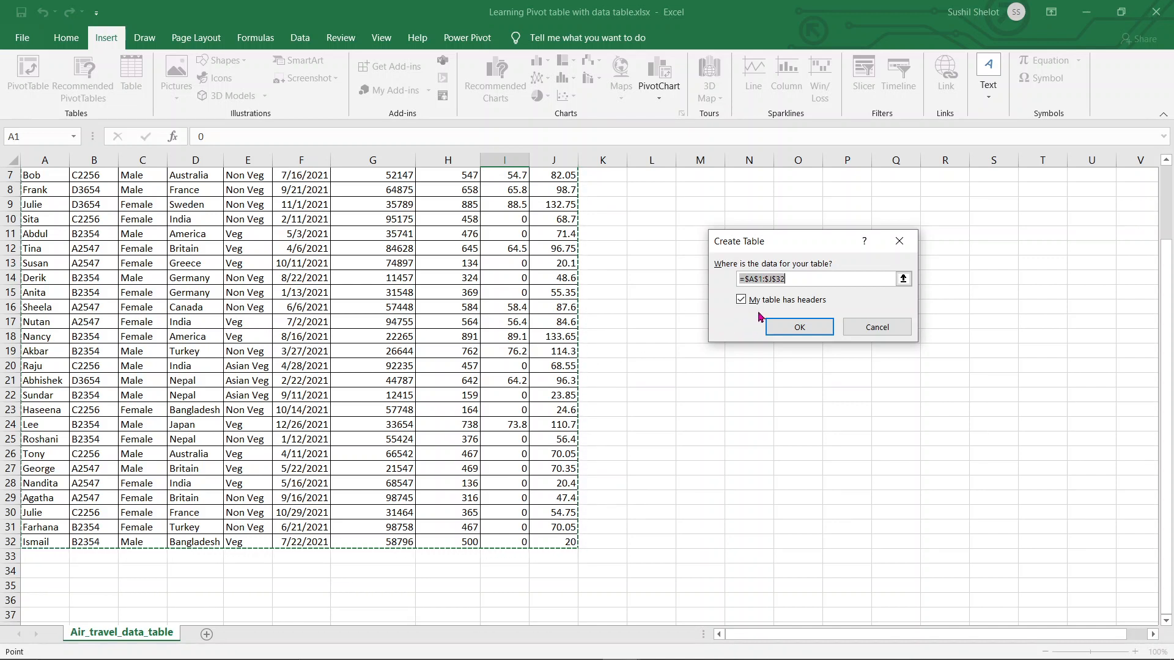
scroll(519, 322, up, 2)
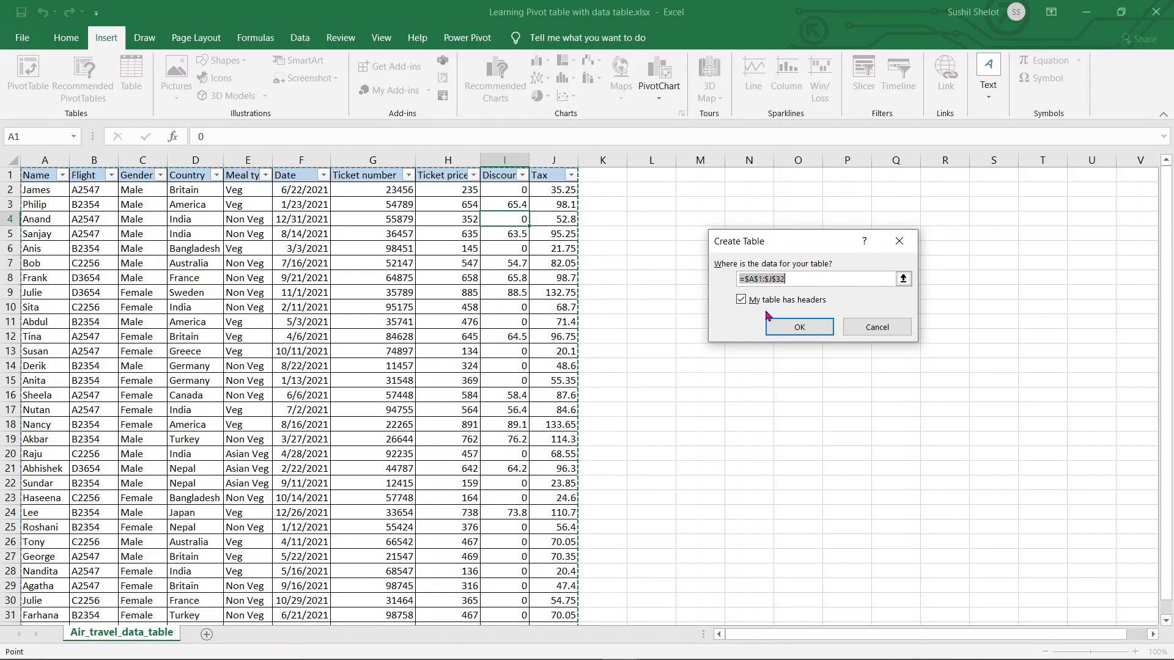
click(800, 328)
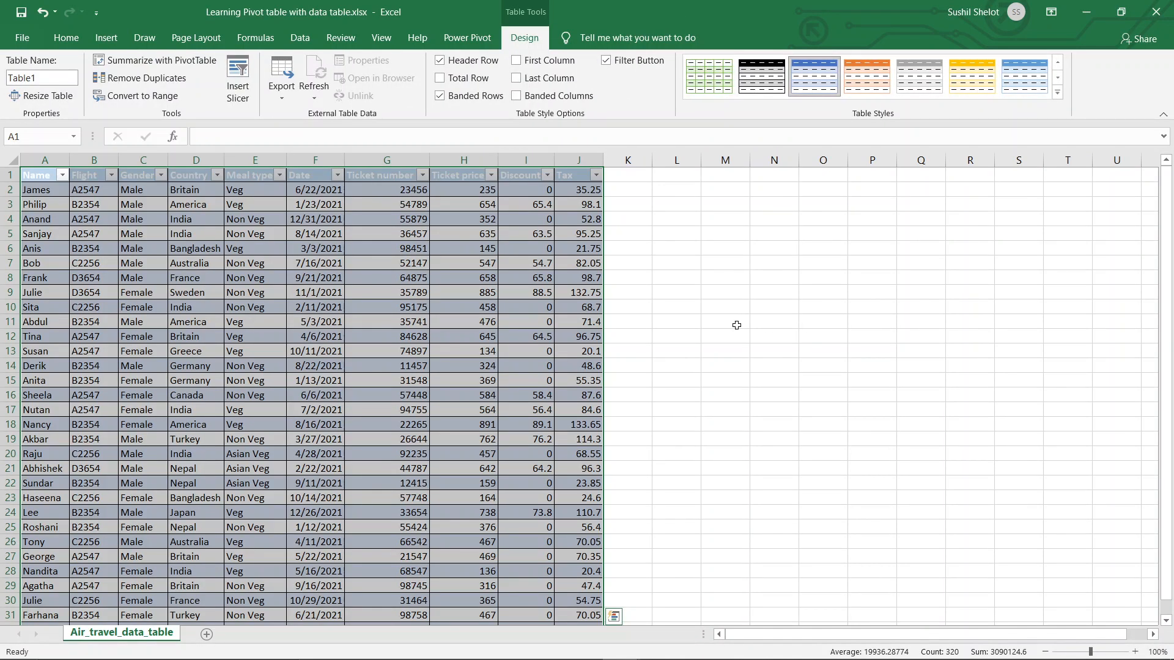
Step: Rename the new table as Airplane
click(8, 78)
double_click(24, 77)
text(A)
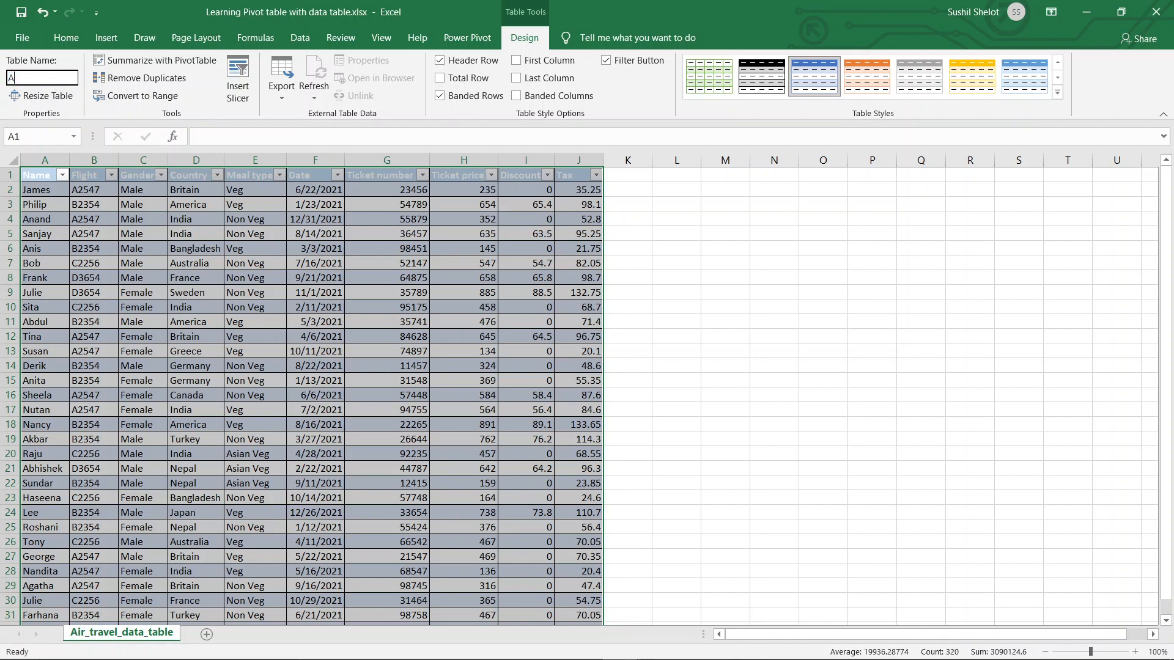
text(irplane)
click(591, 416)
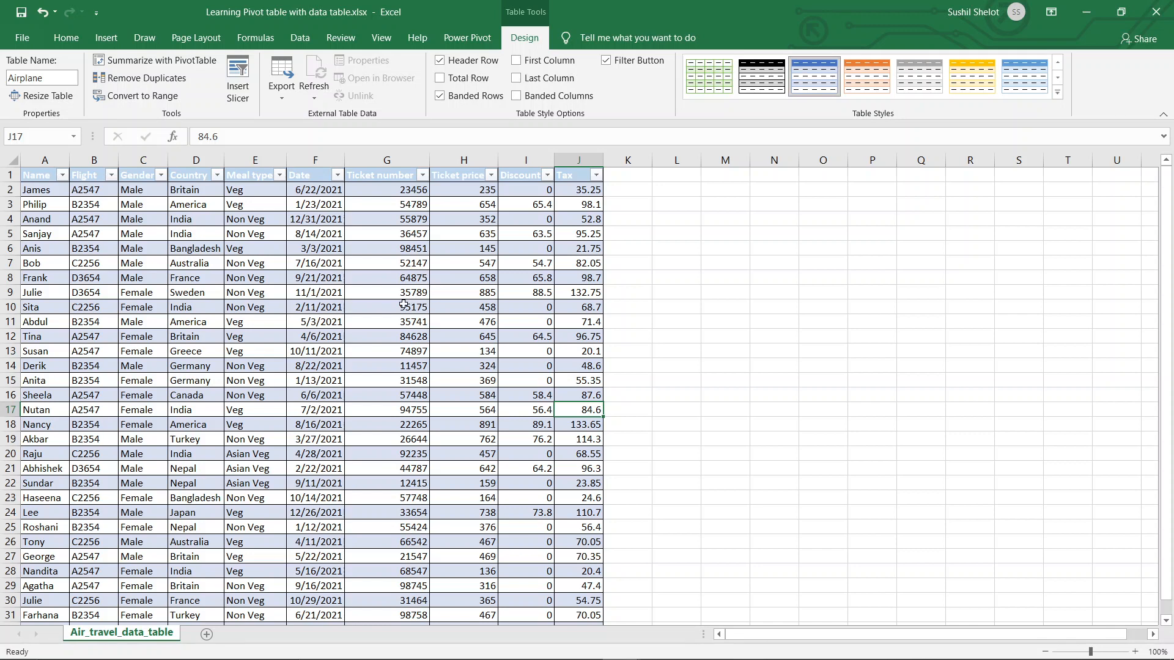
Step: Apply the plain, unshaded style to the Airplane table and deselect the table
click(1059, 64)
click(1059, 64)
click(1059, 64)
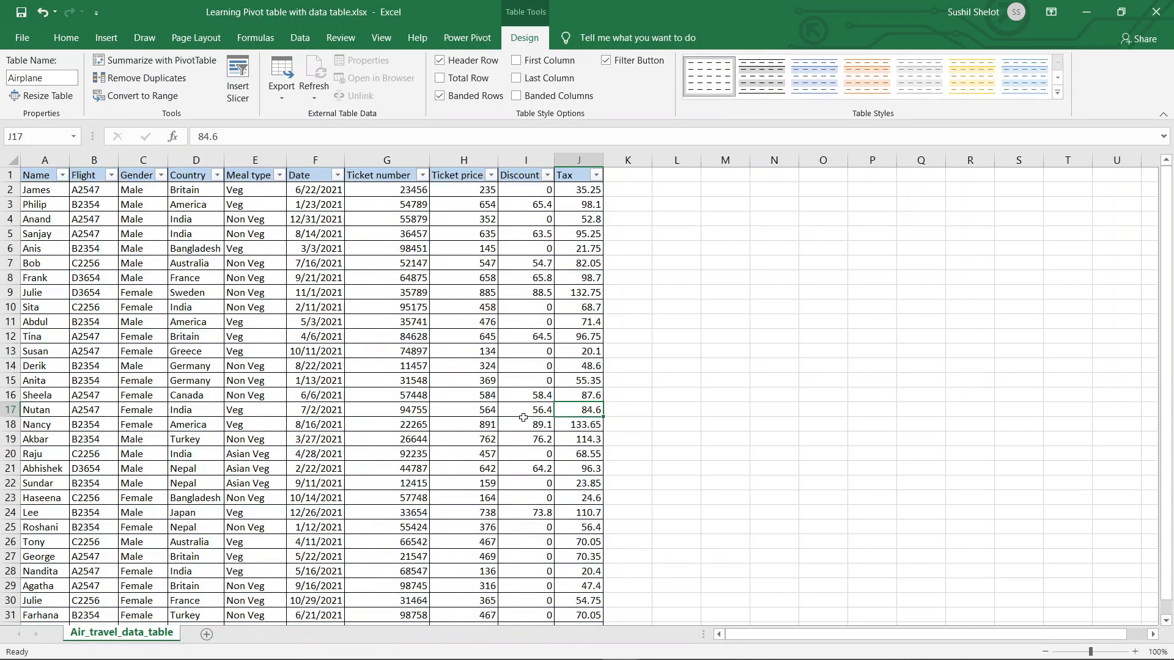
click(610, 426)
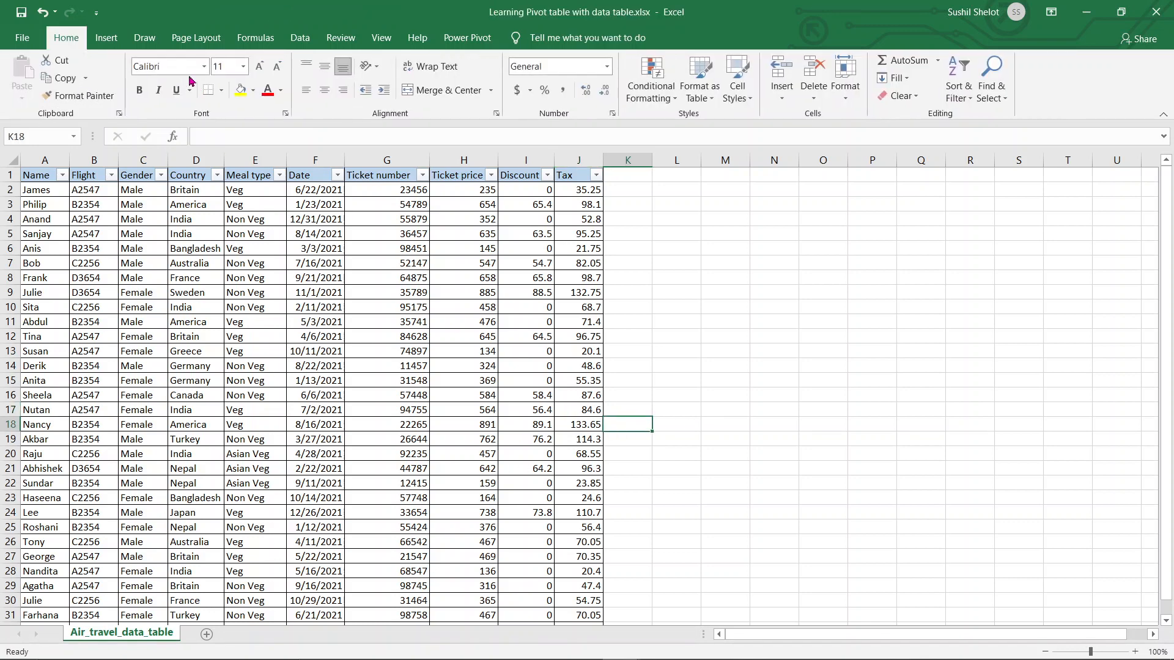
click(300, 37)
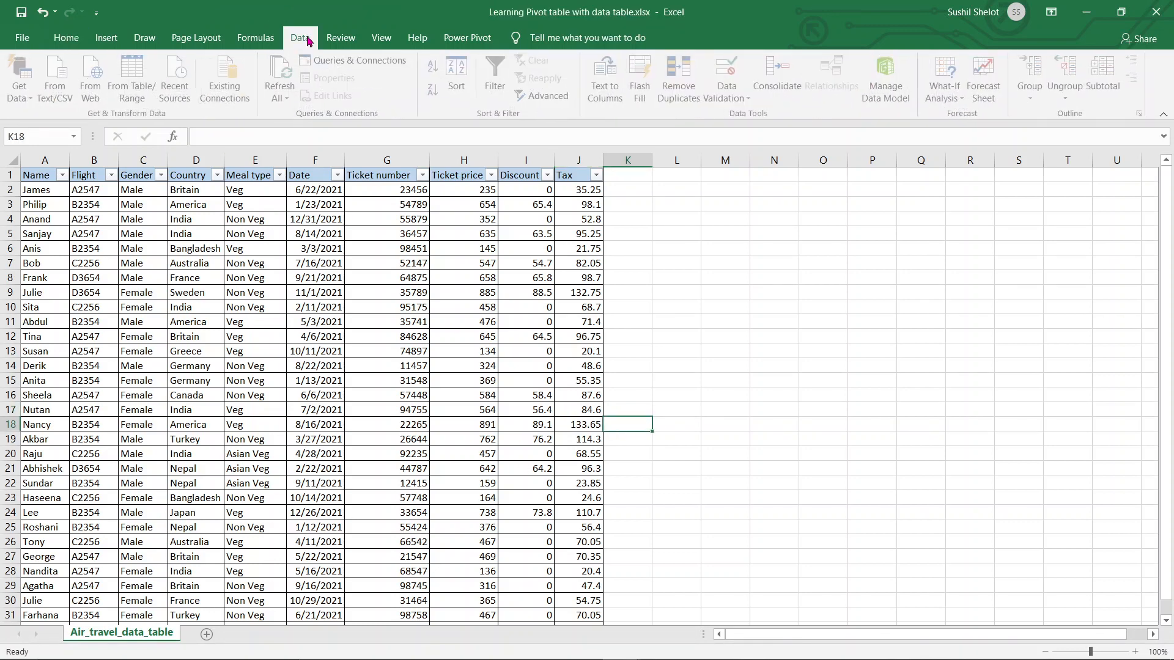
click(128, 76)
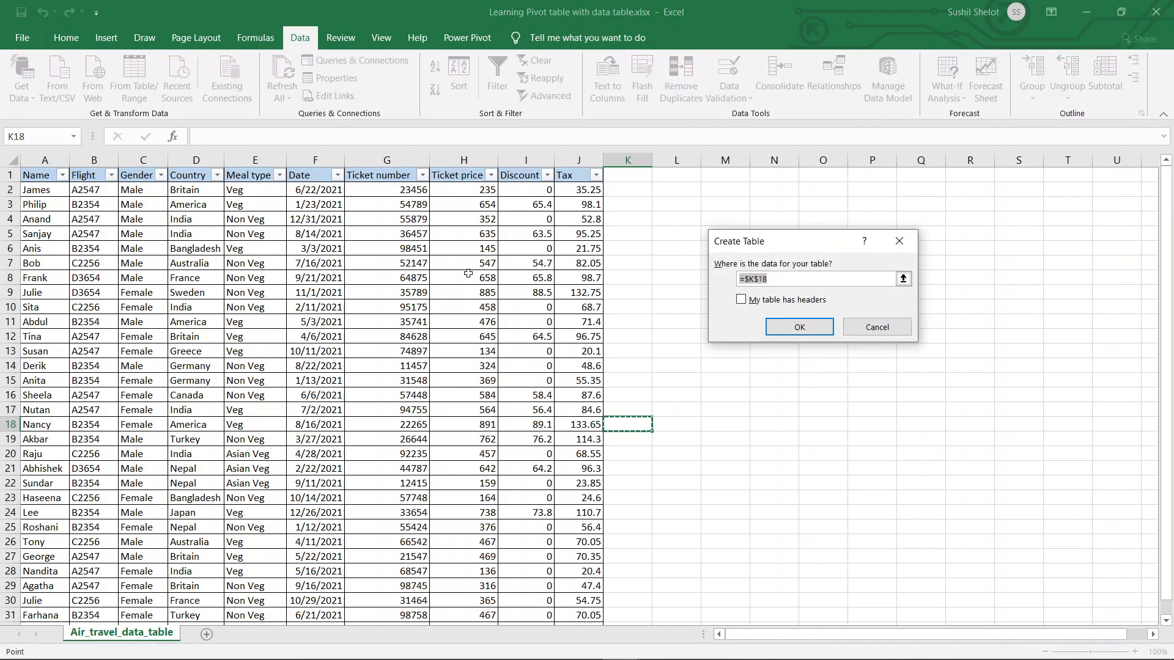
click(881, 331)
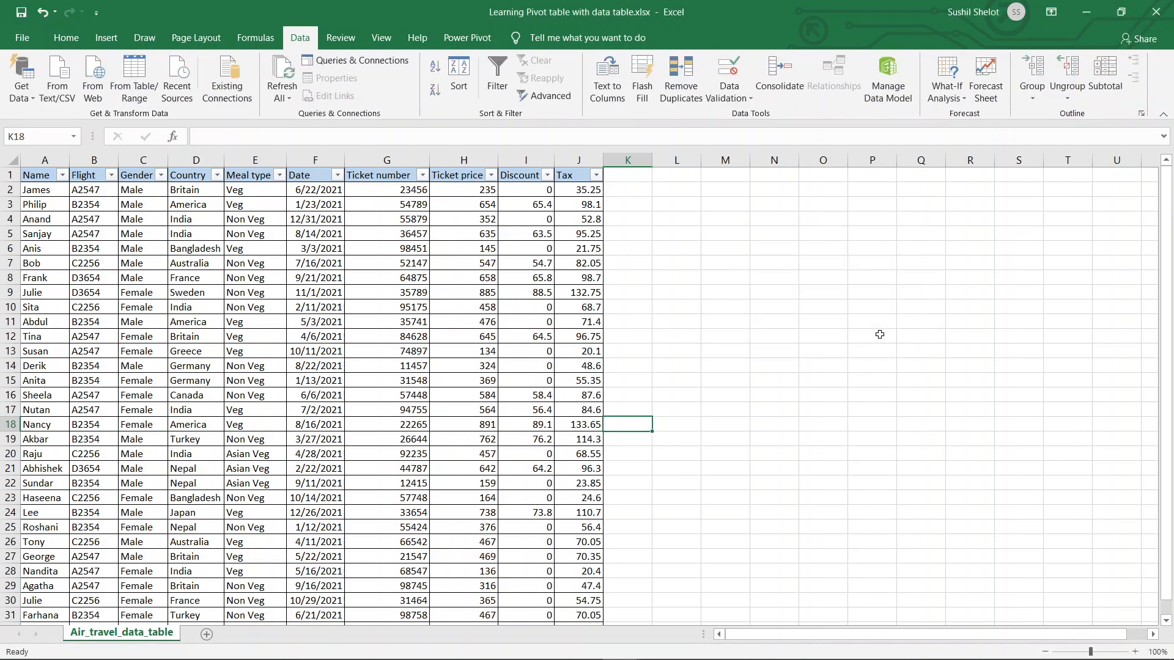
Step: Create a PivotTable on a new worksheet using the Airplane table as its source
click(108, 38)
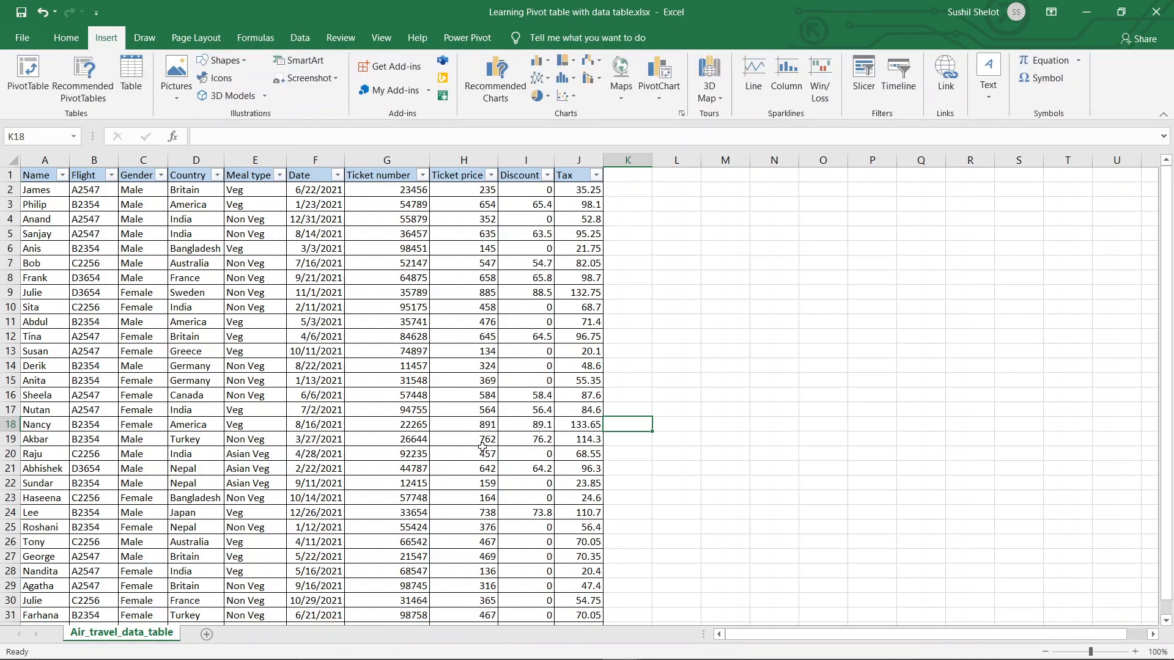
click(483, 448)
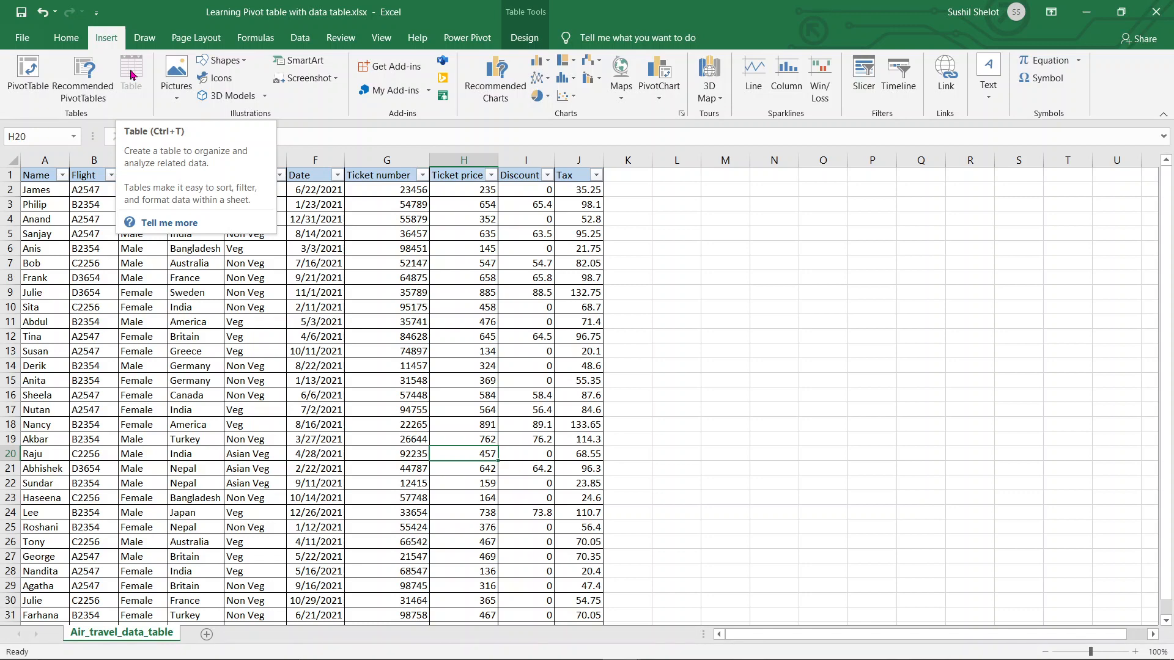
click(25, 75)
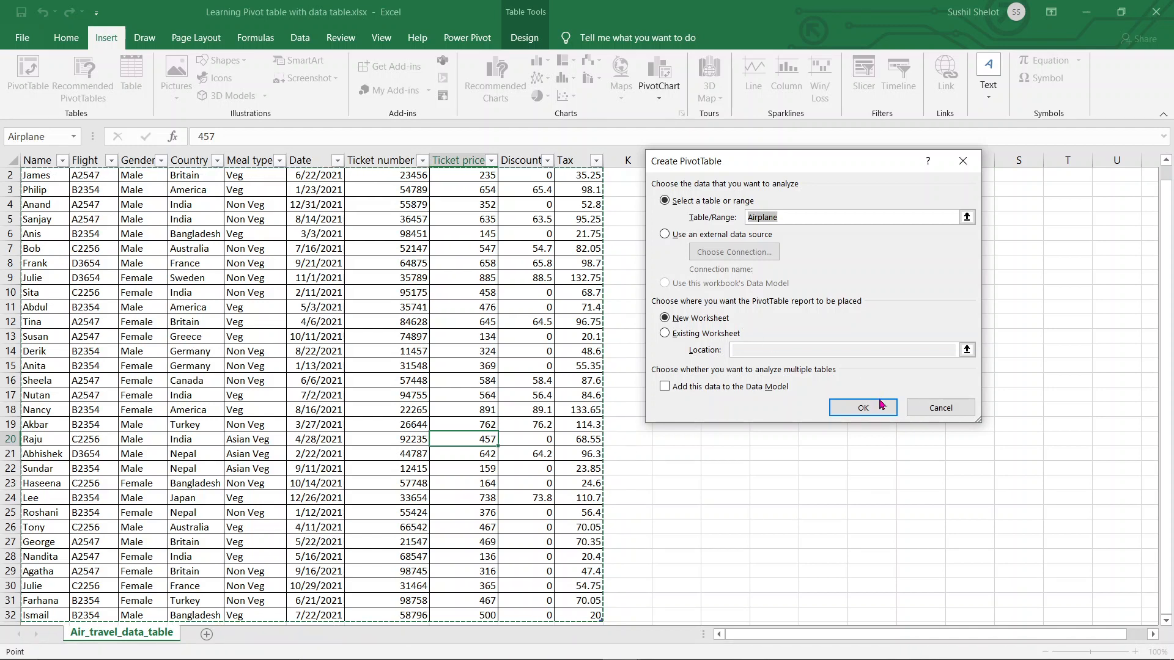
click(875, 414)
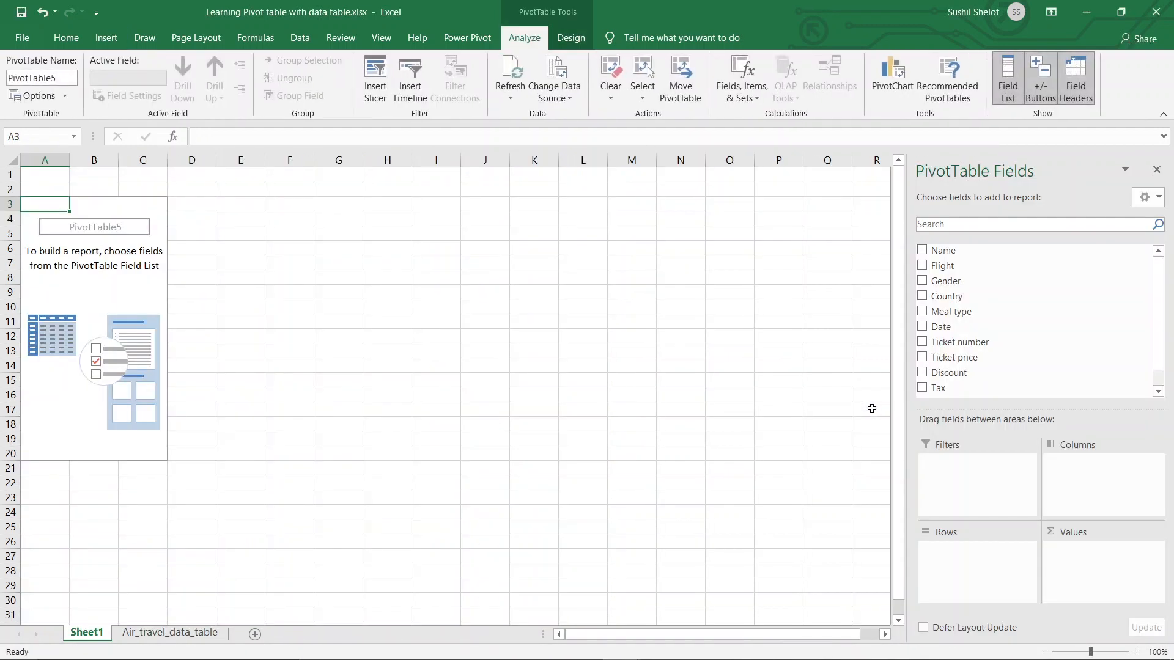
Step: Add Name and Country as row fields, and Ticket number, Ticket price, Discount and Tax as value fields to the PivotTable
click(923, 251)
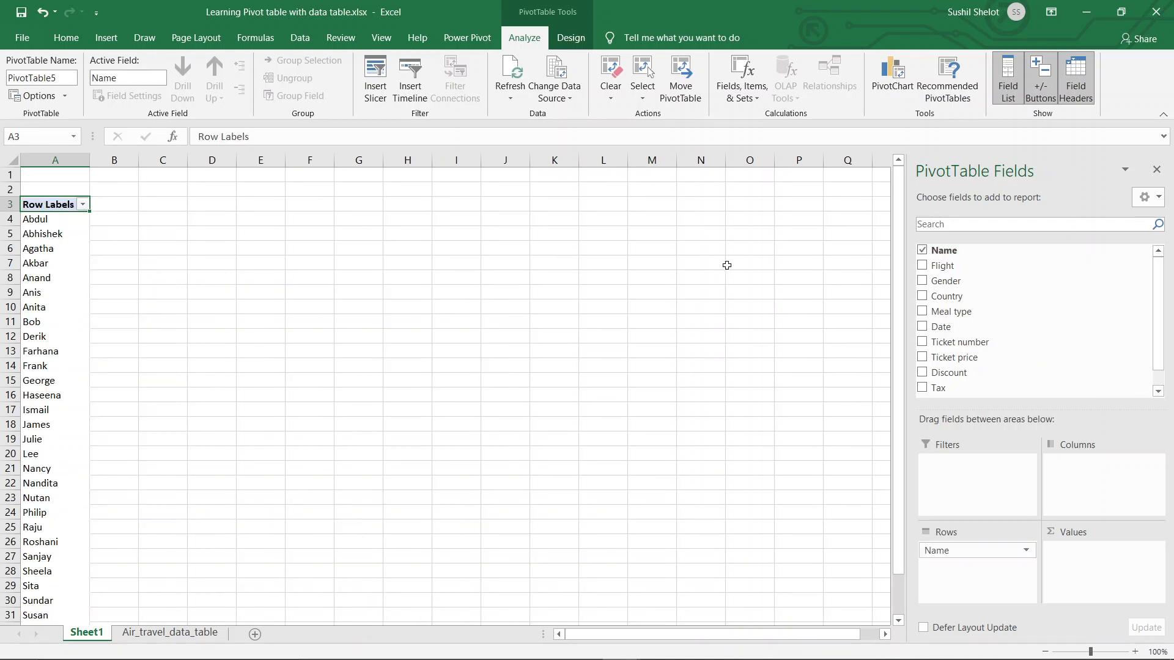
click(922, 297)
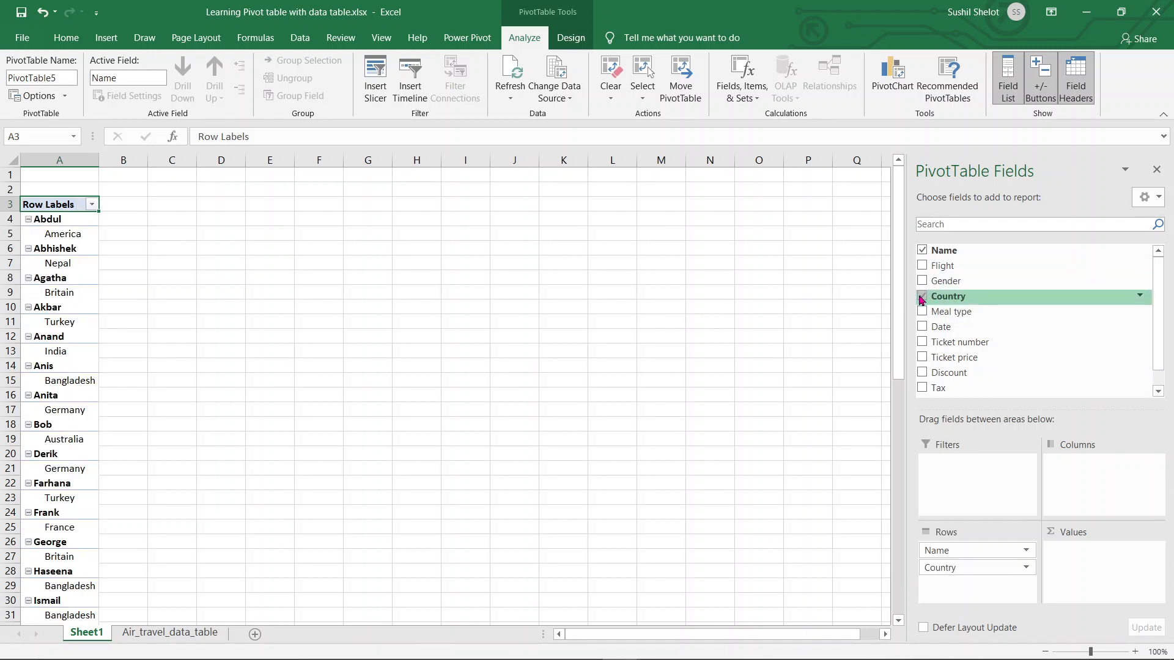
click(922, 343)
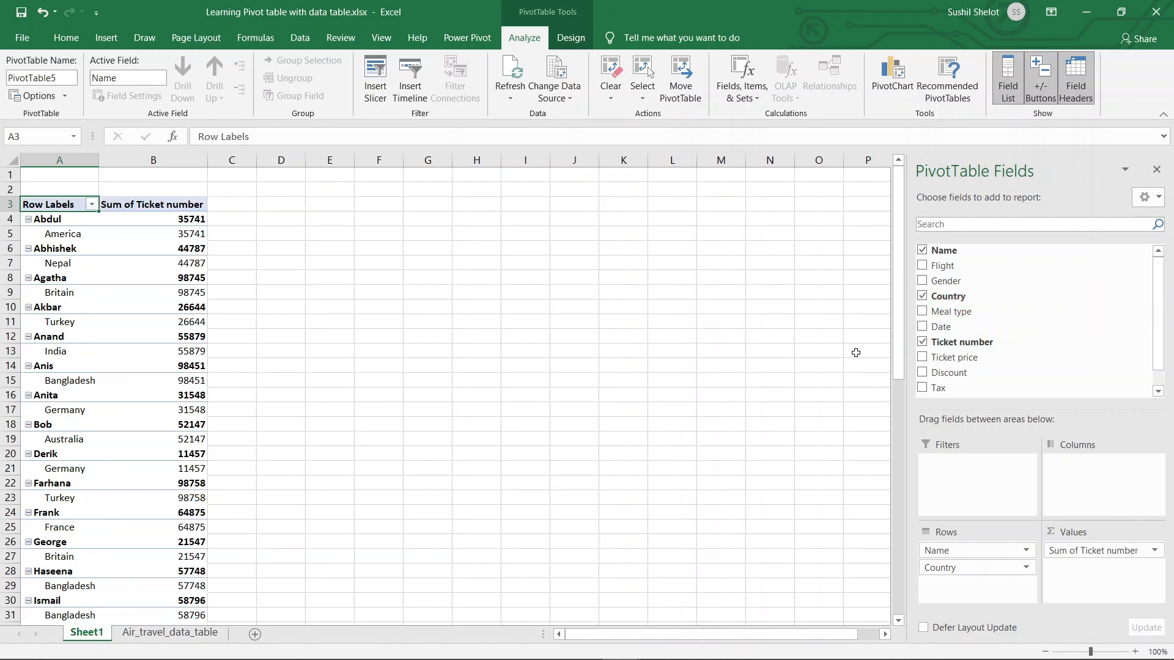
click(922, 358)
click(922, 373)
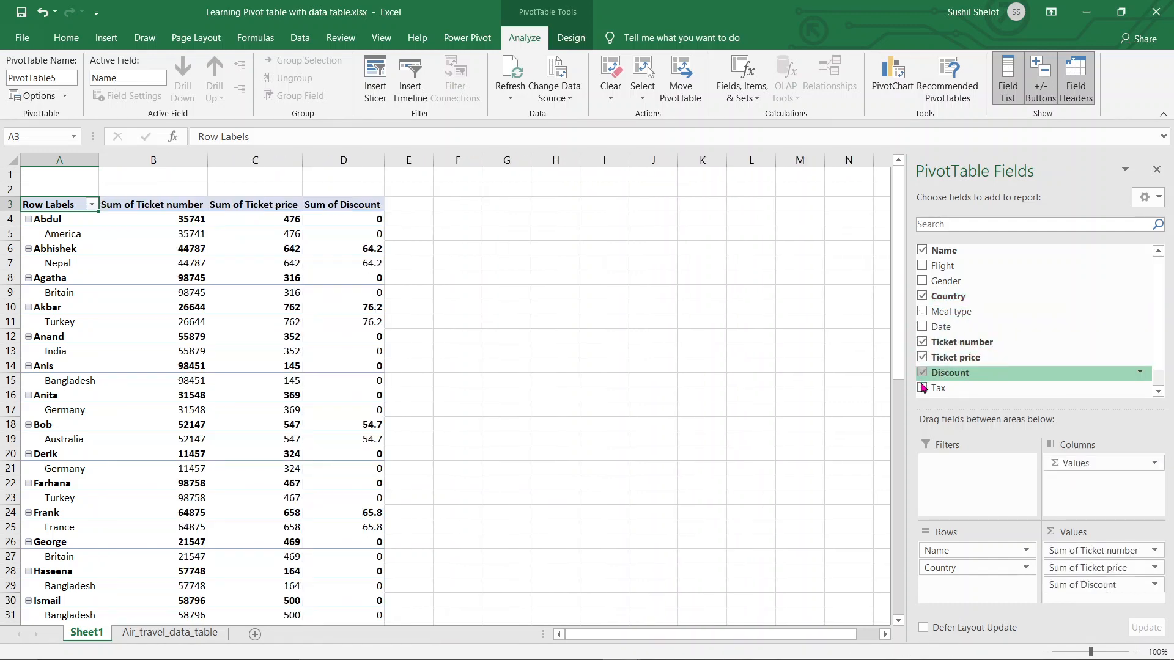
click(922, 388)
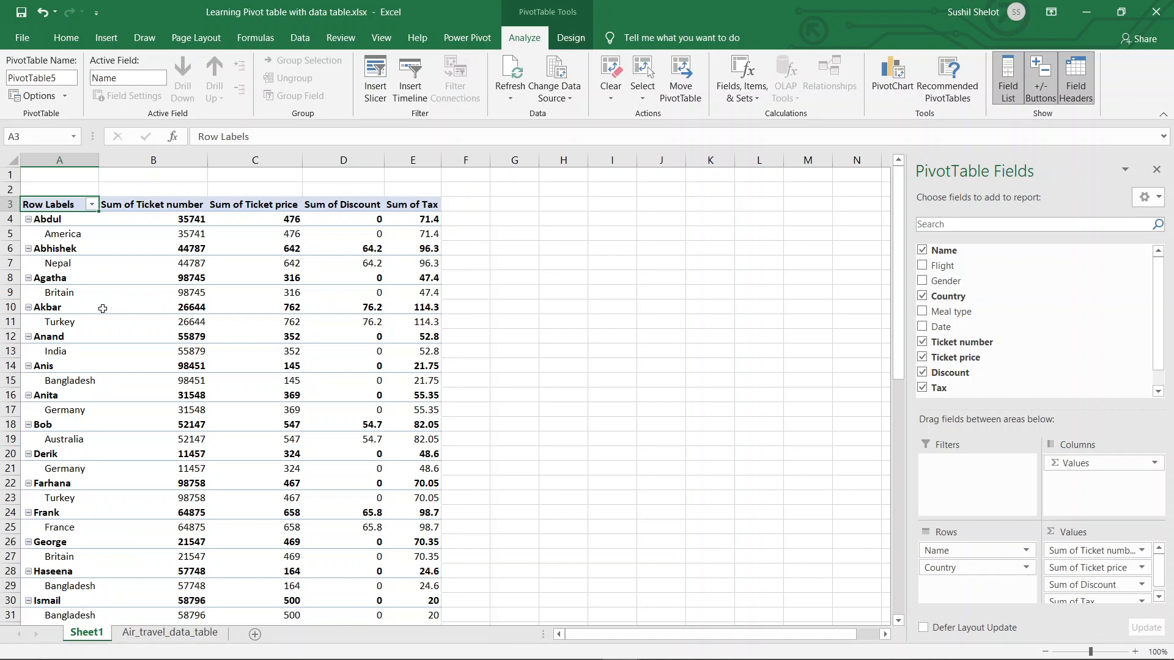
Step: Summarize the PivotTable's Ticket number values by Count
click(158, 218)
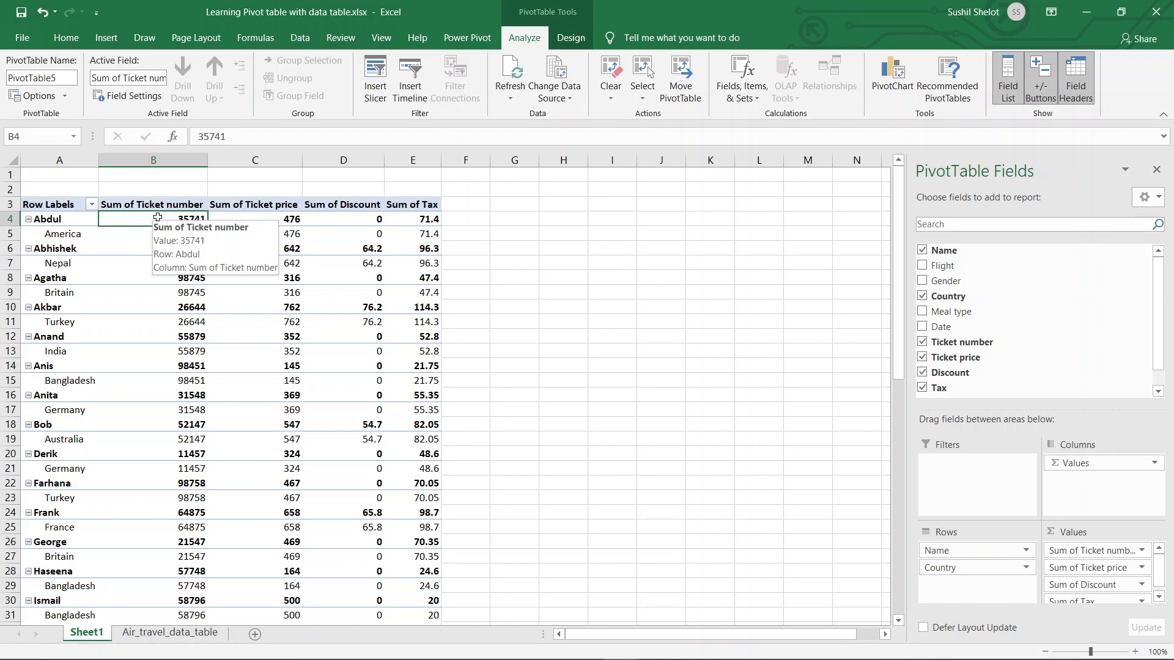
right_click(158, 218)
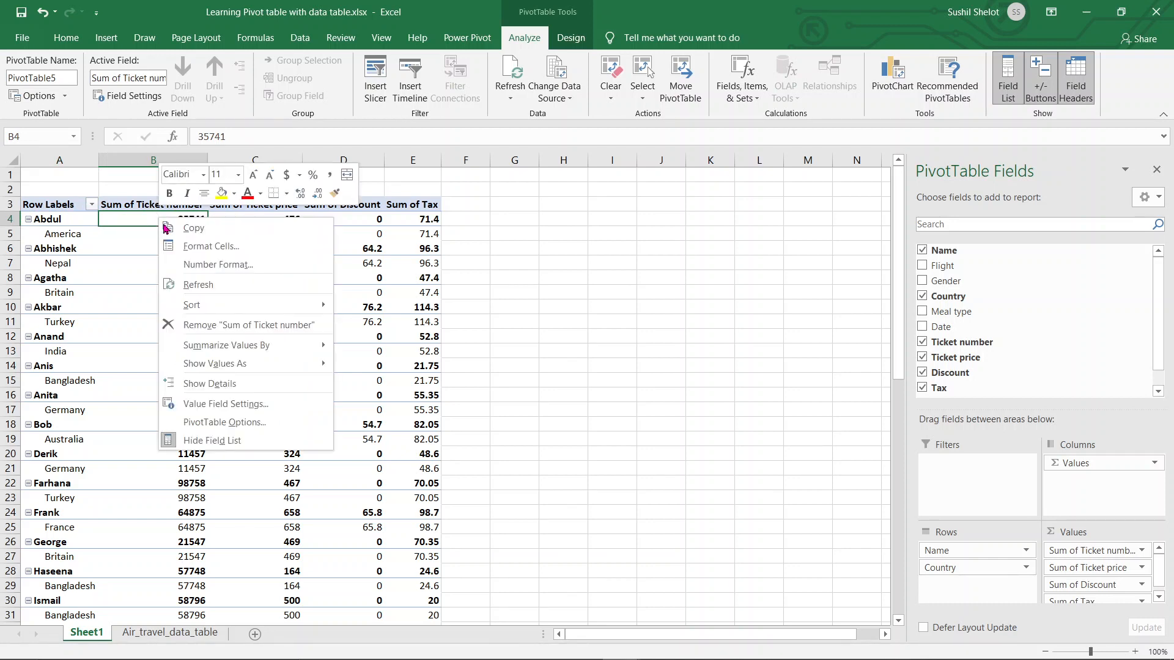
mouse_move(207, 365)
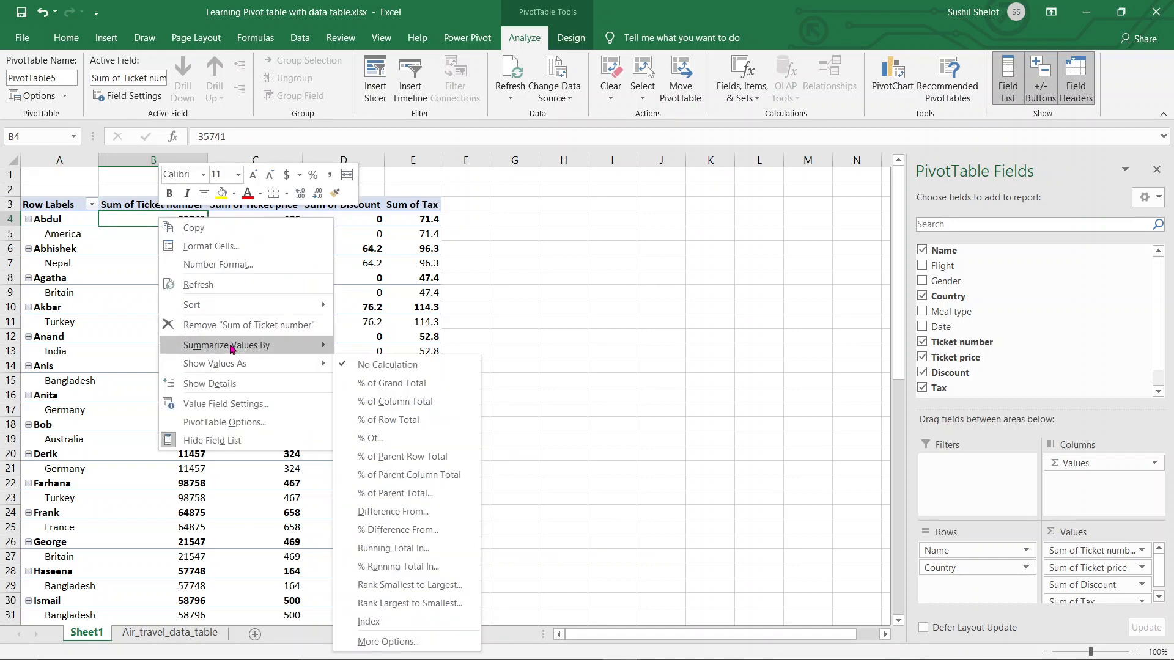
click(380, 367)
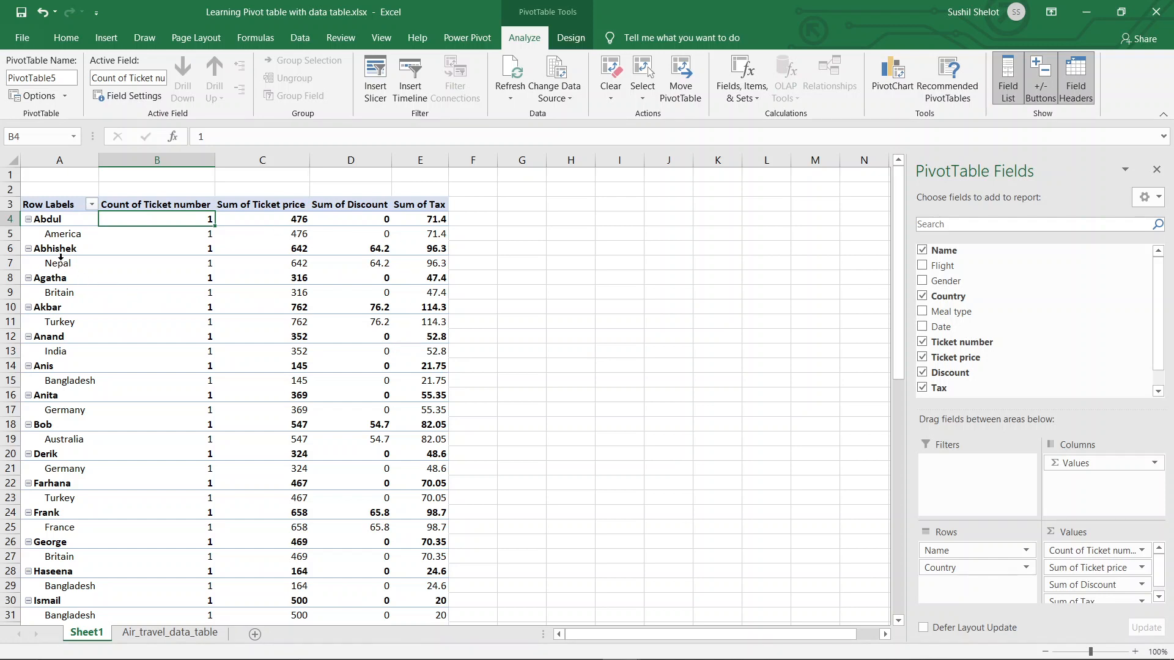
Step: Examine the first passenger's tax, ticket price, name, country and ticket count in the PivotTable
click(426, 220)
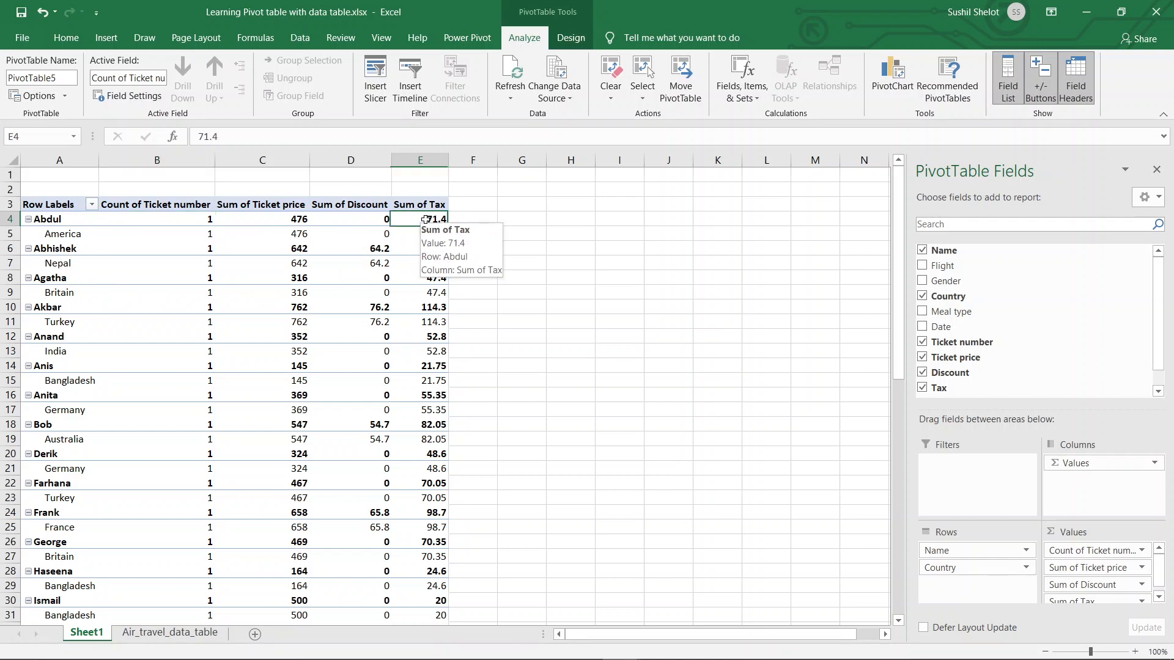
click(300, 221)
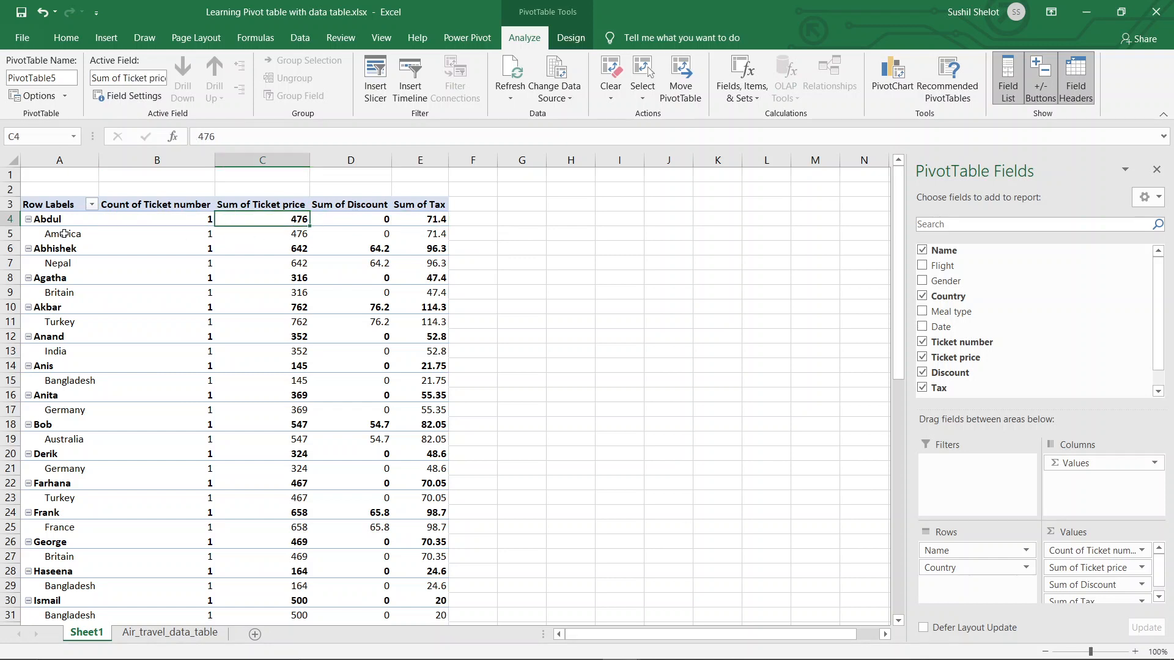
click(71, 224)
click(71, 236)
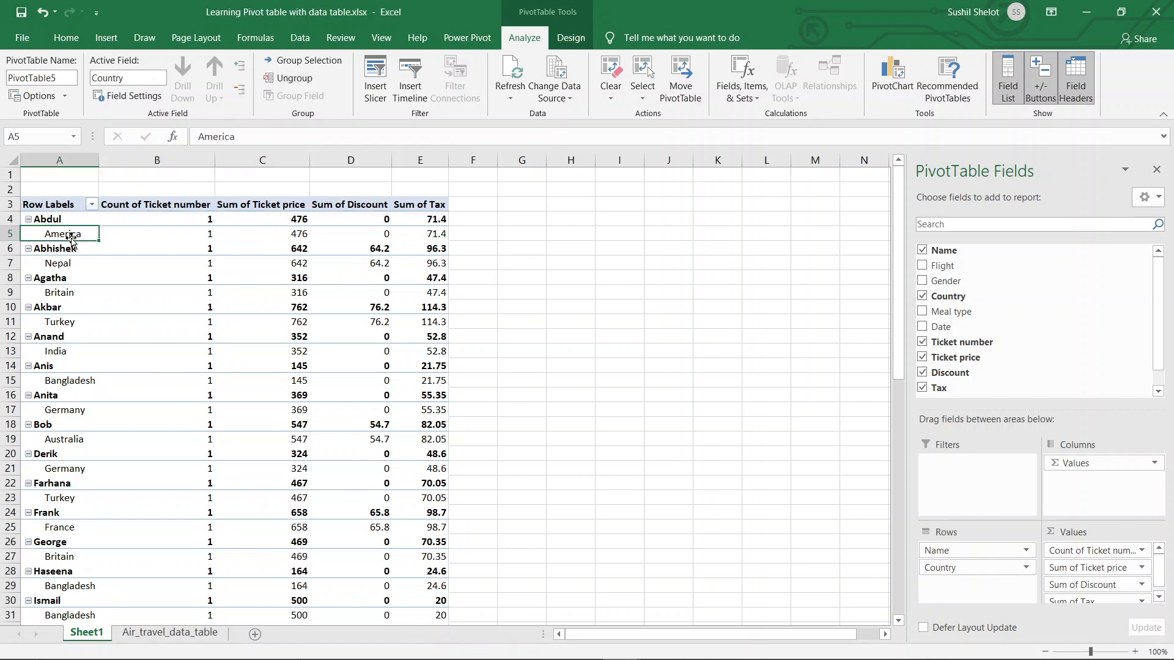
click(196, 238)
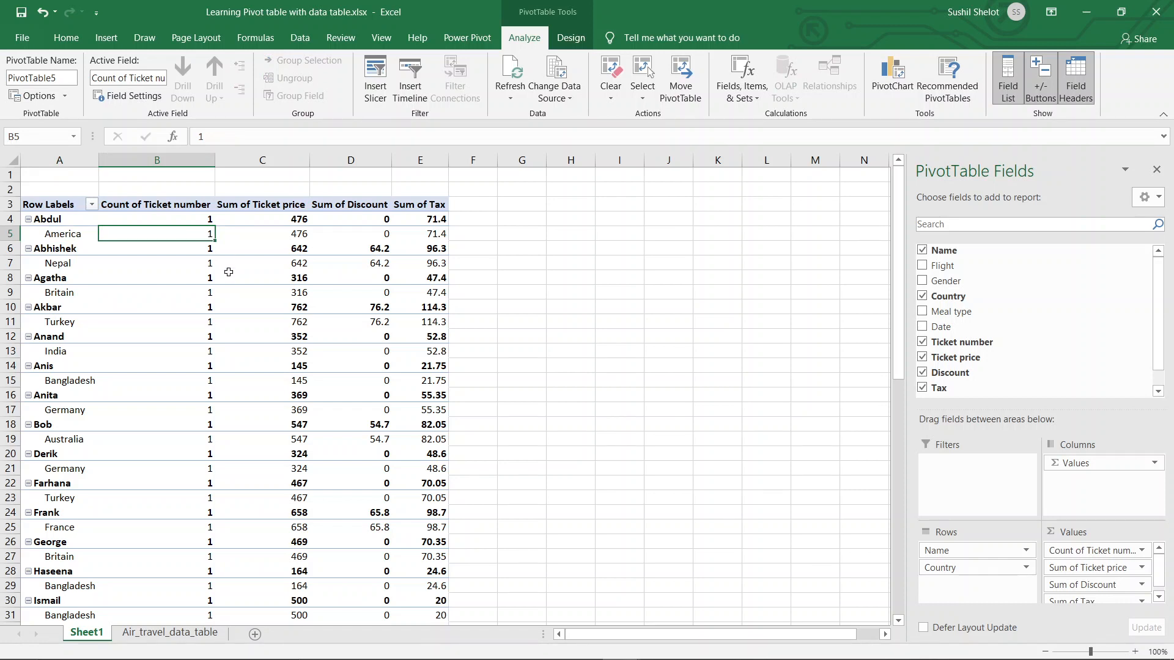
mouse_move(251, 285)
Step: Compare selecting an empty cell beside the PivotTable with selecting a Discount value inside it, and show the PivotTable analysis tools
click(689, 245)
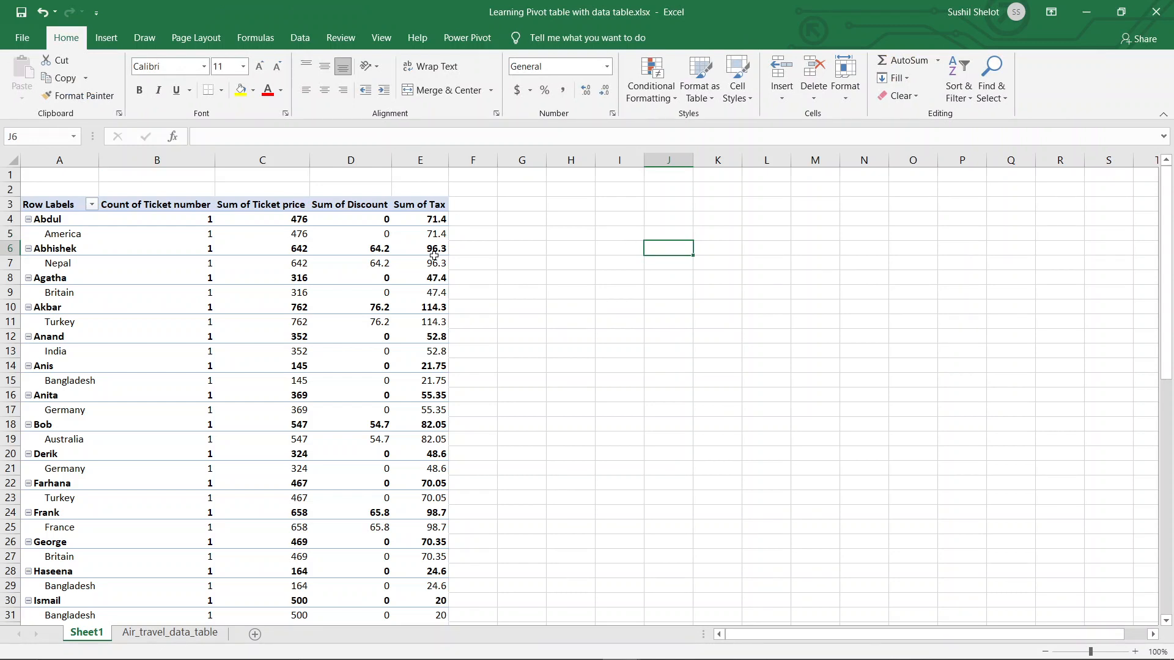
mouse_move(364, 253)
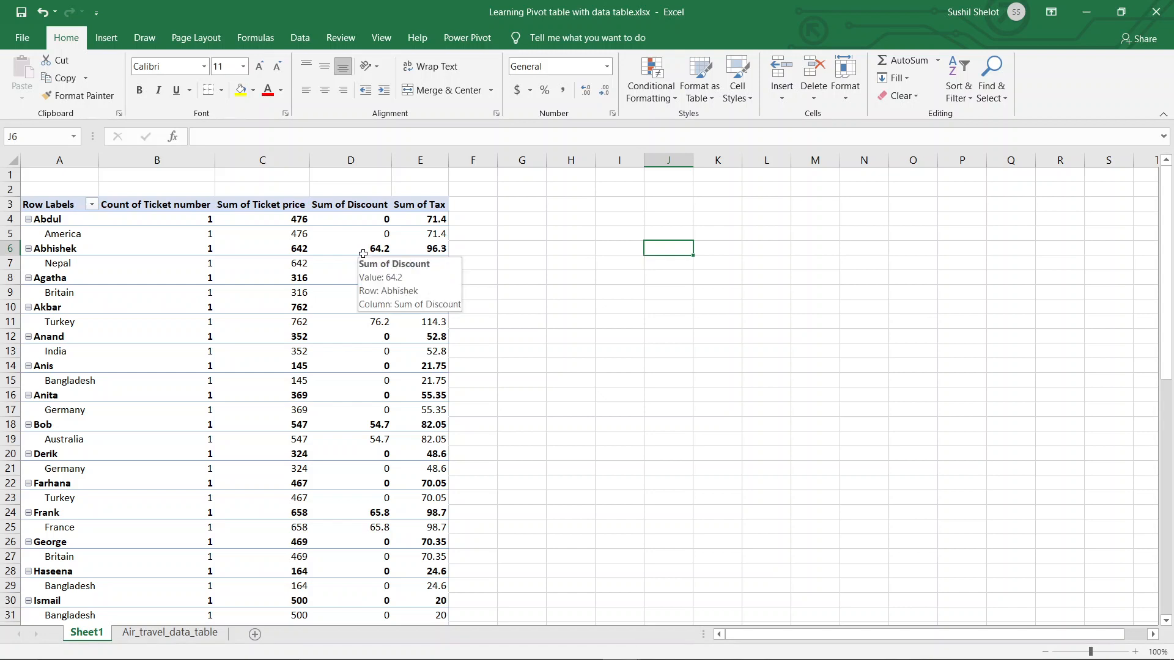
click(362, 249)
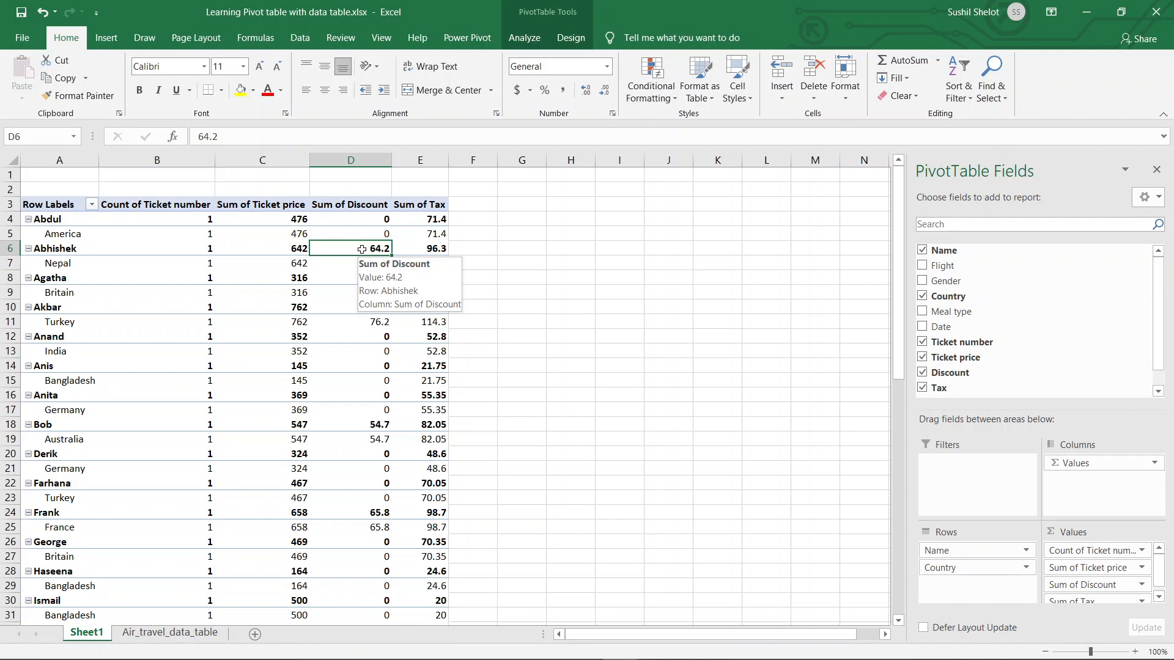
click(533, 45)
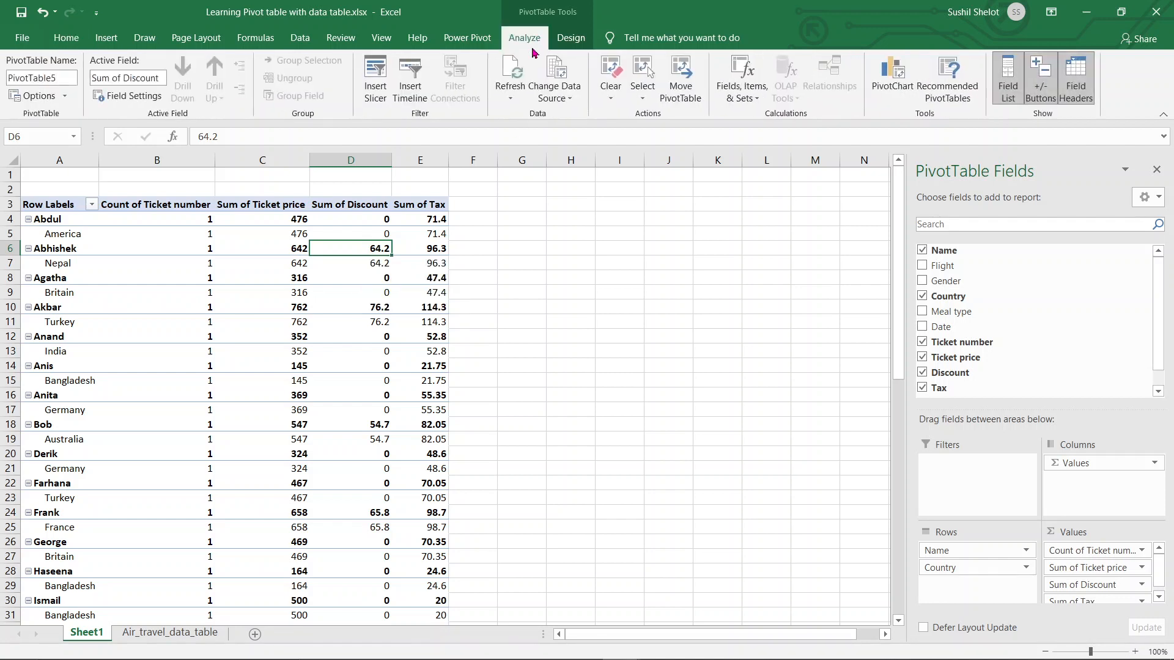
Step: Clear all fields from the PivotTable and select a cell within the empty report area
click(613, 99)
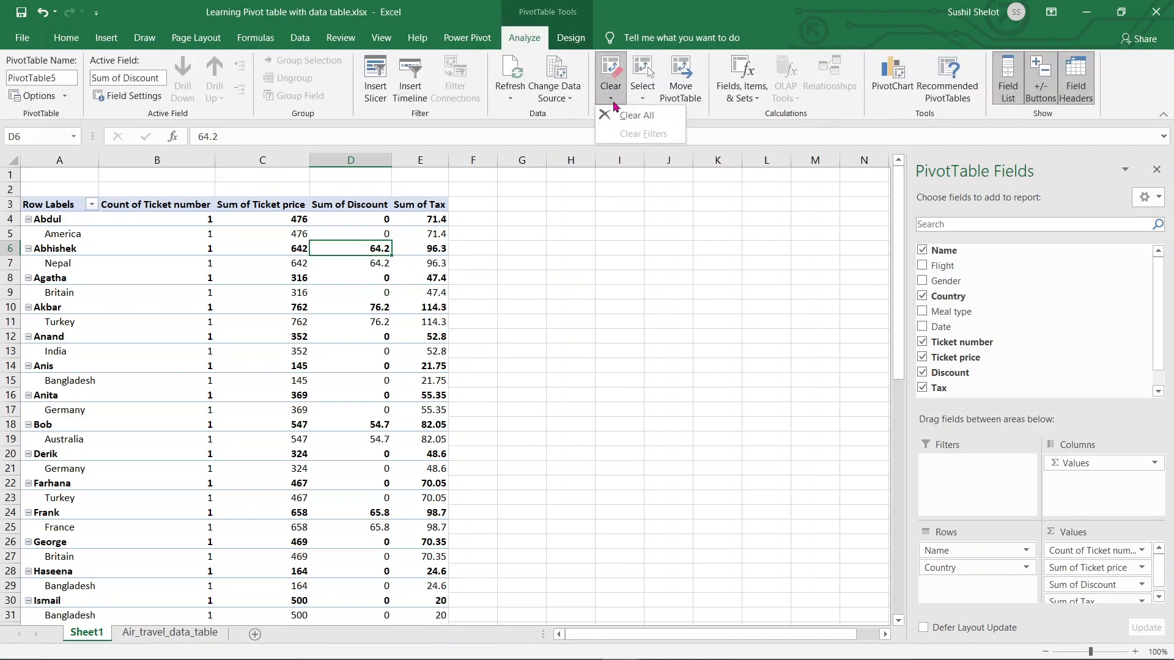
click(625, 117)
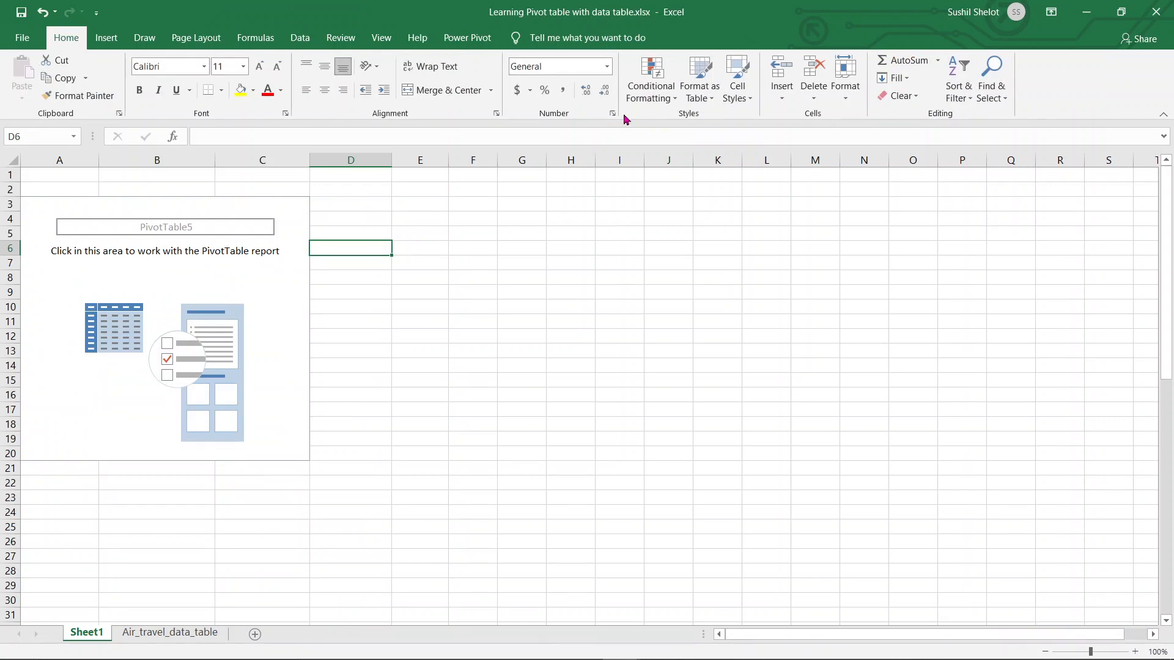
click(240, 275)
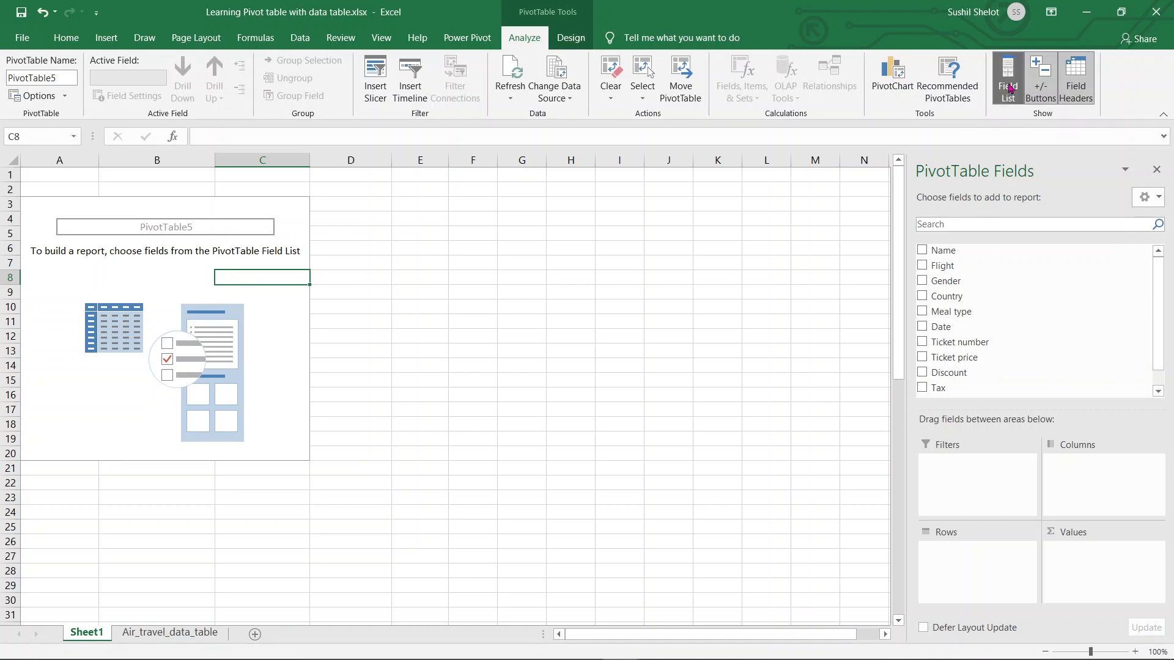
Step: Hide the PivotTable field list and show it again
click(1010, 87)
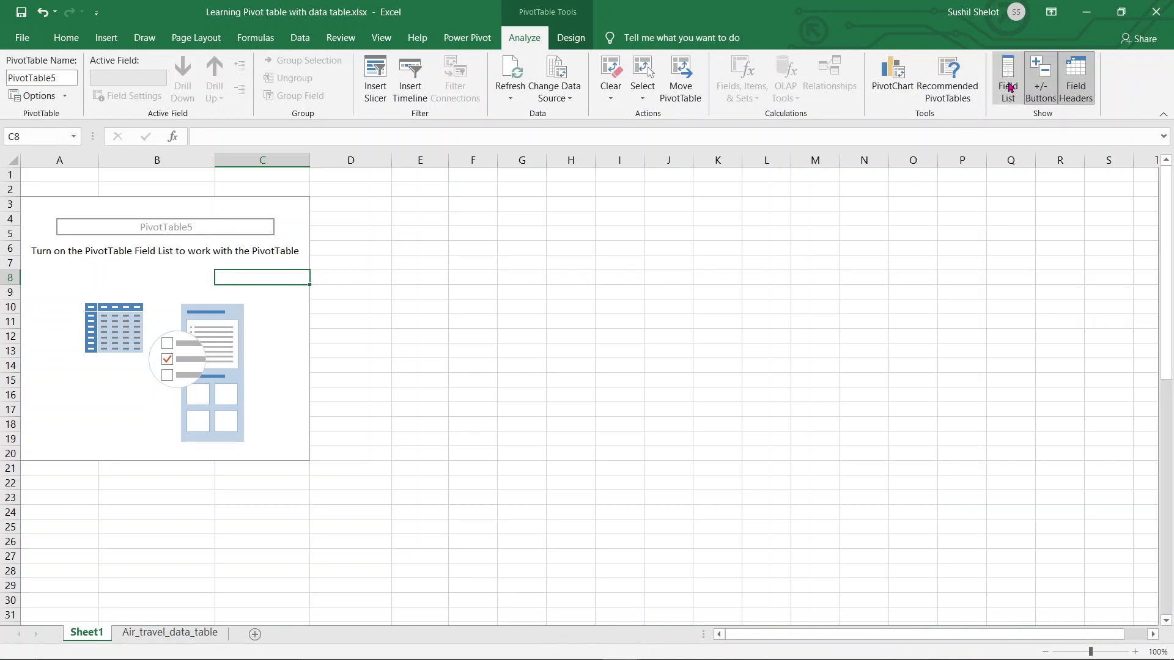
click(1010, 87)
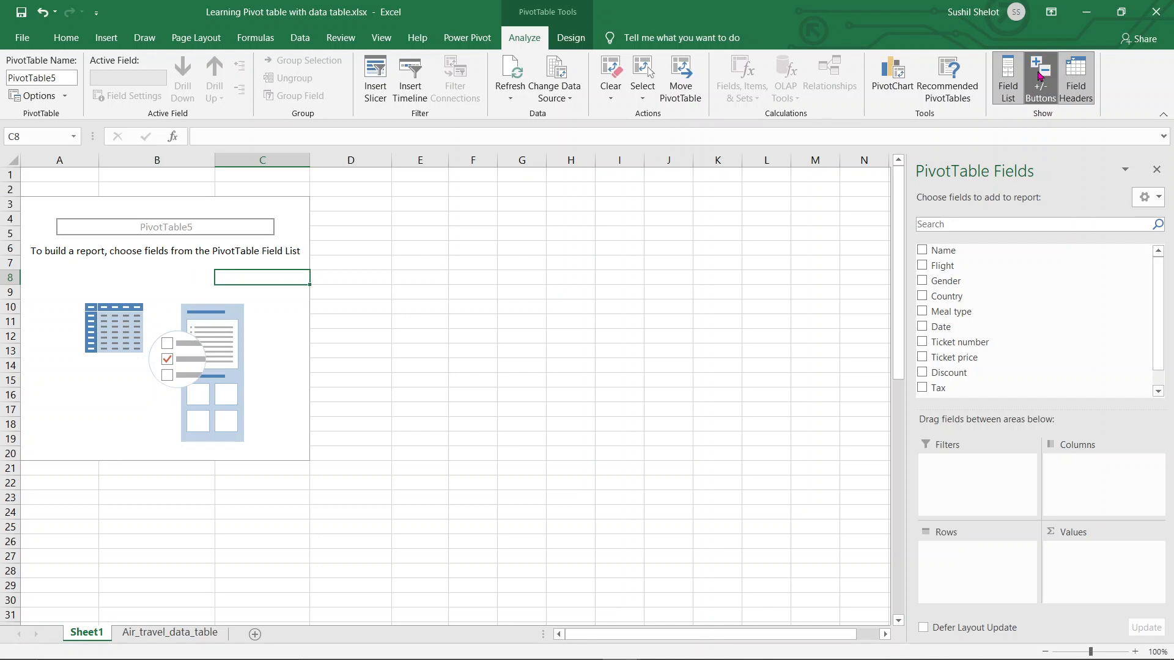
click(1040, 75)
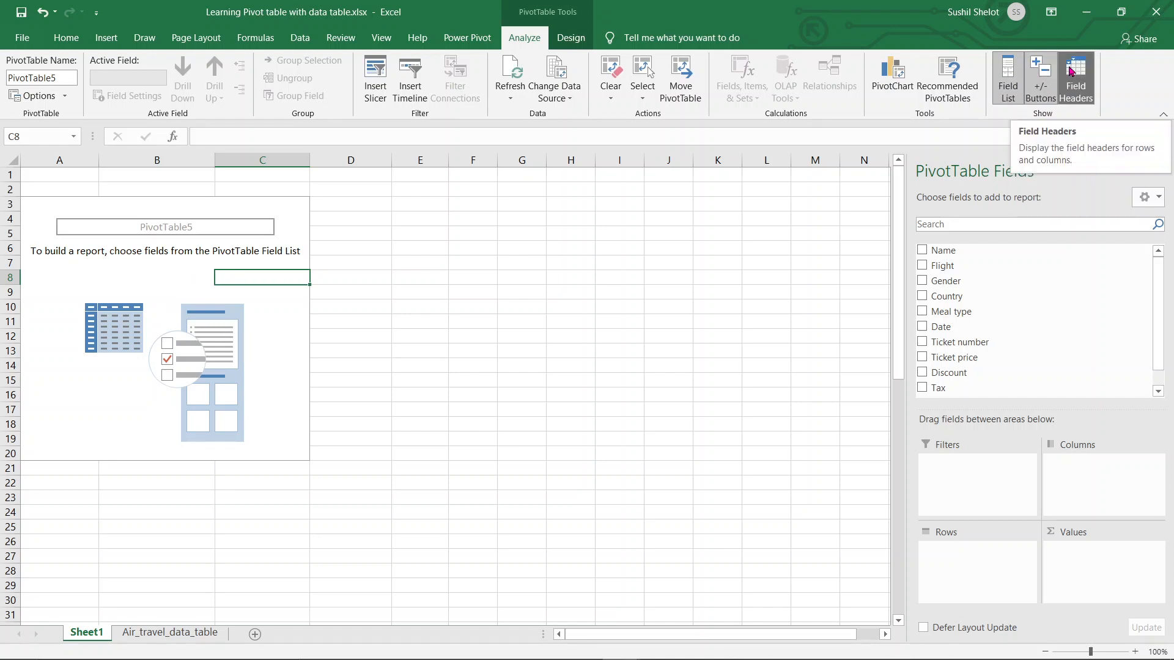
Step: Add Name, Flight, Gender and Date as row fields, and Ticket number, Ticket price, Discount and Tax as value fields
click(922, 250)
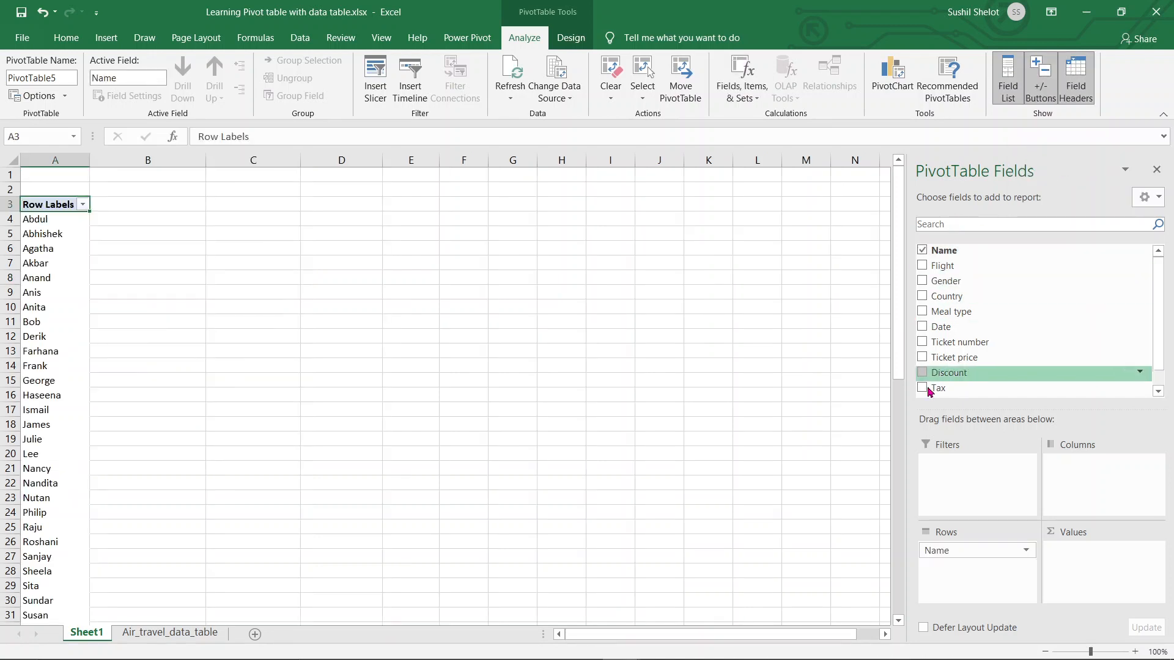
click(923, 267)
click(922, 281)
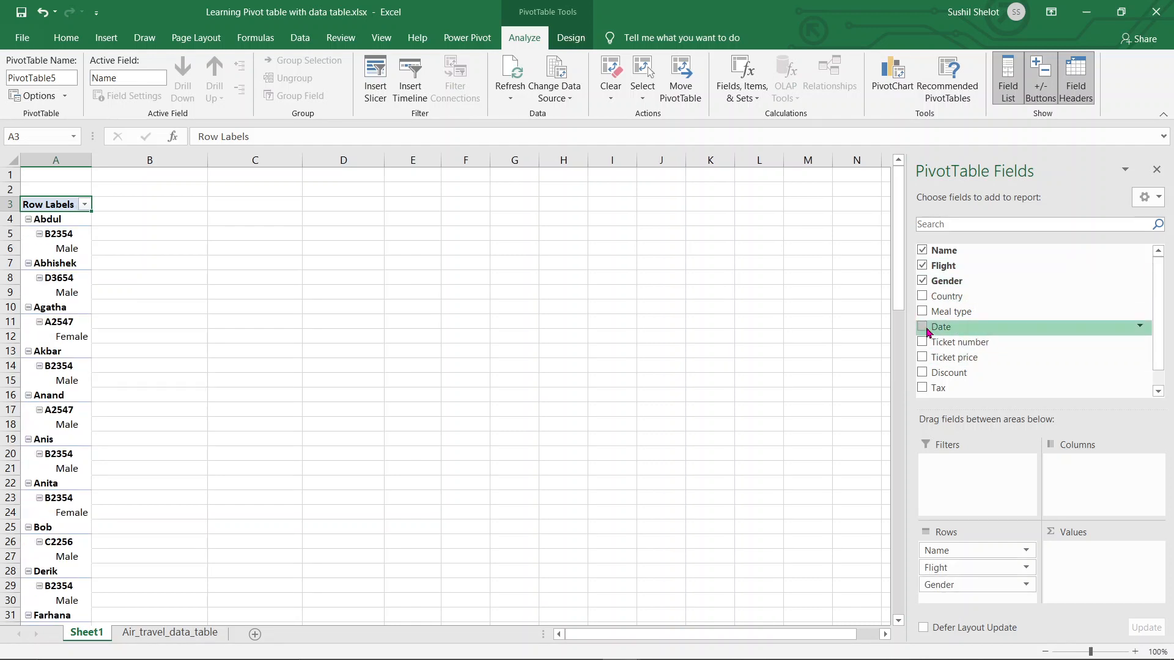
click(922, 327)
click(923, 343)
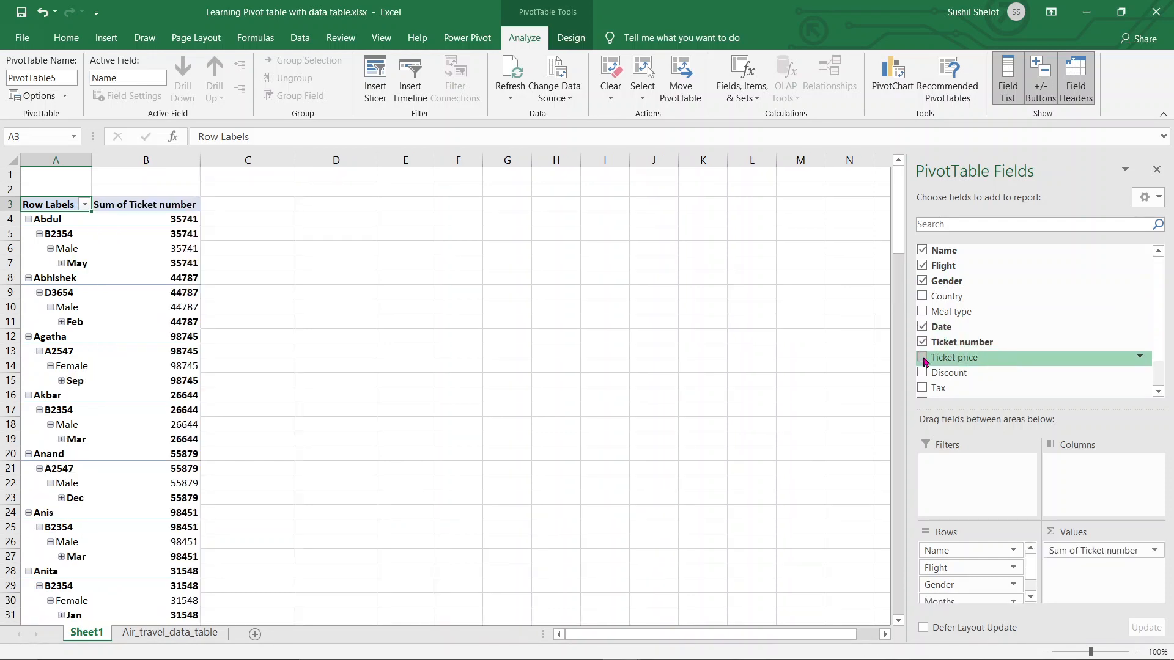
click(923, 358)
click(923, 373)
click(922, 388)
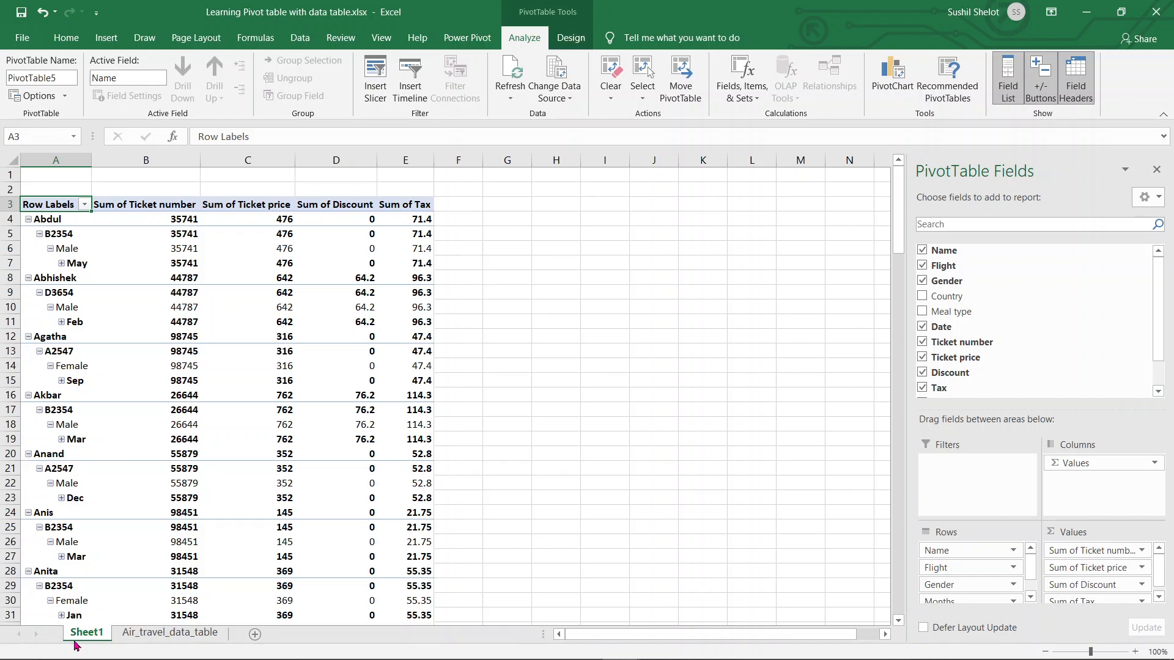
Step: Collapse the entire Name field so each passenger takes a single row
right_click(62, 224)
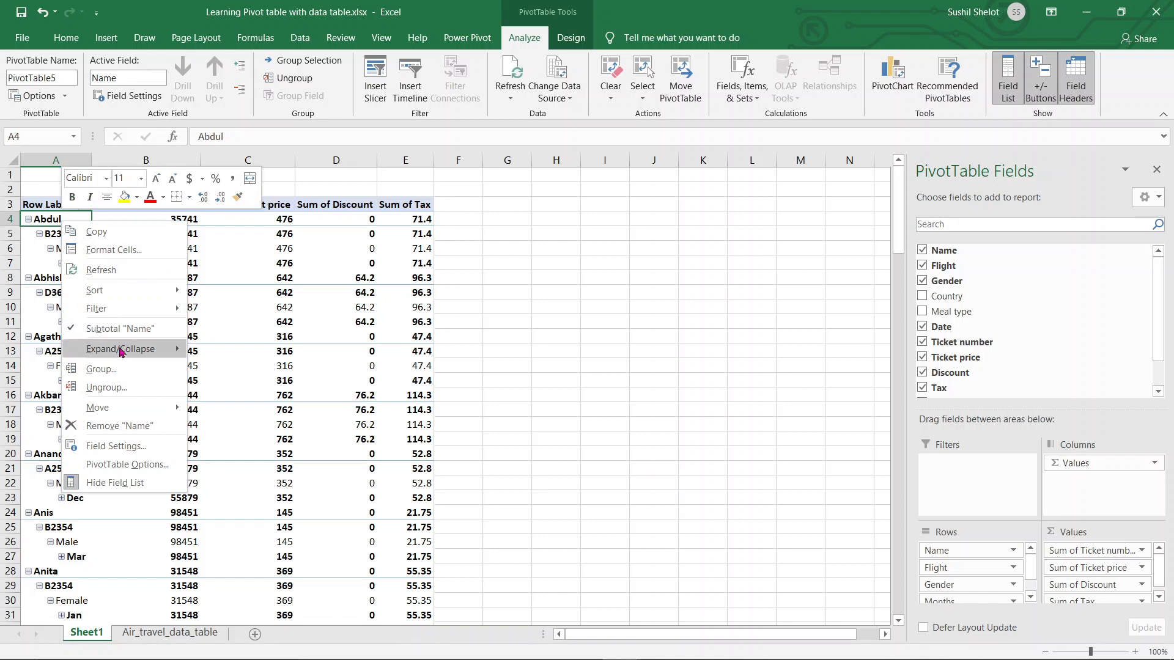
mouse_move(121, 351)
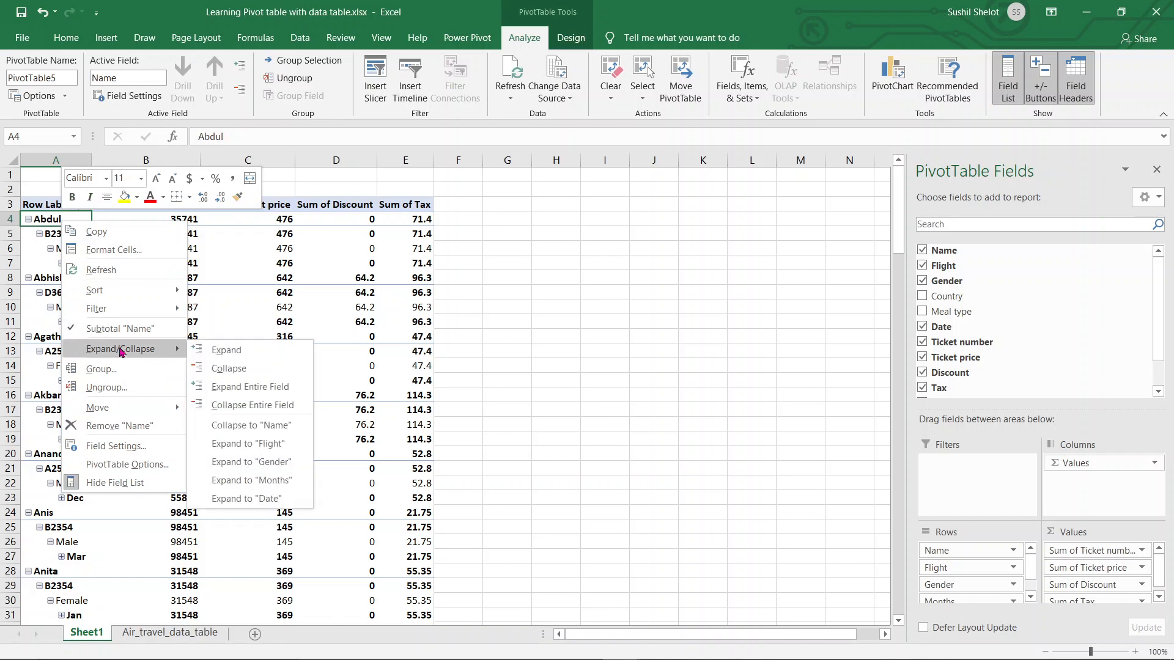
click(241, 405)
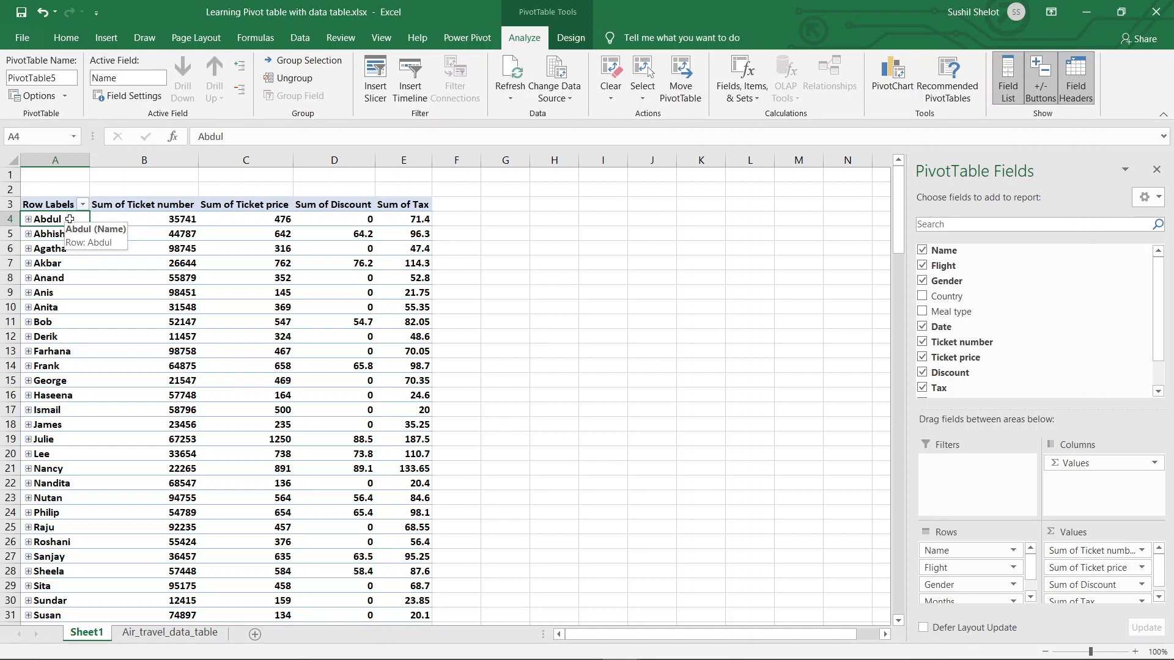
scroll(146, 470, down, 2)
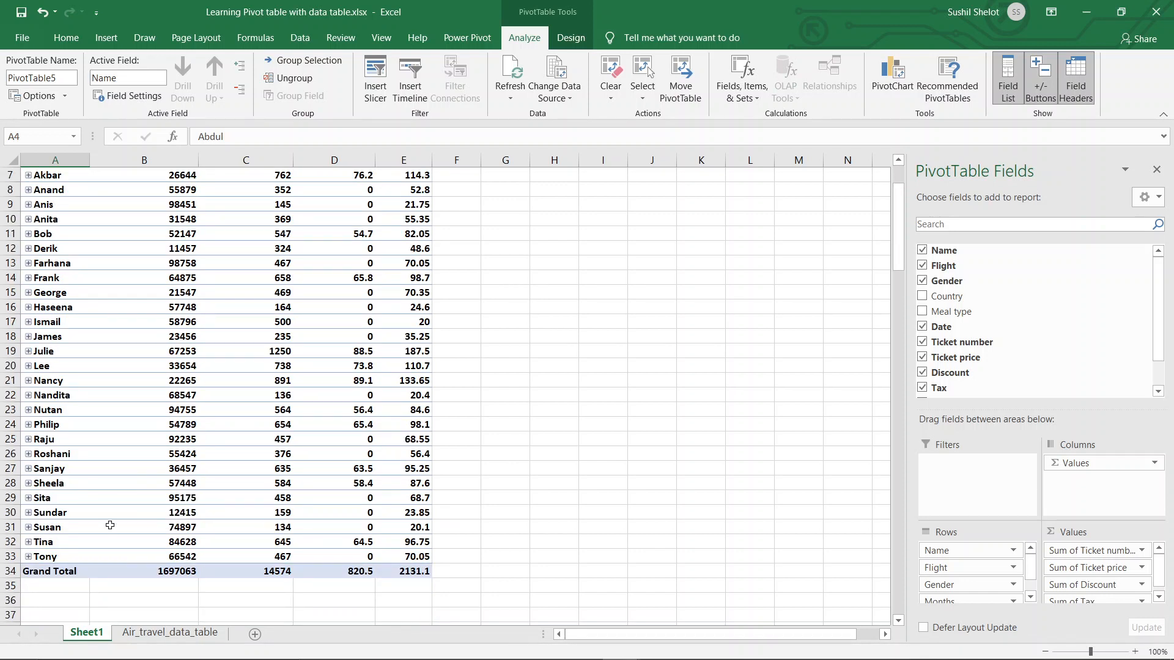
scroll(378, 360, up, 2)
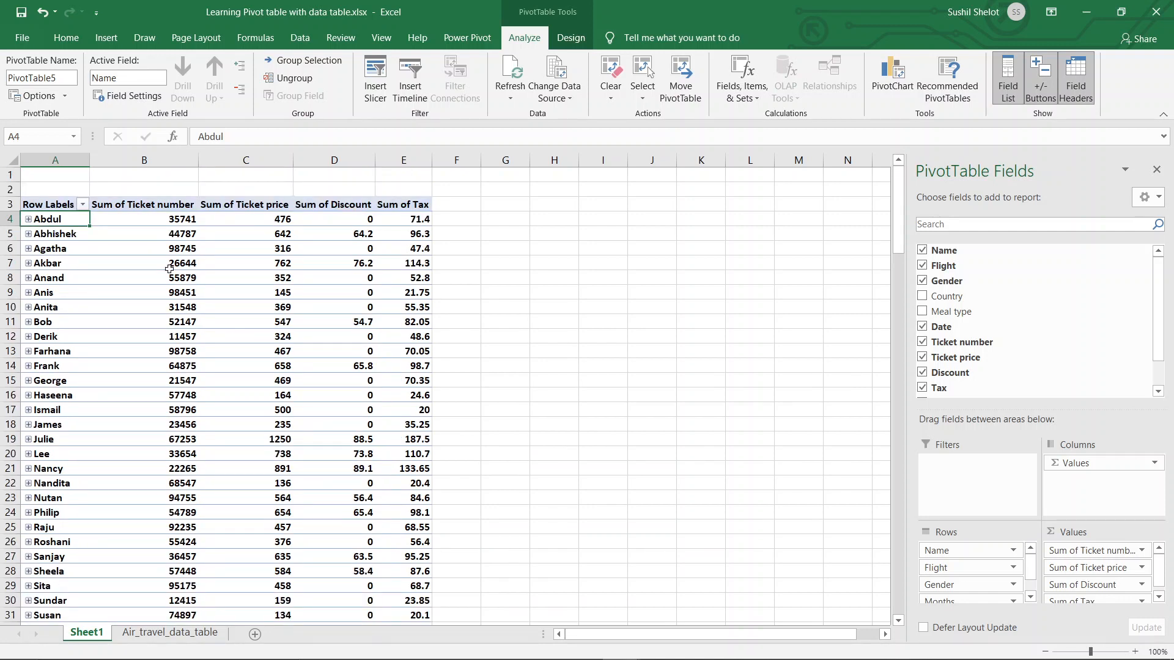
Step: Summarize the Ticket number values by Count and check the PivotTable's grand totals
right_click(177, 220)
mouse_move(238, 355)
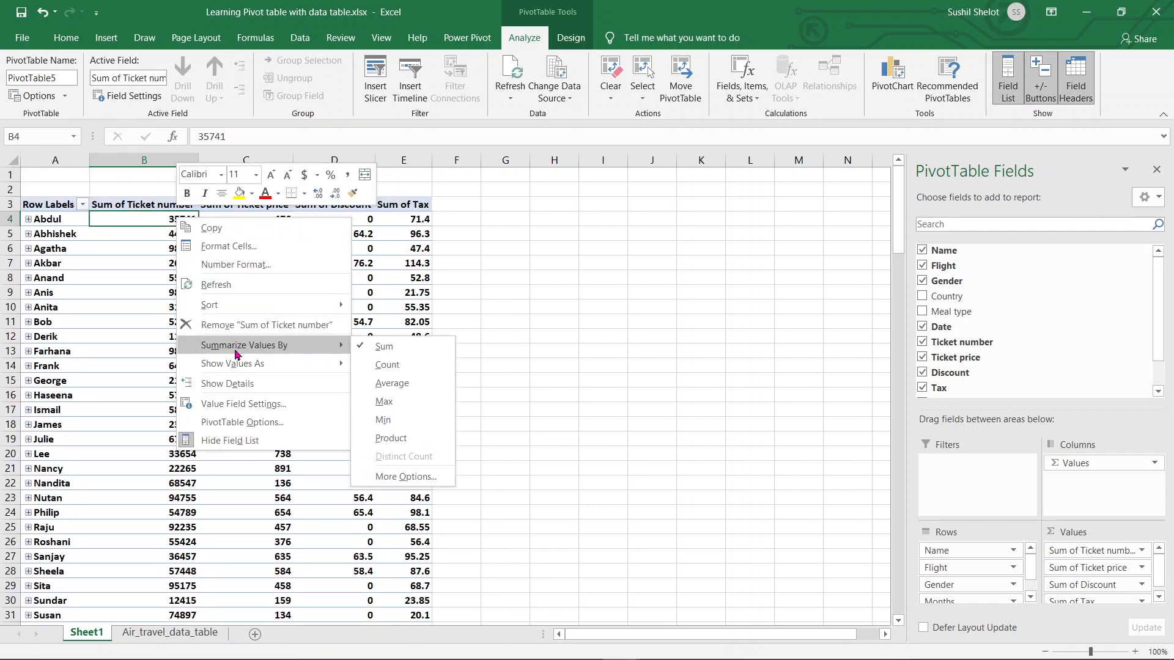
click(388, 363)
scroll(615, 344, down, 4)
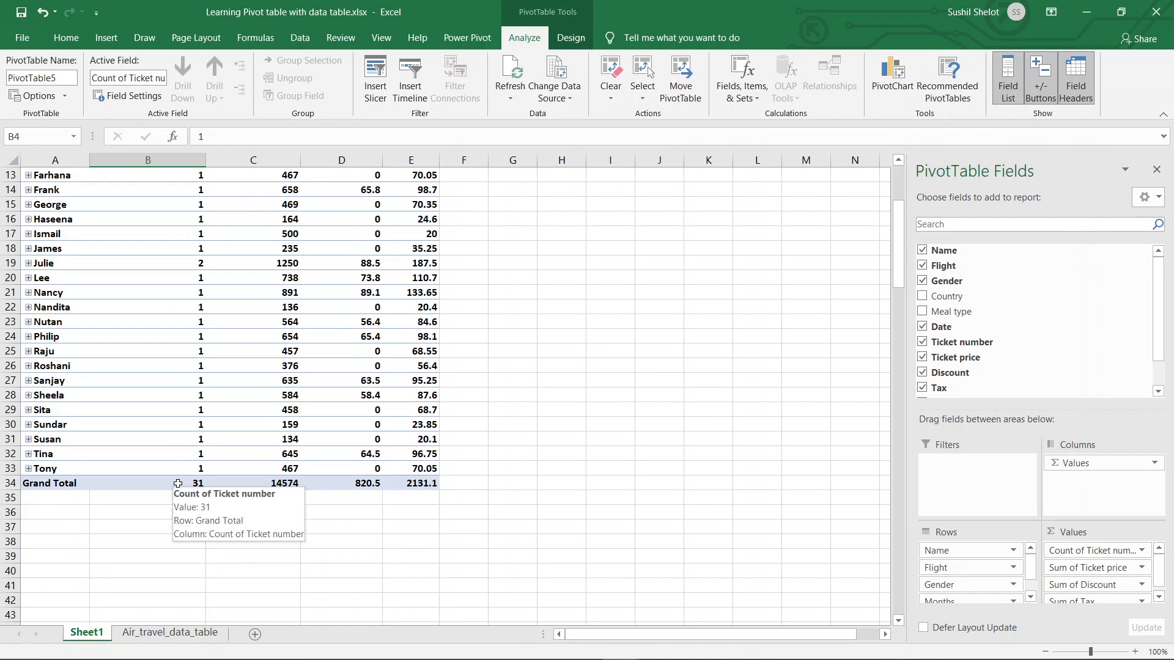
scroll(612, 367, up, 4)
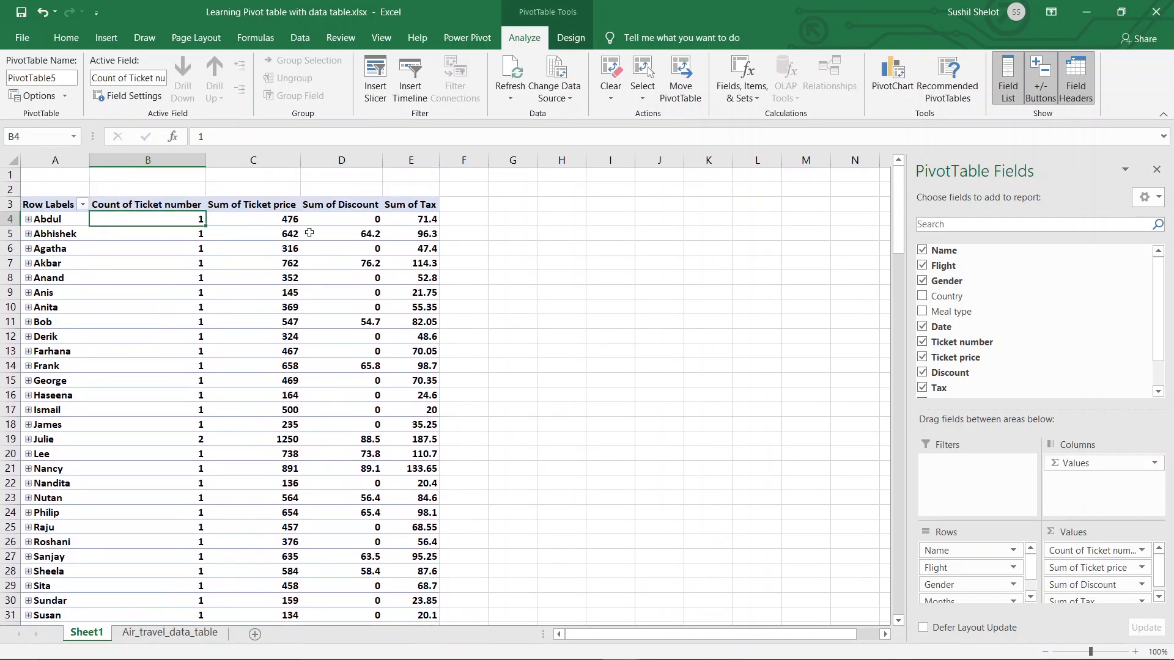
scroll(476, 279, down, 4)
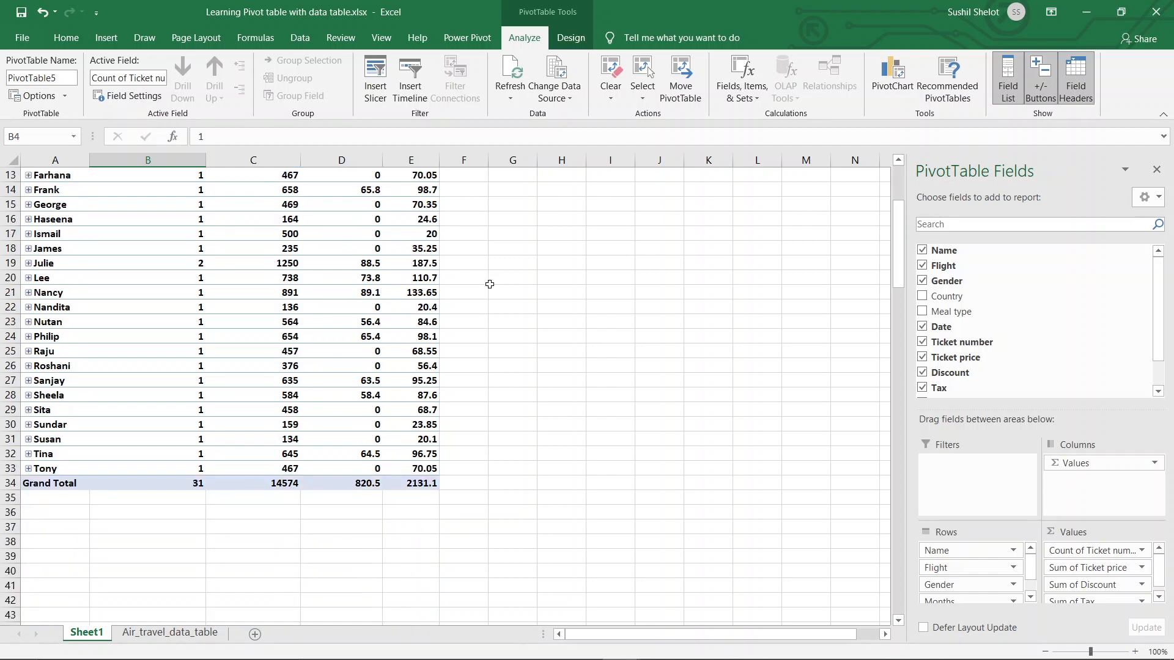
mouse_move(277, 489)
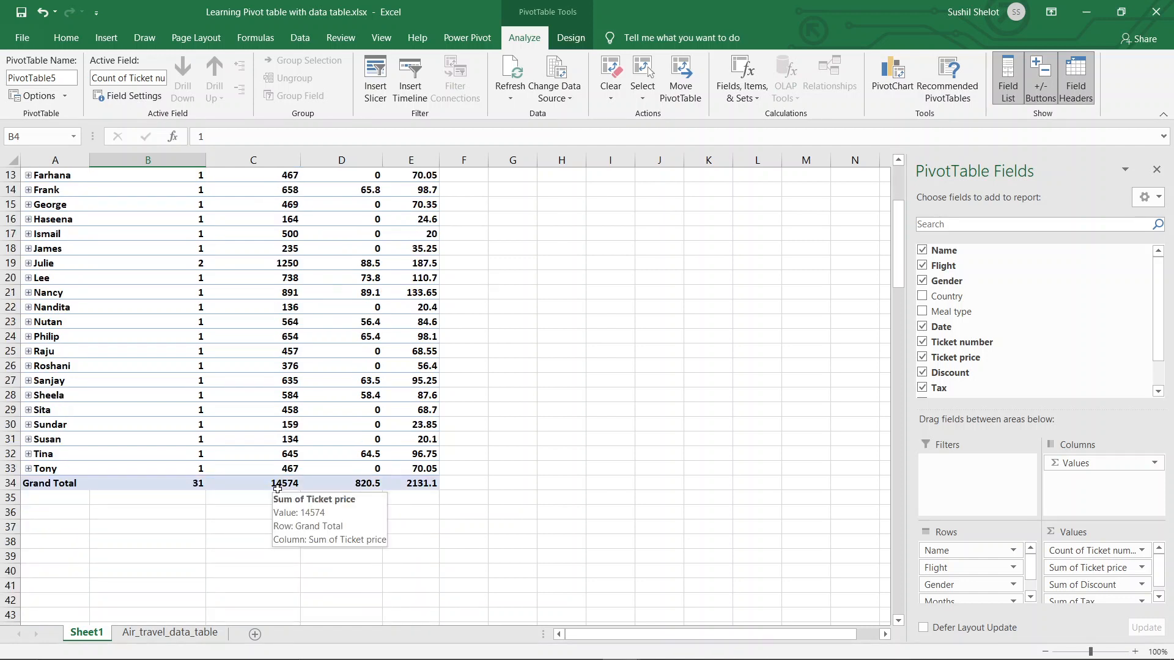
scroll(604, 271, up, 4)
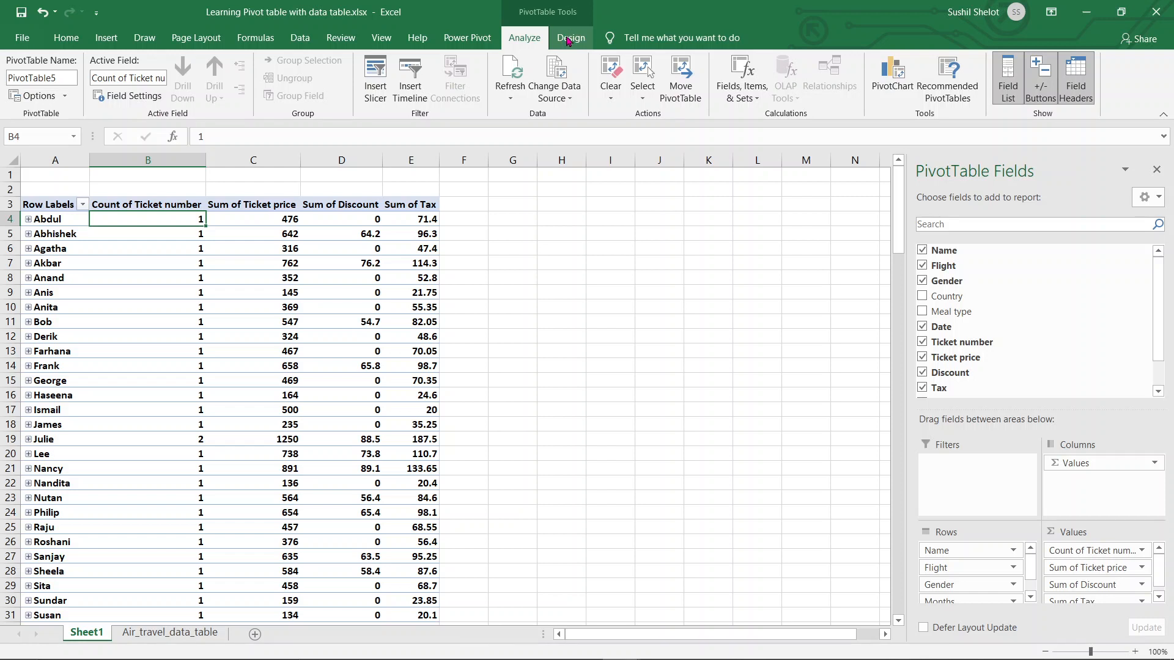
Step: Turn the PivotTable's grand totals off for rows and columns and switch them back on for both
click(568, 40)
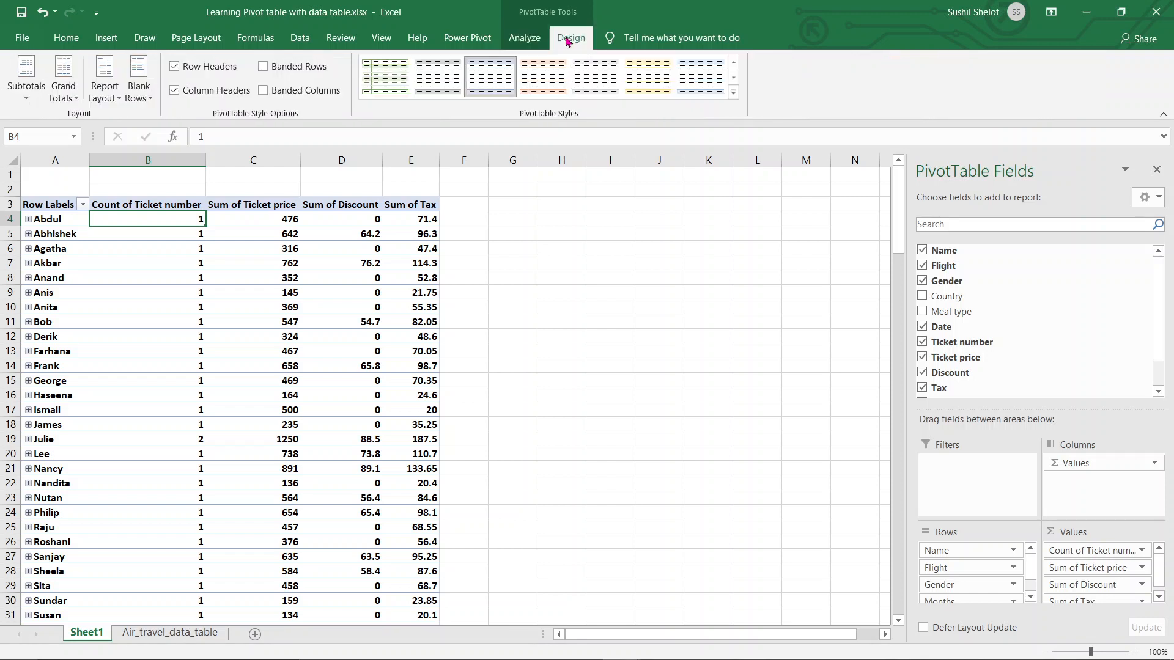
click(66, 79)
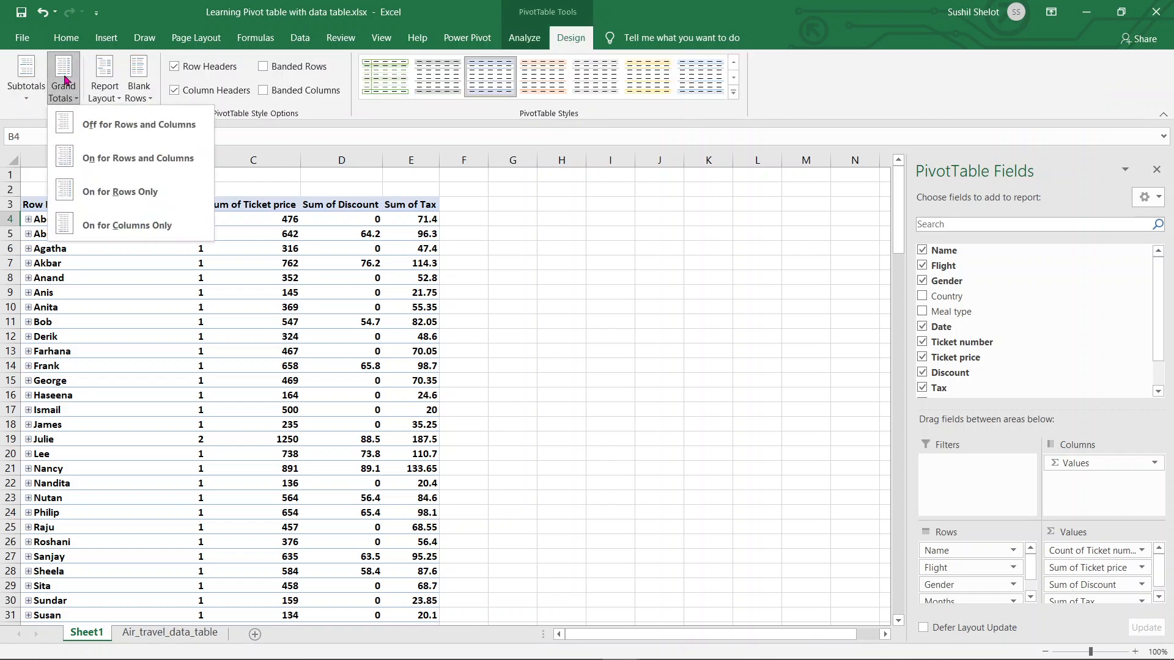
click(110, 133)
scroll(576, 339, down, 4)
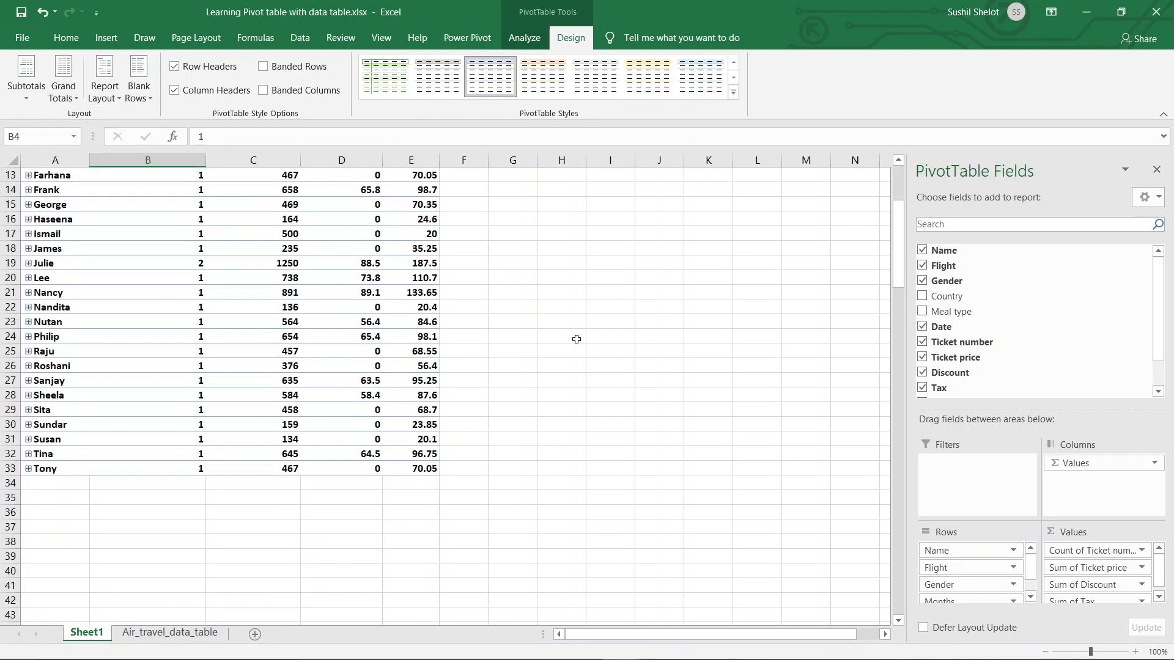
click(66, 91)
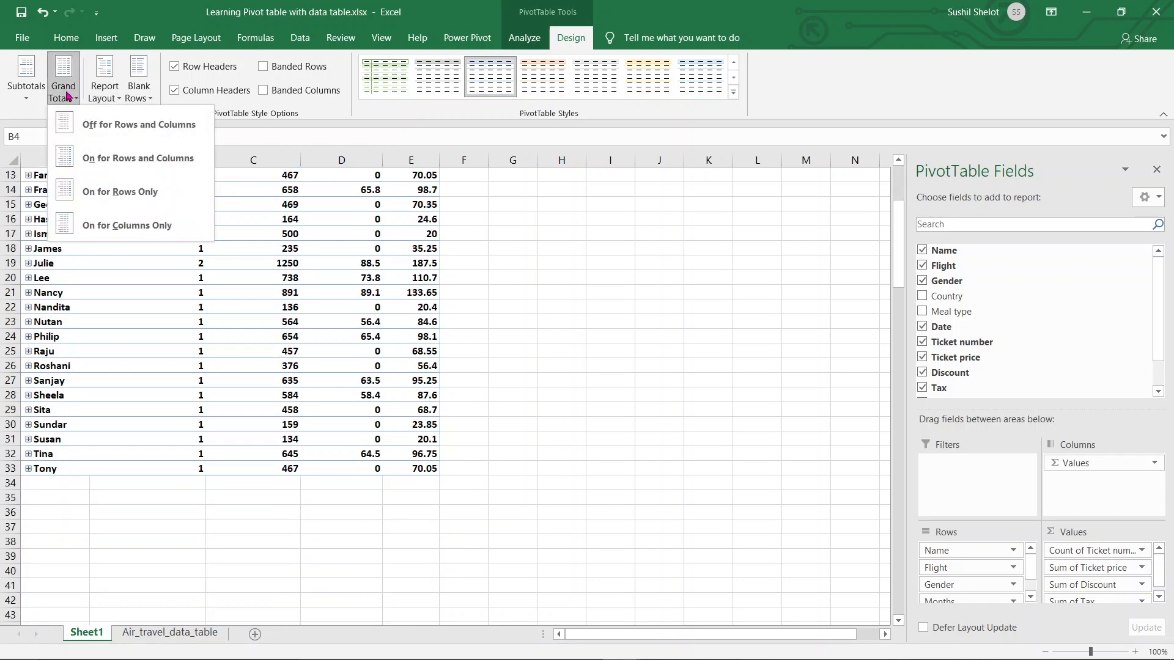
click(110, 161)
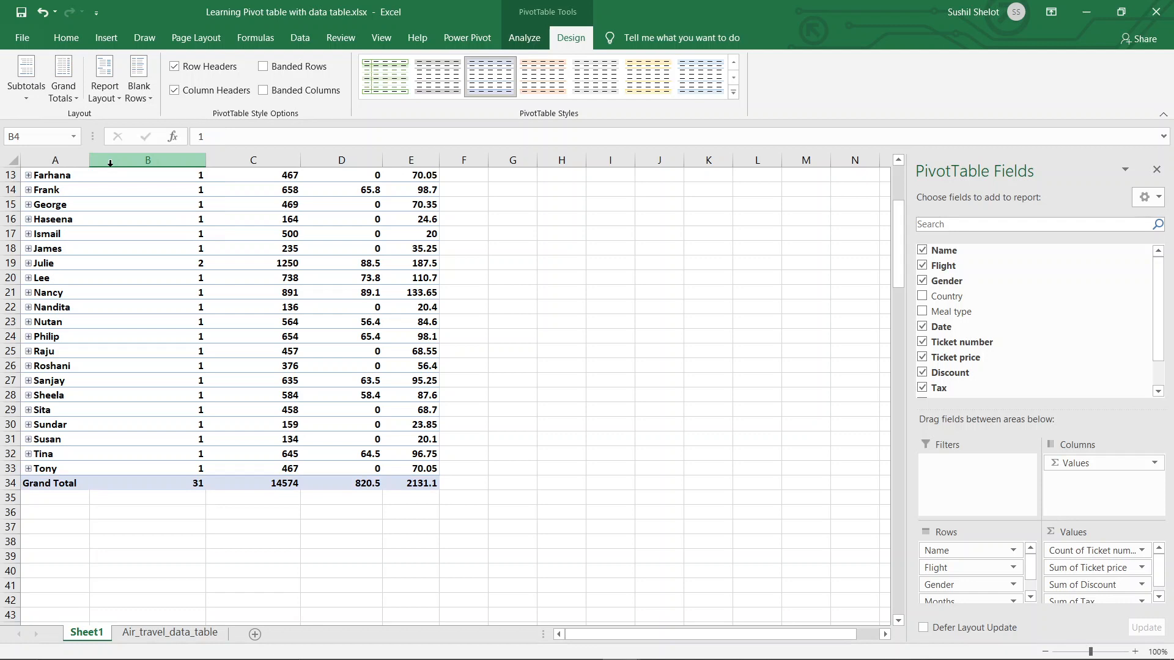
Step: Zoom the sheet to 85% so the whole PivotTable fits, and examine the Discount and Tax grand totals
scroll(538, 367, up, 3)
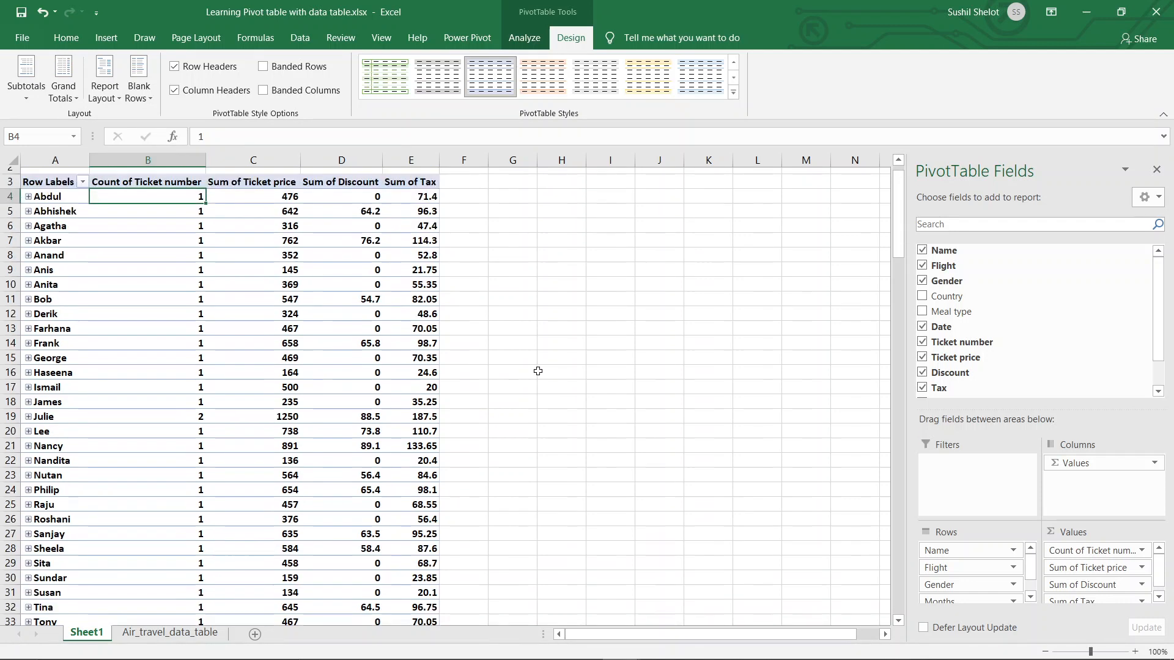
scroll(538, 371, up, 1)
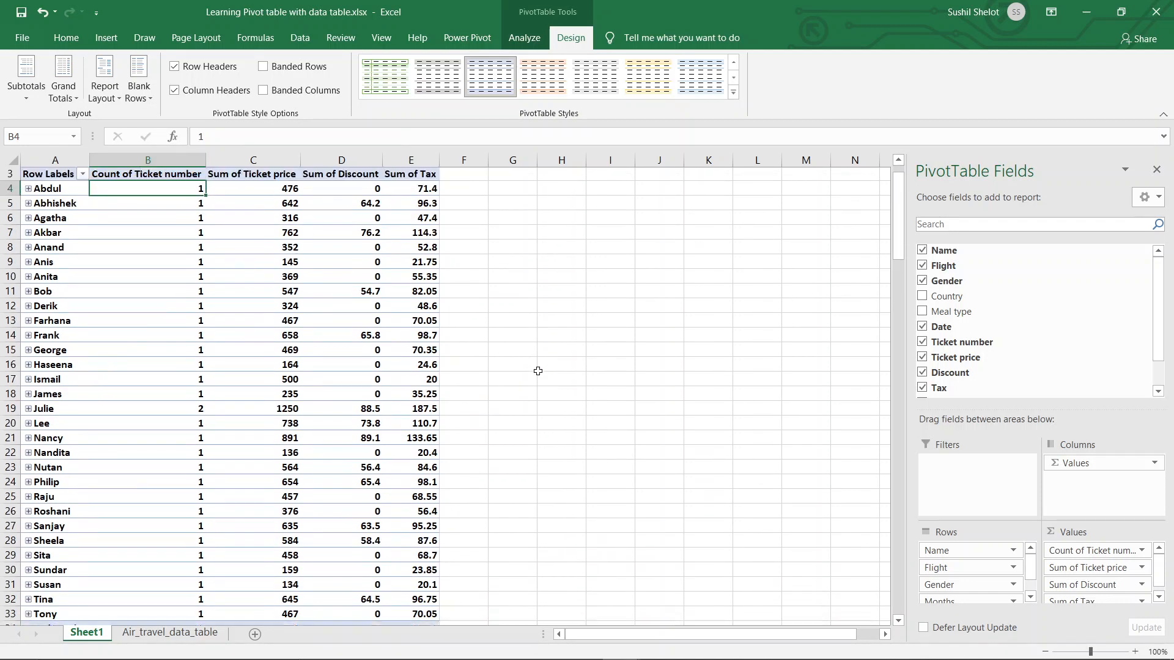
scroll(538, 371, down, 1)
ctrl+scroll(537, 371, down, 1)
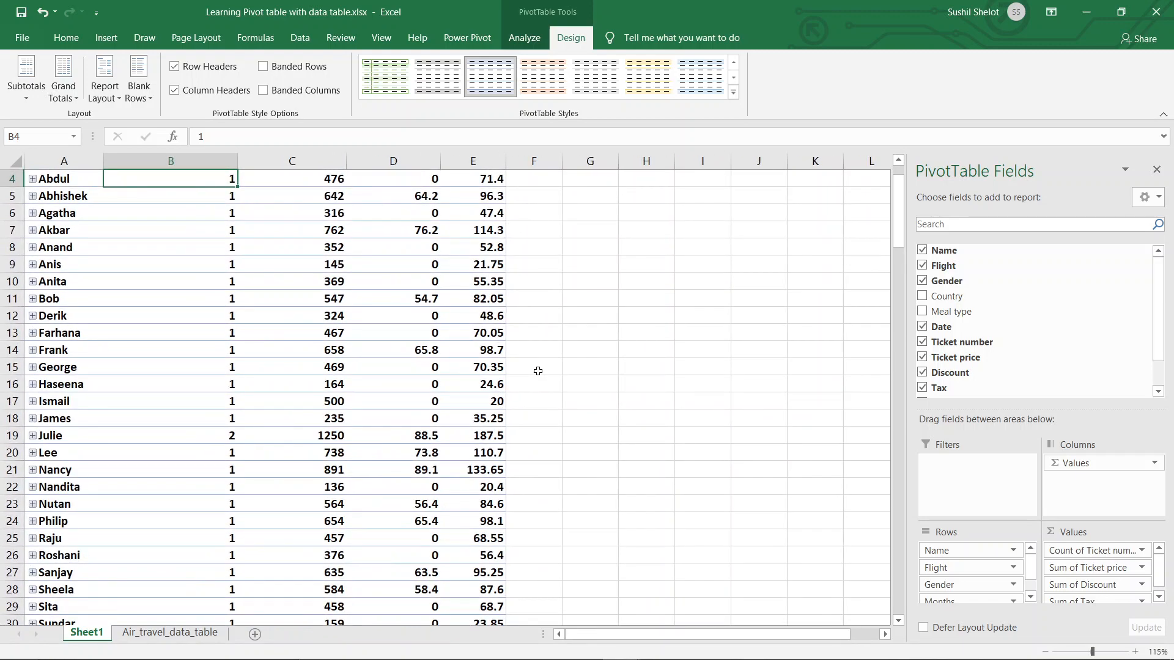
scroll(538, 372, up, 1)
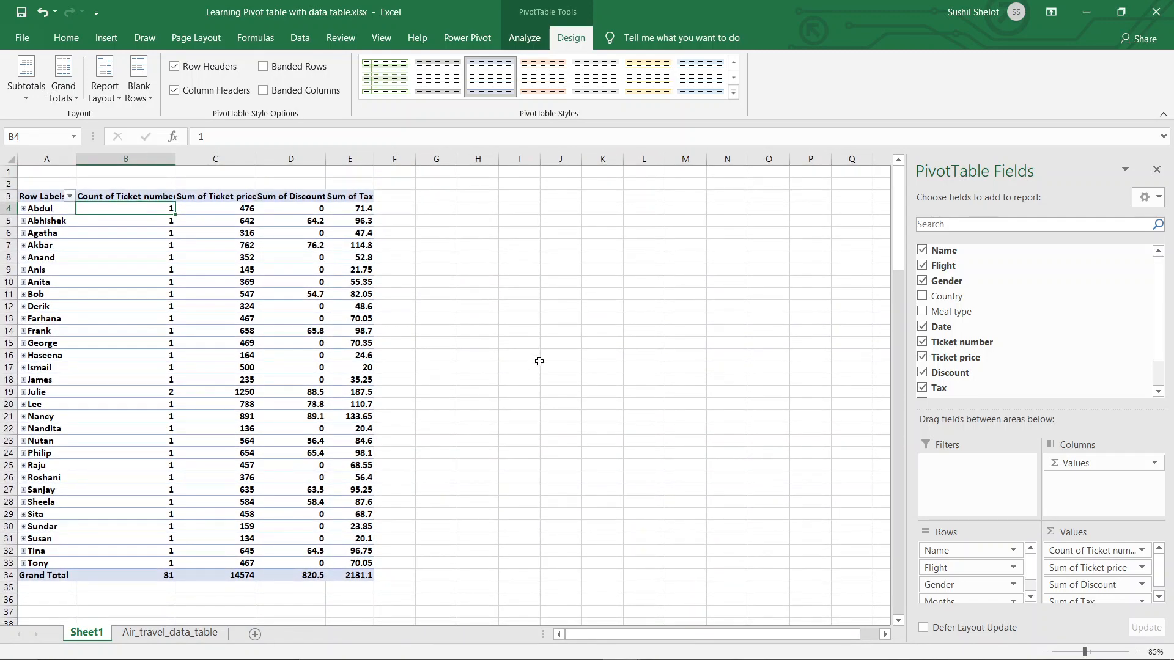
click(309, 576)
key(Right)
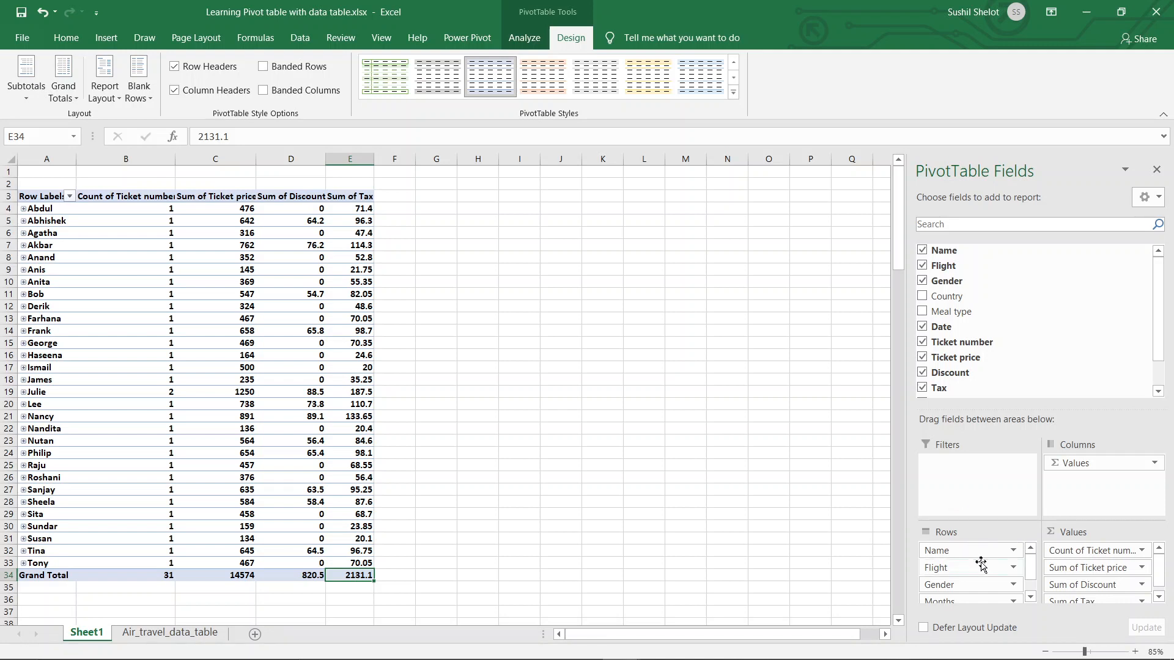
Step: Add Country as a report filter and move Flight from the row fields to the filters
scroll(981, 564, down, 1)
scroll(981, 564, up, 1)
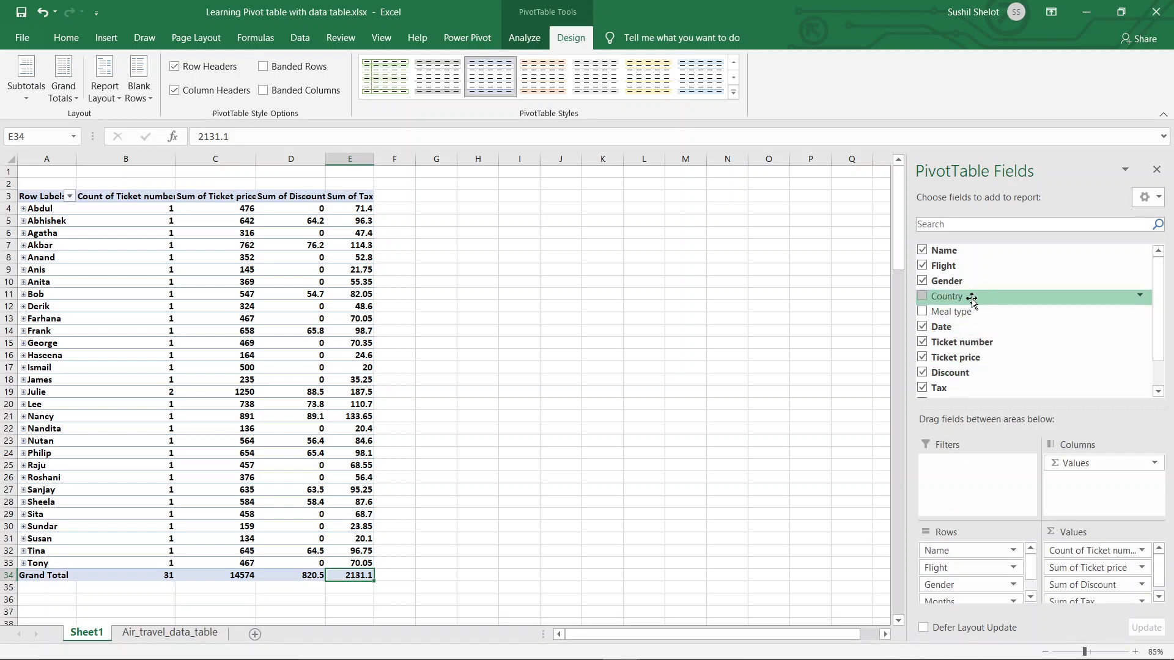
drag(957, 300, 960, 477)
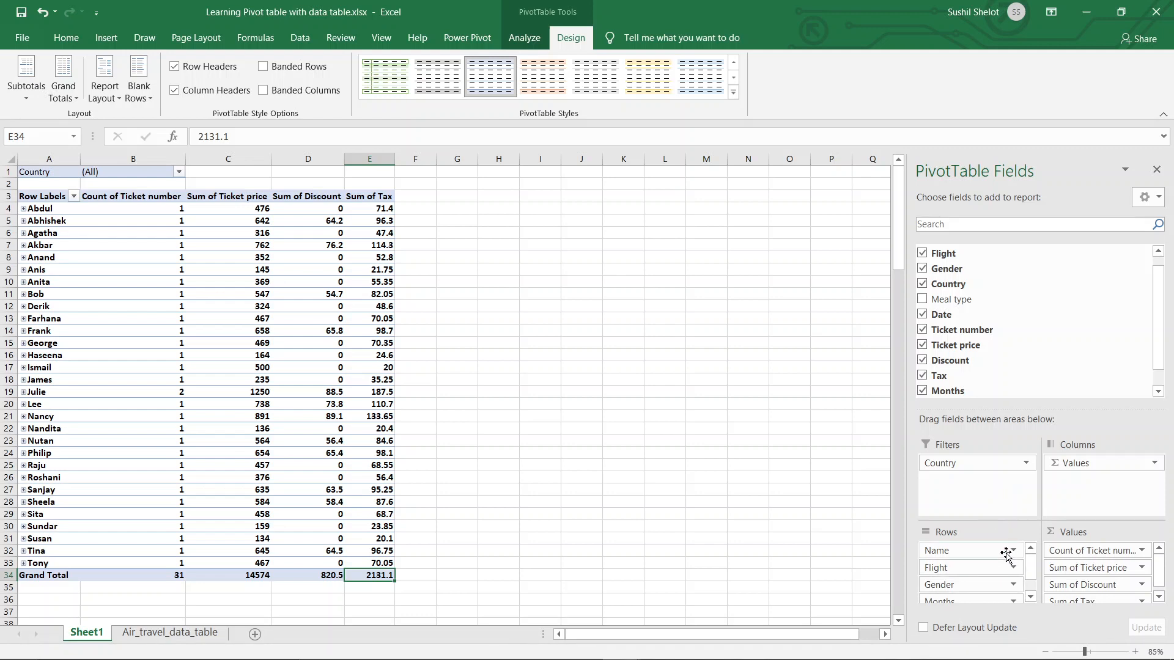
scroll(1007, 555, down, 1)
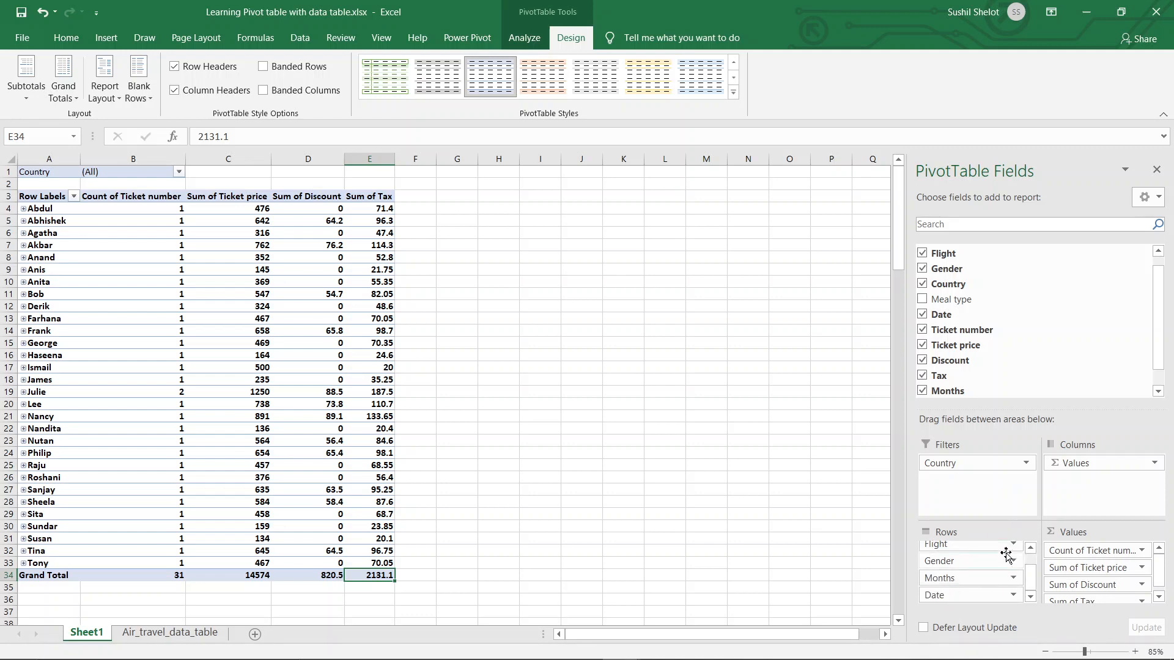
drag(954, 546, 950, 503)
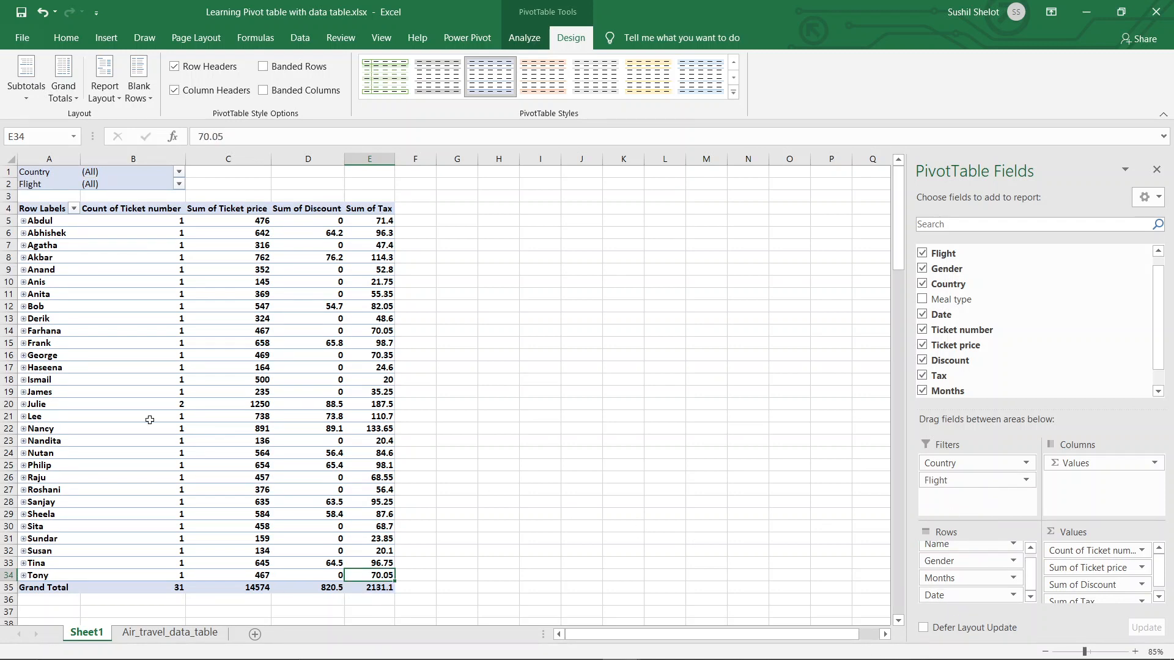
Step: Filter the PivotTable by the Country report filter to show only America
click(45, 175)
click(49, 185)
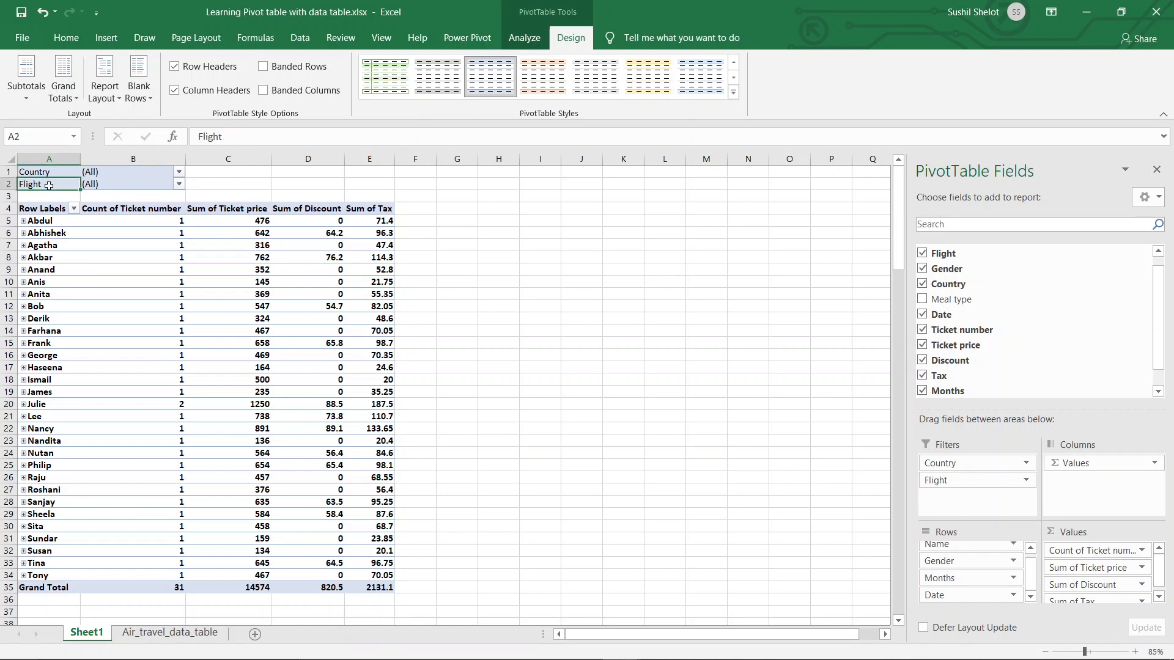
click(179, 171)
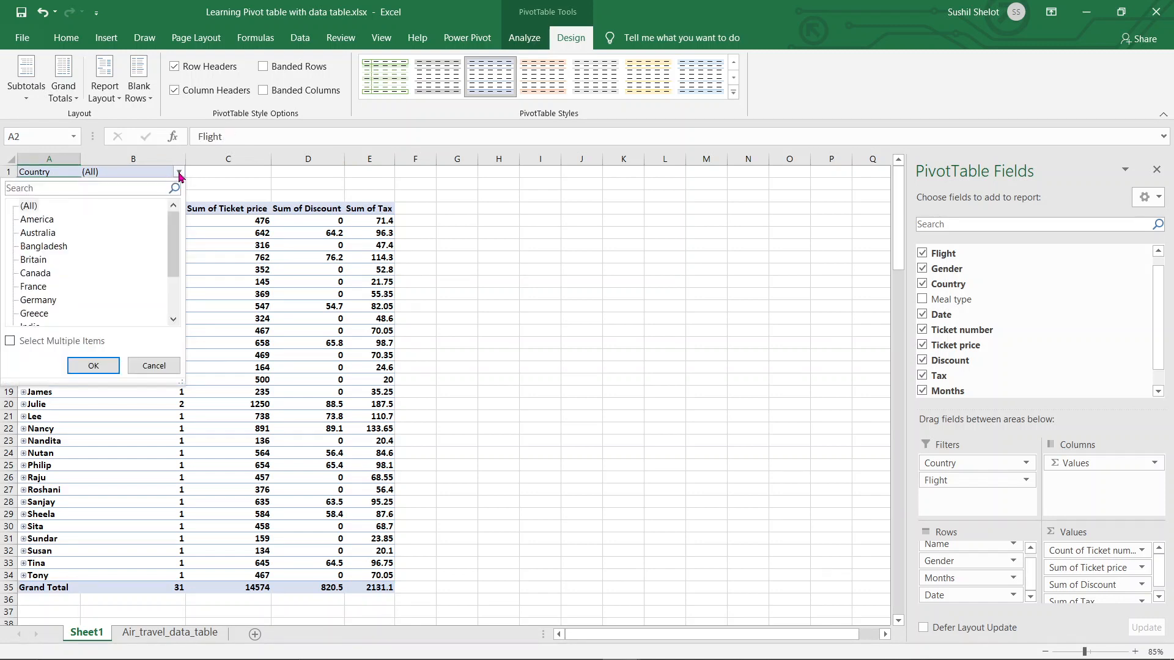
click(43, 222)
drag(174, 248, 177, 333)
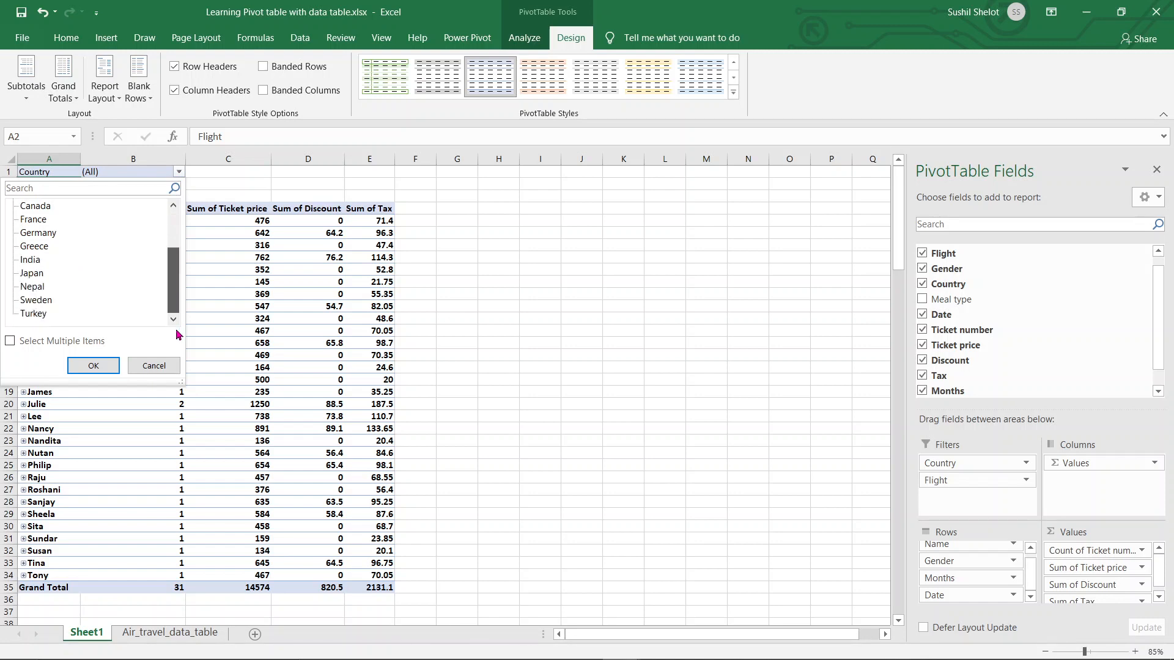
click(92, 371)
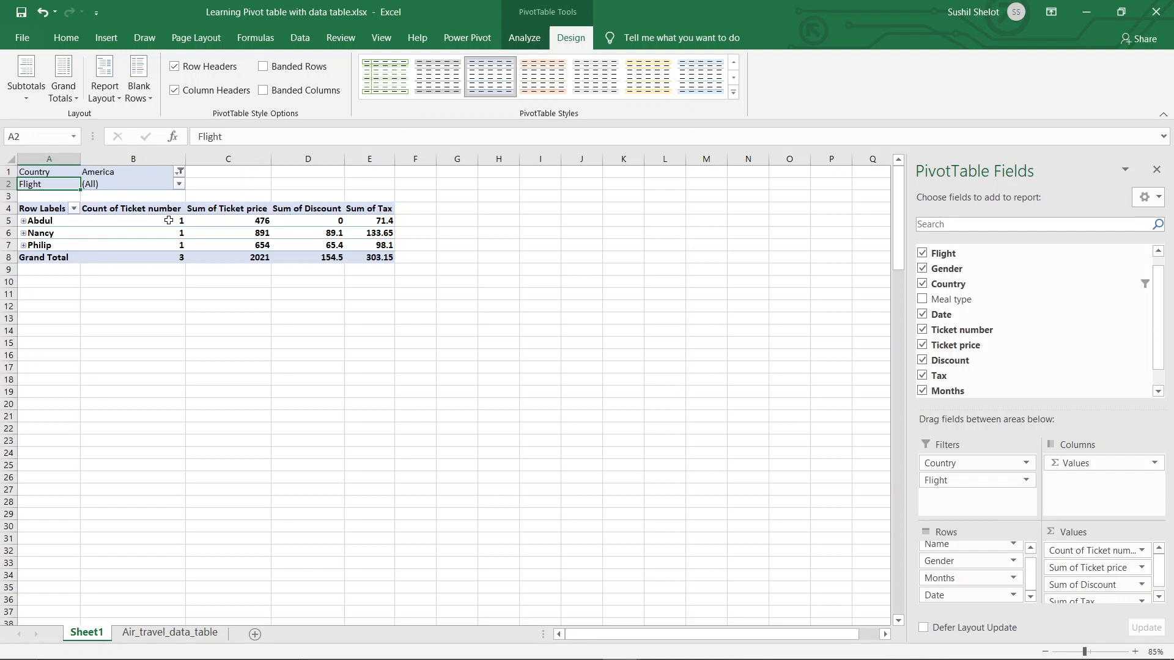
mouse_move(150, 258)
Step: Allow multiple items in the Flight report filter and select only flights A2547 and B2354
click(179, 184)
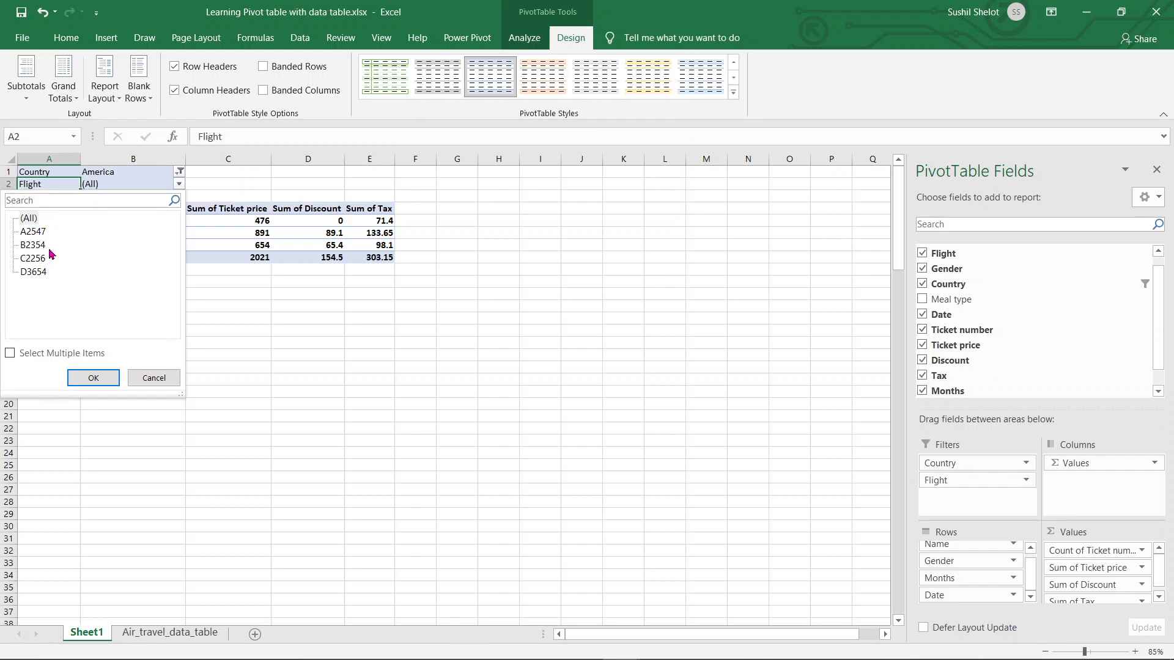
click(10, 355)
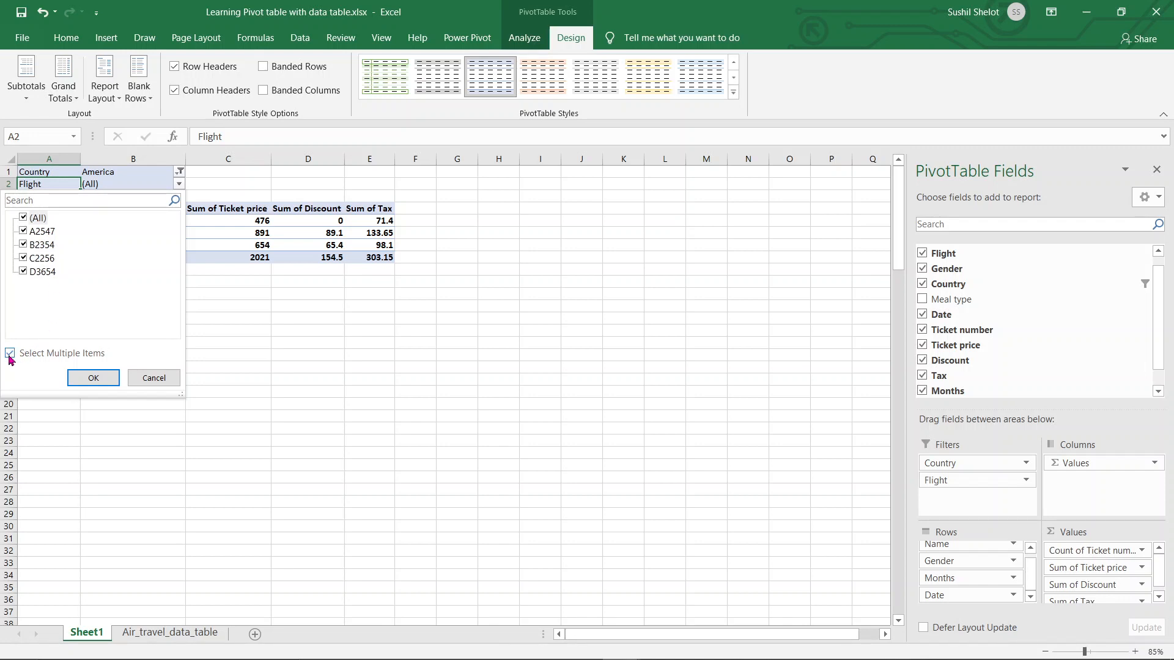
click(24, 218)
click(23, 232)
click(23, 245)
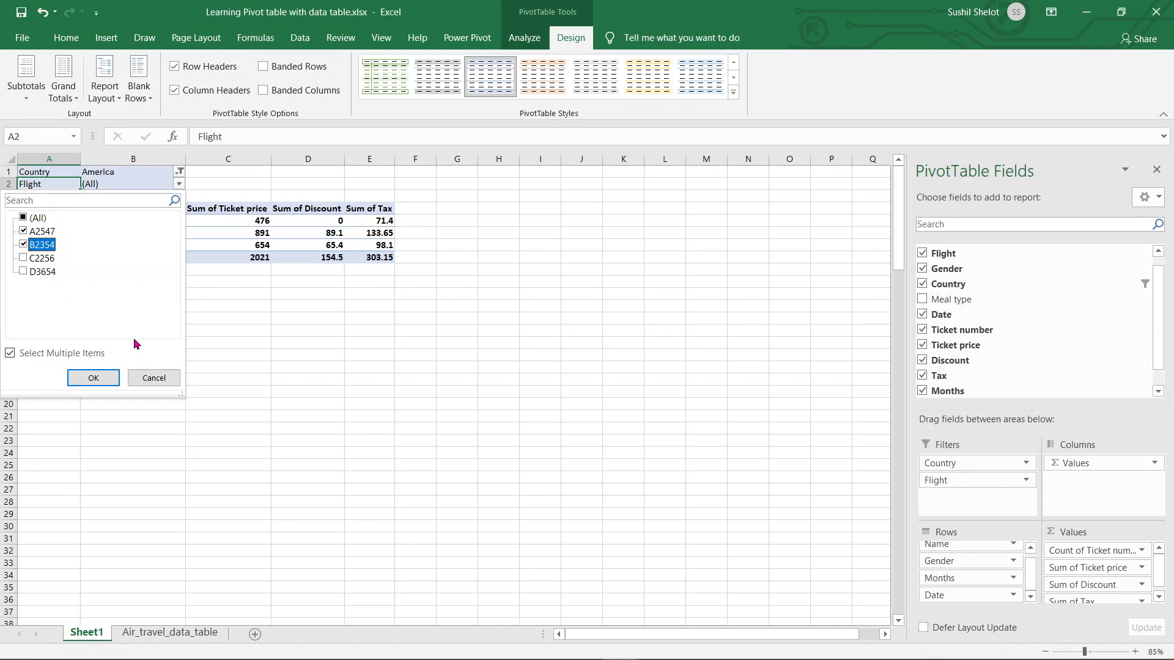
click(93, 378)
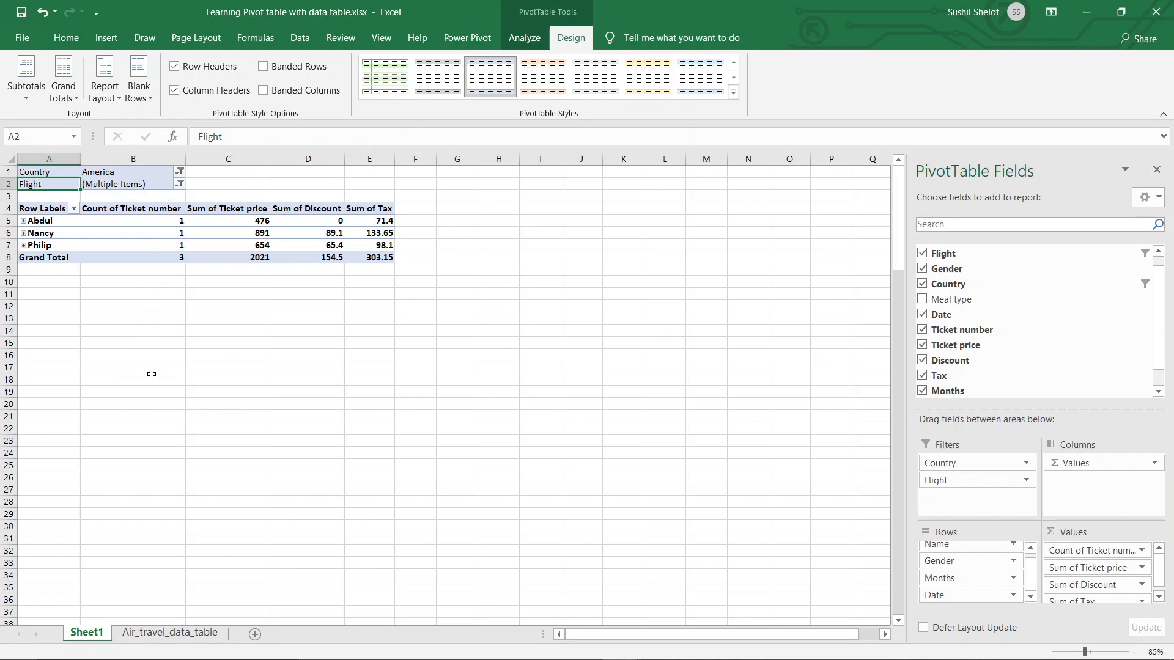
Step: Restrict the Flight report filter to A2547 only, and switch it to B2354 only
click(180, 184)
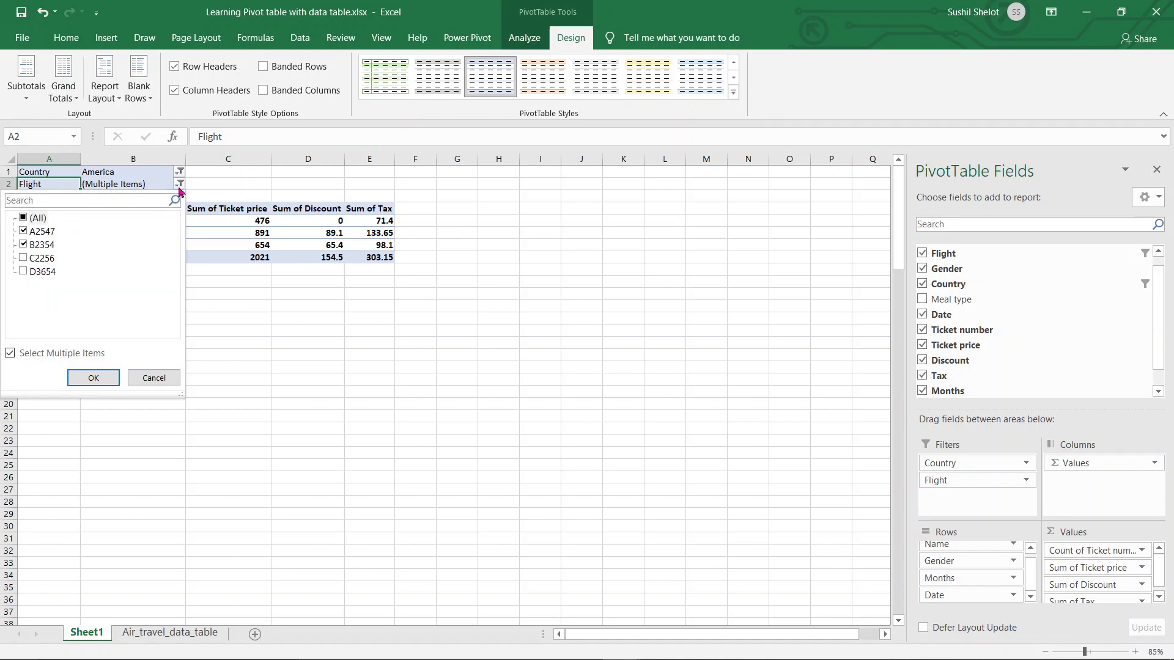
click(23, 245)
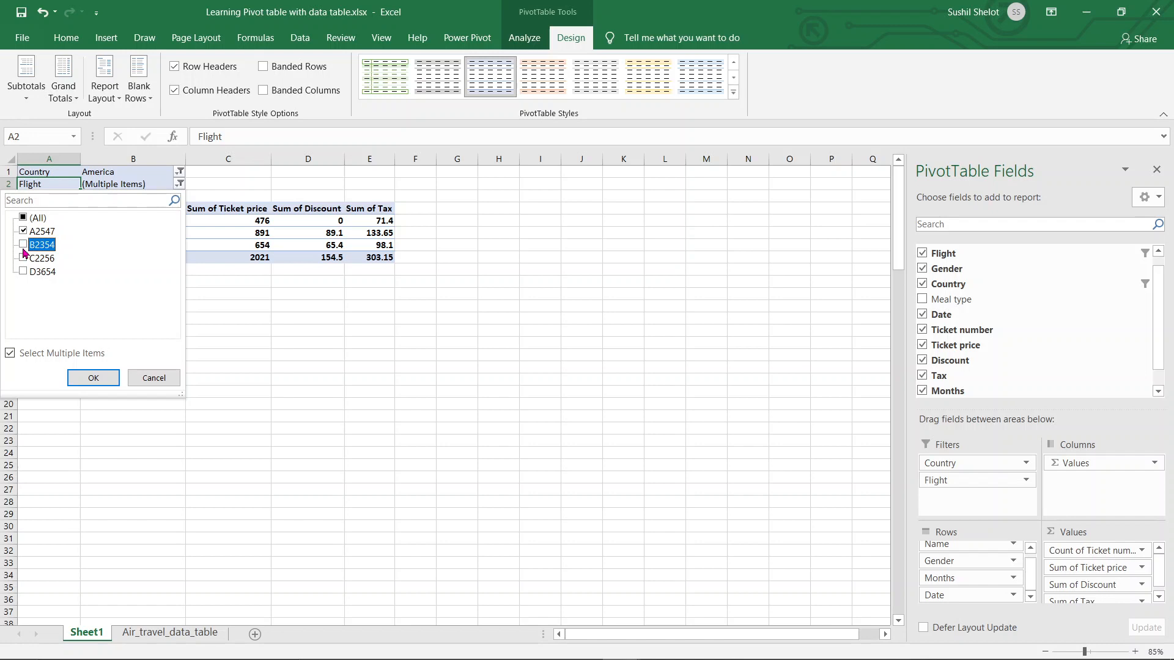
click(93, 378)
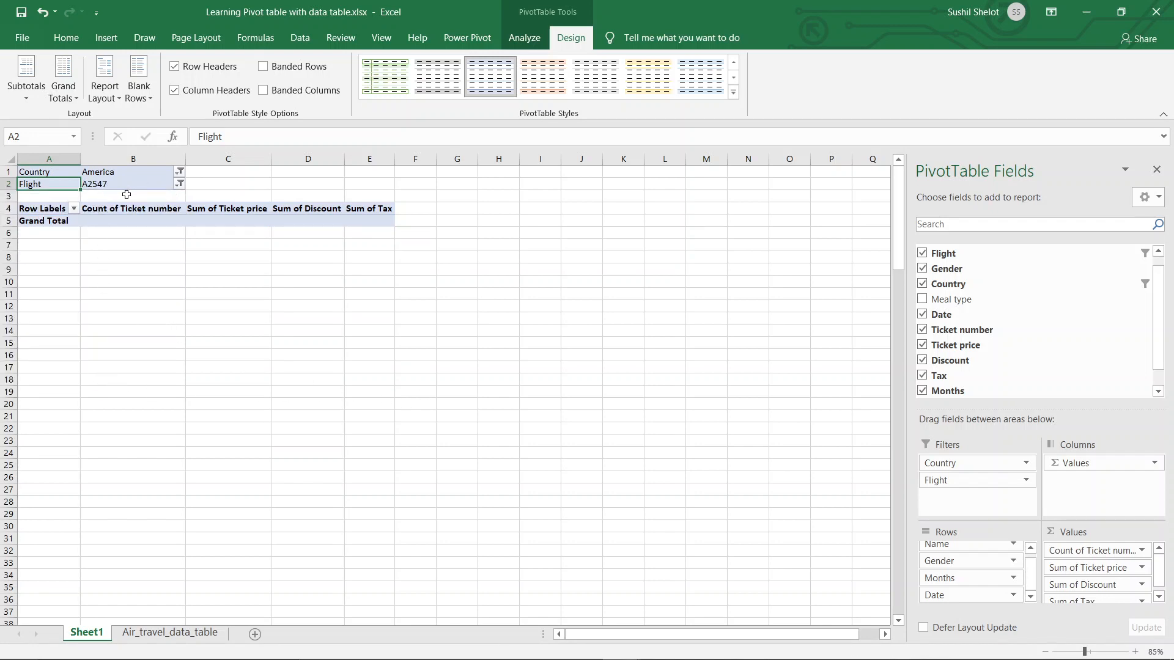
click(179, 184)
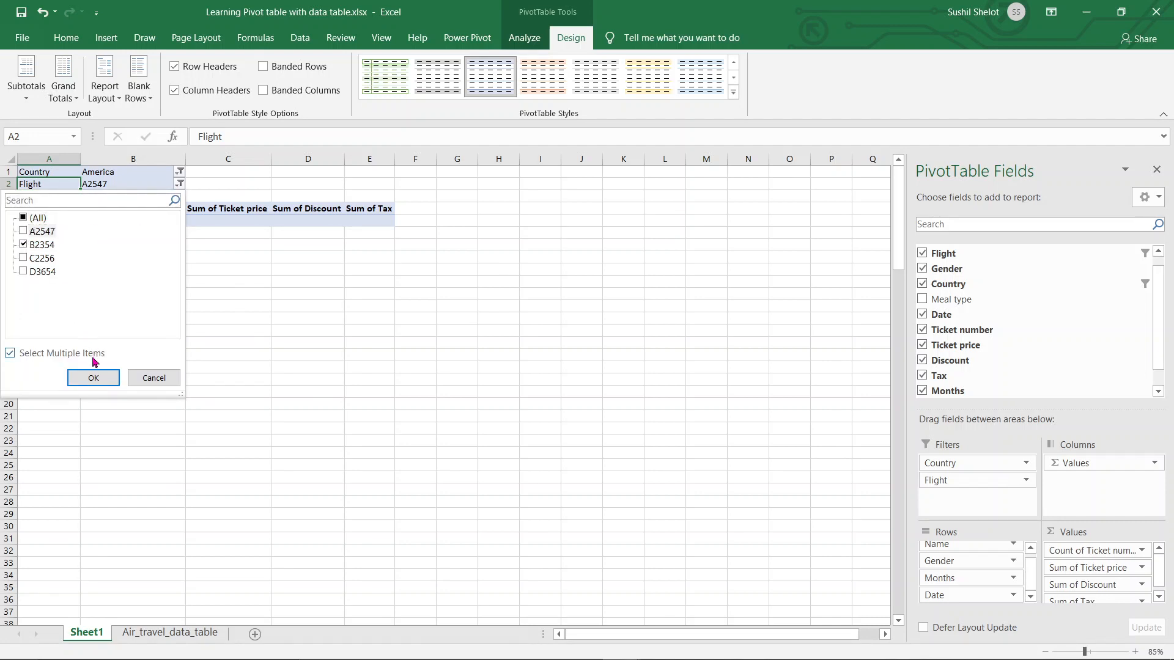
click(93, 378)
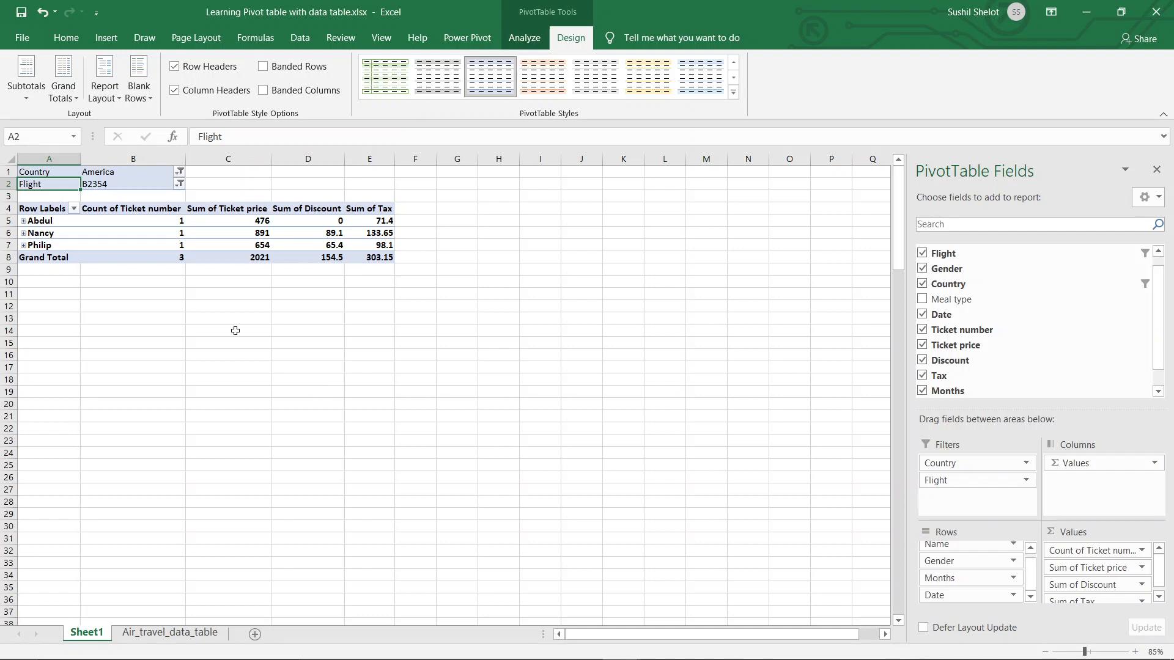
Step: Add flights C2256 and D3654 to the Flight report filter's selection
click(179, 184)
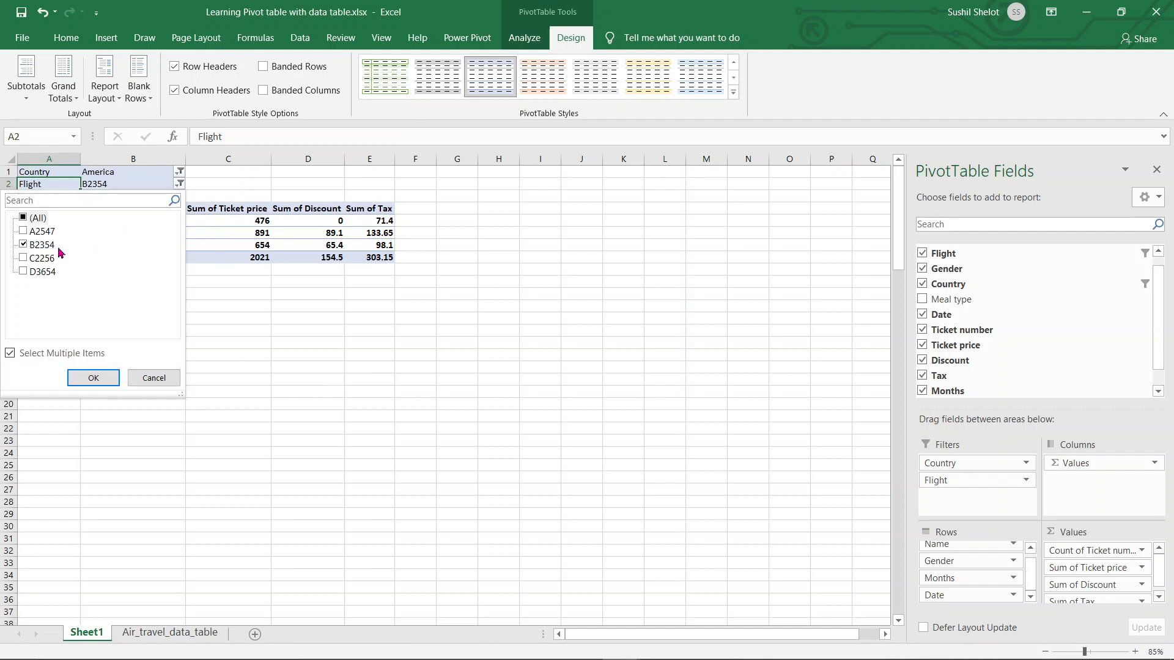
click(23, 258)
click(24, 271)
click(93, 377)
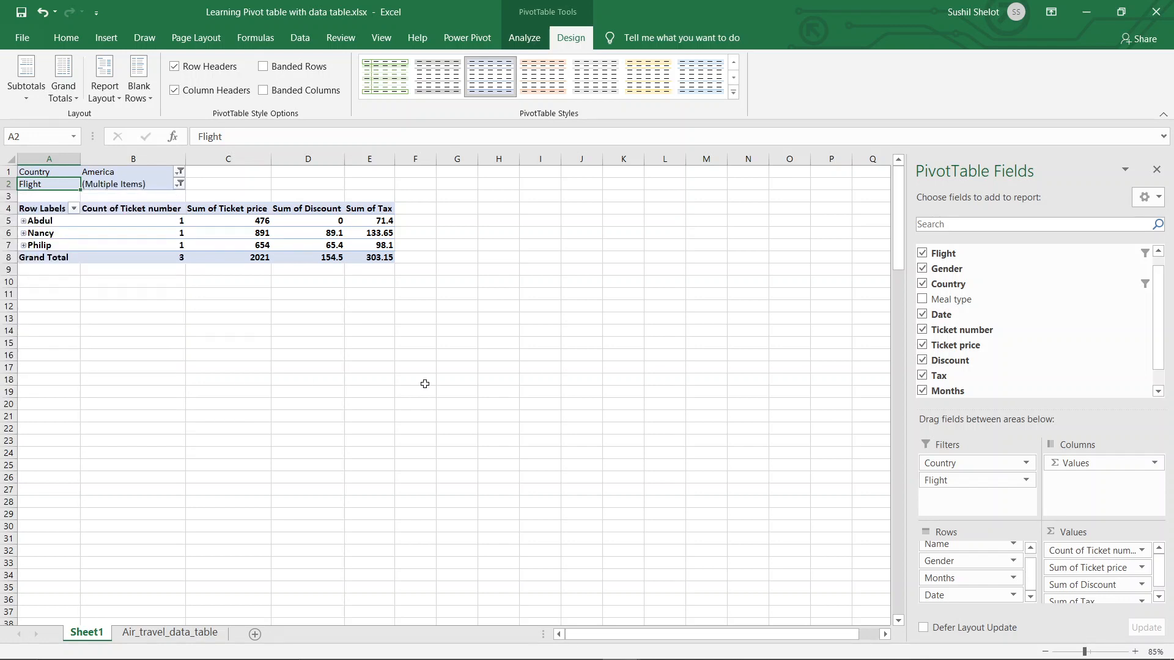
Step: Allow multiple items in the Country report filter and add India and Germany to the selected America
click(179, 172)
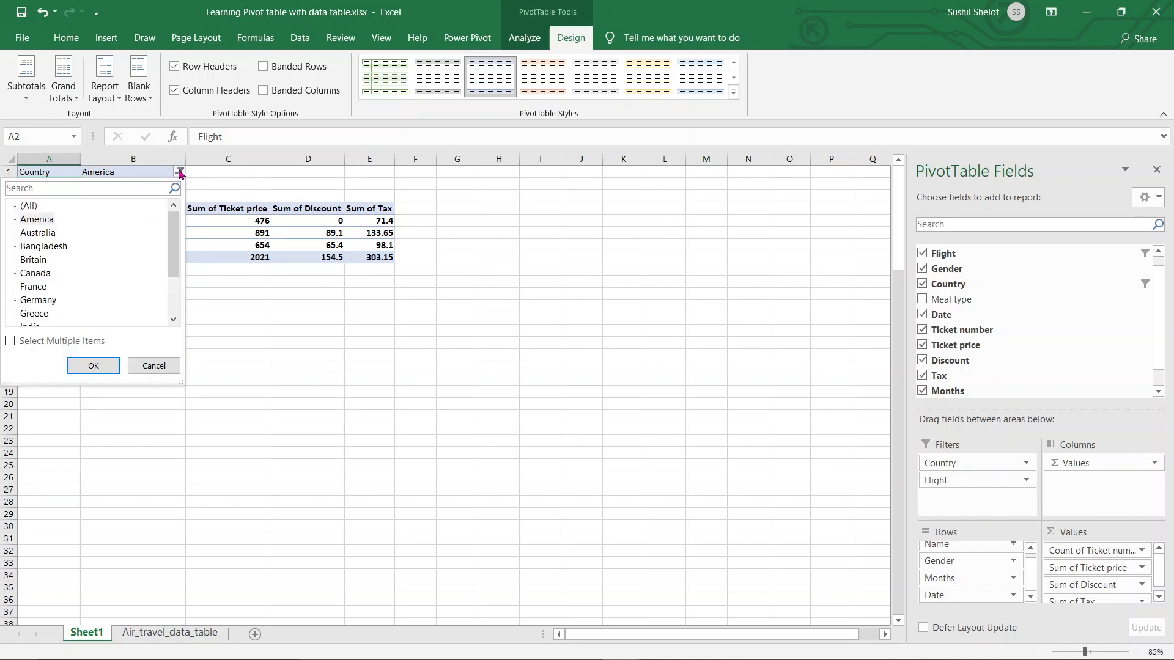
drag(176, 235, 177, 299)
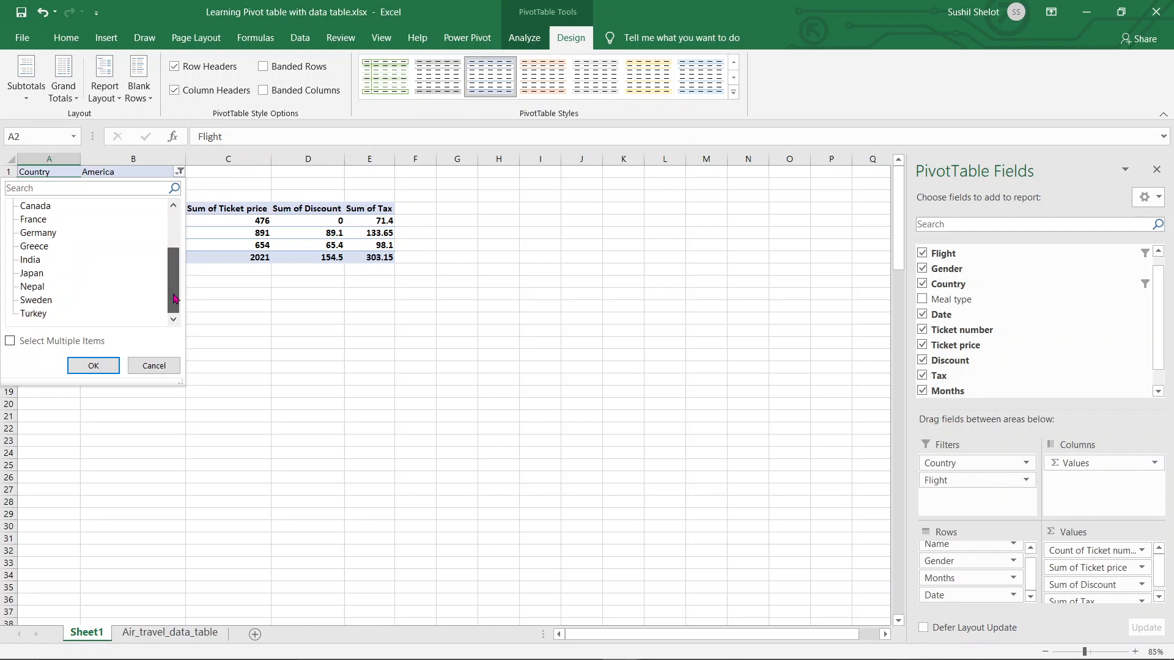
click(10, 341)
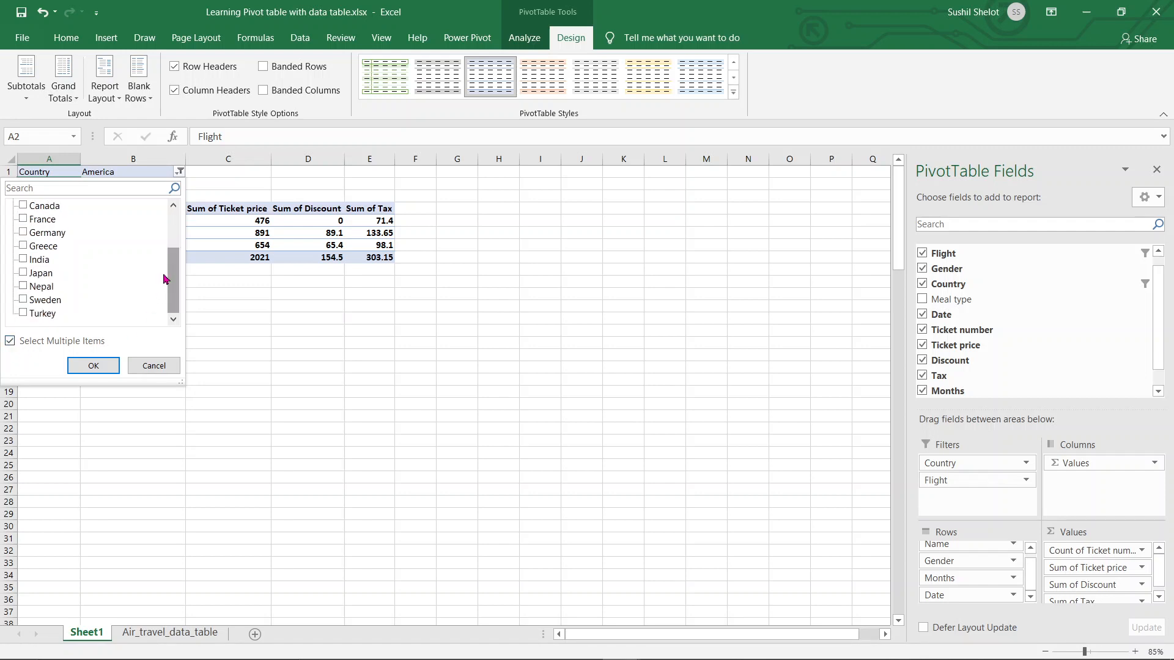
drag(173, 277, 173, 262)
click(32, 286)
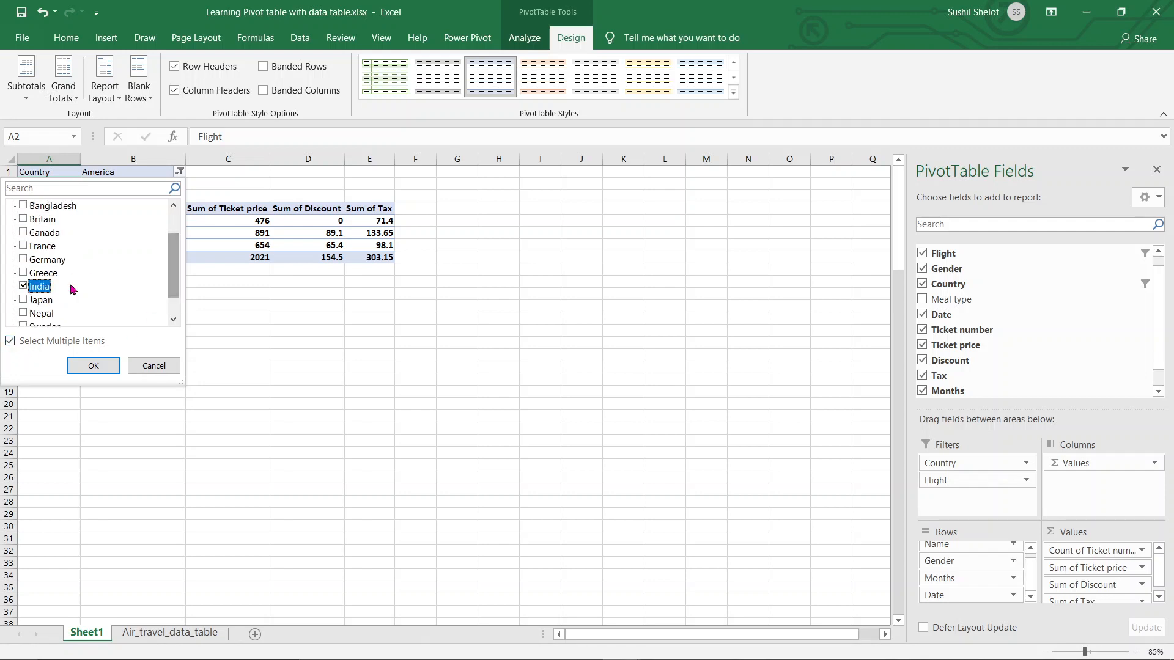
scroll(128, 280, up, 1)
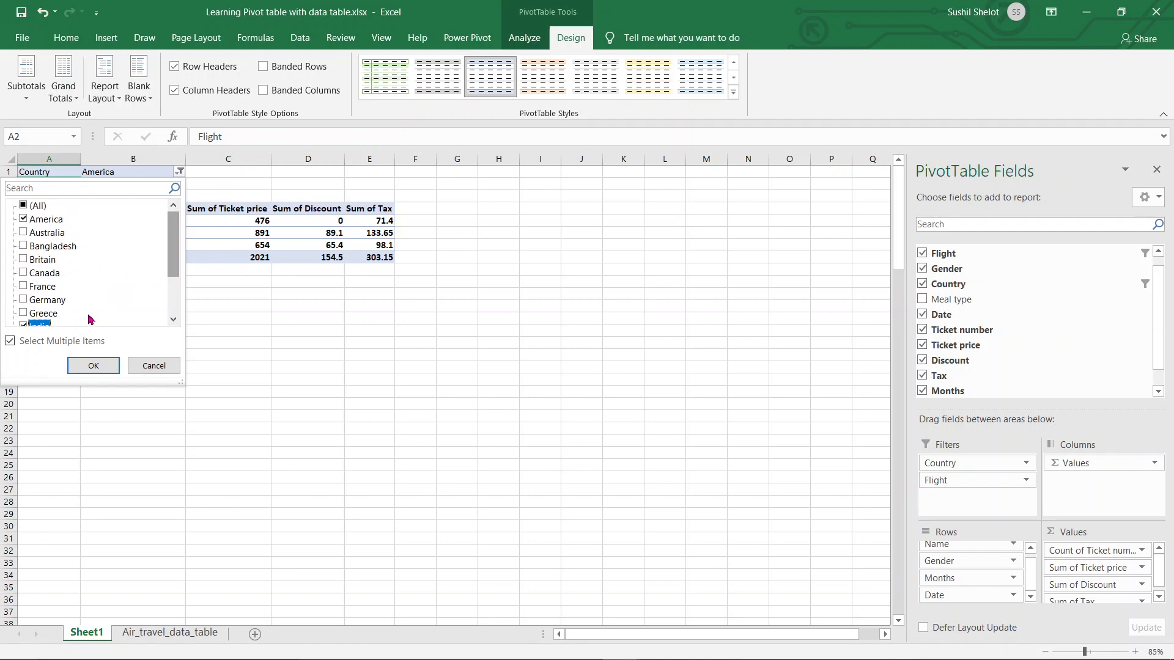
click(23, 299)
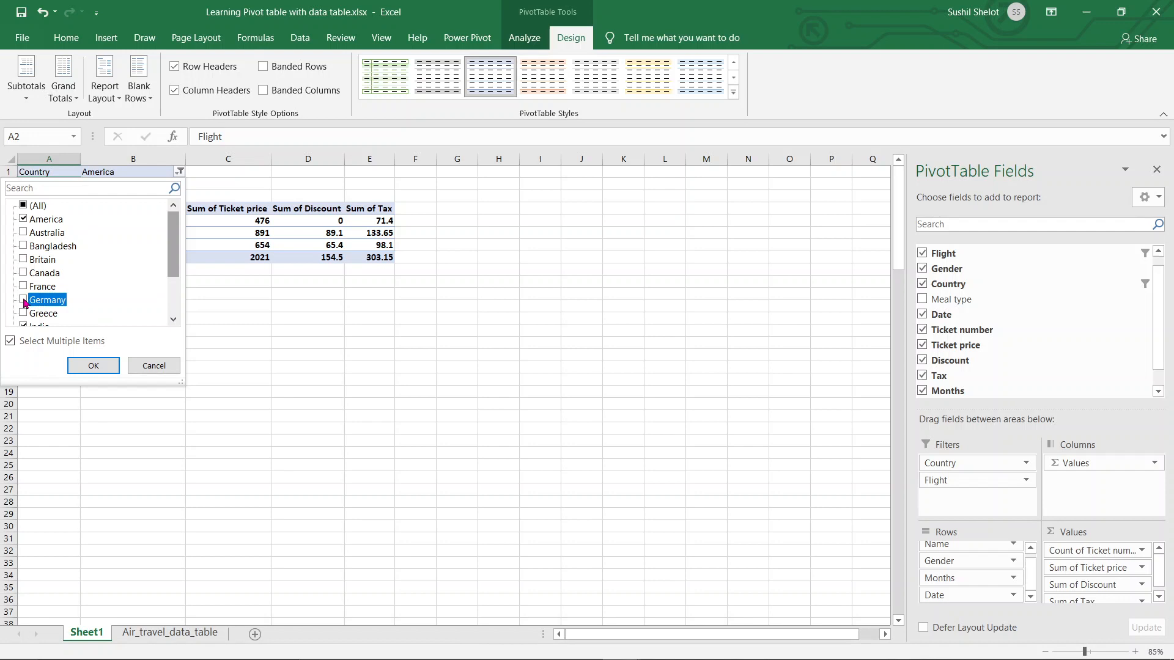
click(93, 366)
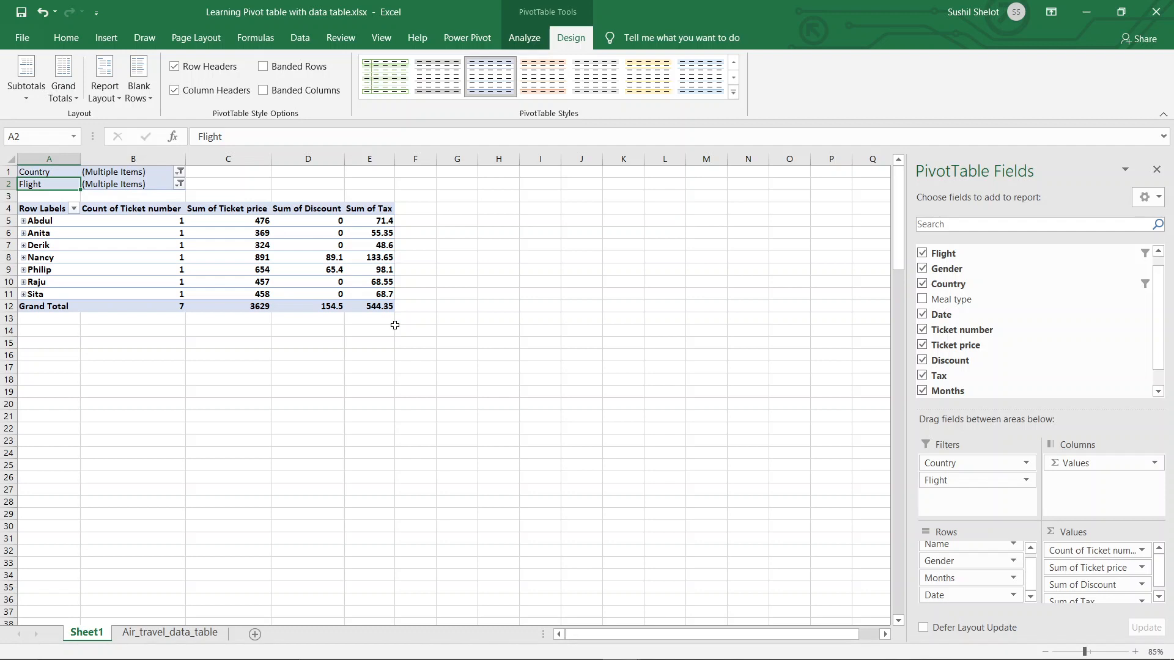
Step: Remove flight B2354 from the Flight report filter's selection
click(180, 184)
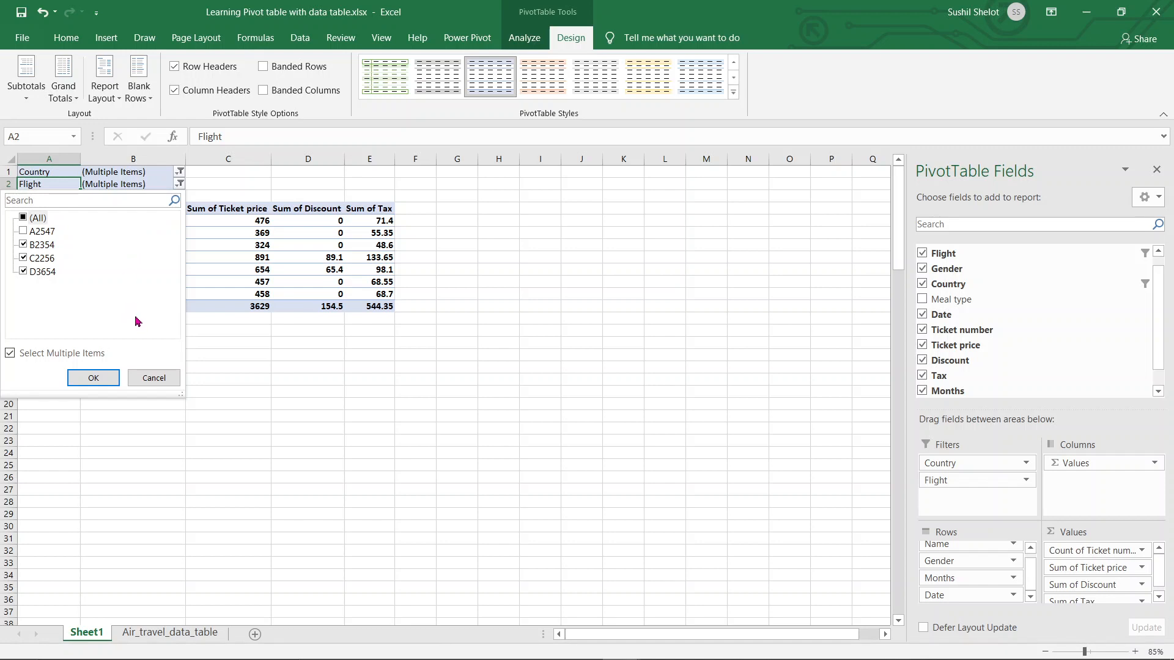
click(24, 245)
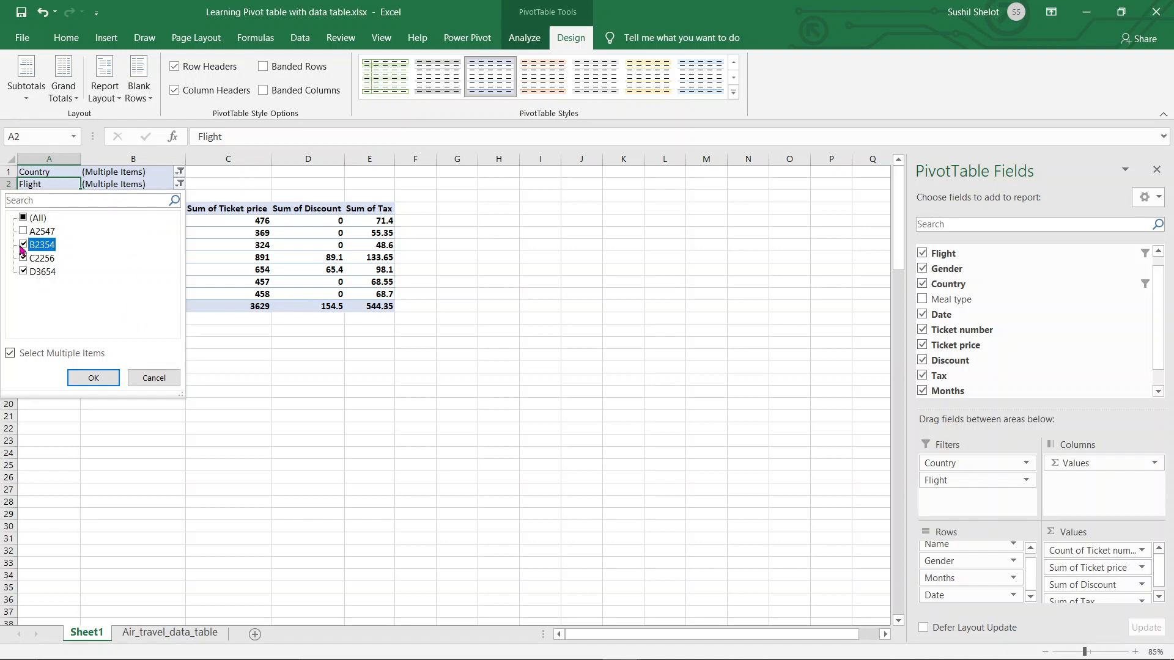
click(95, 379)
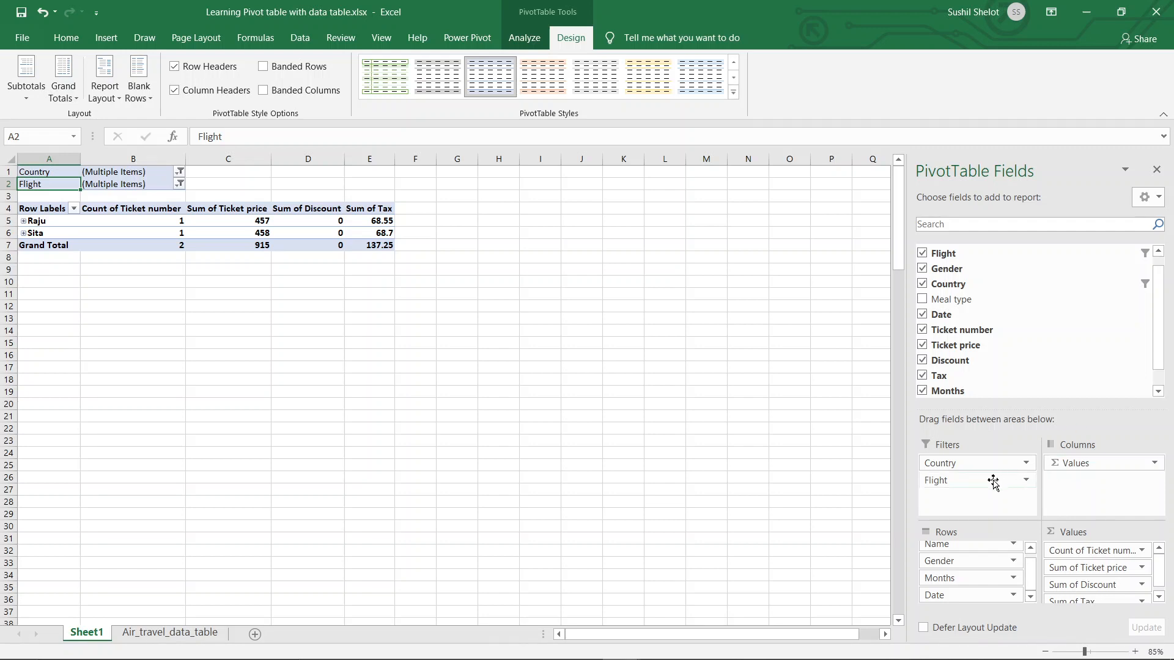
Step: Move Flight and Country from the report filters to the column fields and examine the resulting layout
drag(993, 480, 1099, 489)
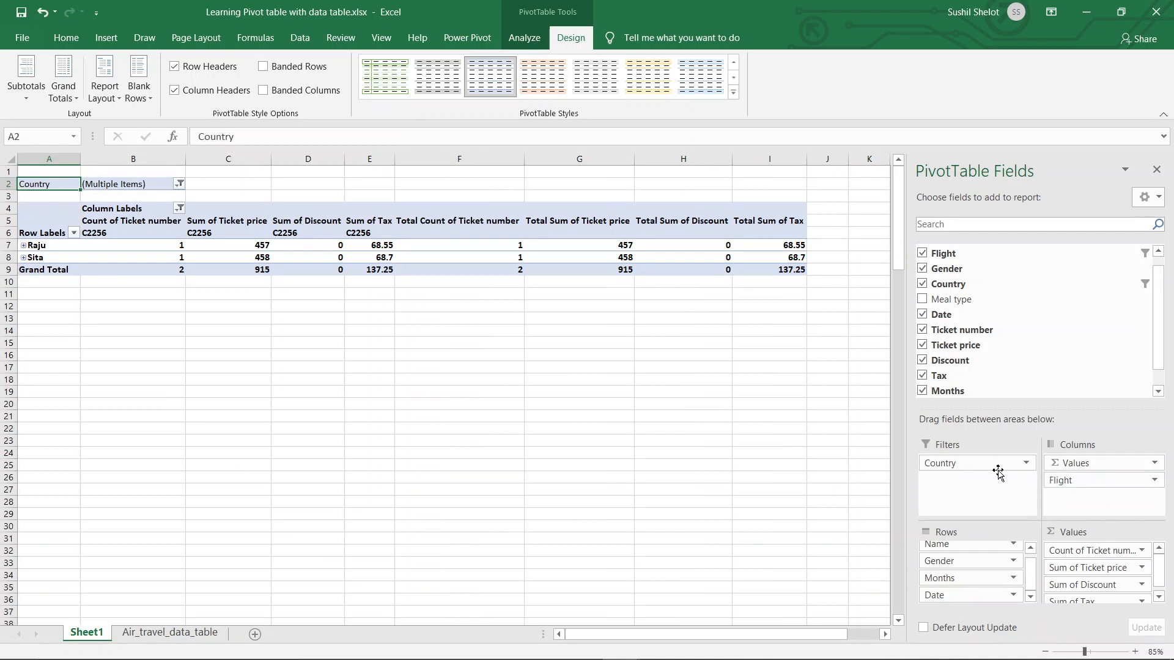
drag(991, 464, 1092, 508)
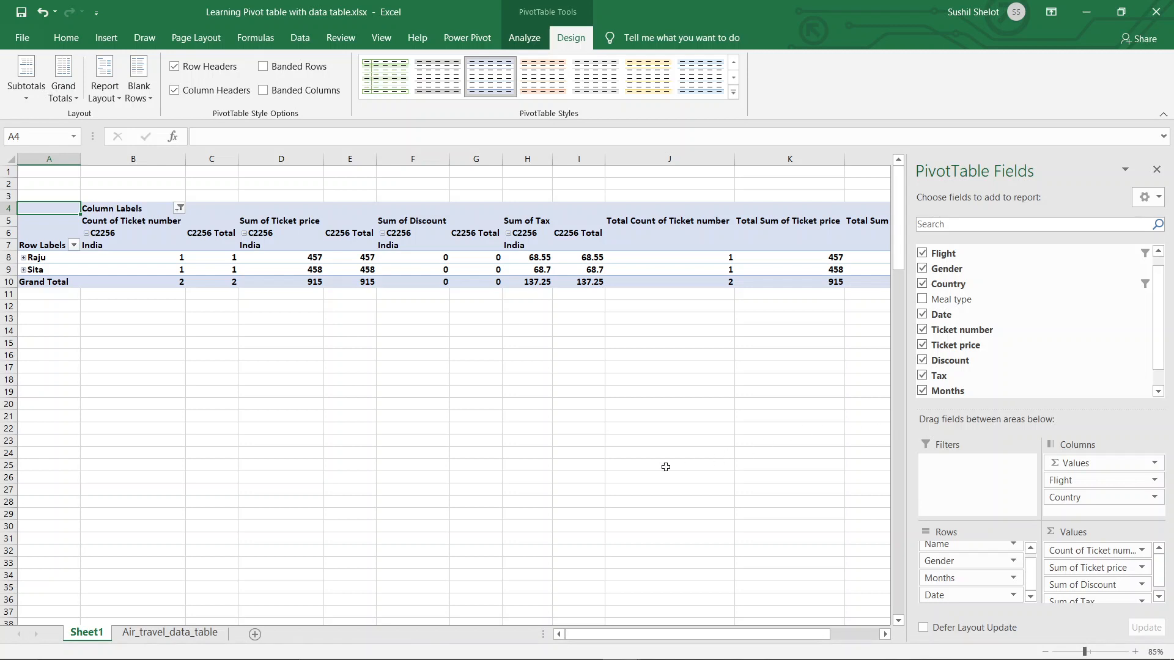
scroll(666, 467, down, 1)
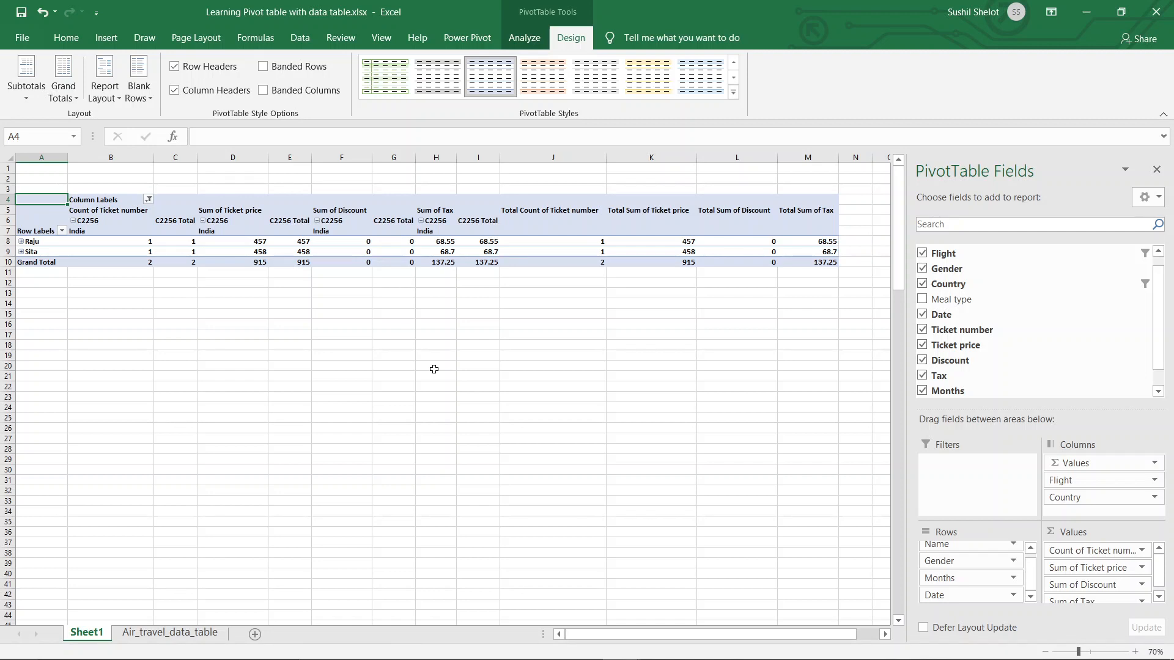
scroll(281, 346, up, 3)
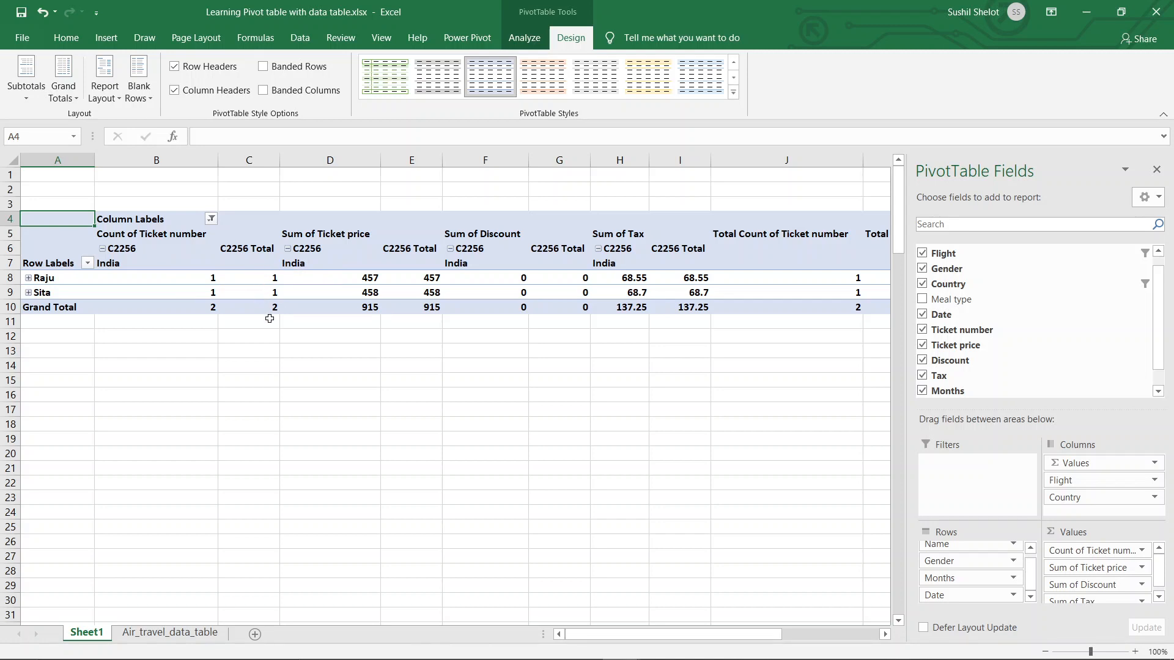
scroll(602, 395, down, 1)
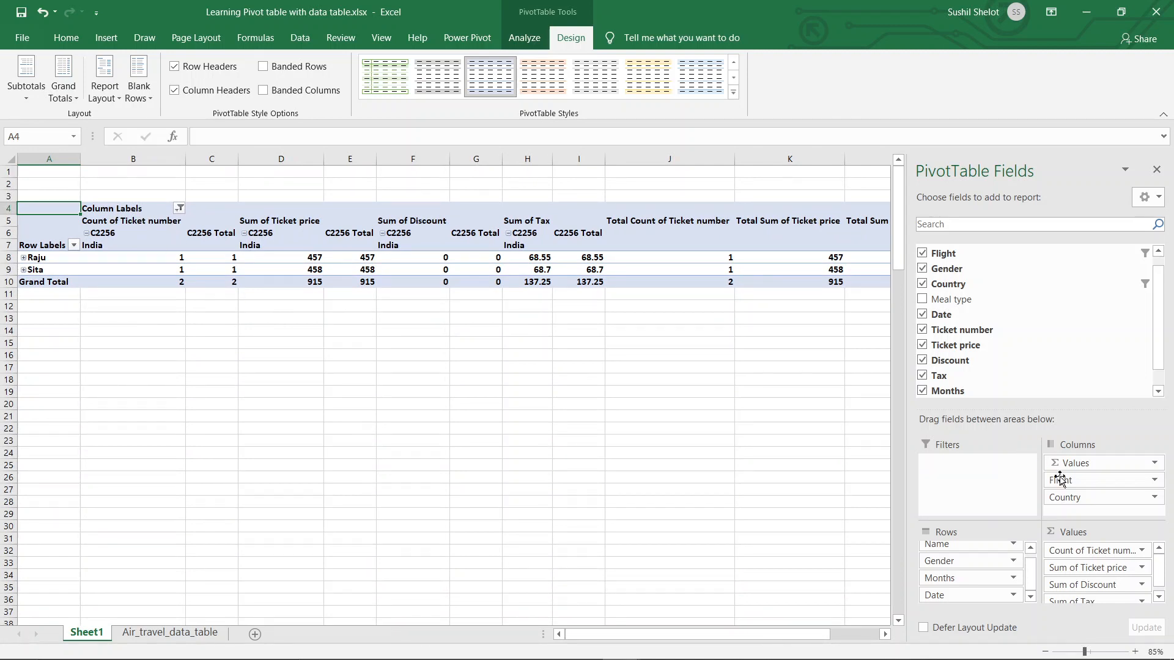
Step: Move Country and Flight from the column fields to the row fields, placing Flight directly below Name
drag(1076, 498, 969, 624)
drag(1062, 481, 972, 601)
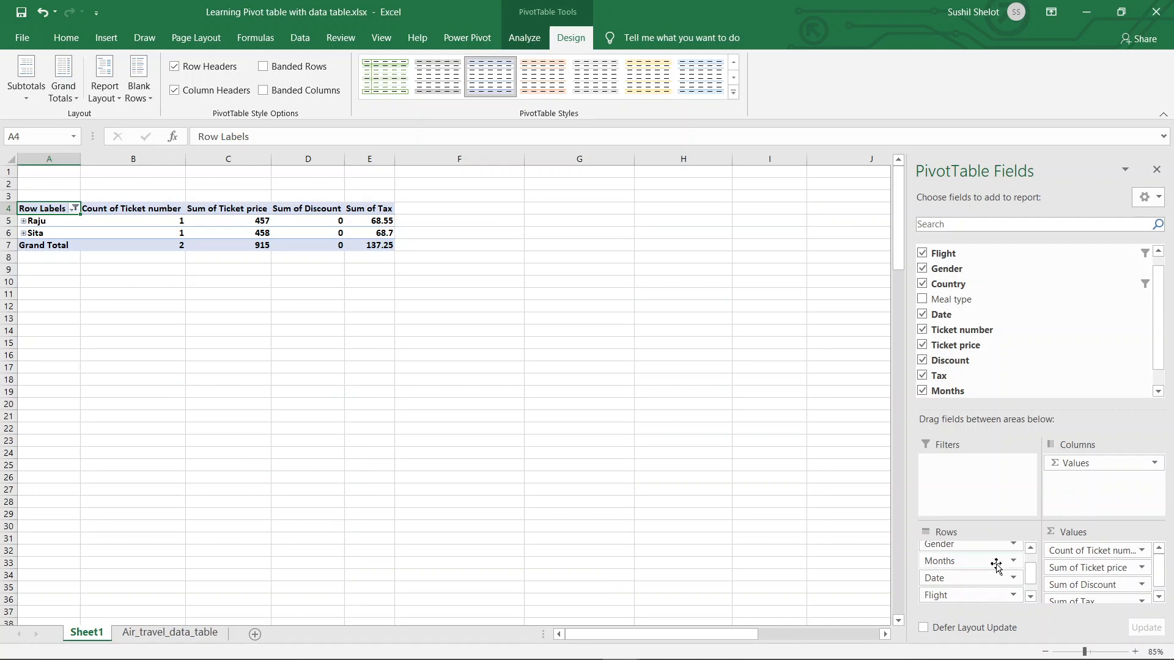
scroll(995, 567, up, 1)
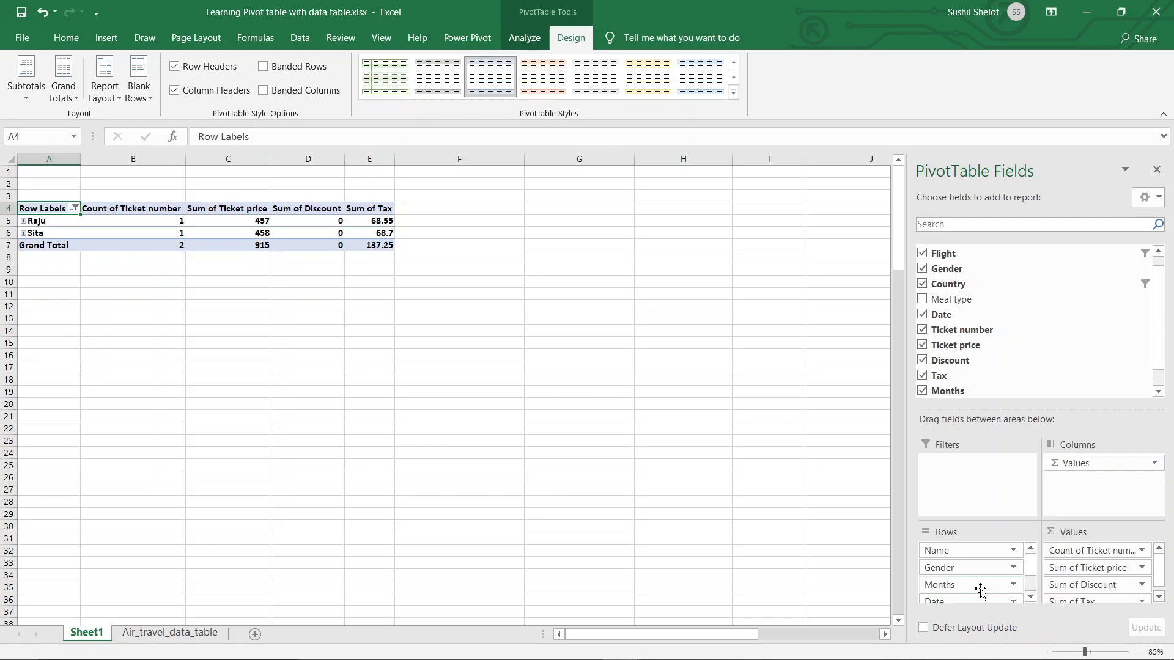
scroll(980, 590, down, 2)
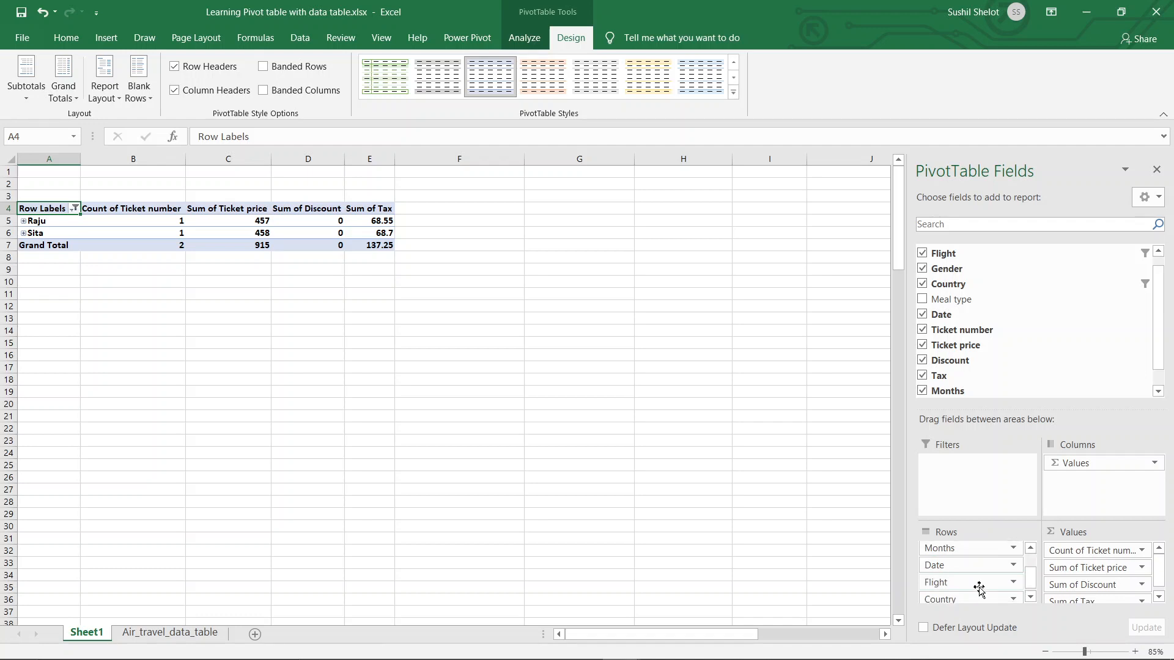
drag(971, 587, 978, 572)
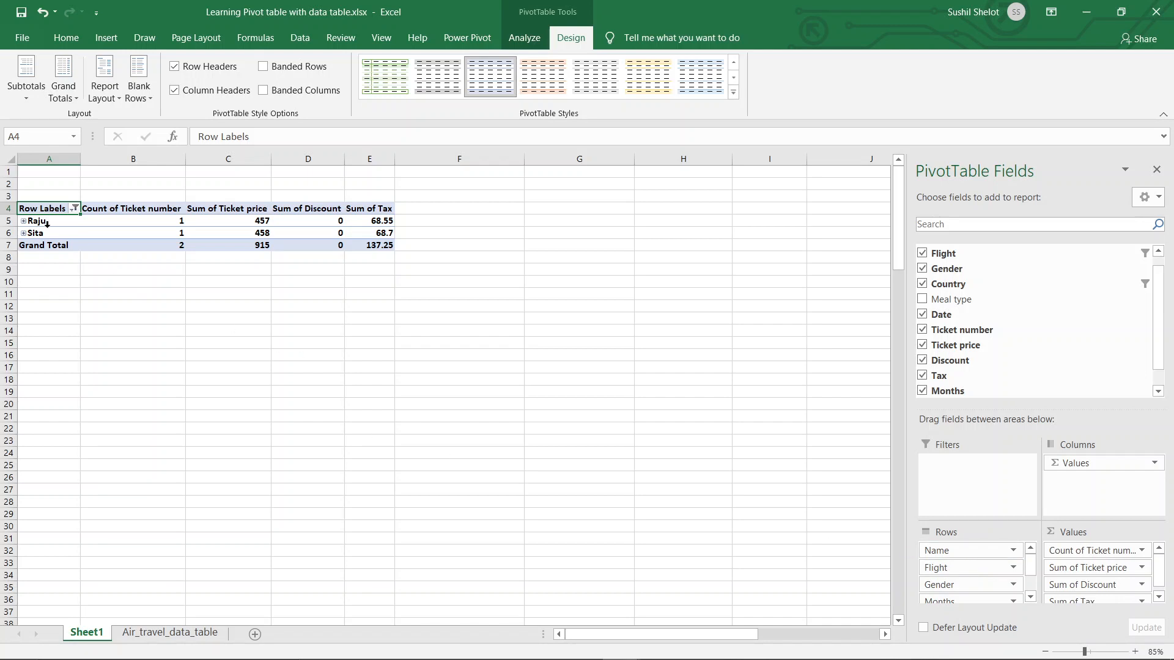
Step: Check the items in the row labels' Name filter and remove the Discount and Tax fields from the values
click(74, 208)
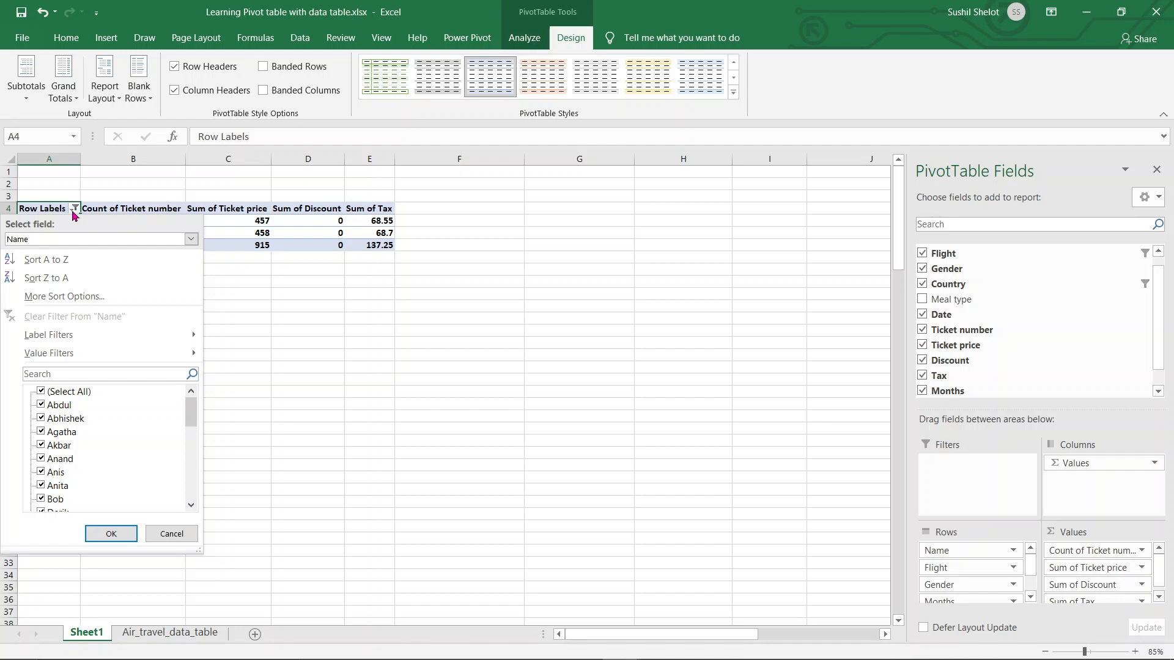
click(119, 530)
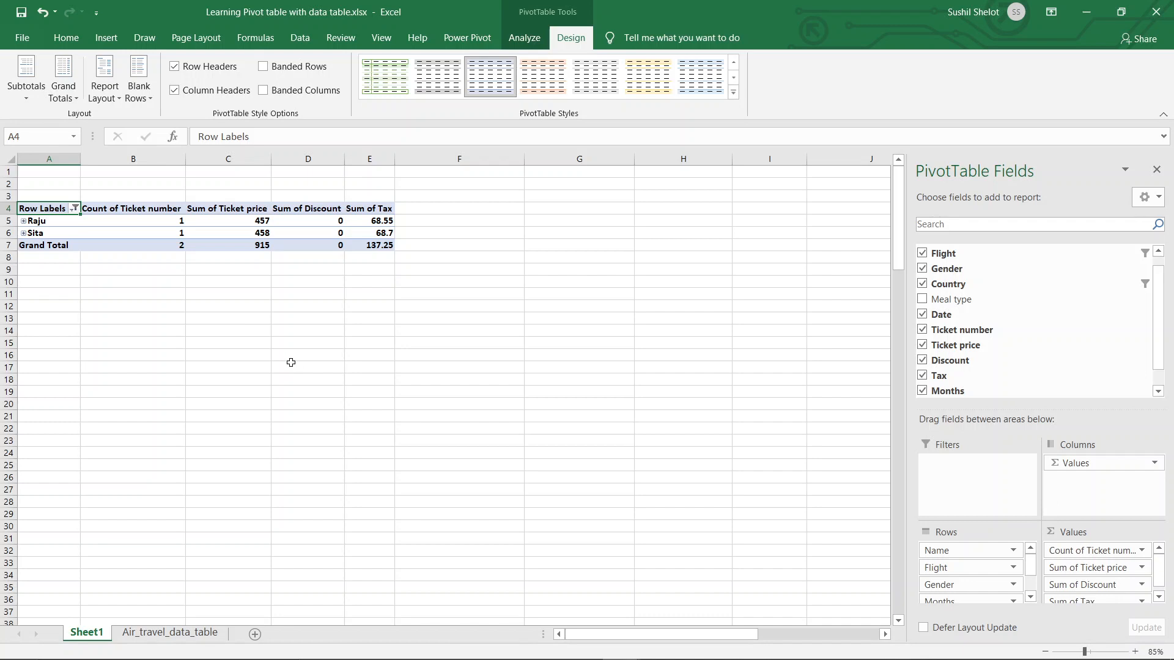
click(74, 208)
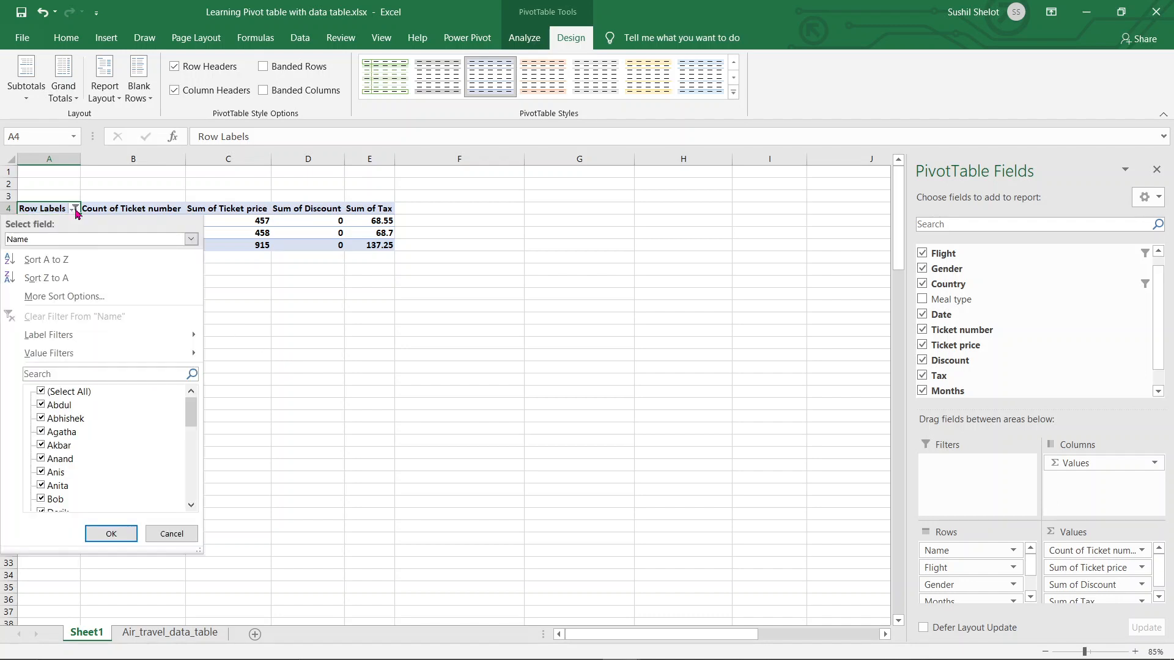
drag(191, 416, 196, 521)
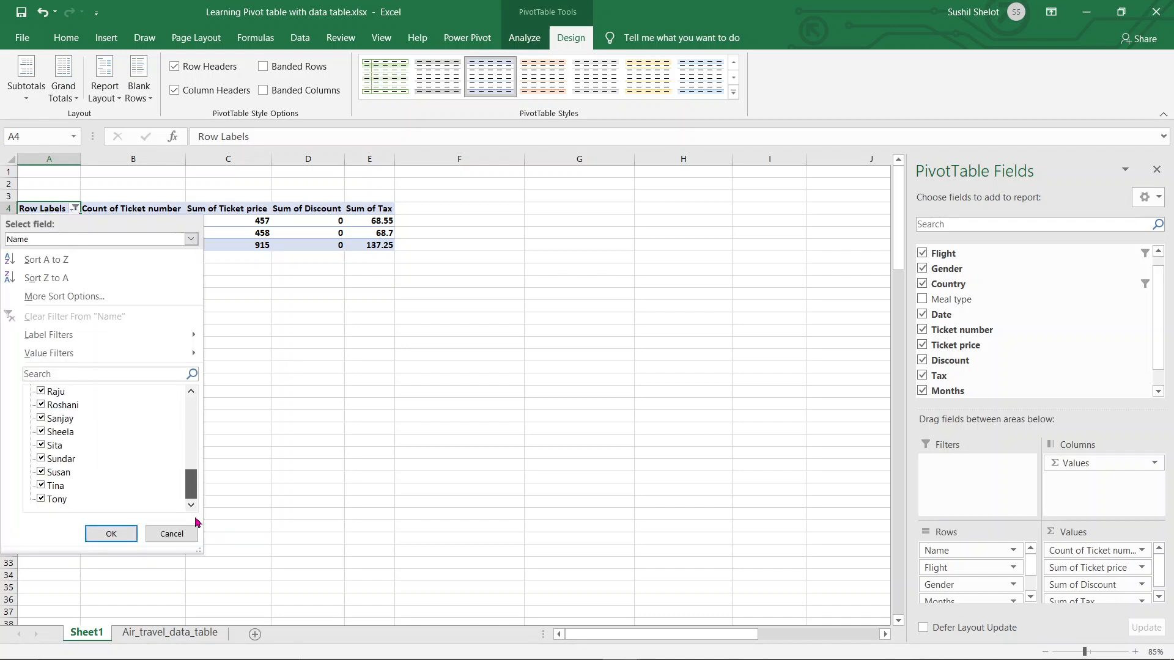
click(110, 533)
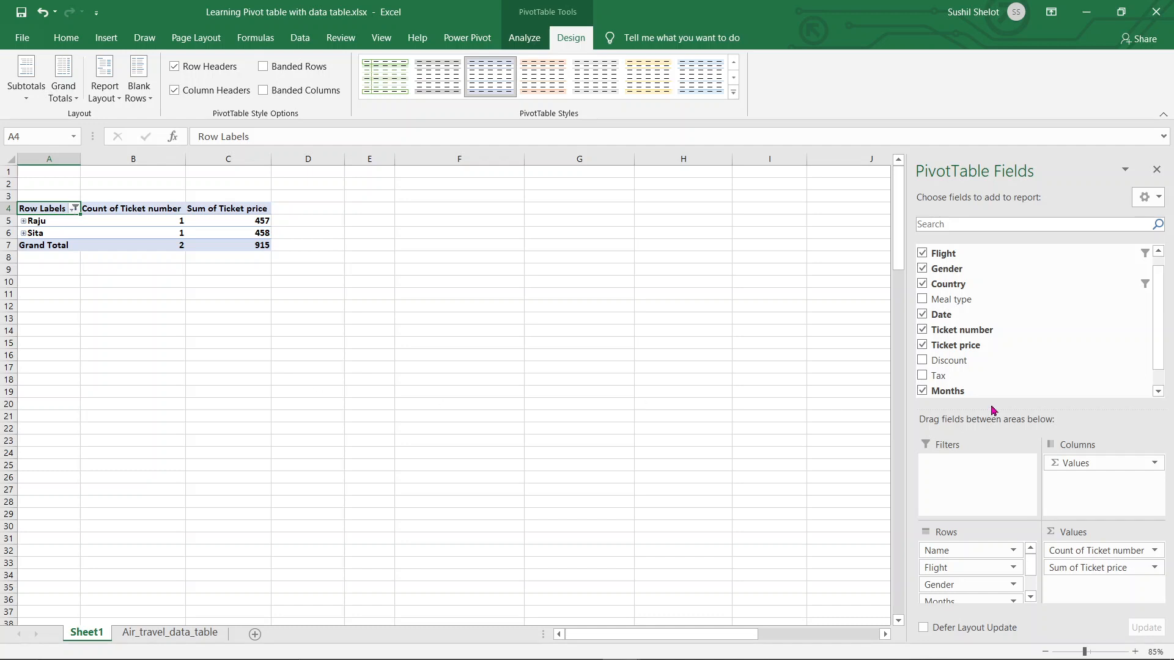
Step: Clear all filters from the PivotTable on Sheet1, keeping its fields and layout
scroll(1060, 344, up, 1)
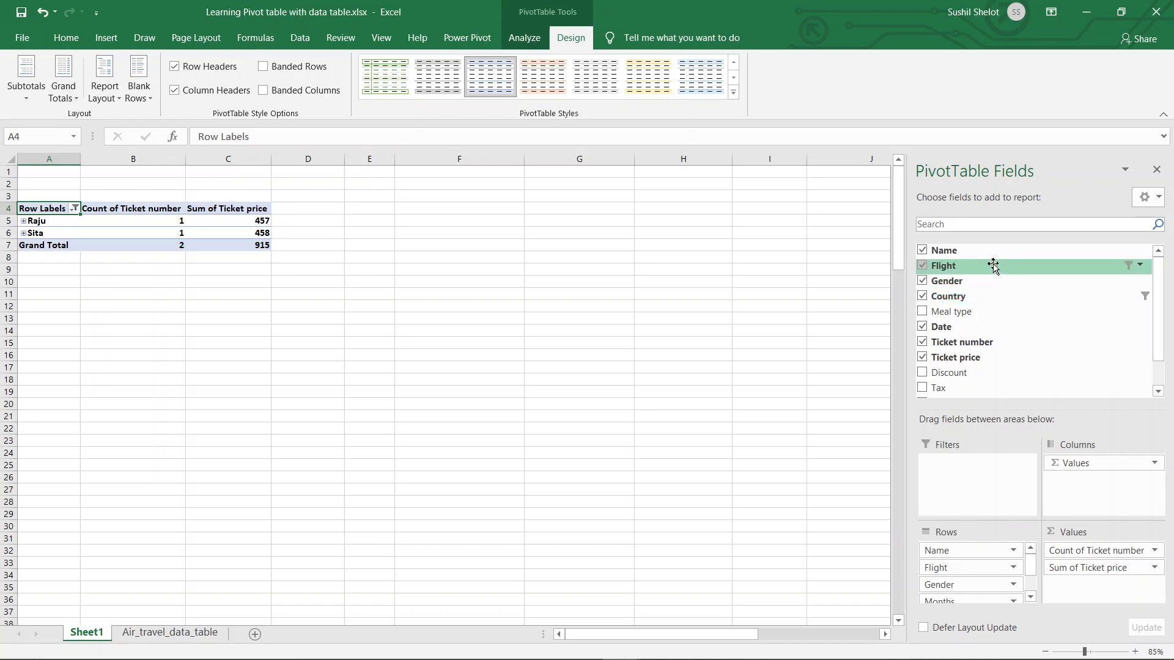
click(223, 233)
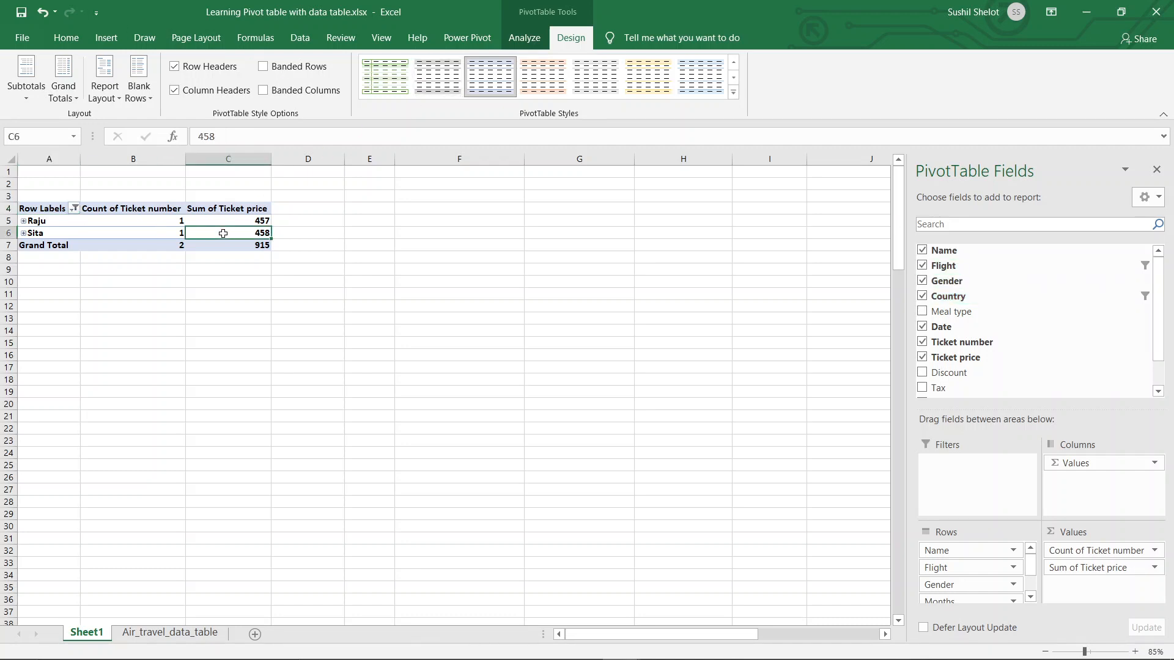
click(524, 37)
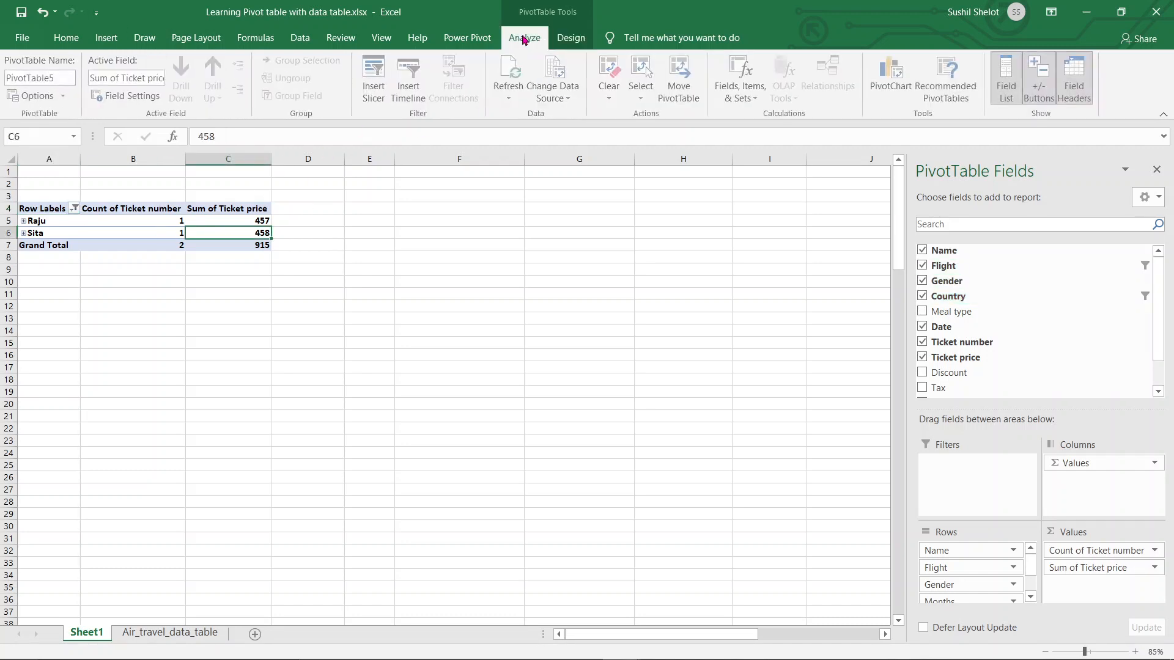
click(652, 101)
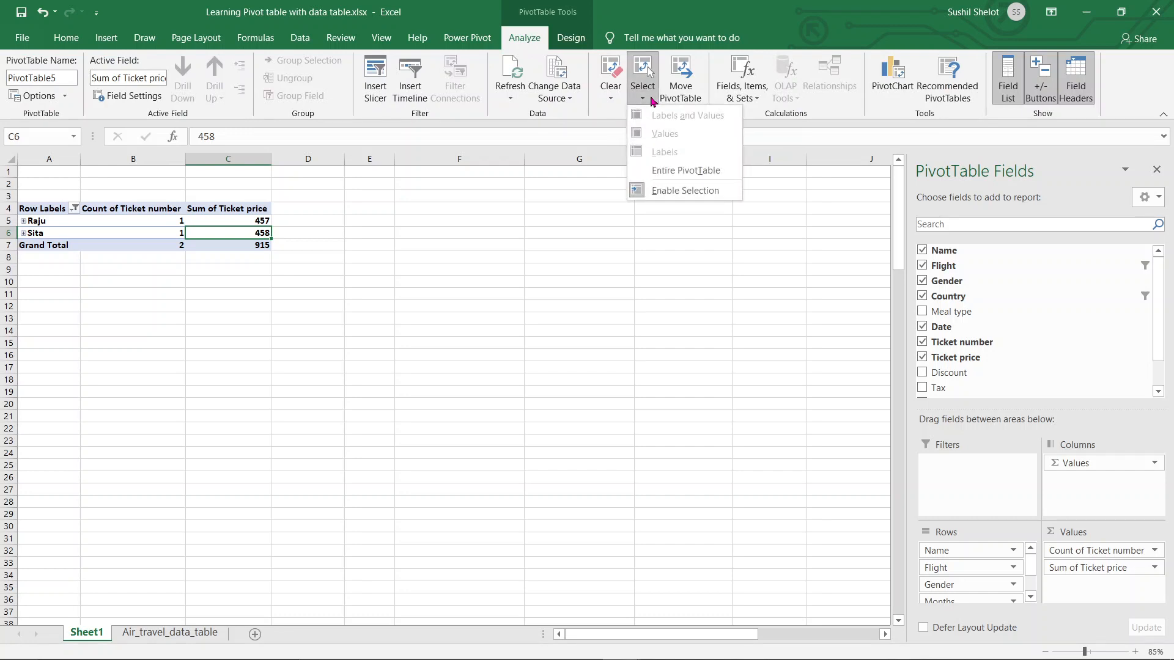
click(615, 100)
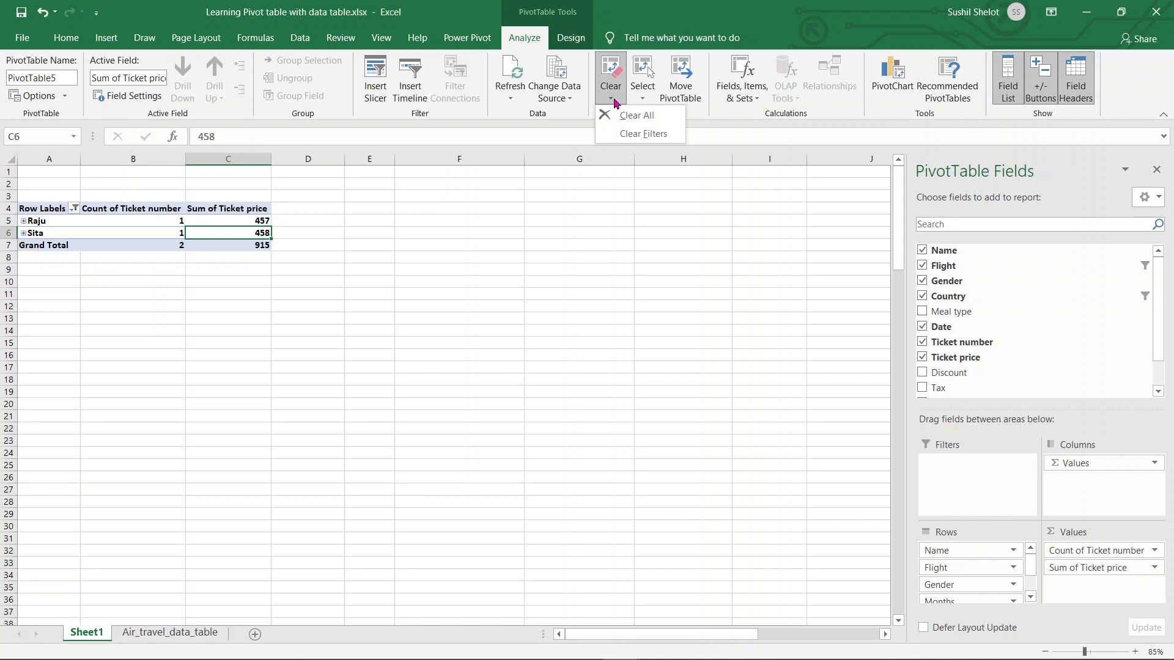
click(636, 133)
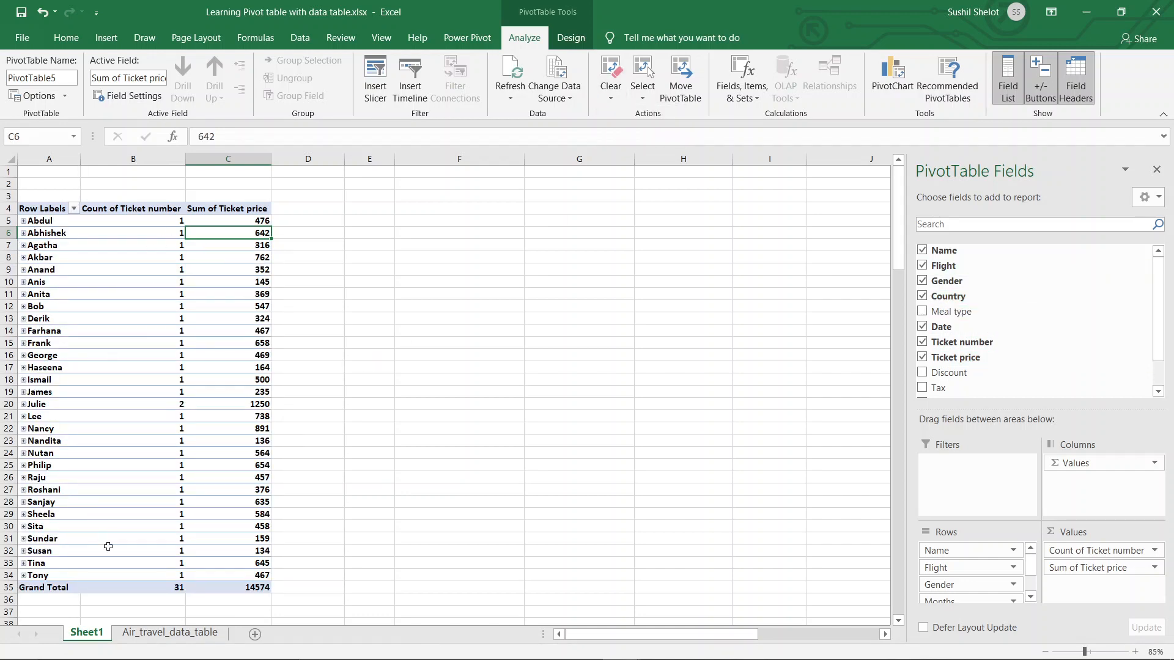
Step: Add the Gender field to the PivotTable's values below Sum of Ticket price
mouse_move(123, 581)
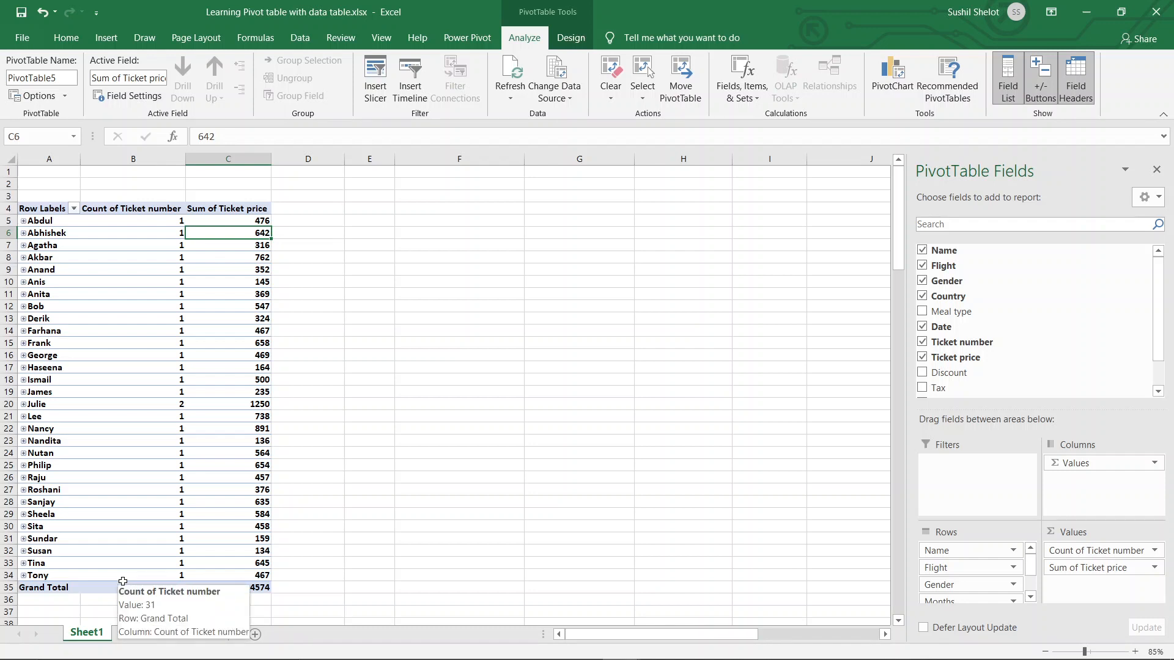
mouse_move(148, 229)
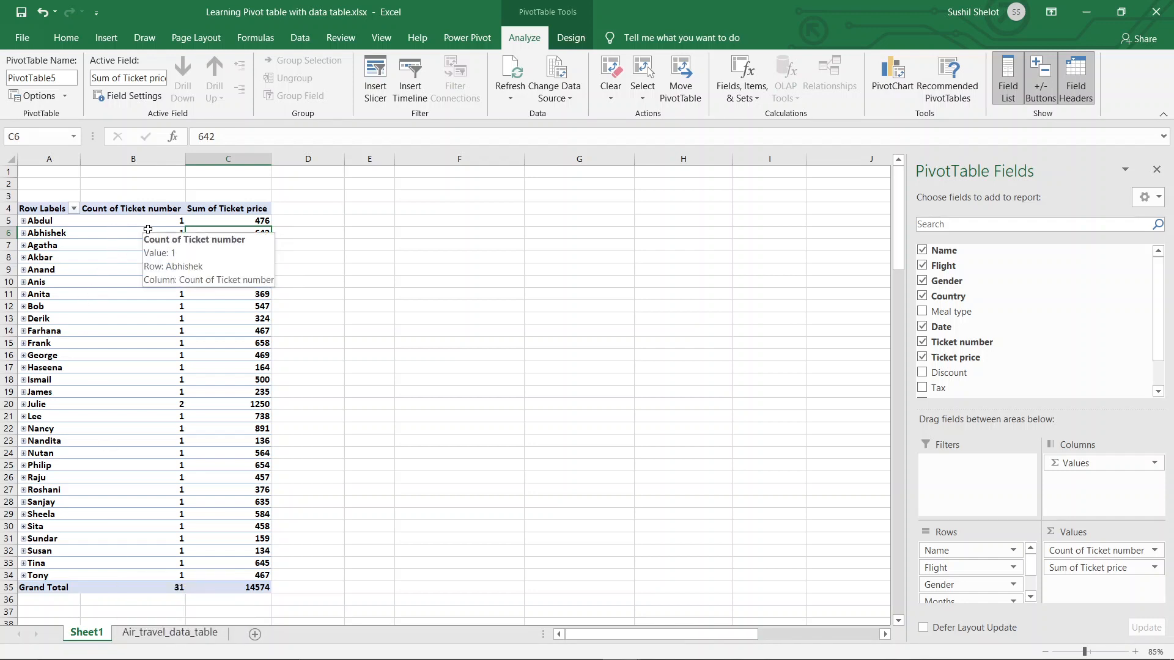
mouse_move(208, 217)
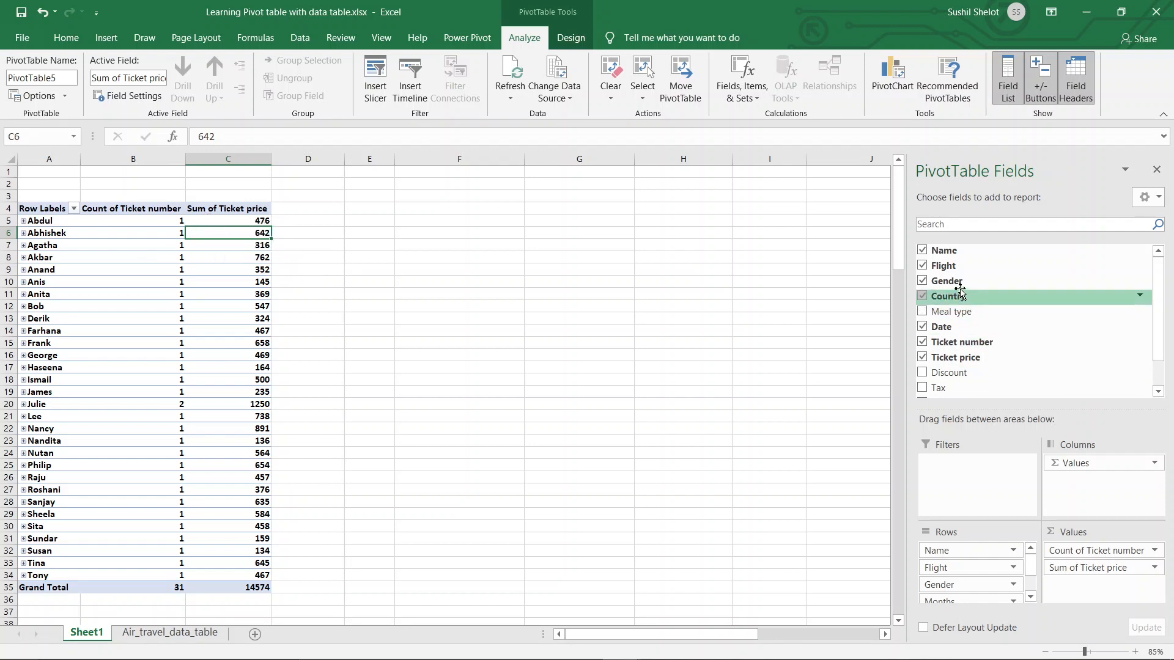
drag(958, 283, 1088, 590)
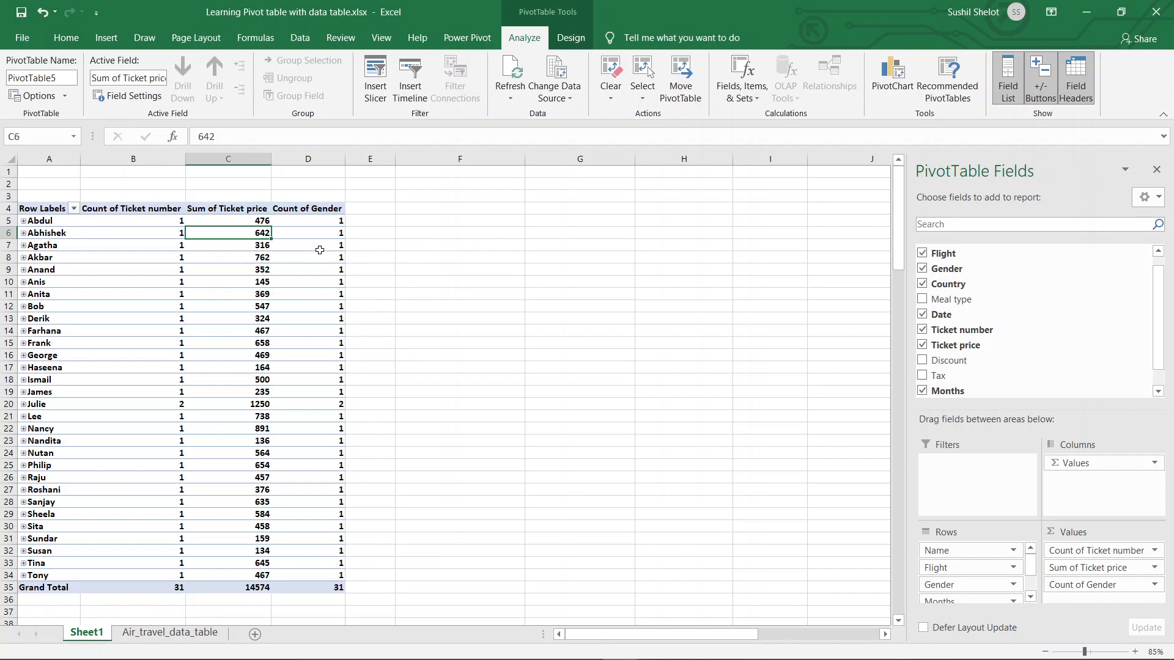
Step: Extract the record behind the Count of Gender value in D7 to a new sheet, and expand the A7 passenger down to Country on Sheet1
double_click(320, 250)
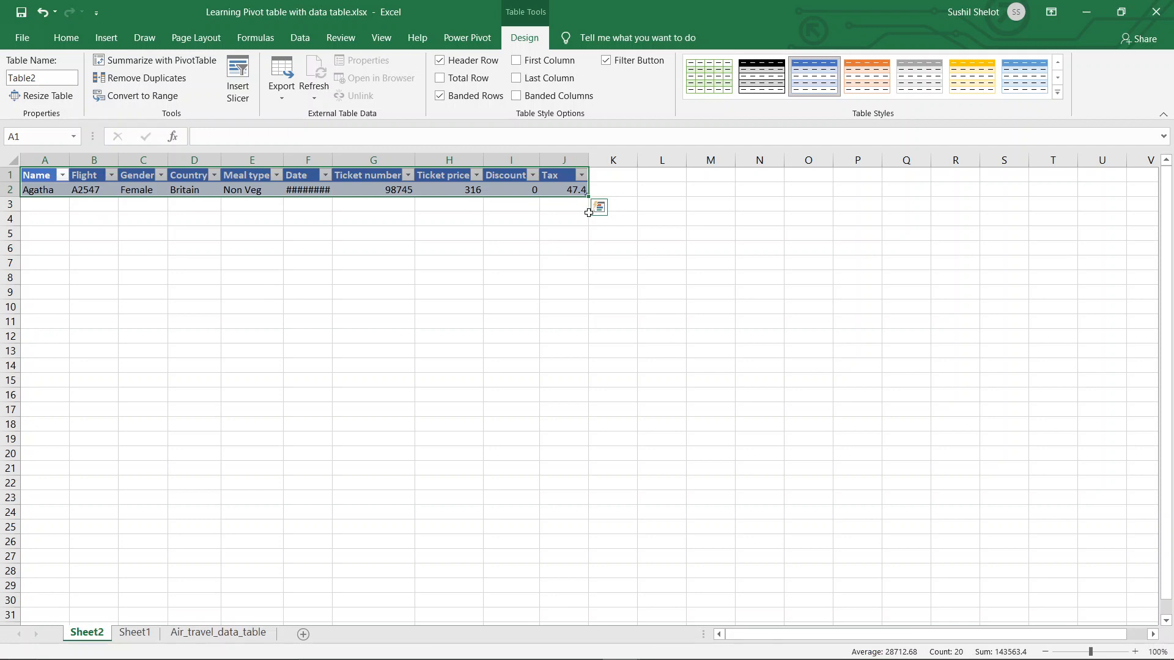
click(152, 635)
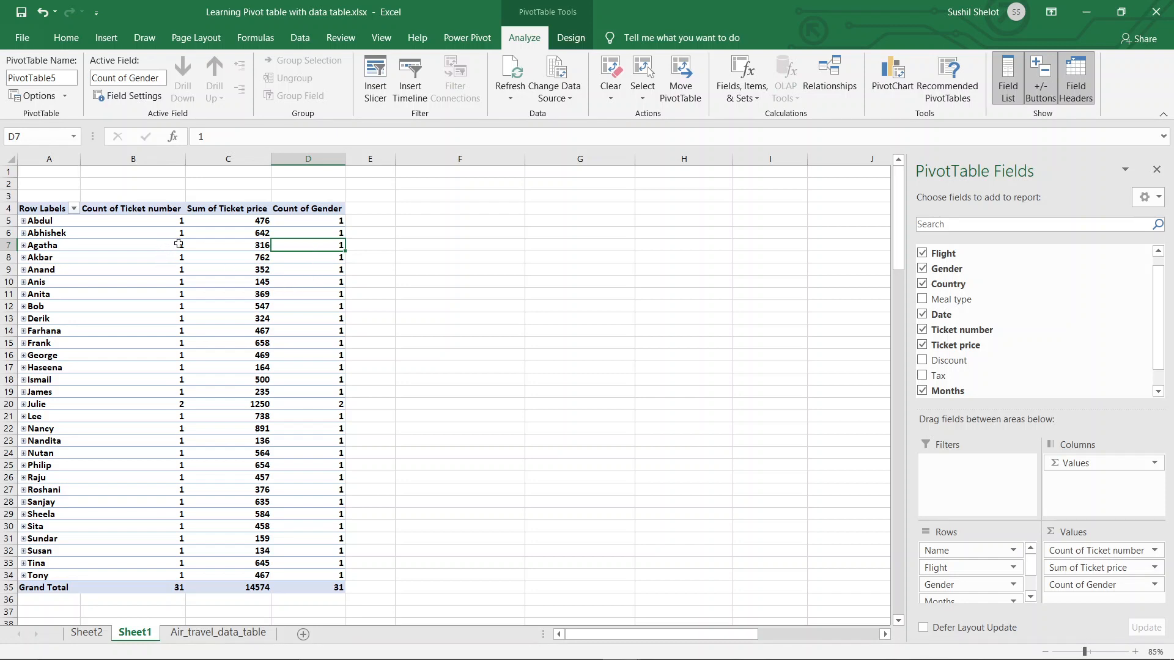
double_click(48, 247)
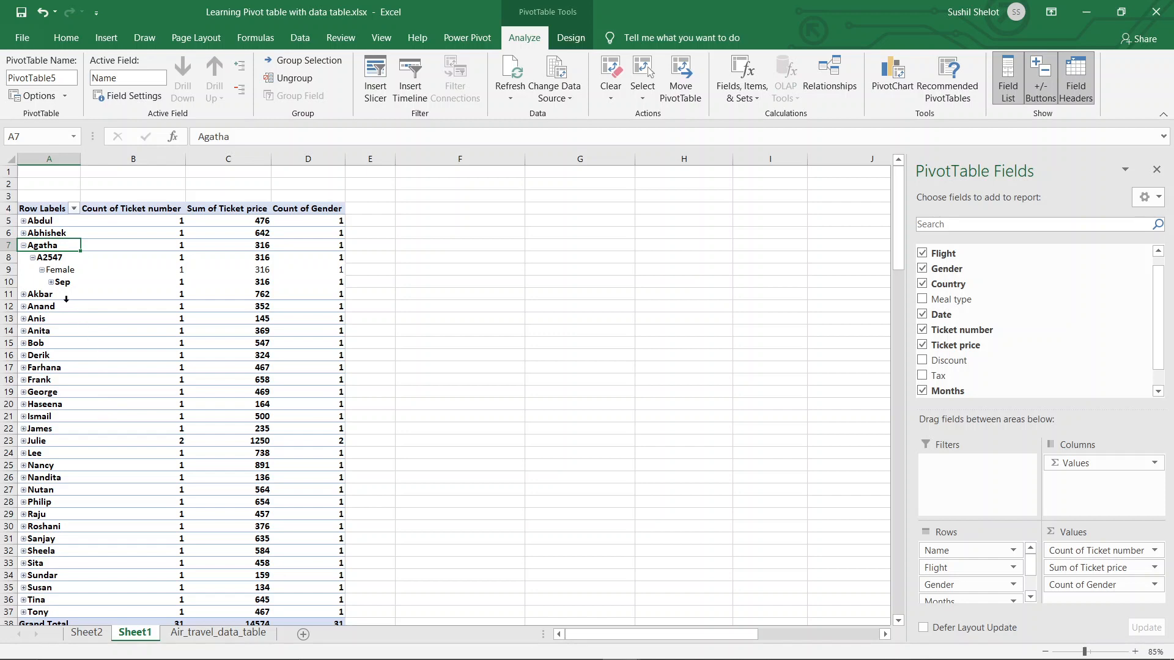
double_click(63, 282)
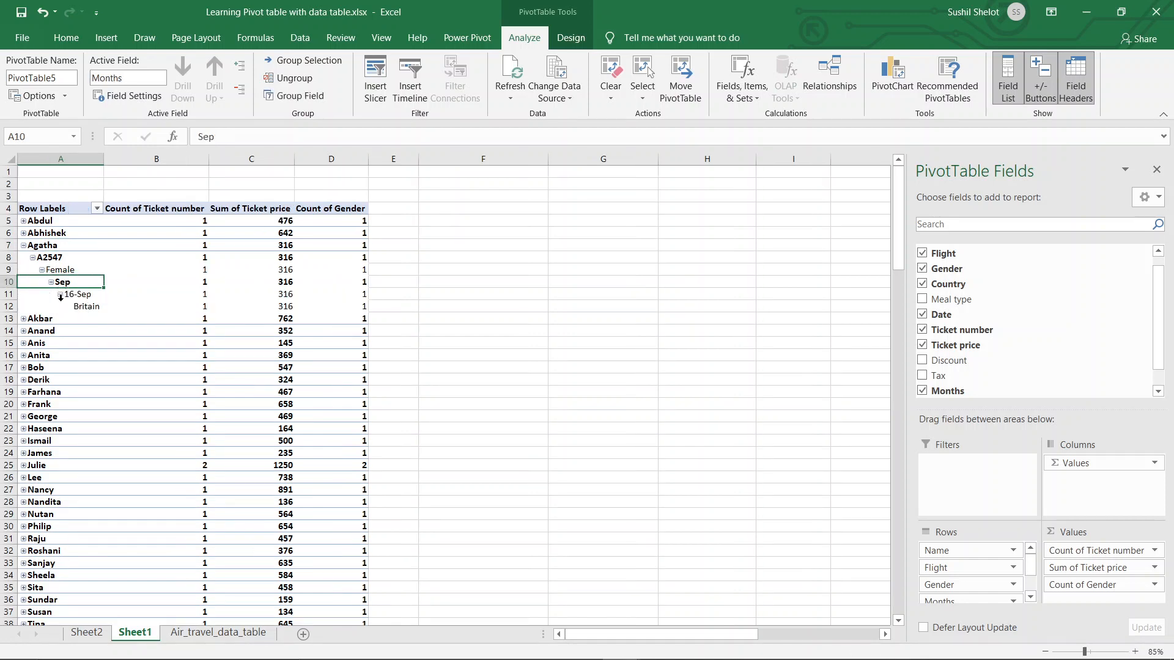
double_click(83, 308)
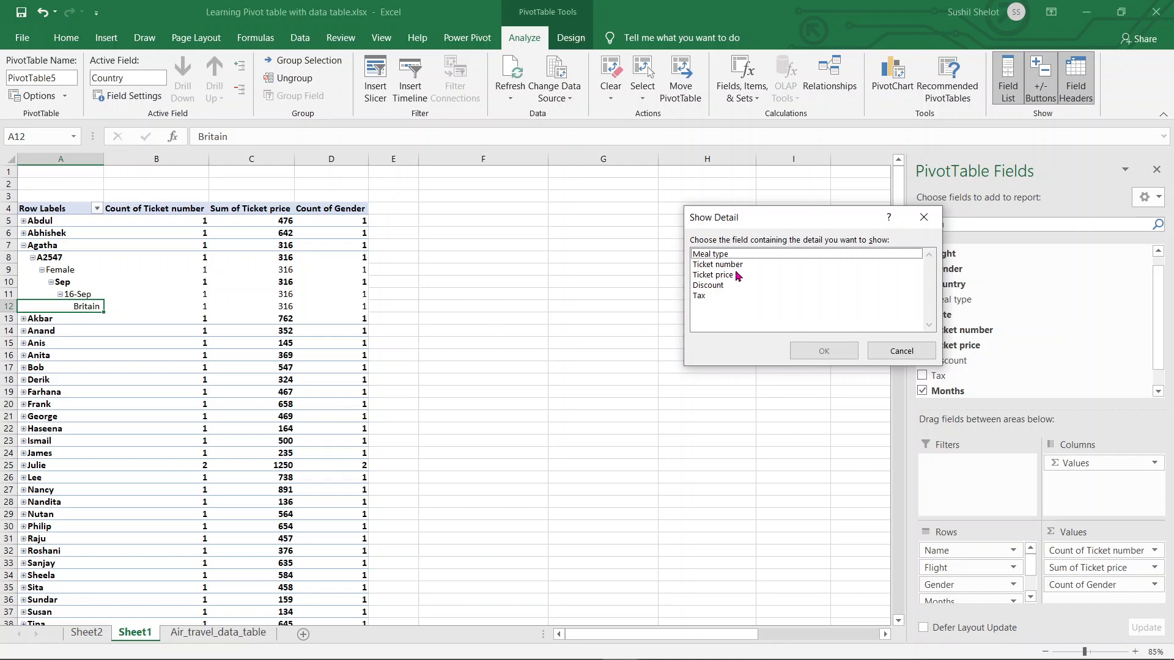
click(902, 353)
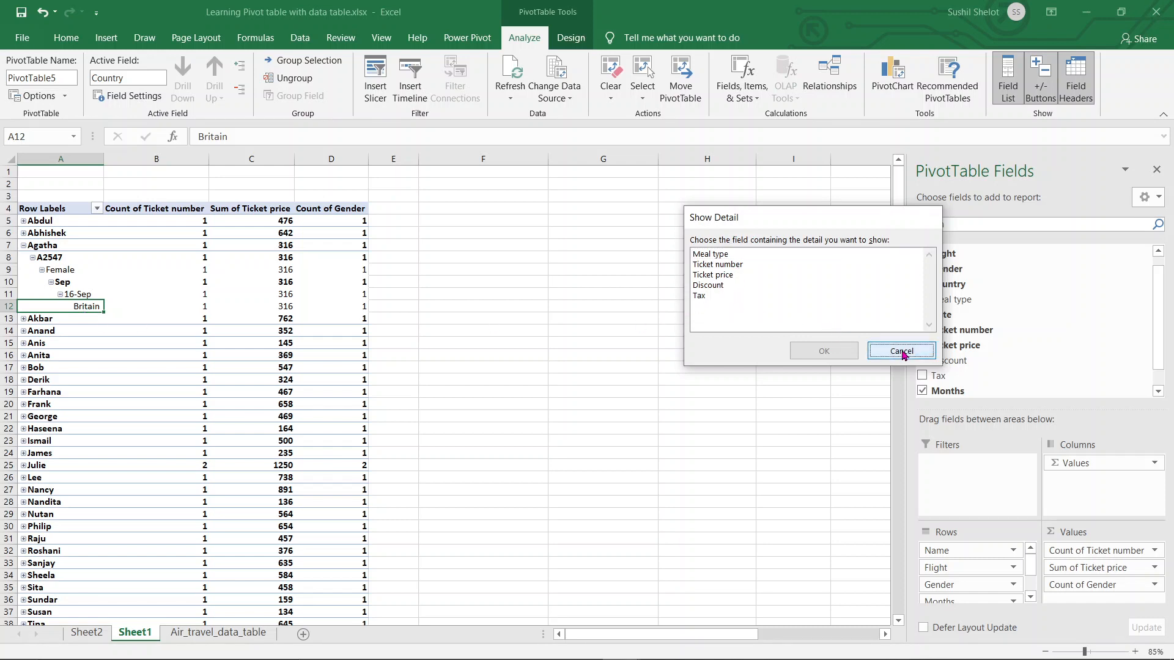
click(342, 245)
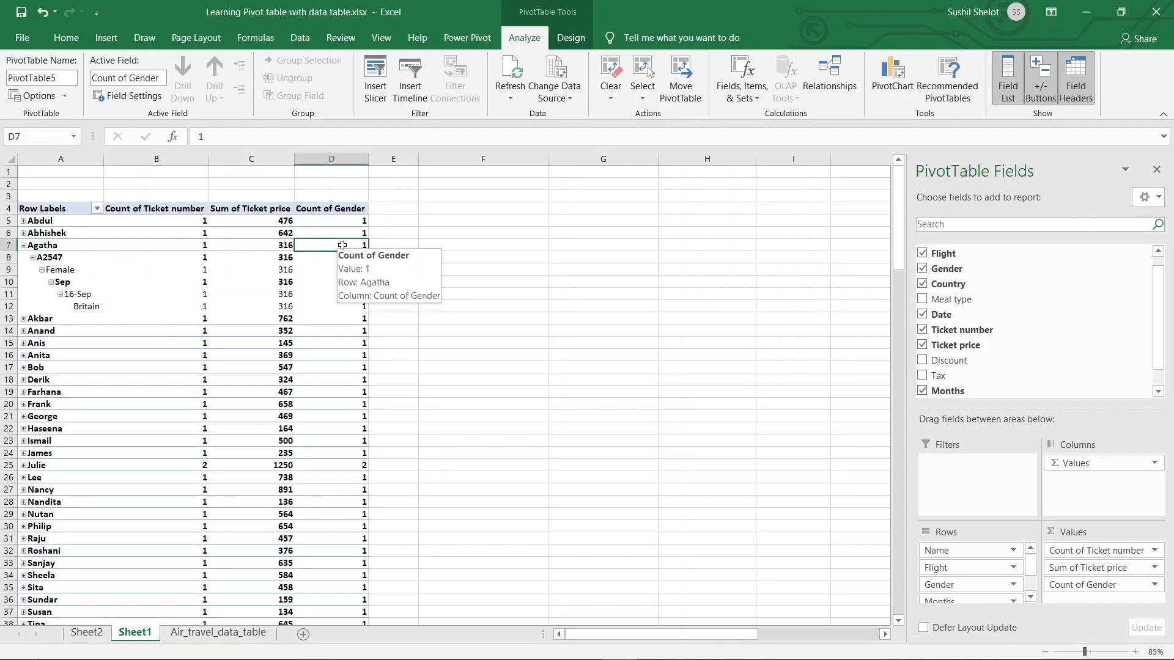
Step: Change the Gender value field's summary calculation from Count to Average
double_click(340, 209)
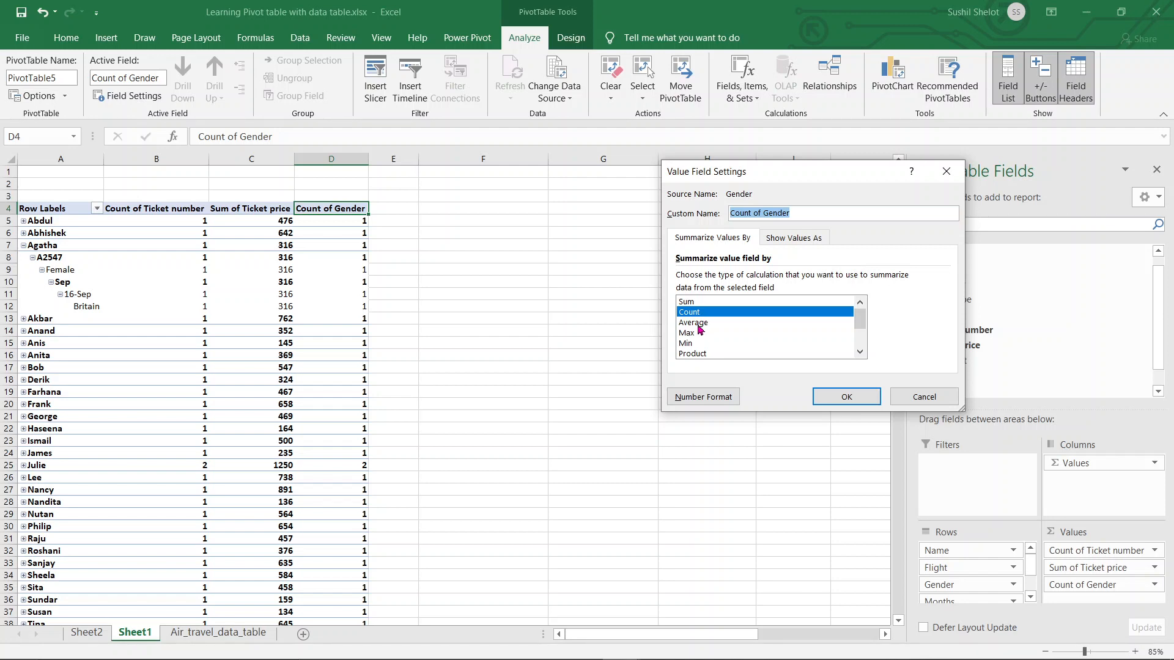
click(698, 323)
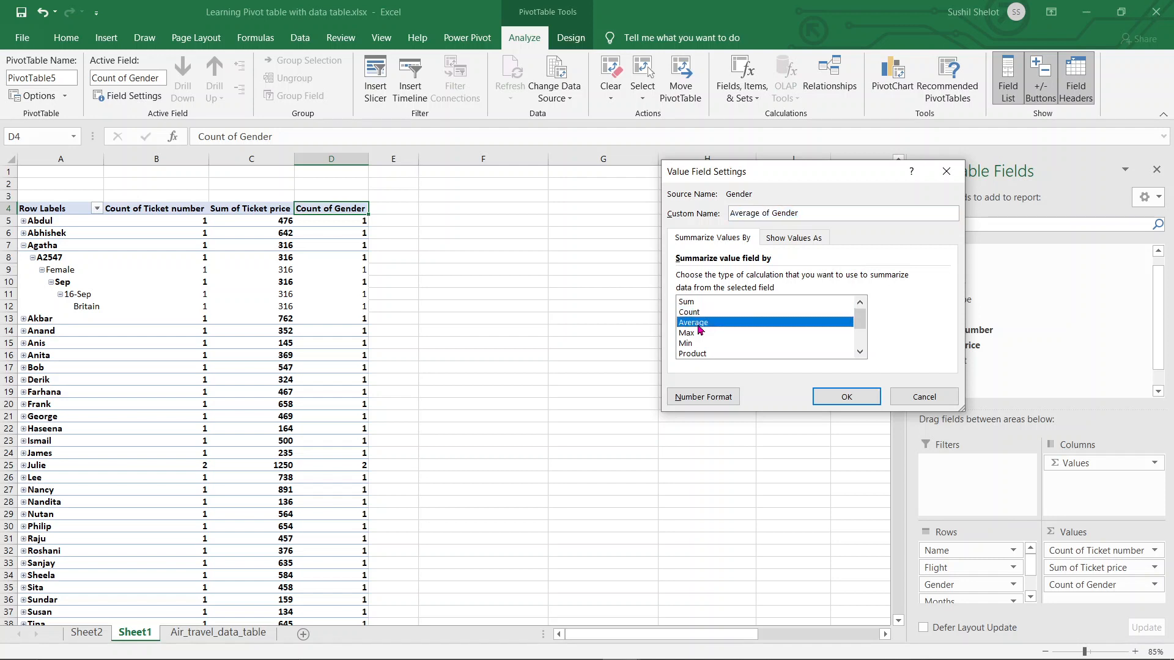
click(847, 397)
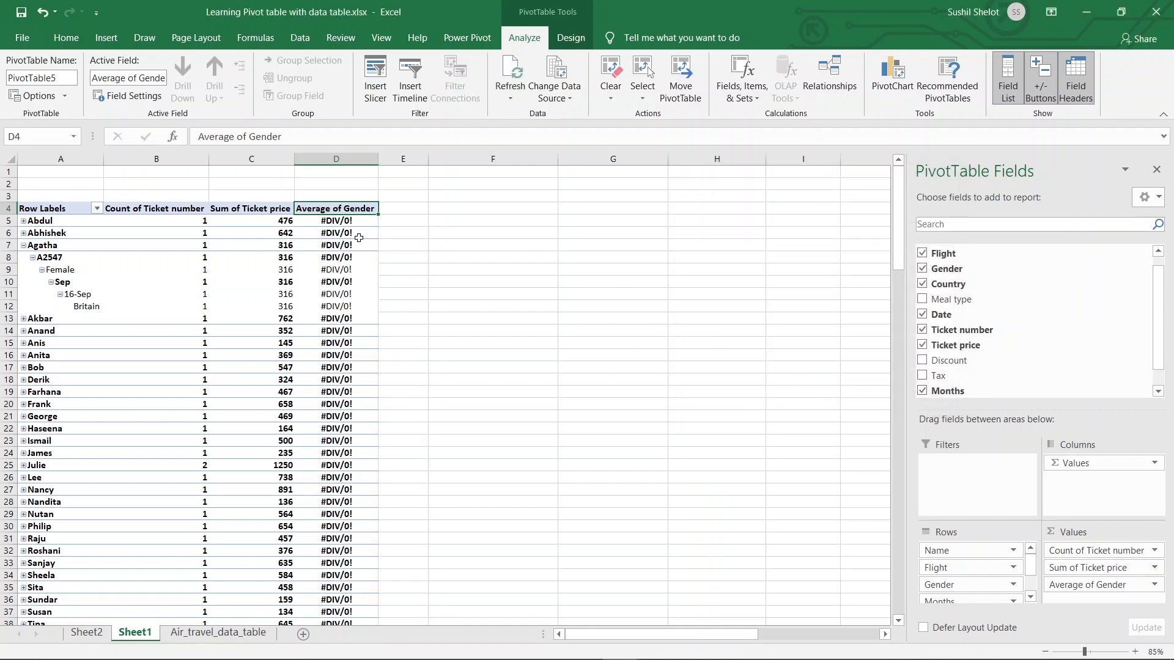
Step: Set the Gender value field's summary calculation back to Count
mouse_move(359, 238)
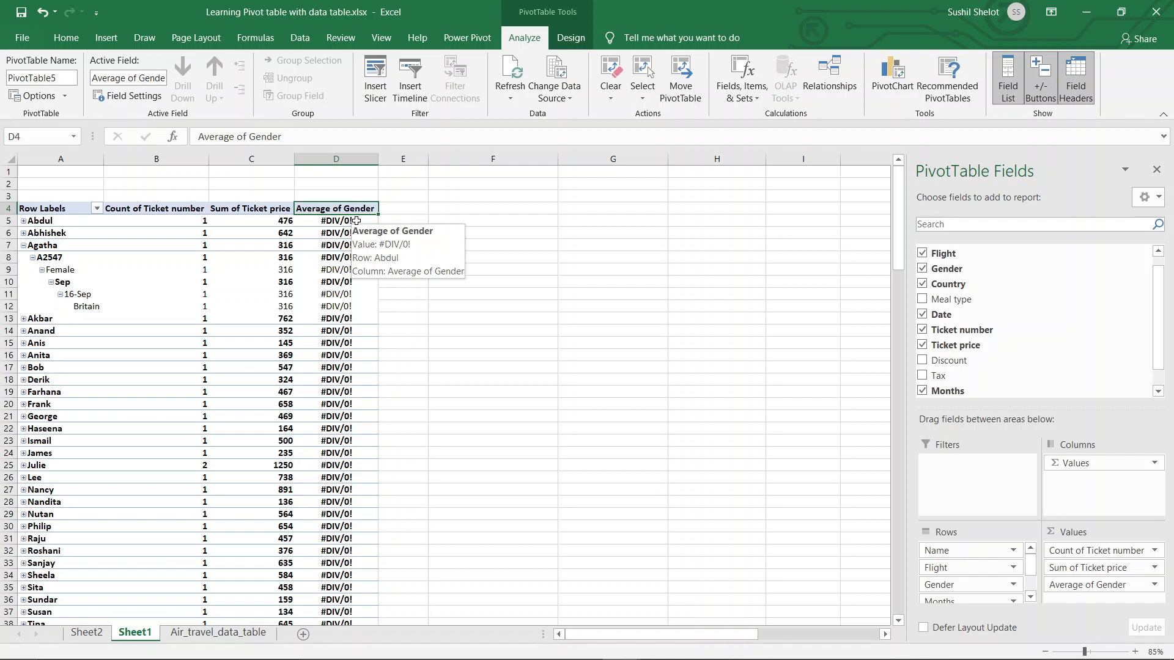
double_click(359, 213)
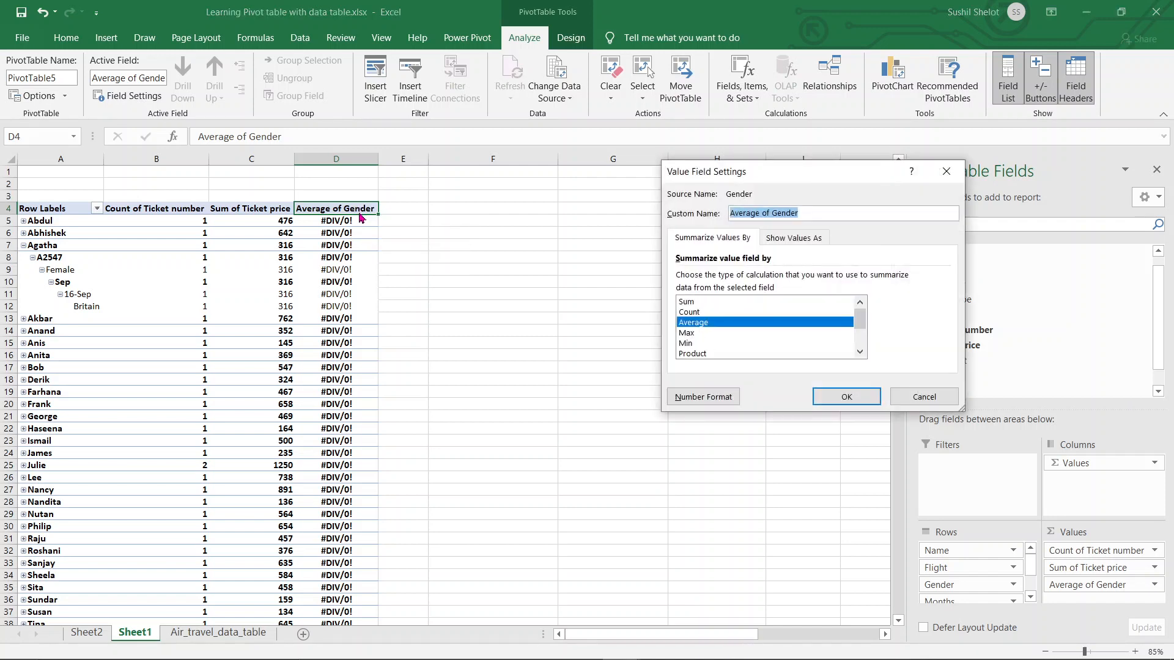
click(690, 312)
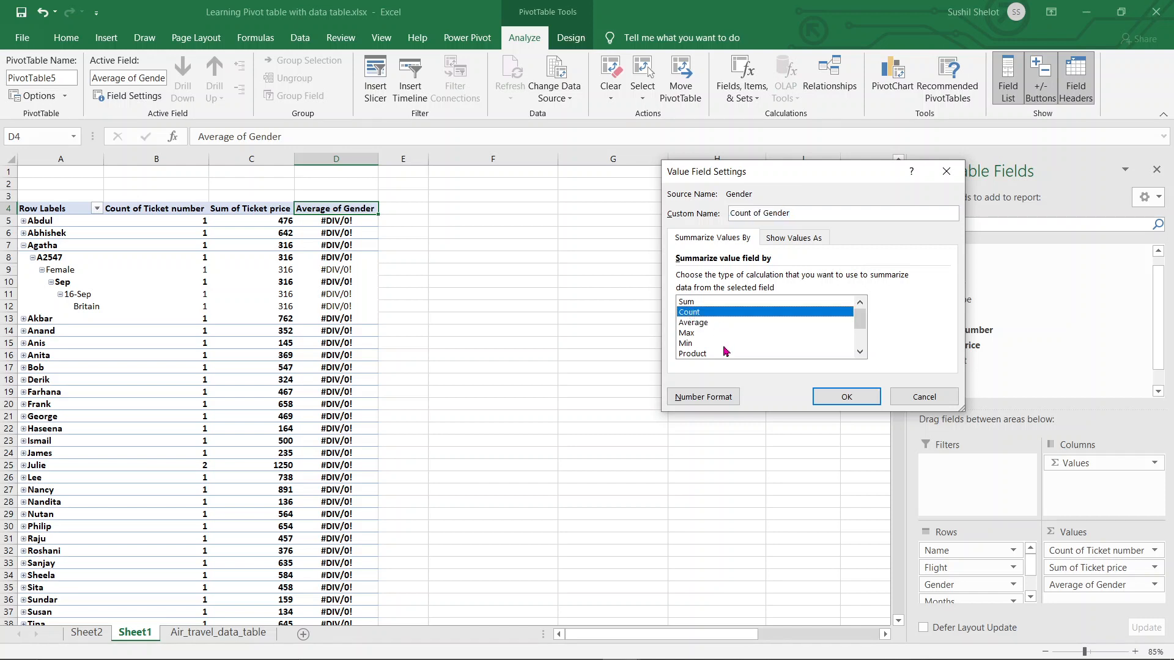
click(830, 399)
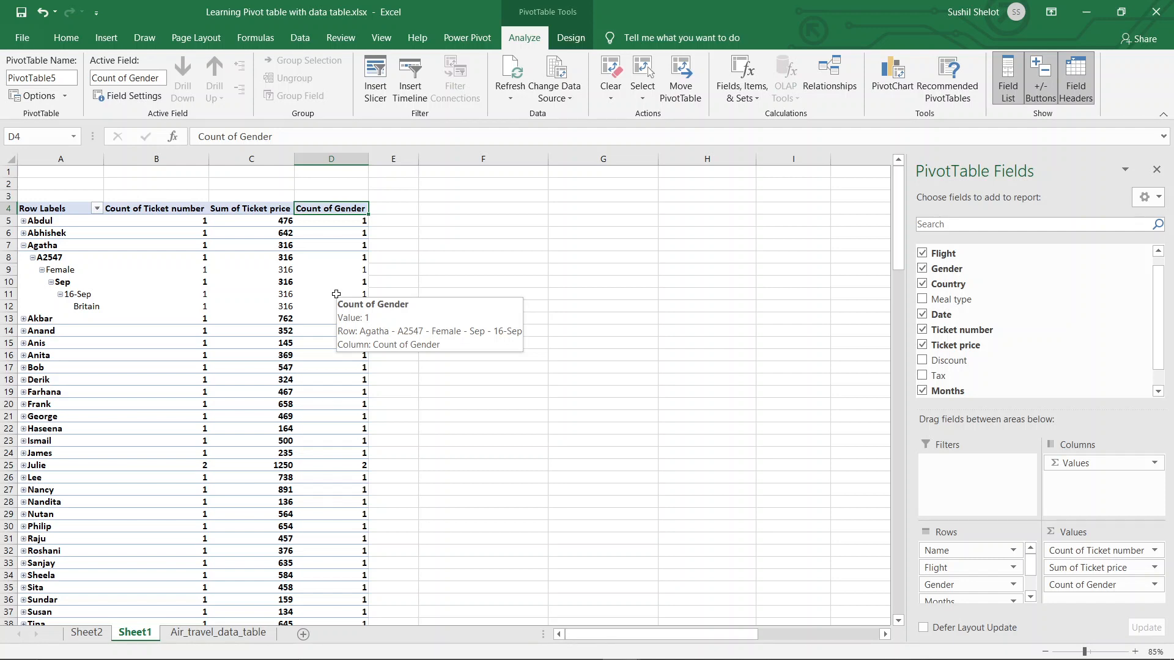
Step: Start a new record in row 33 of the Air_travel_data_table sheet with the passenger's name, flight B2354 and gender Male
click(188, 636)
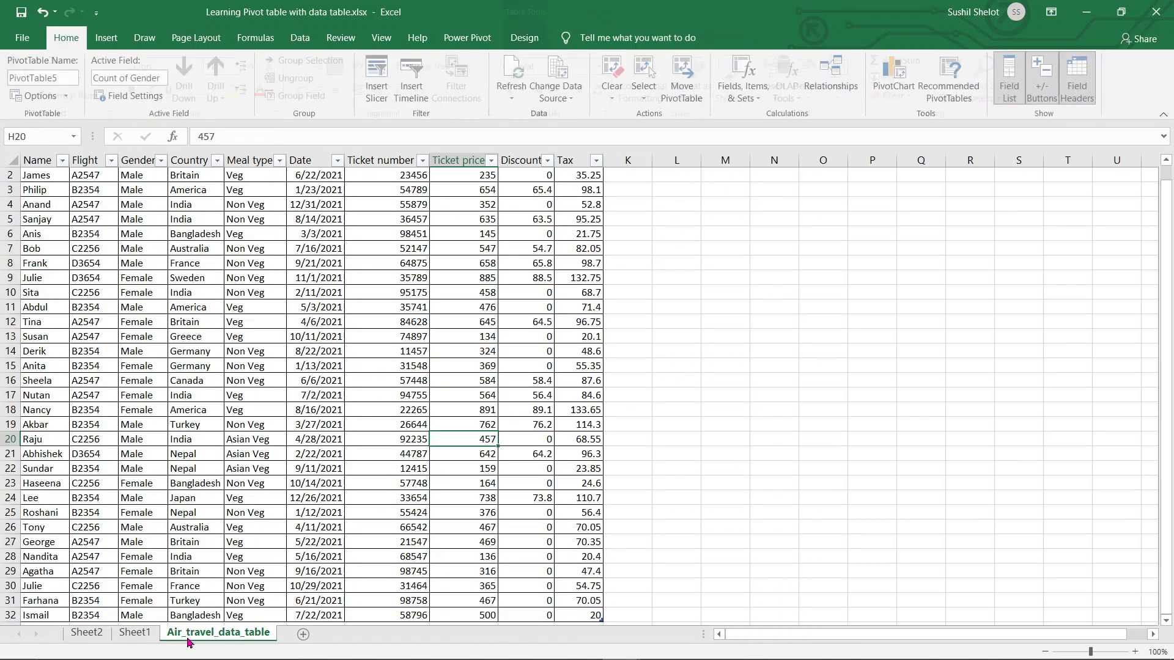
scroll(654, 378, down, 2)
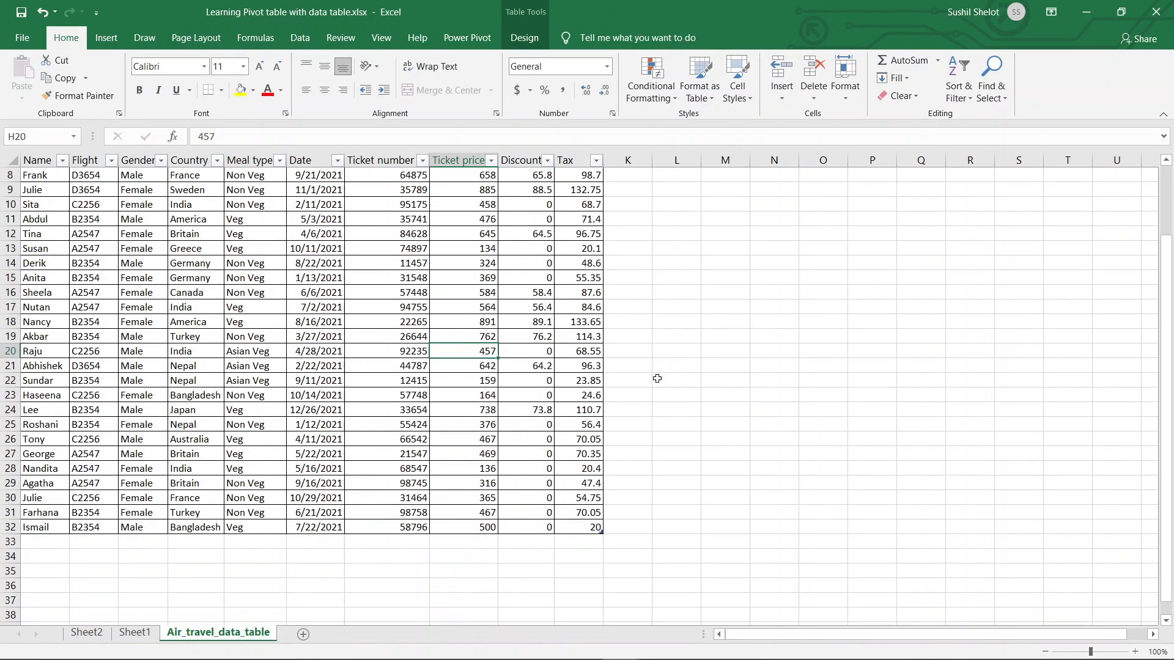
click(60, 546)
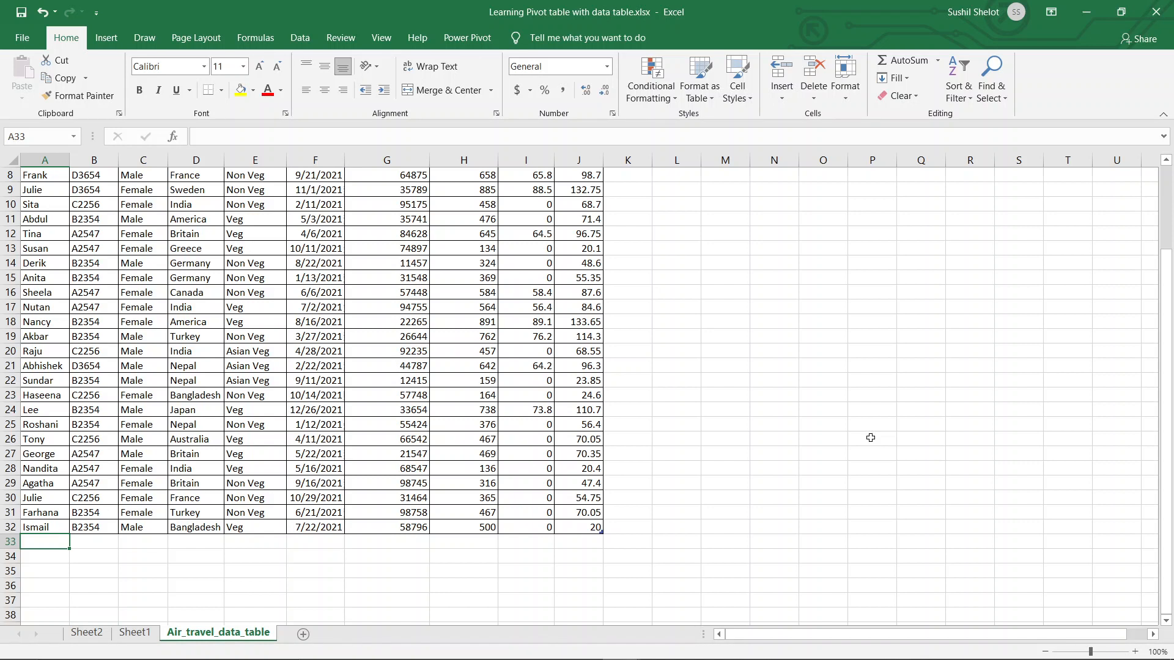
text(Dick)
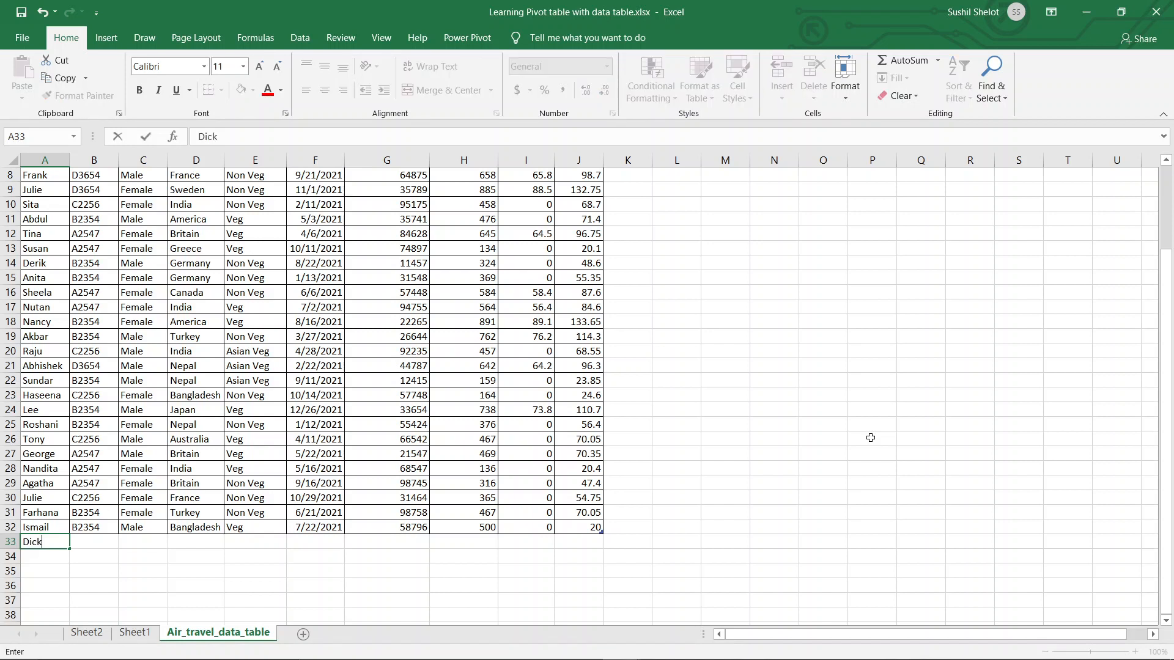
key(Tab)
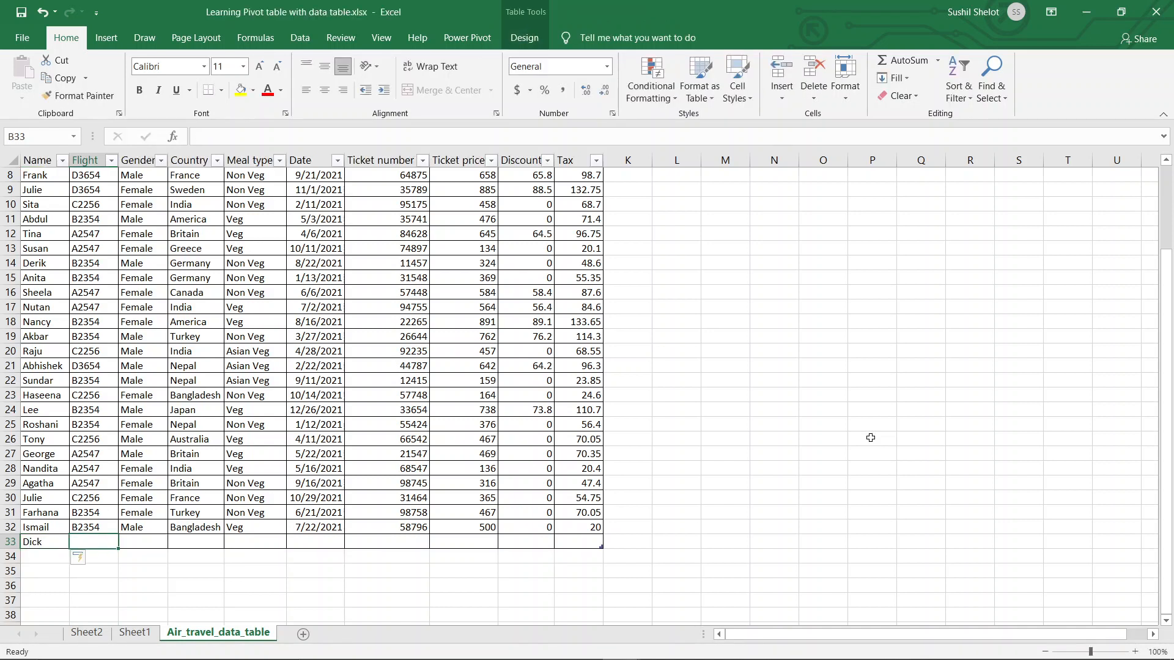
text(b2354)
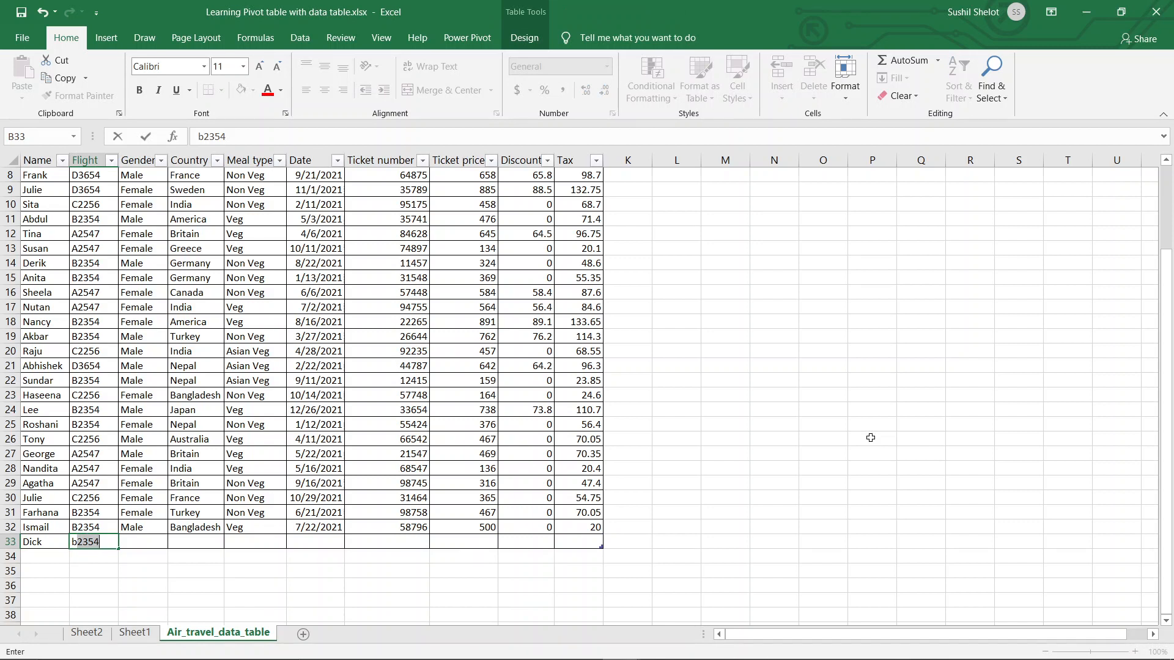
key(Tab)
text(male)
key(Tab)
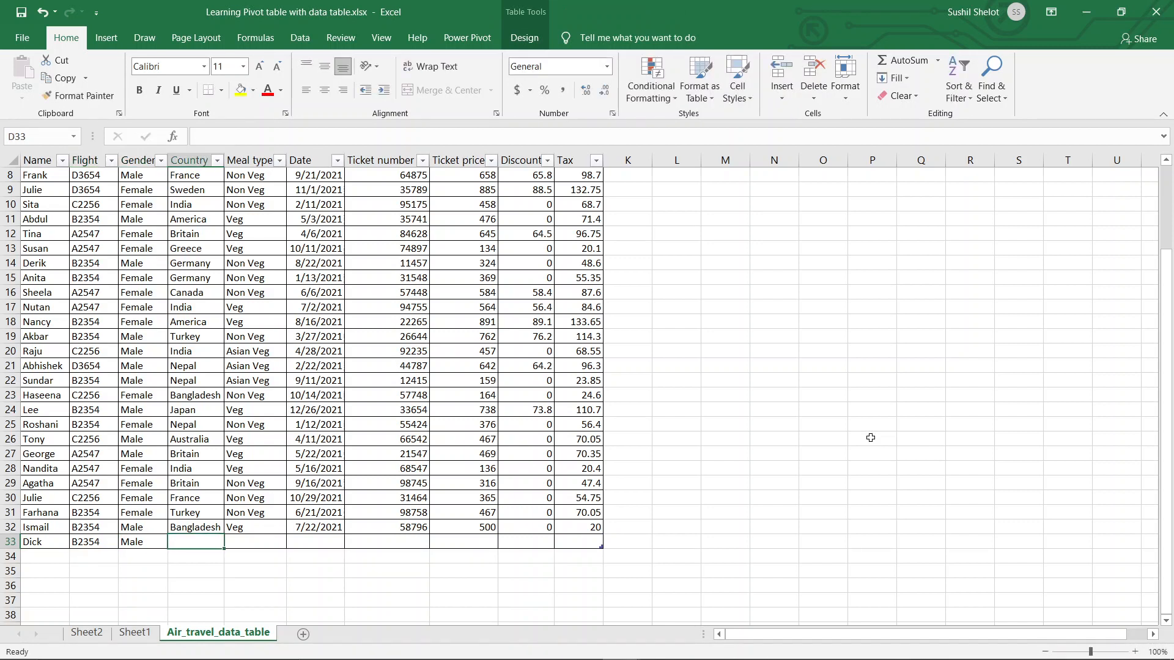
Step: Fill in row 33's country as Britain, meal type as Veg and date as 23 Apr
text(b)
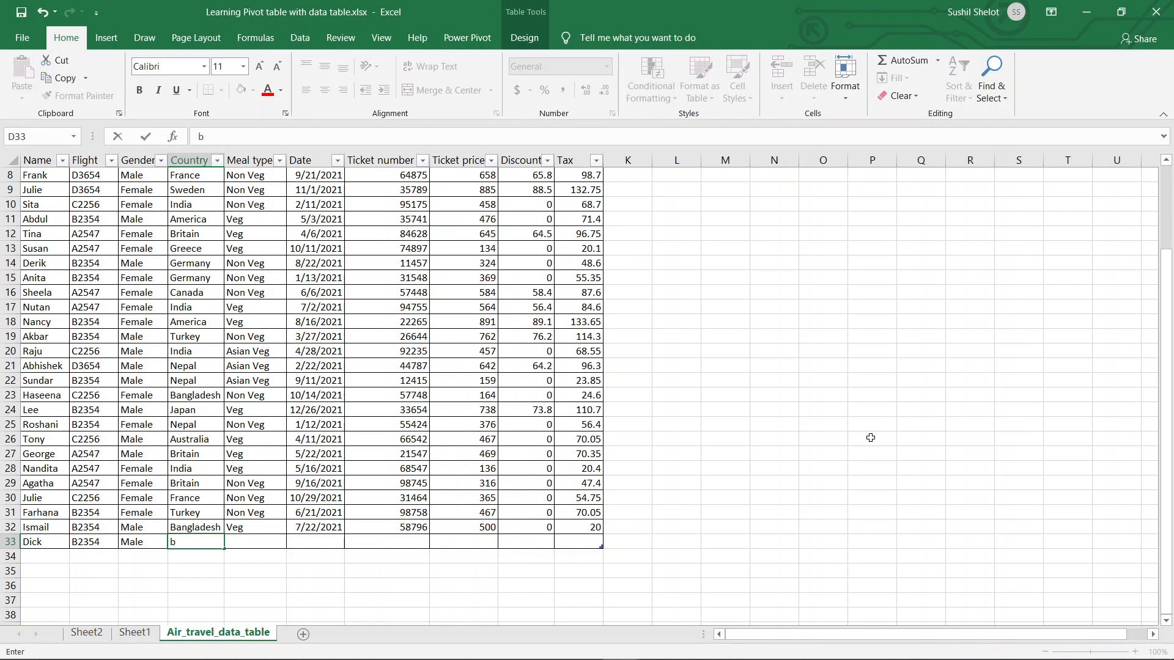
text(ri)
key(Tab)
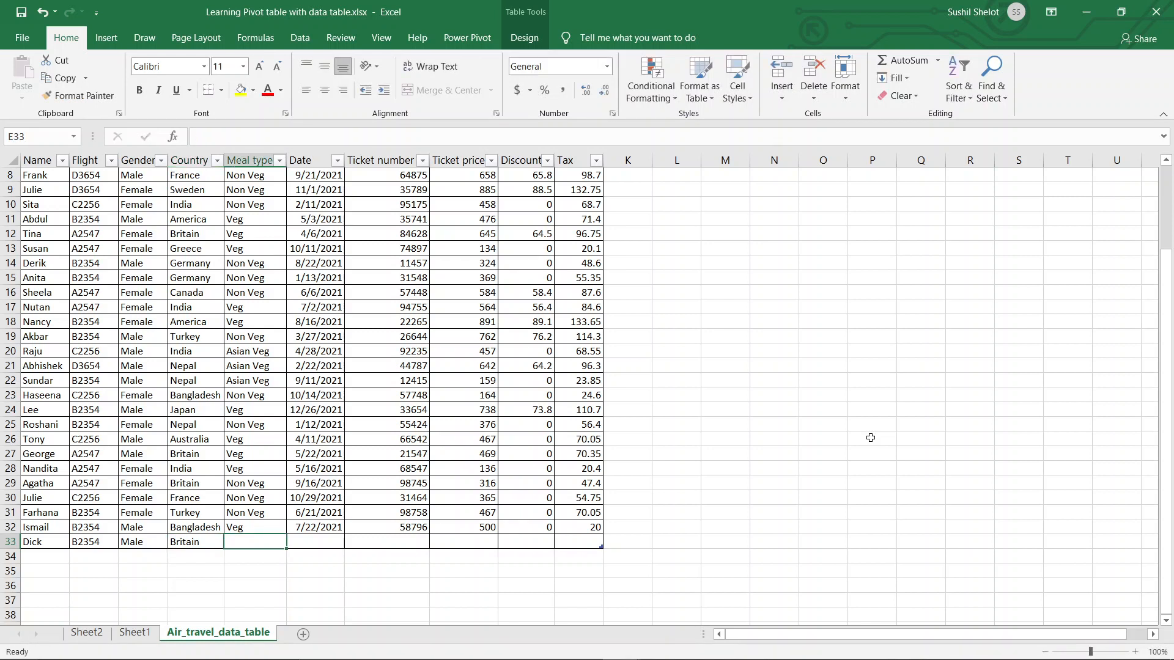
text(v)
key(Tab)
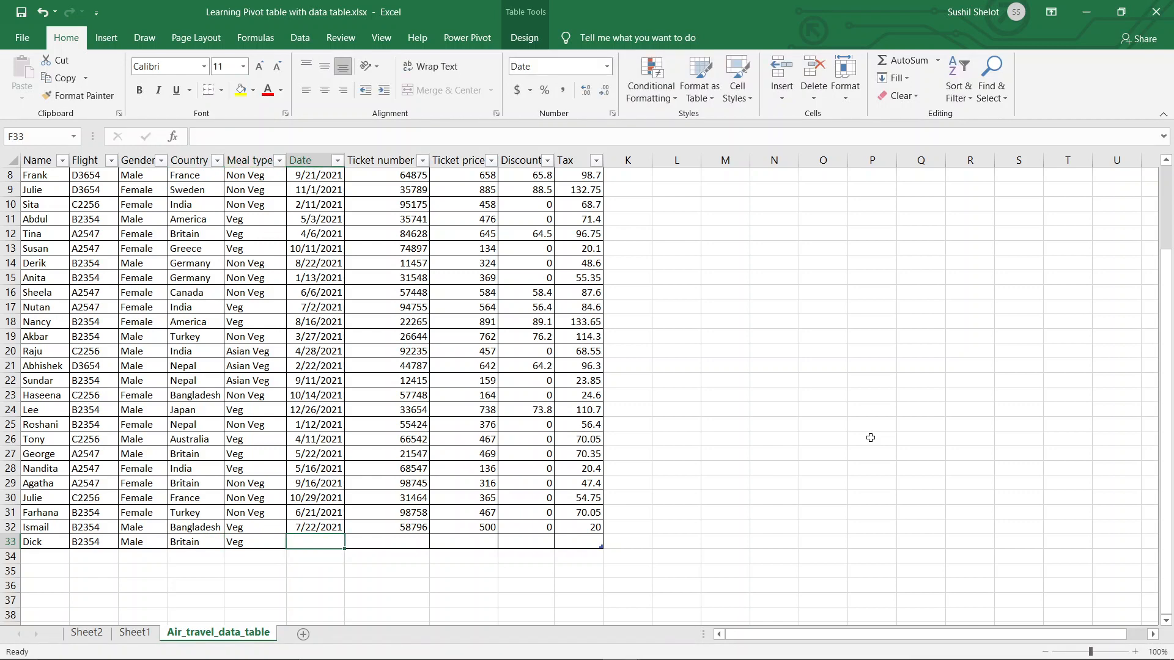
text(23)
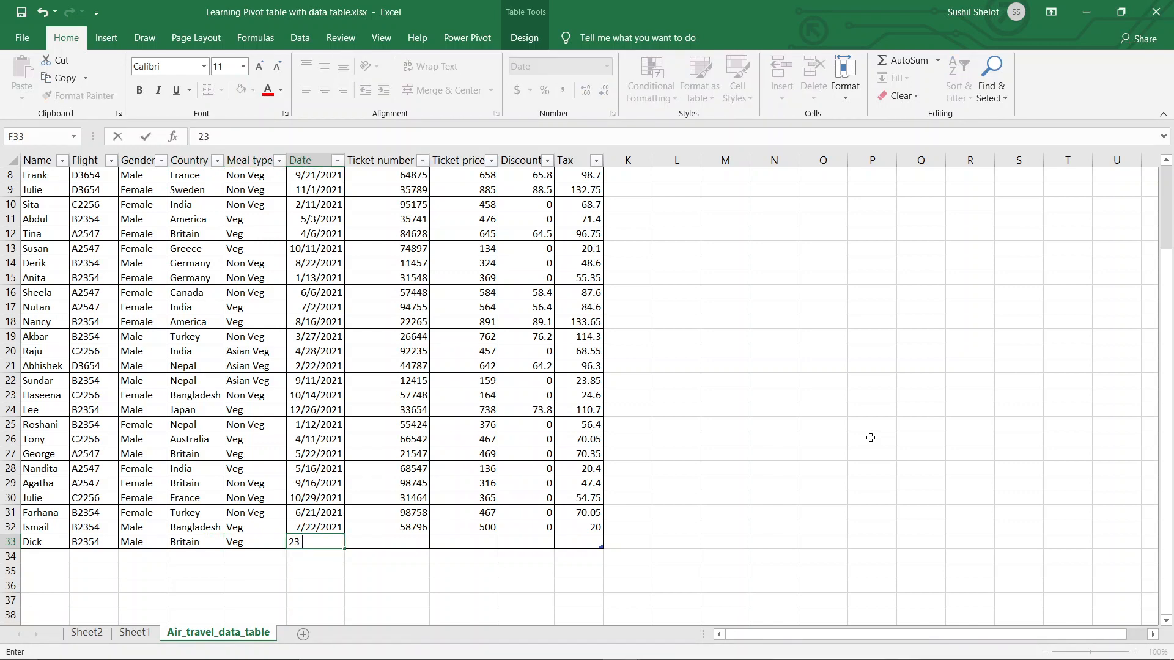
text( Apr)
key(Tab)
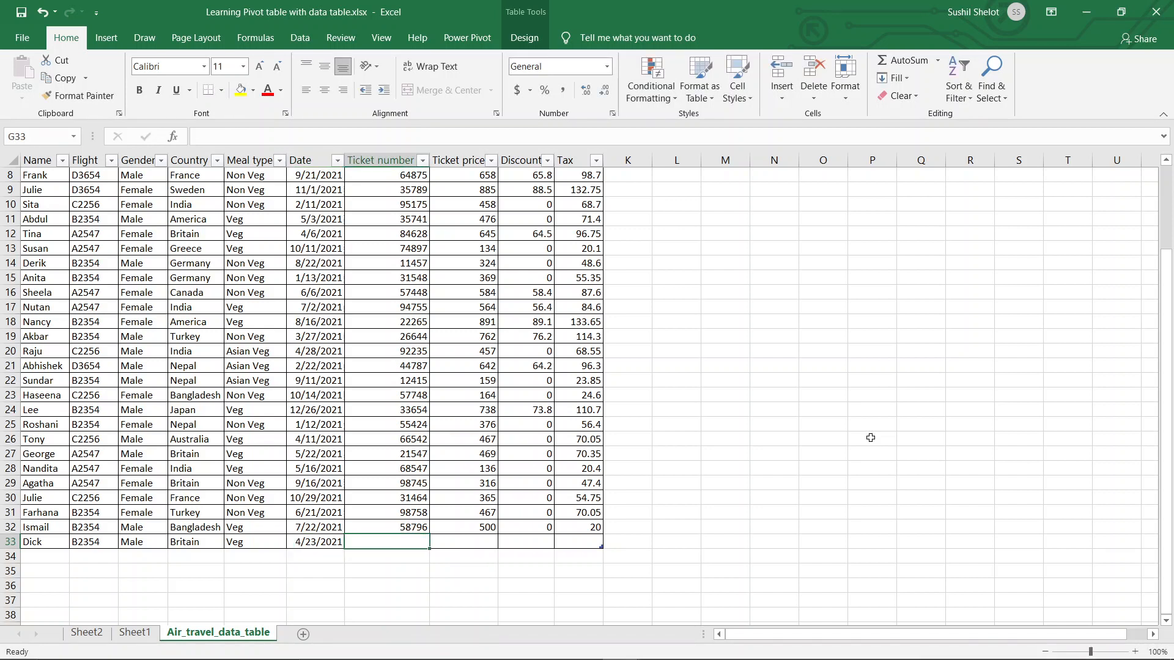
Step: Complete row 33 with the ticket number, a ticket price of 55, a discount of 20 and a tax of 25
text(57849)
key(Tab)
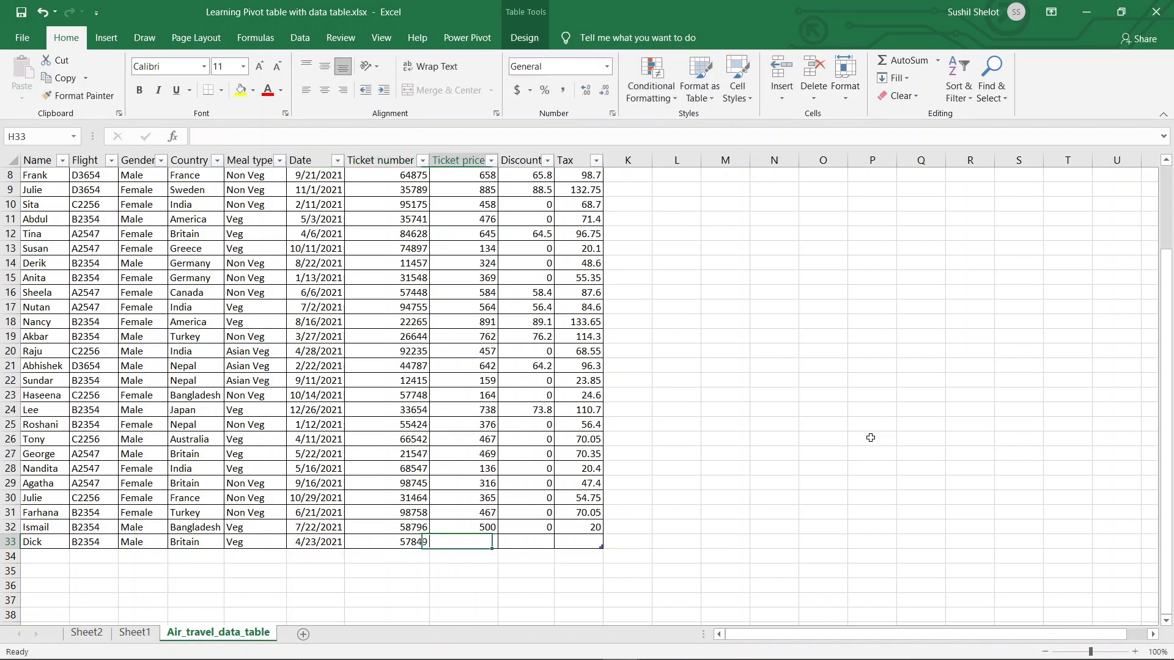
text(55)
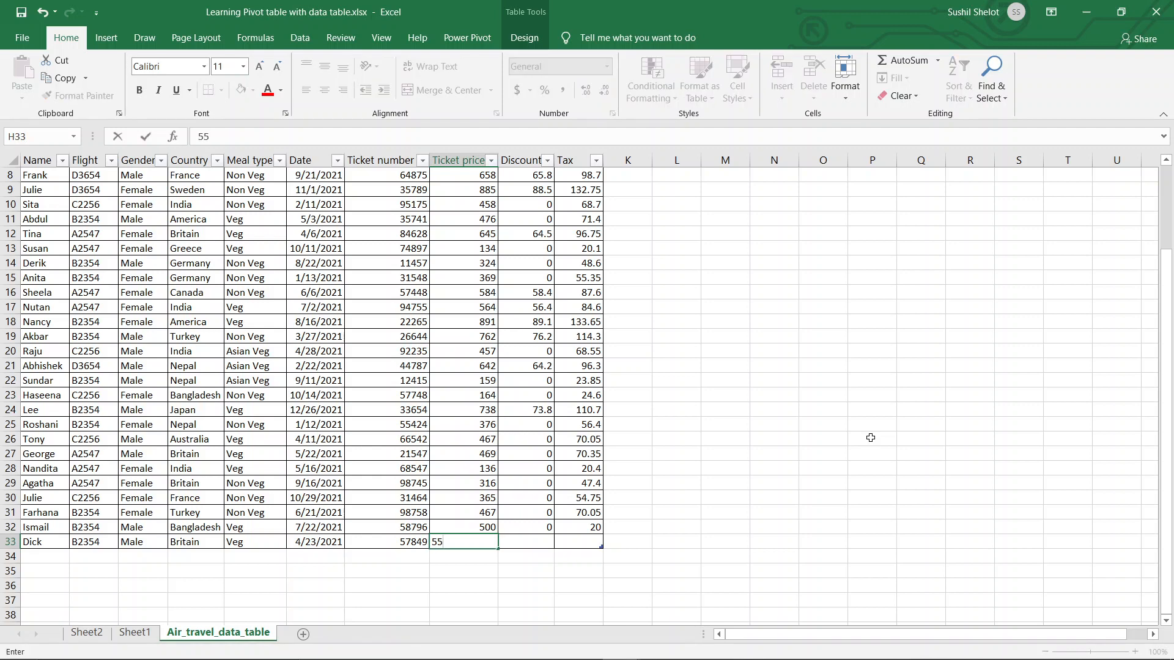
key(Tab)
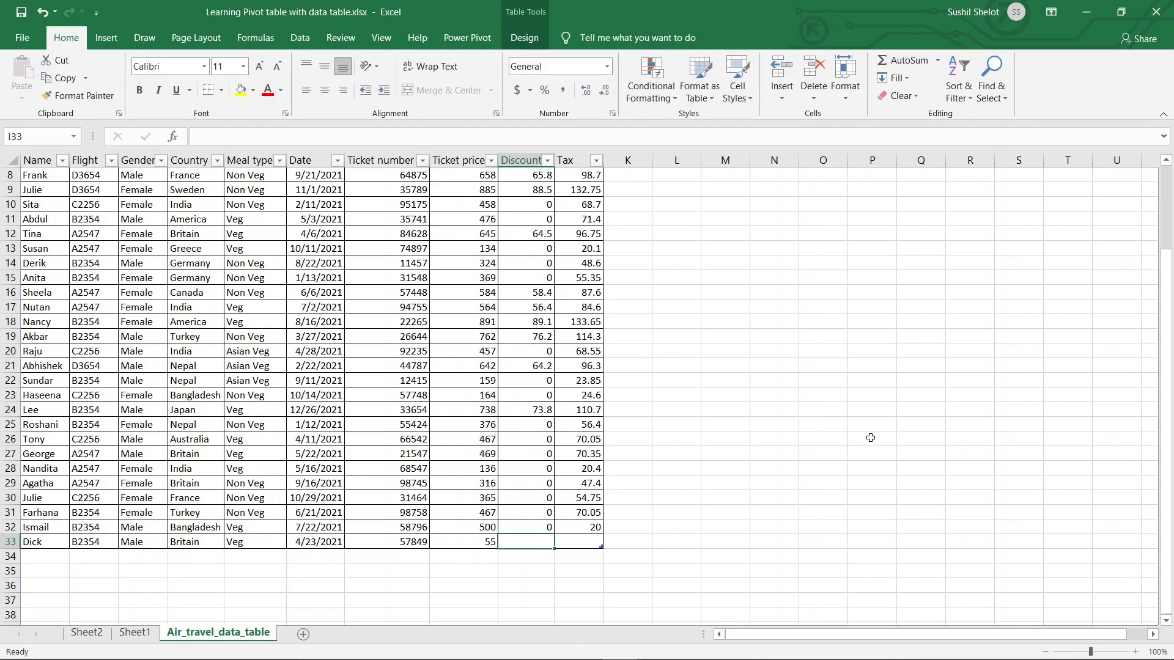
text(20)
key(Tab)
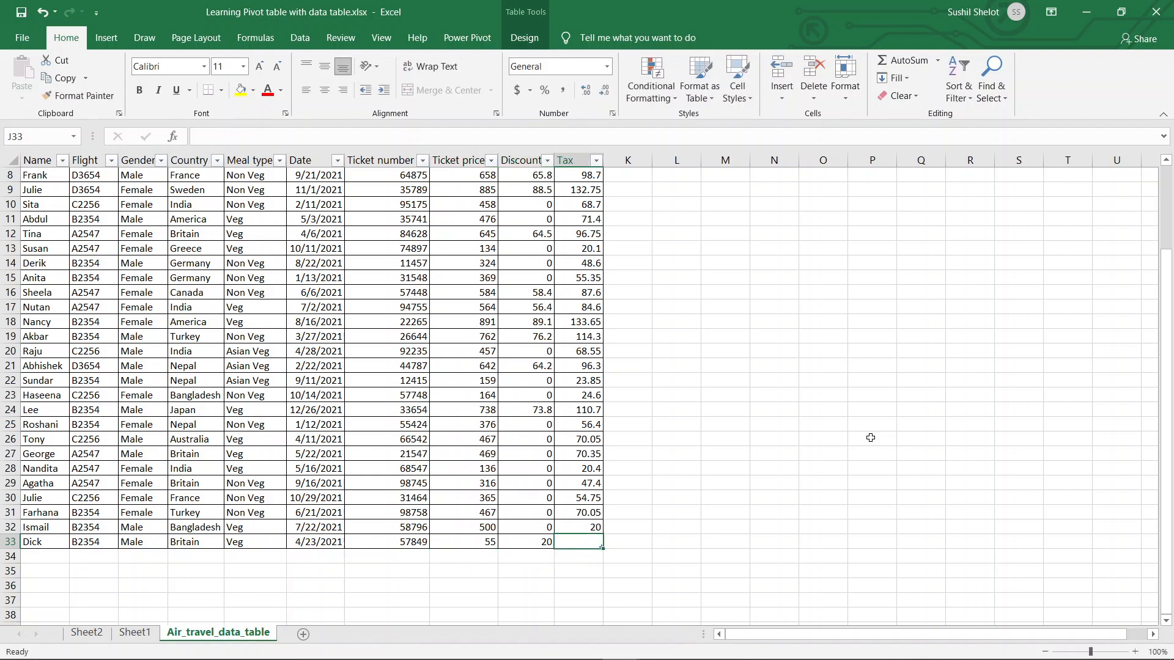
text(25)
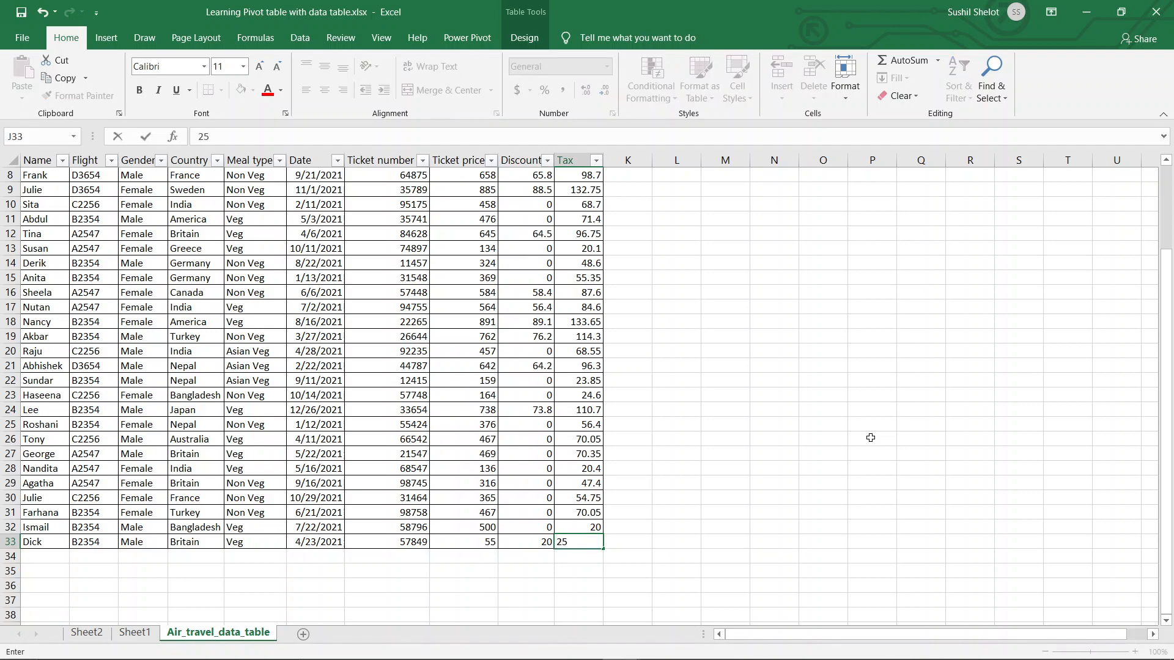
key(Return)
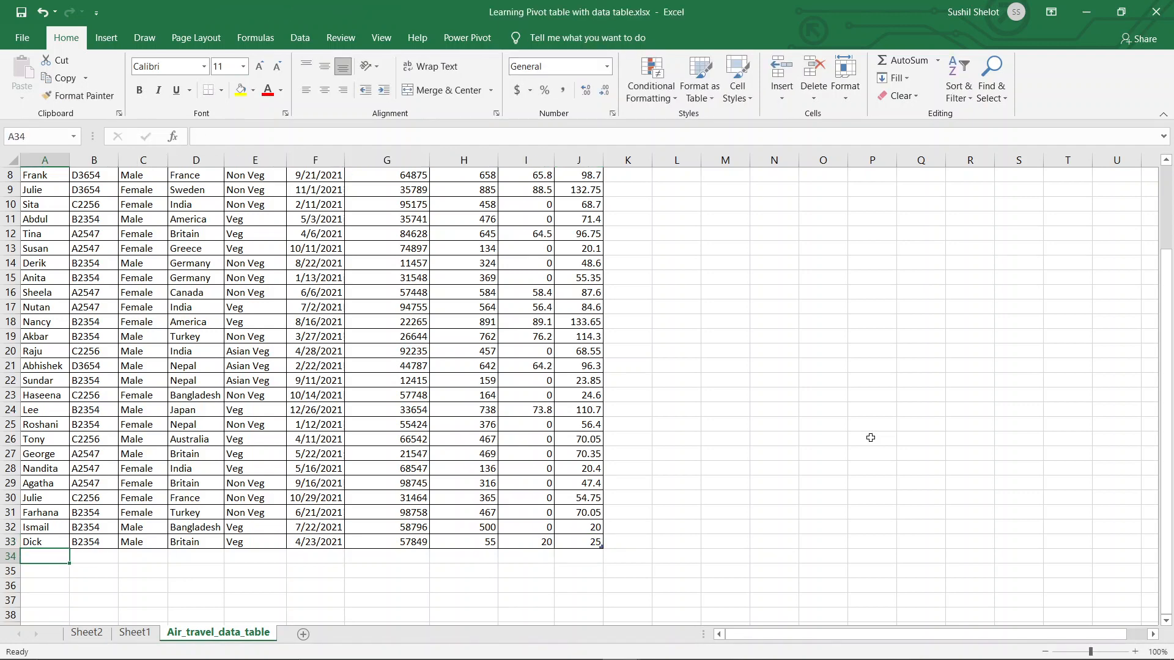
Step: Refresh all data connections for the PivotTable on Sheet1 so it picks up the new source record
click(138, 636)
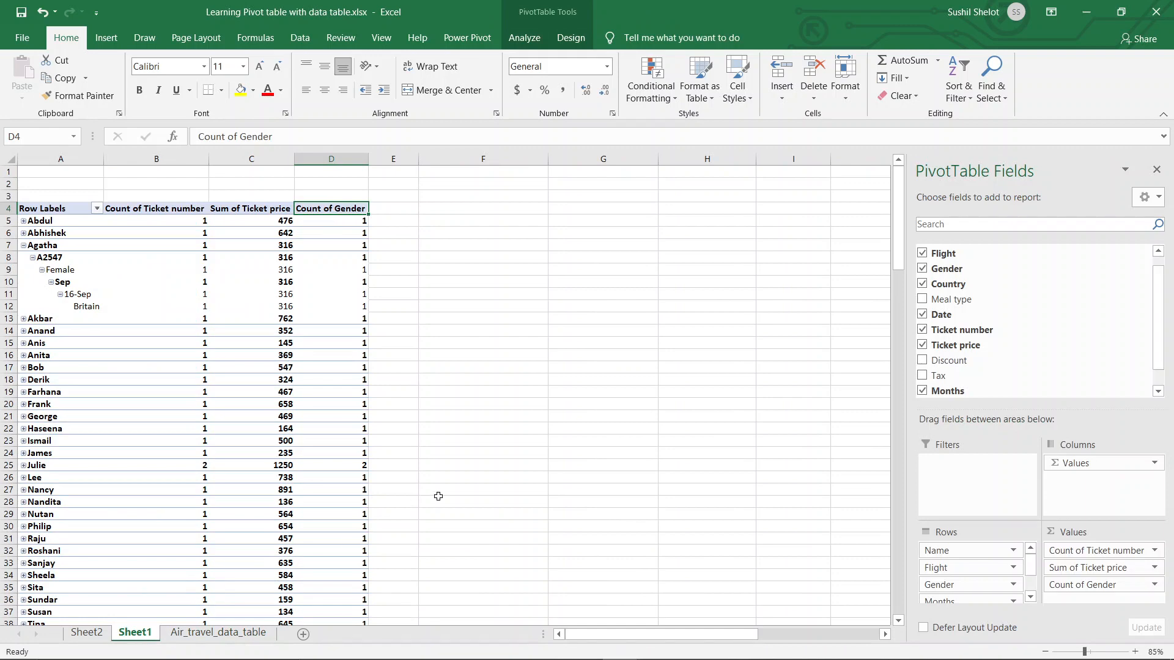
scroll(475, 485, down, 4)
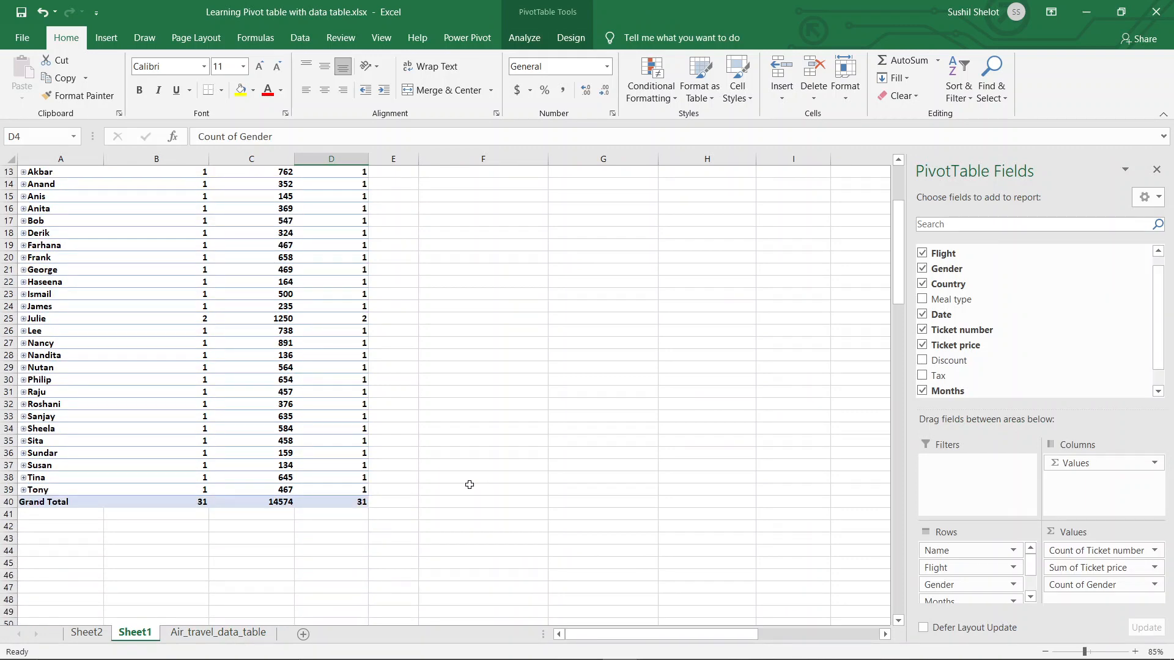
scroll(464, 483, up, 4)
click(285, 405)
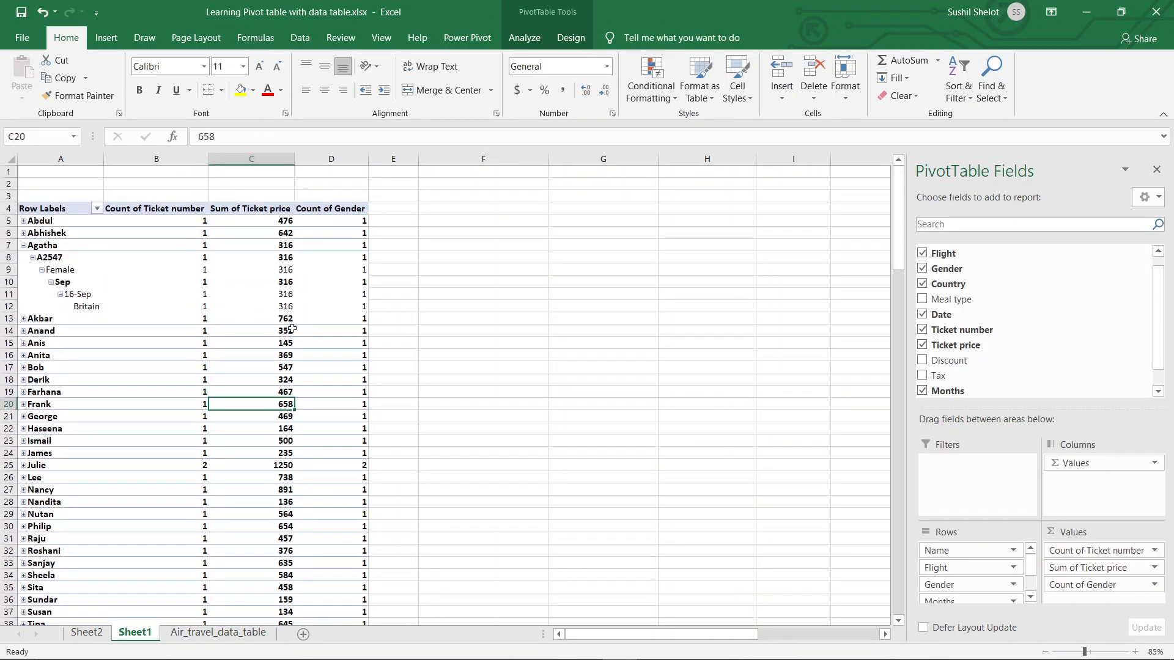
click(535, 45)
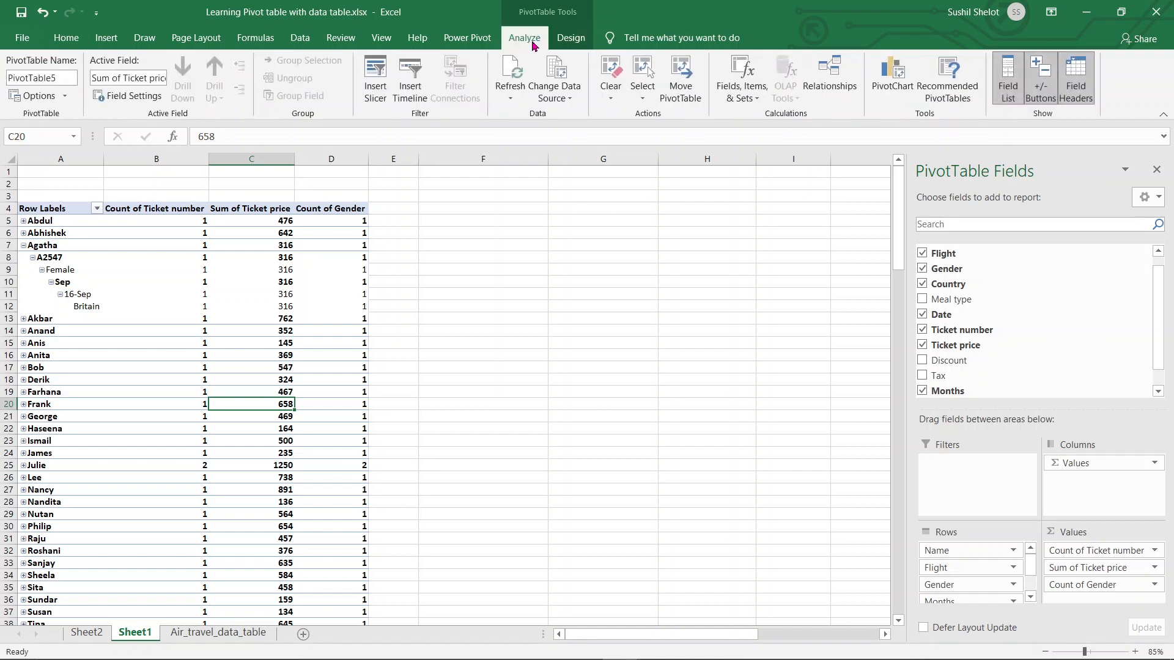
click(510, 97)
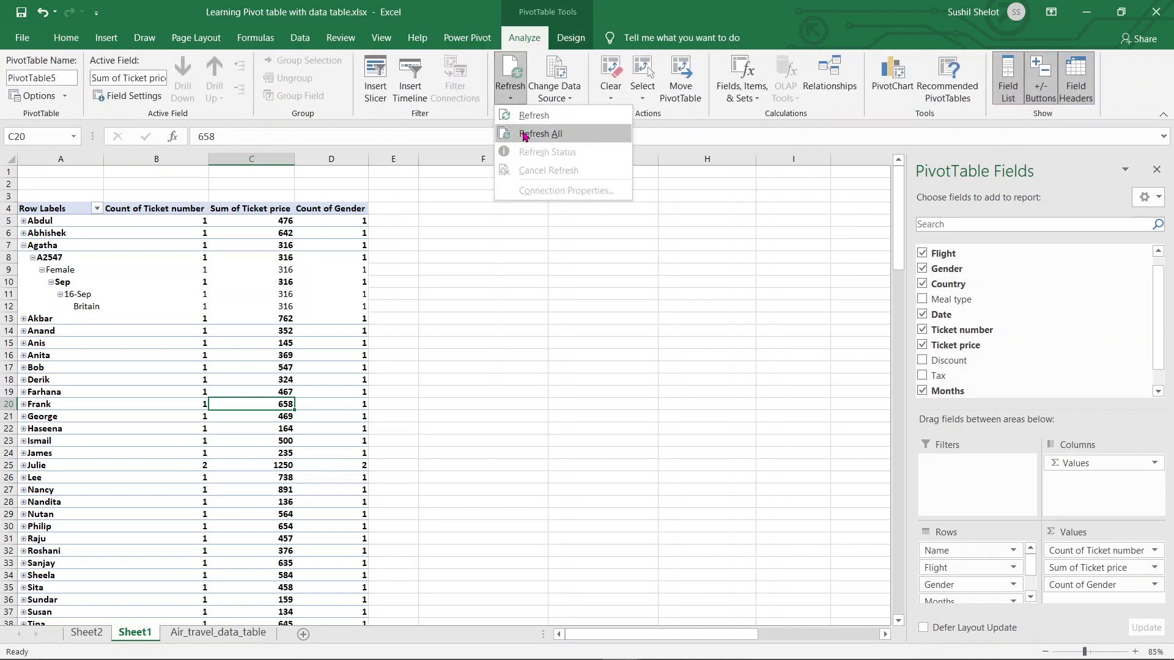
click(525, 135)
Step: Examine the new passenger's entry in A40:D43 of the PivotTable and compare it with row 33 of the source table
scroll(480, 309, down, 3)
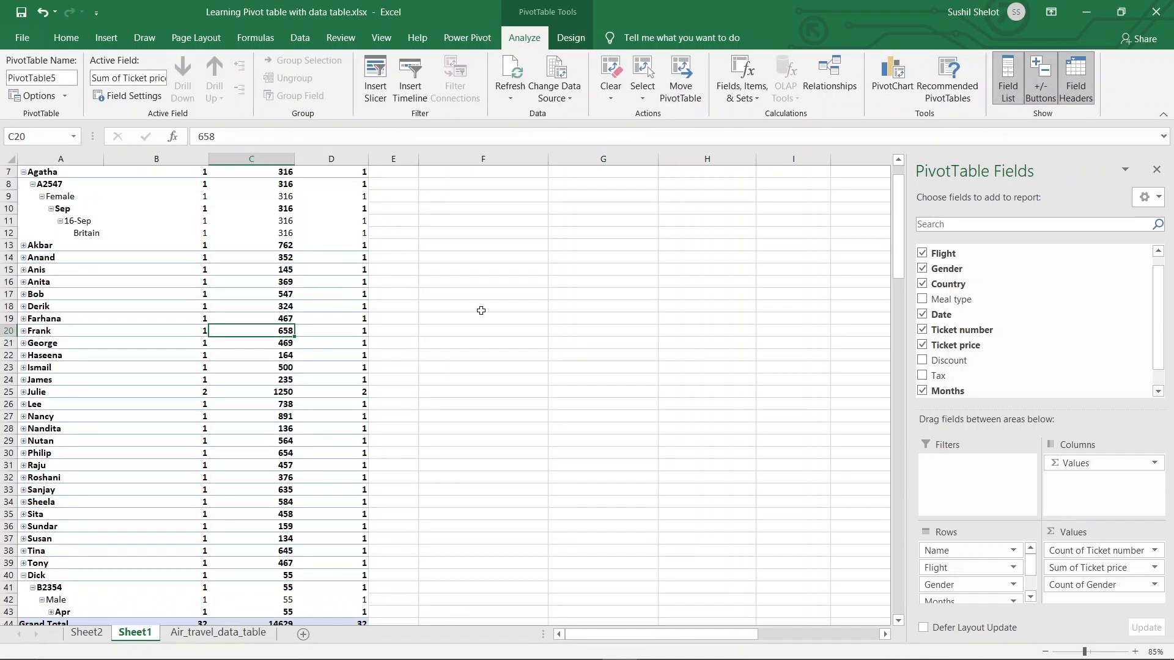
scroll(481, 311, down, 1)
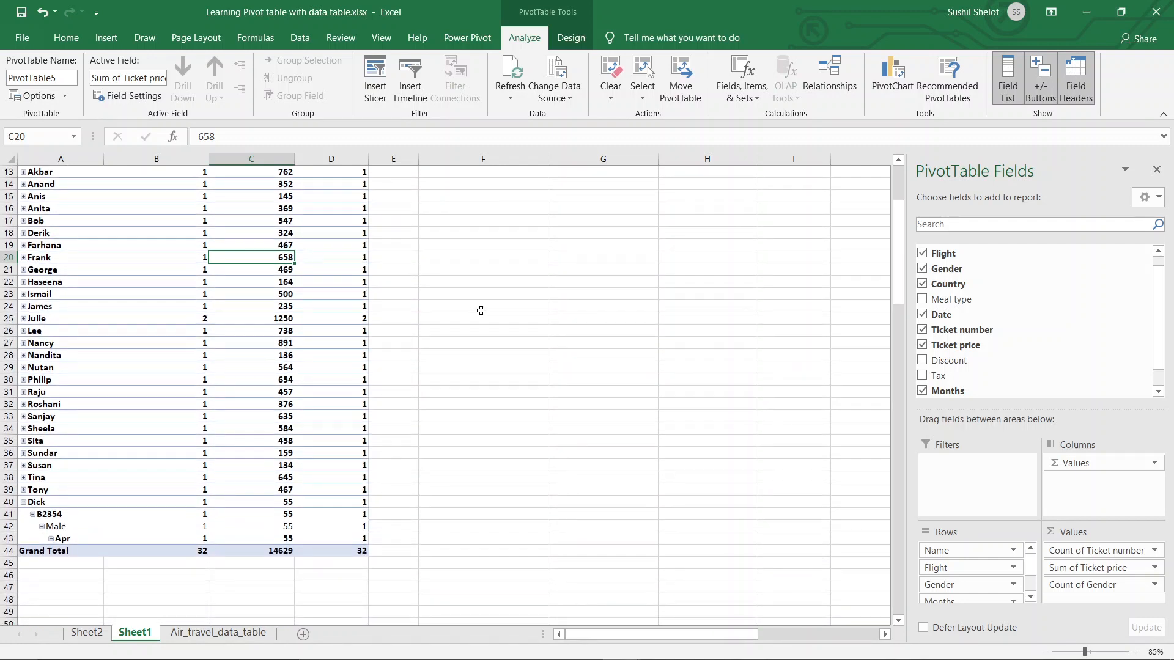
click(54, 503)
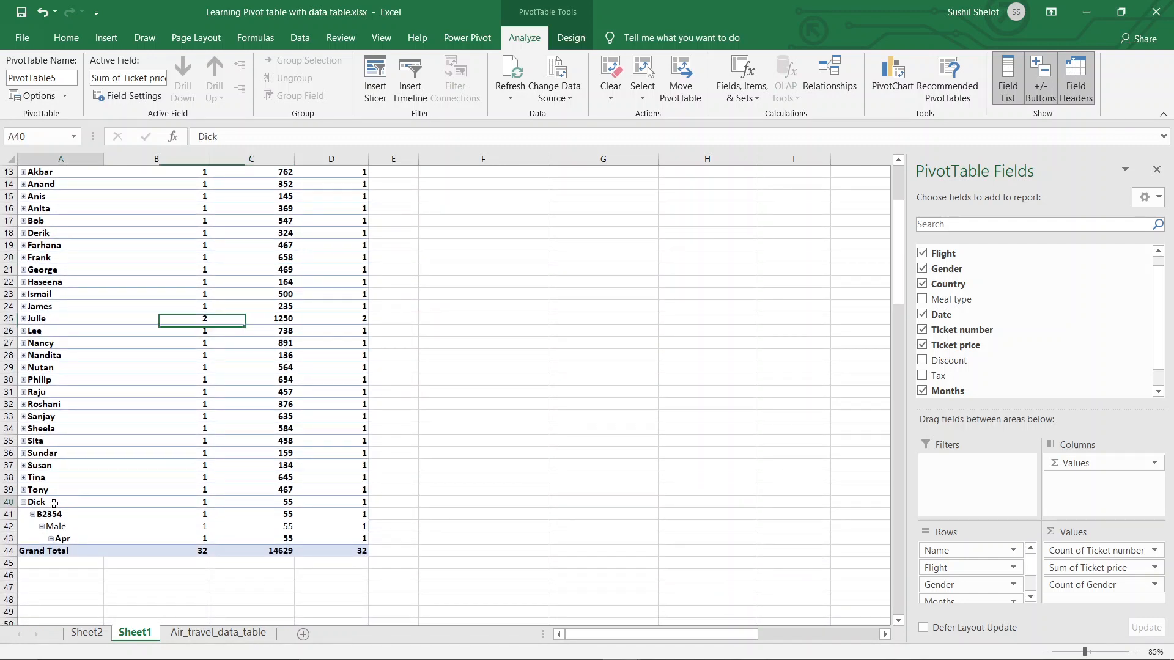
drag(54, 503, 334, 534)
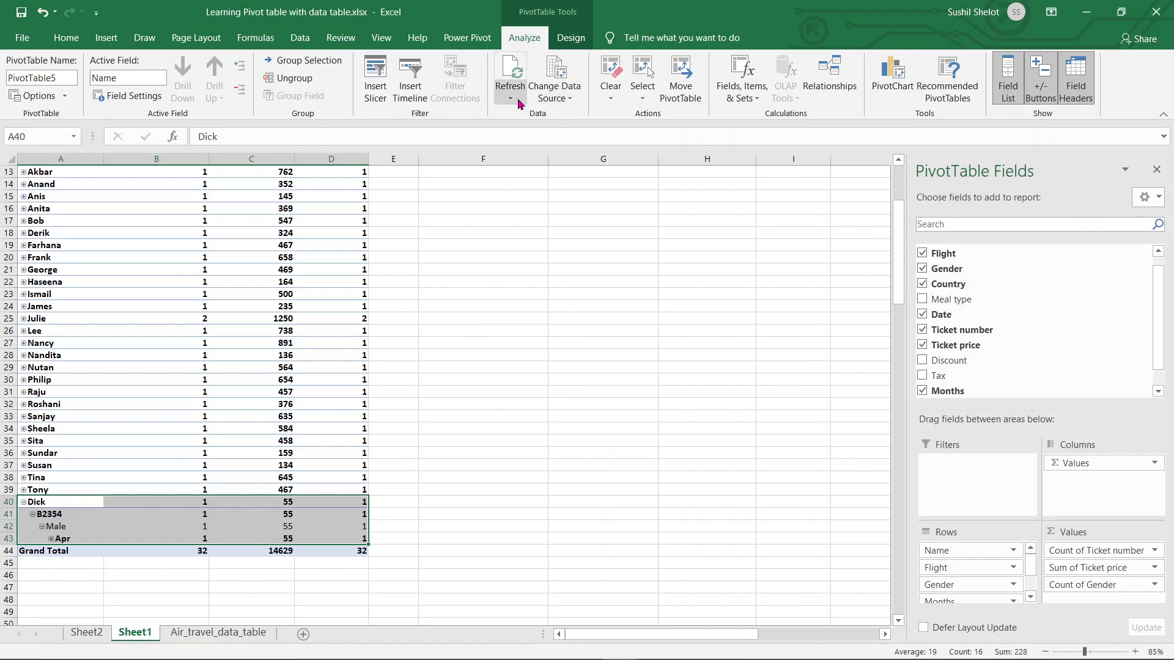
click(465, 452)
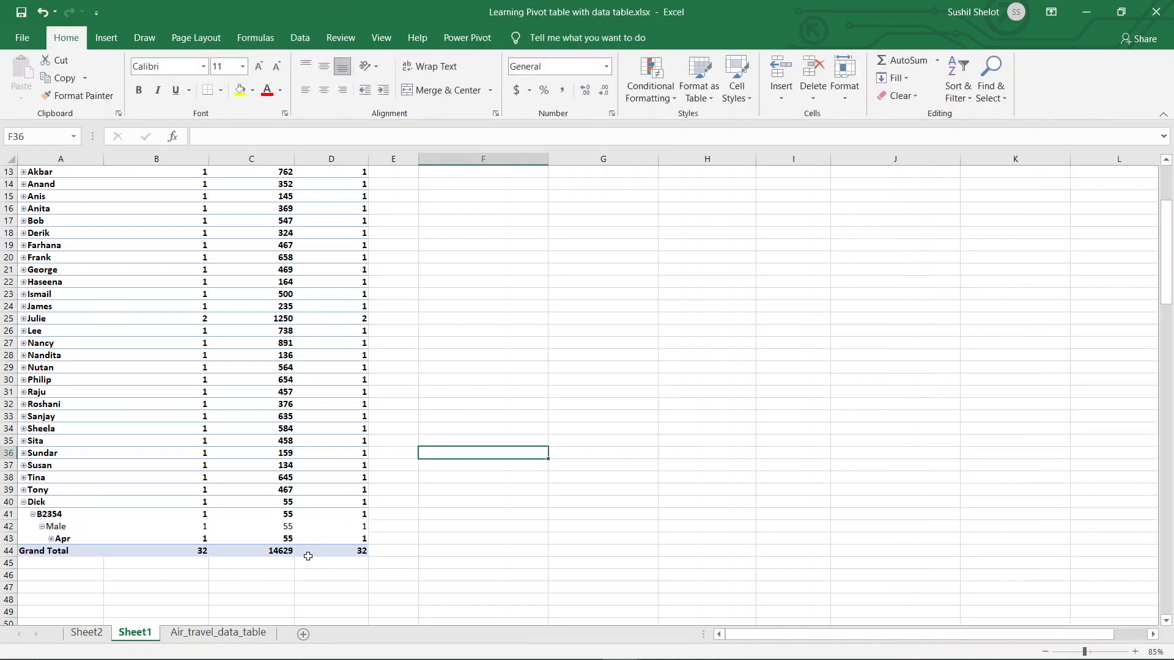
click(191, 634)
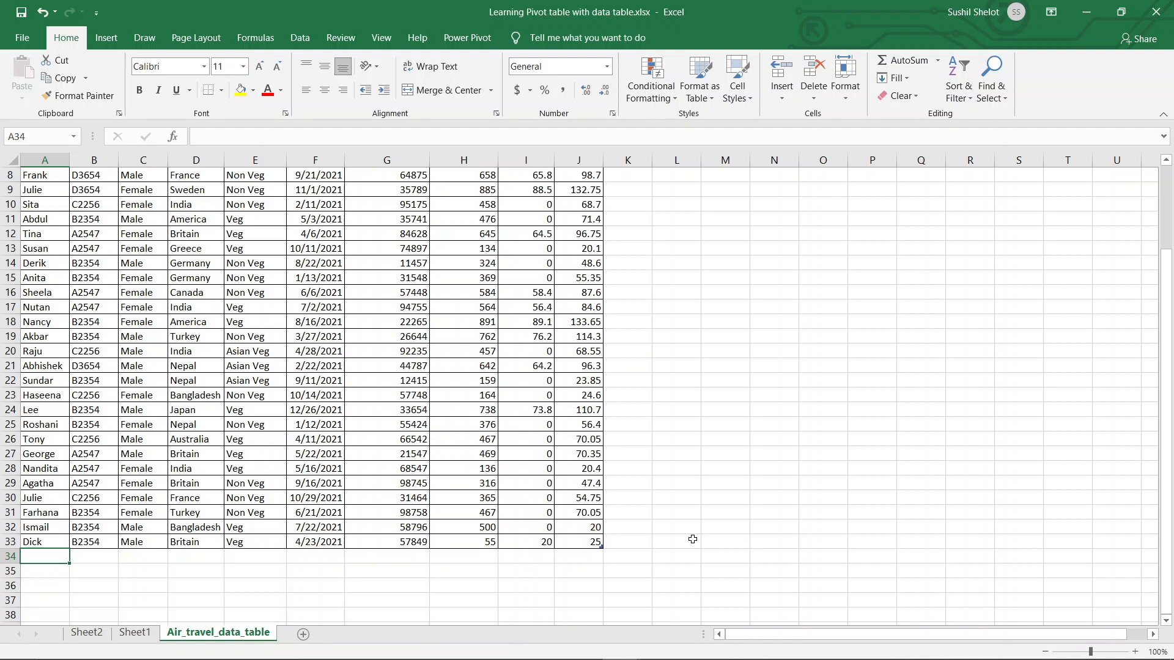
click(143, 633)
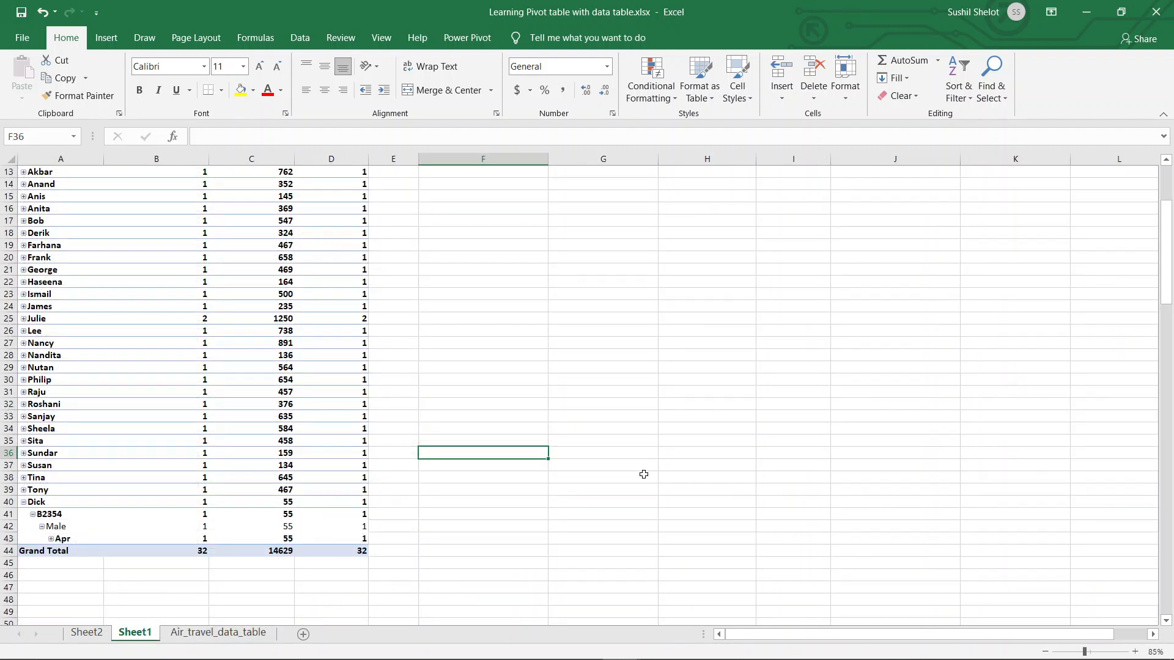
Step: Collapse the expanded passenger entries at A40 and A7 in the PivotTable
click(24, 503)
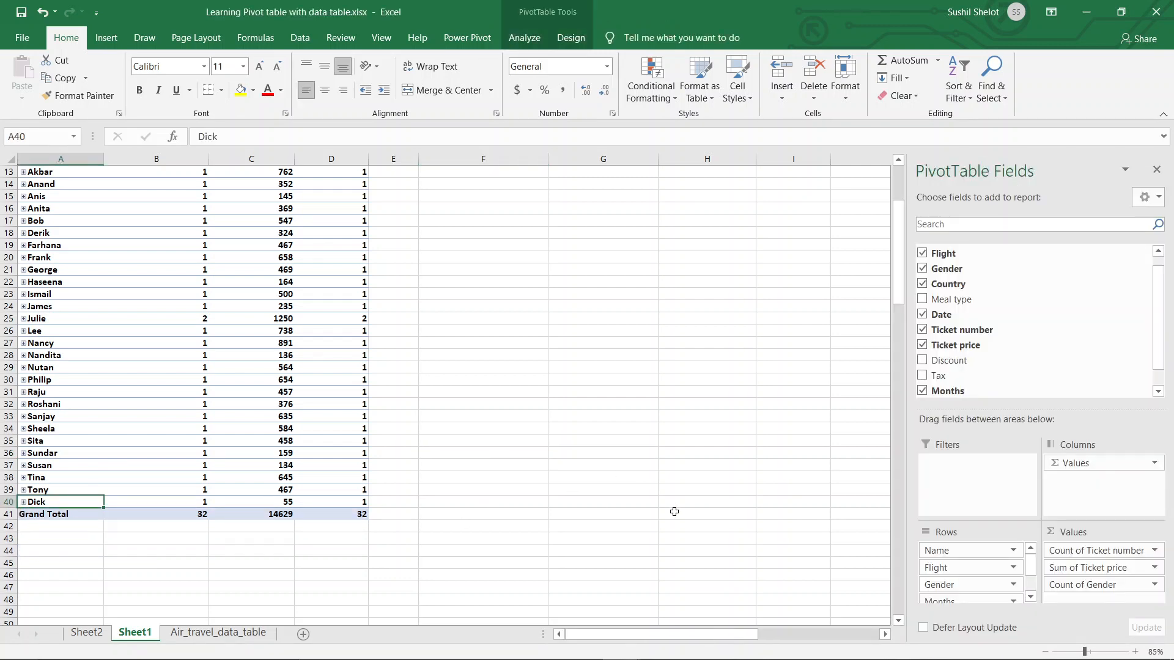
scroll(674, 512, up, 2)
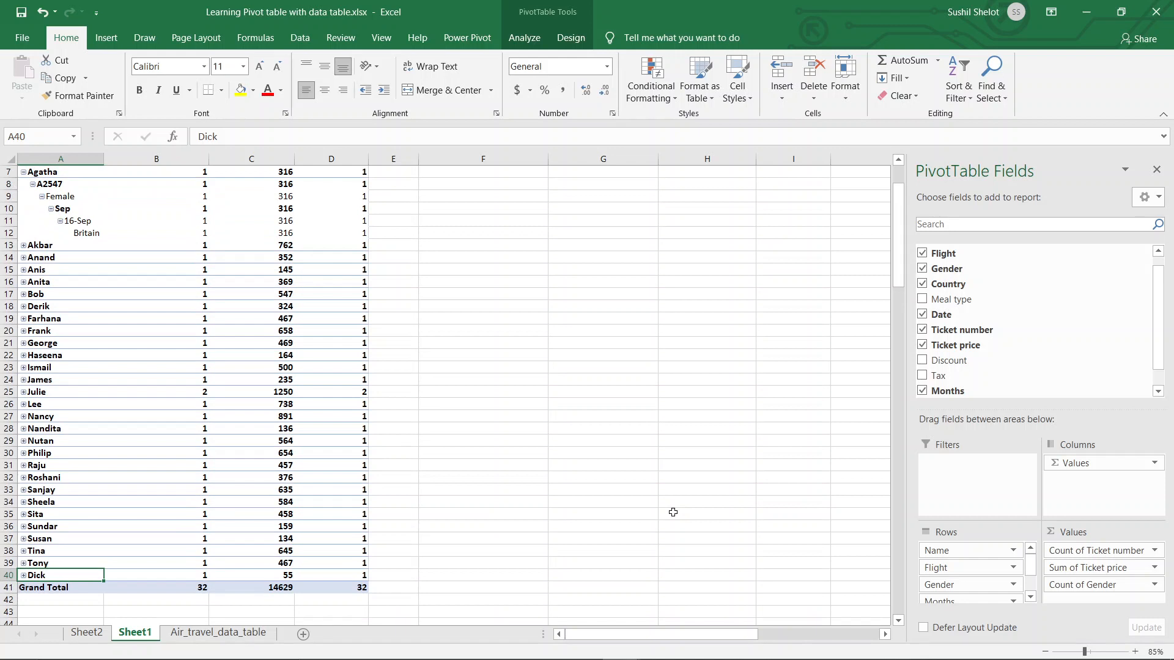
scroll(673, 512, up, 2)
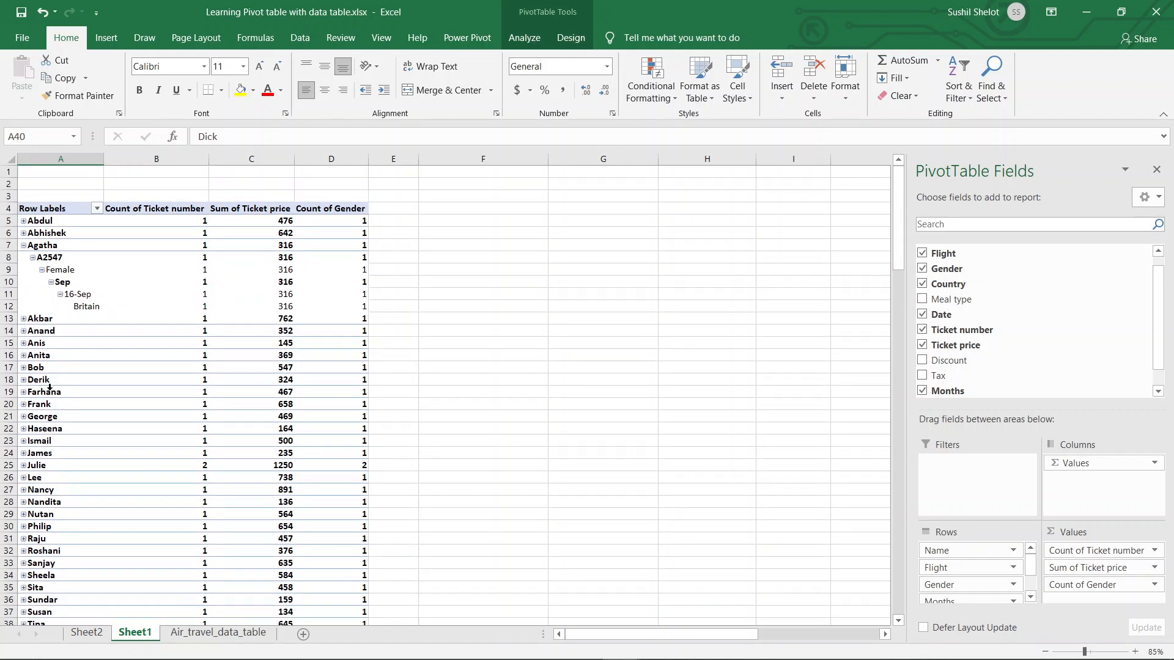
click(23, 245)
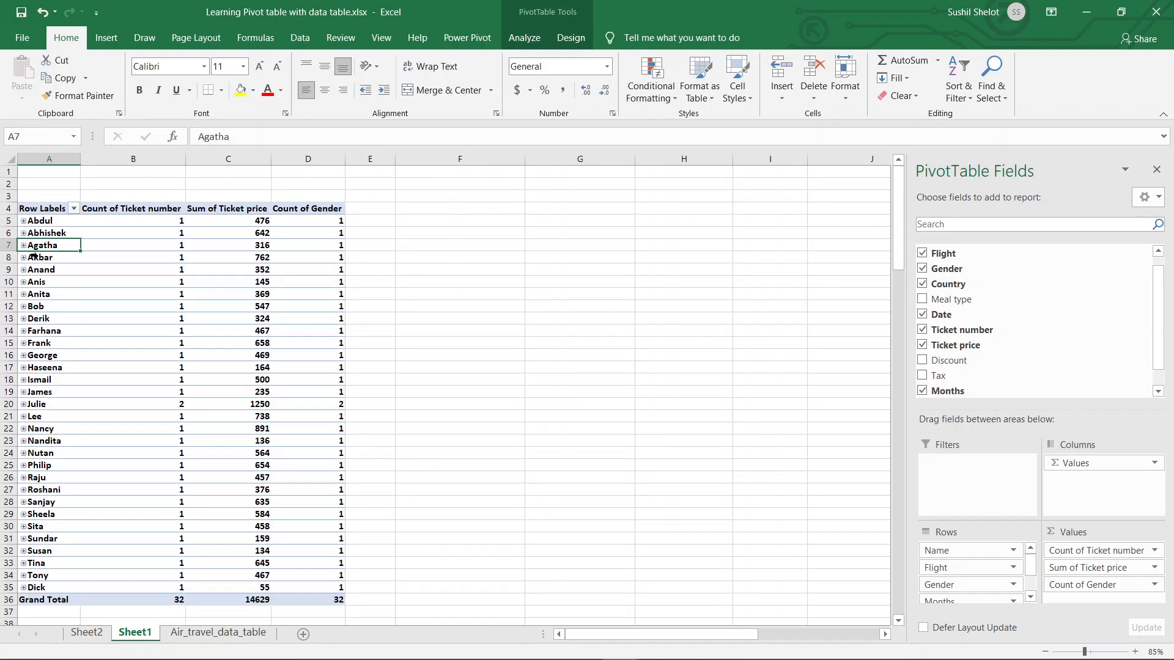